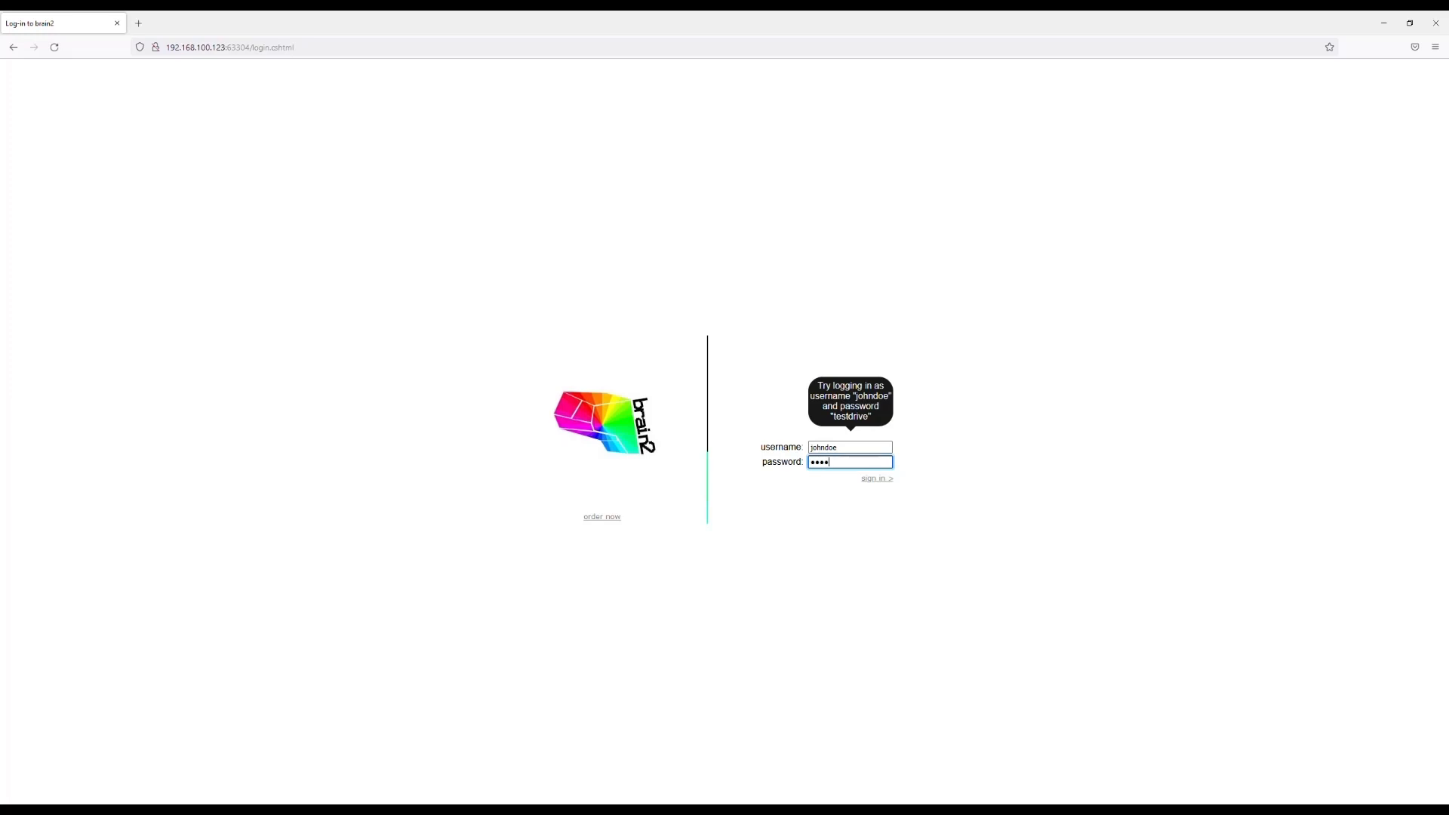
Sign in to the demo account and dismiss the notice about disabled notifications.
{"action": "key", "text": "Return"}
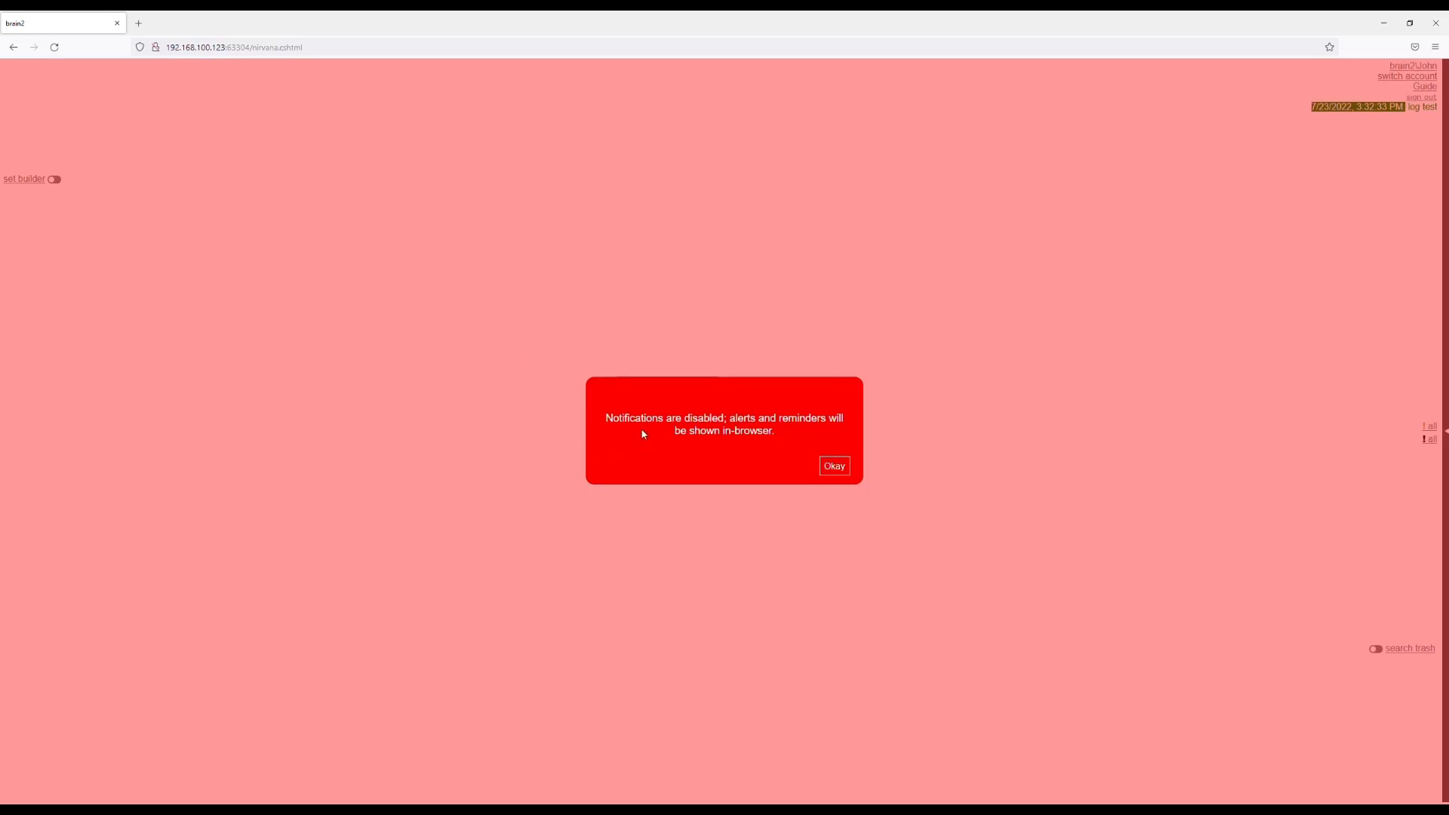
{"action": "left_click", "coordinate": [833, 468]}
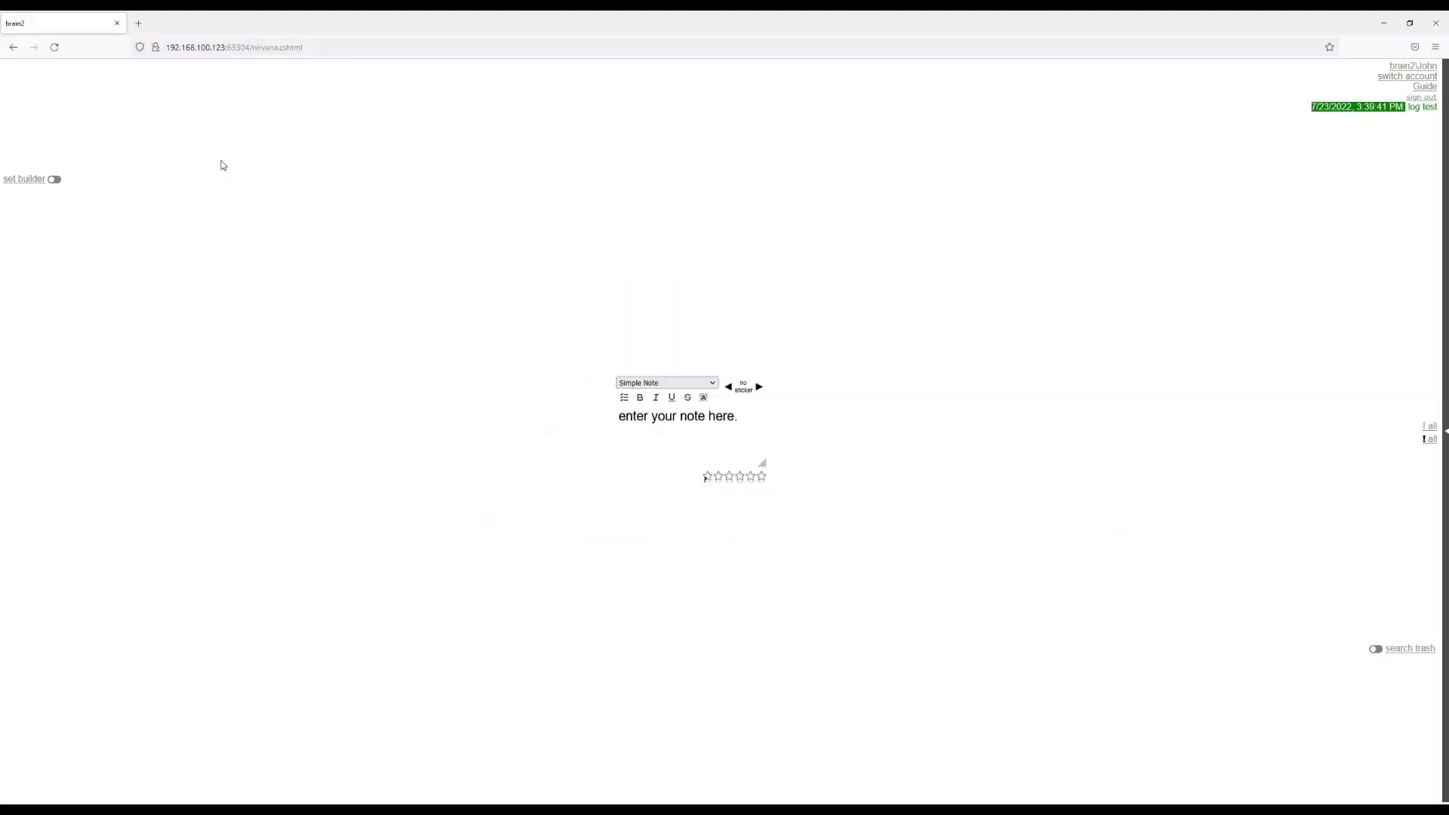
Capture a simple note reading "what's the deal with Suprman?" and clear the note entry.
{"action": "left_click", "coordinate": [647, 449]}
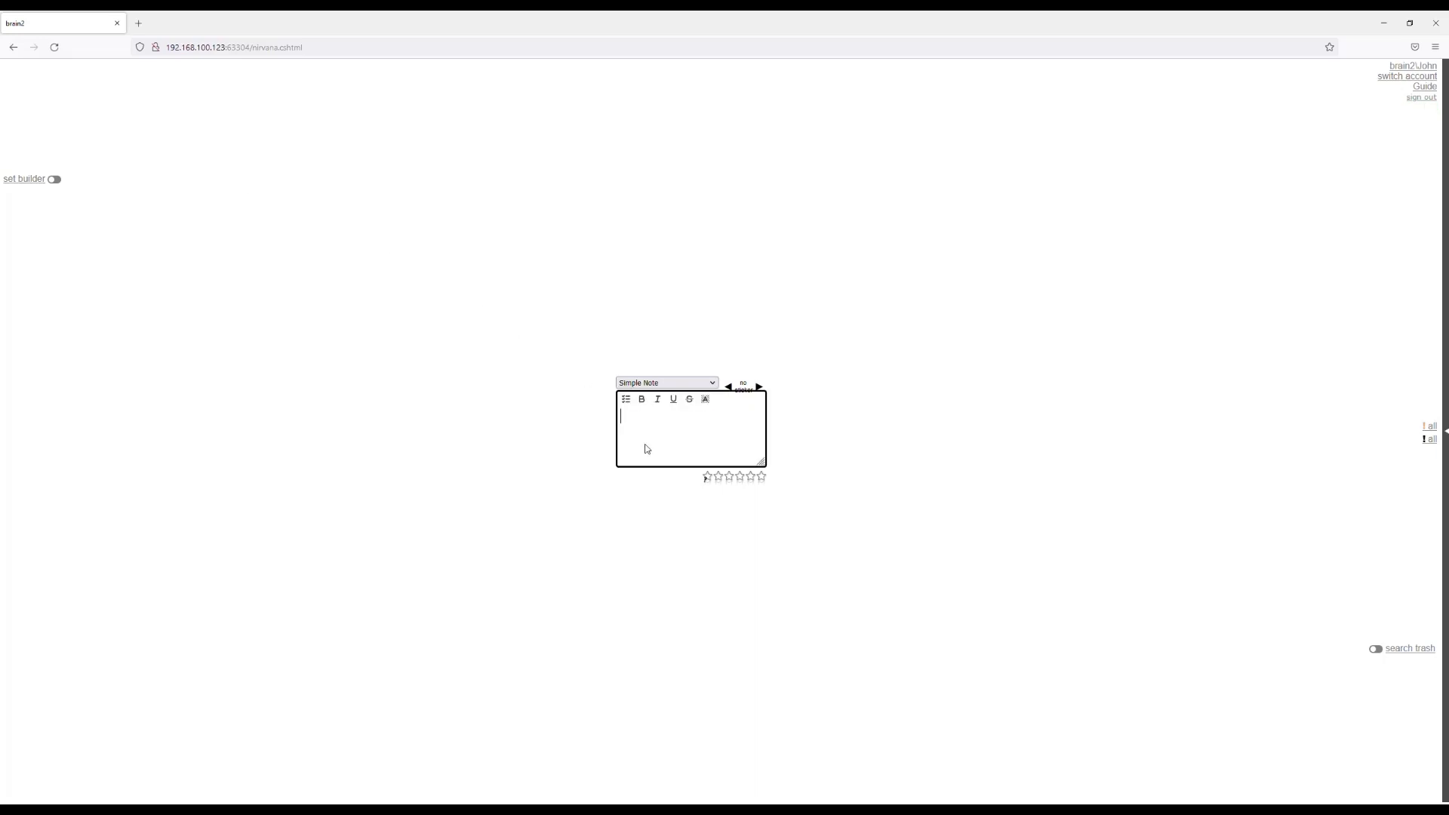
{"action": "type", "text": "wha"}
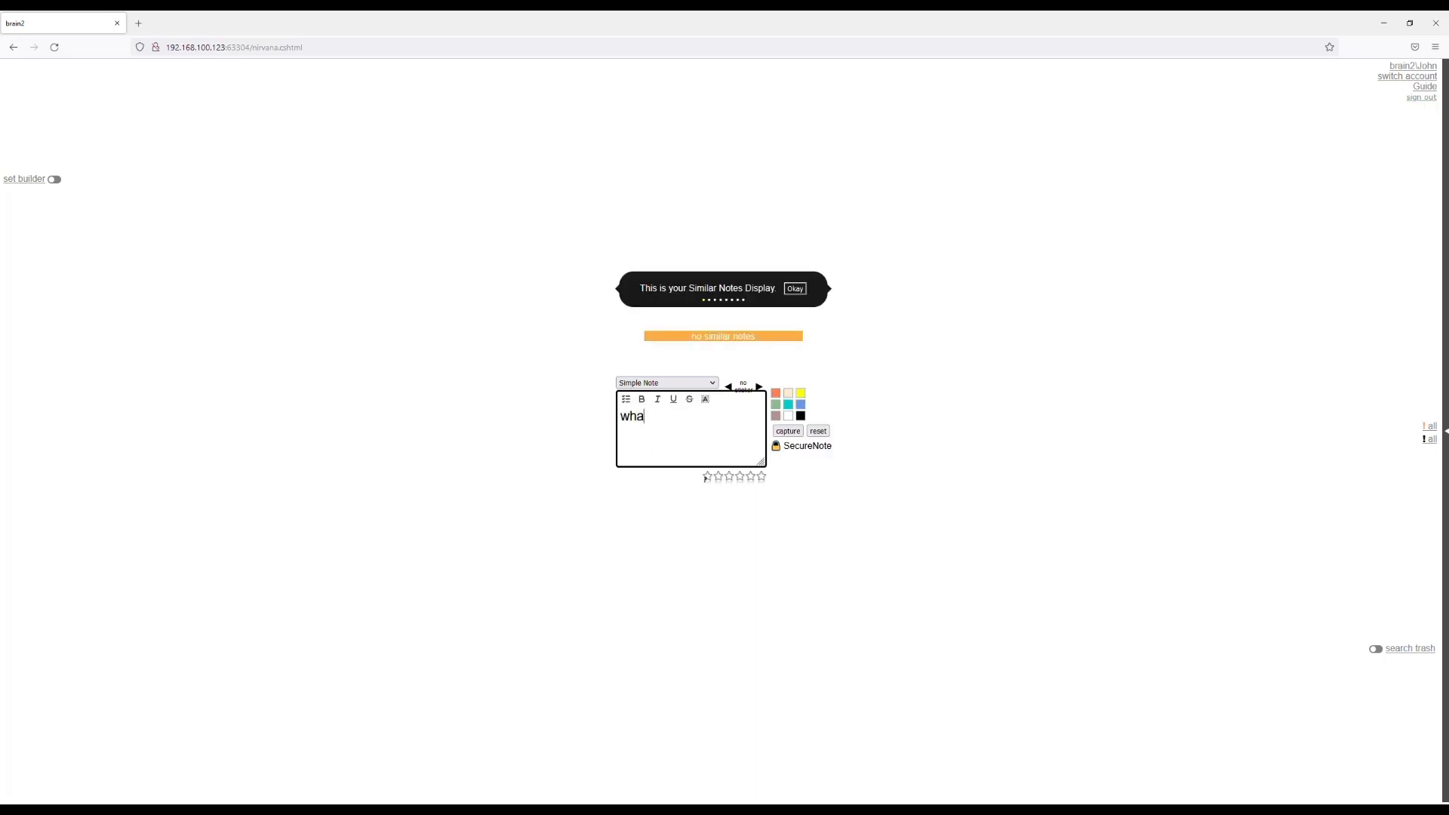
{"action": "type", "text": "t's the"}
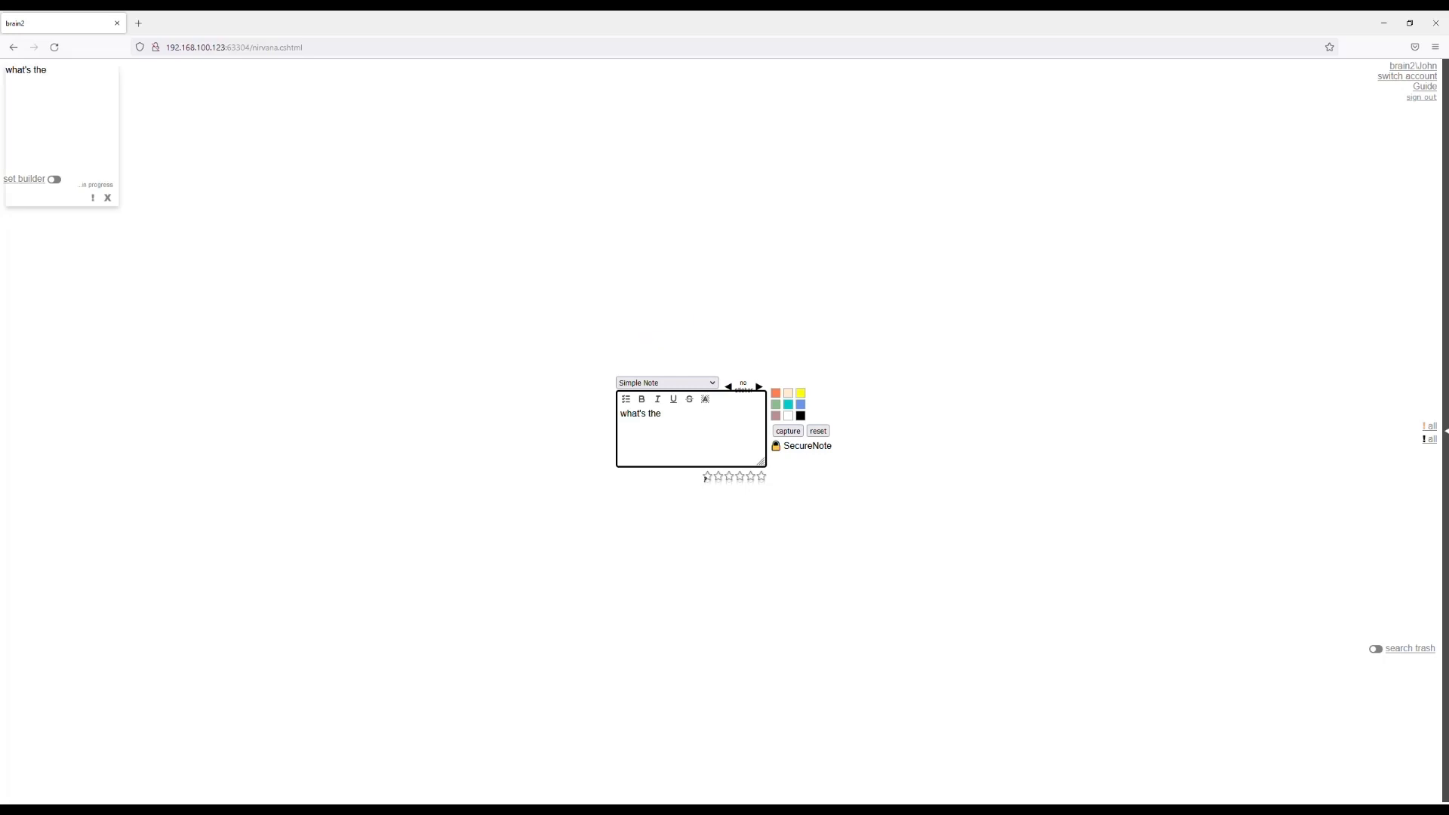
{"action": "type", "text": " deal with"}
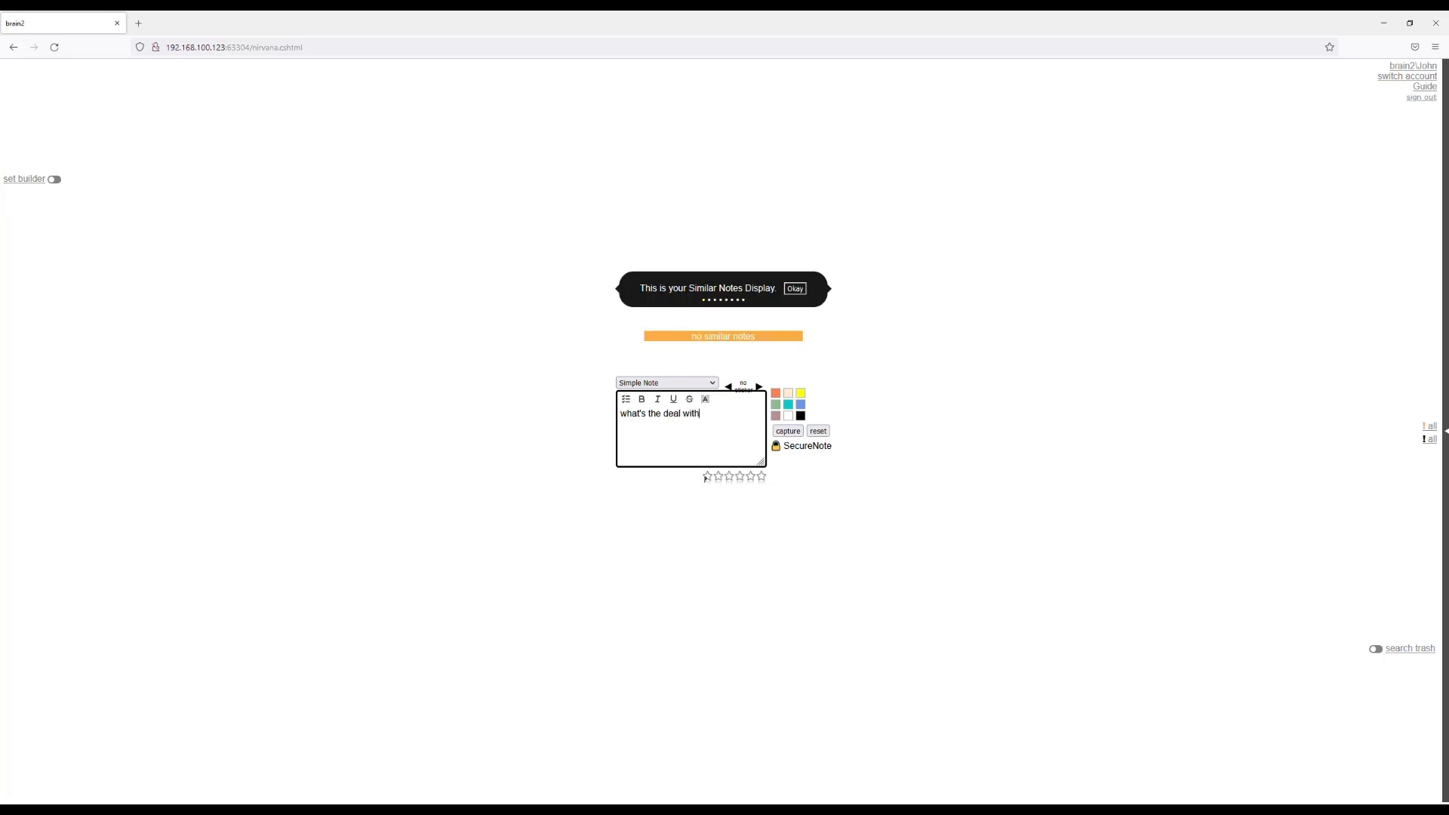
{"action": "type", "text": " Suprman?"}
{"action": "left_click", "coordinate": [790, 432]}
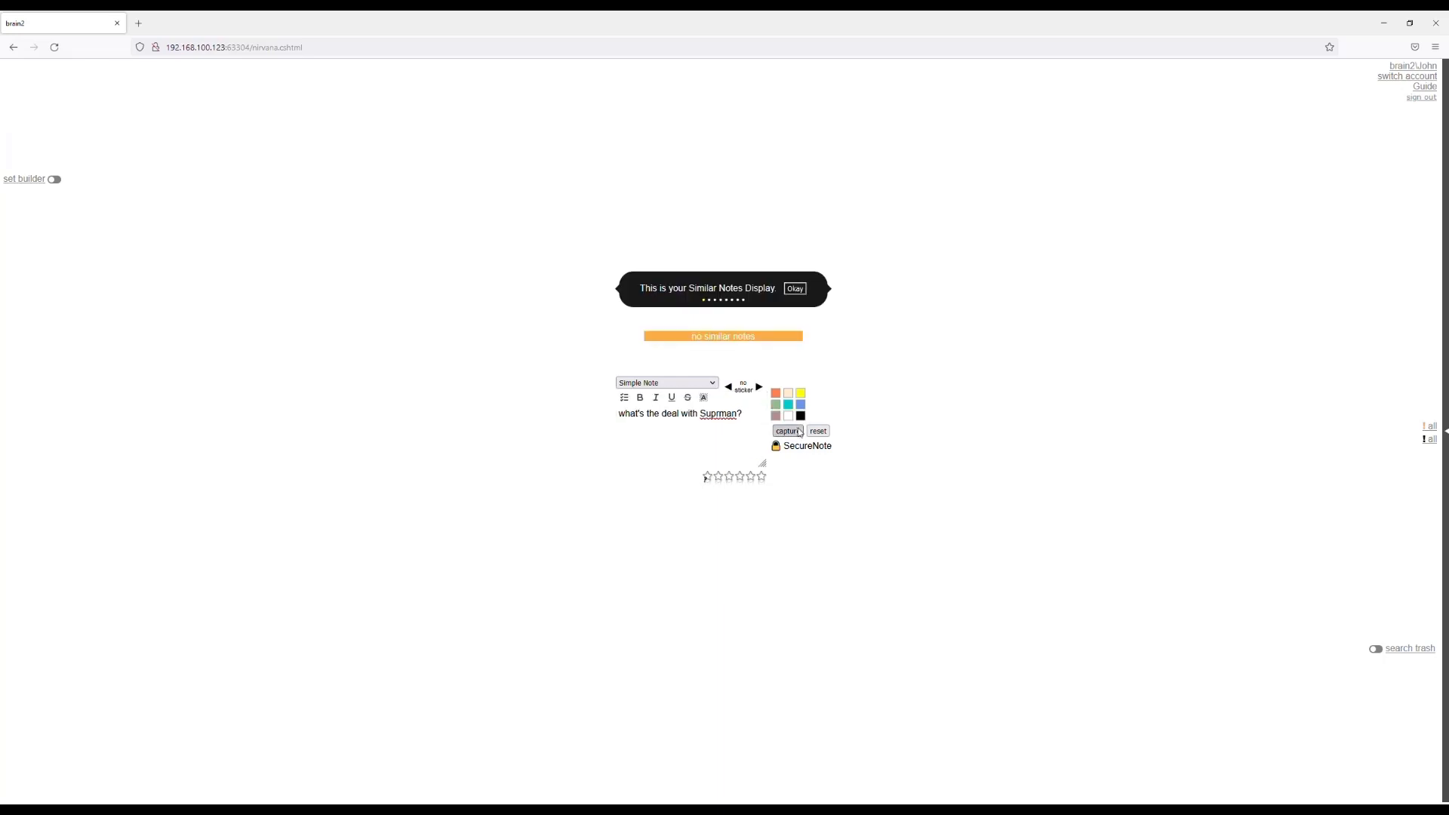
{"action": "left_click", "coordinate": [817, 432]}
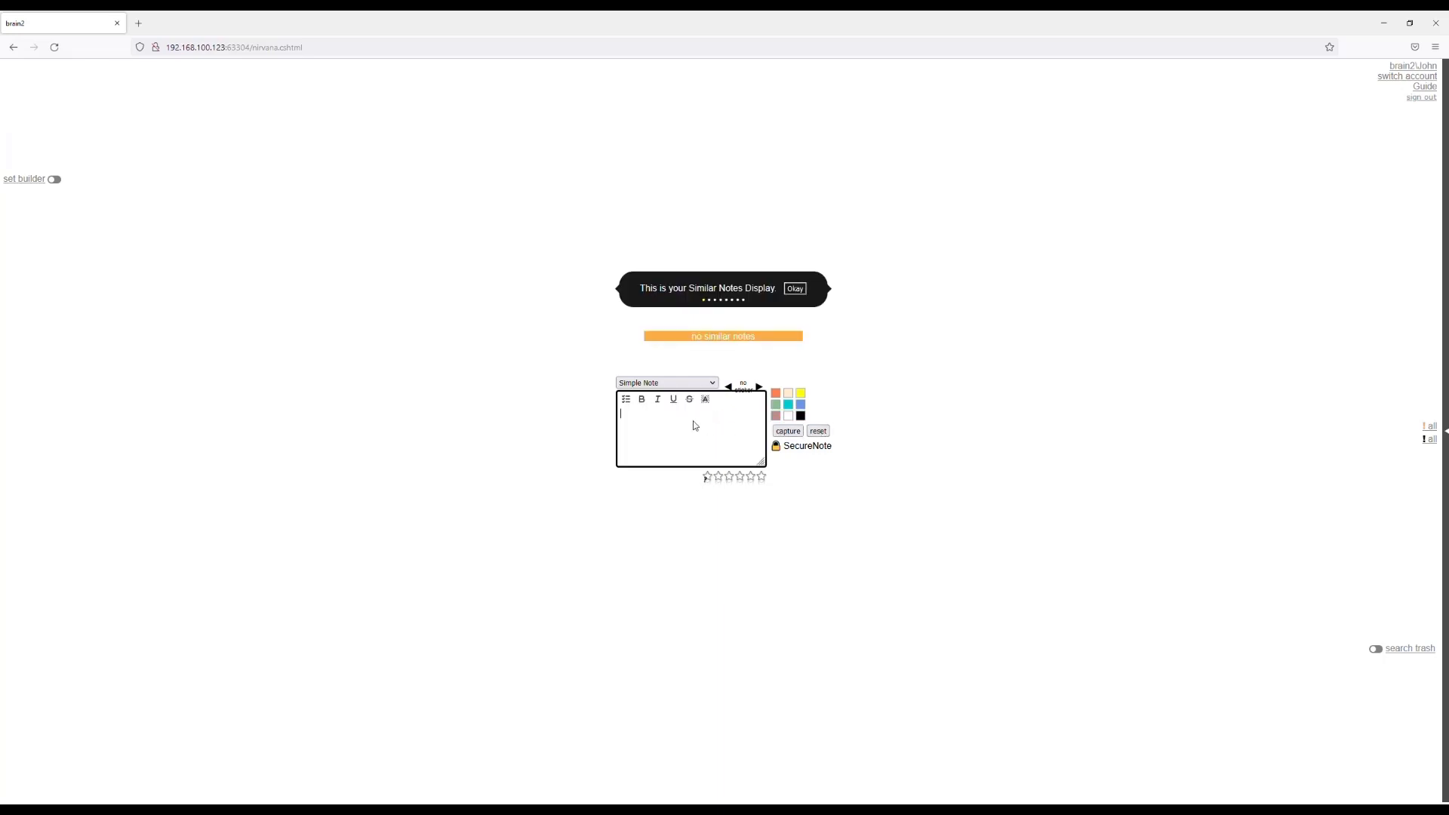
Reopen the captured note, correct "Suprman" to "Superman" and capture it again.
{"action": "left_click", "coordinate": [34, 100]}
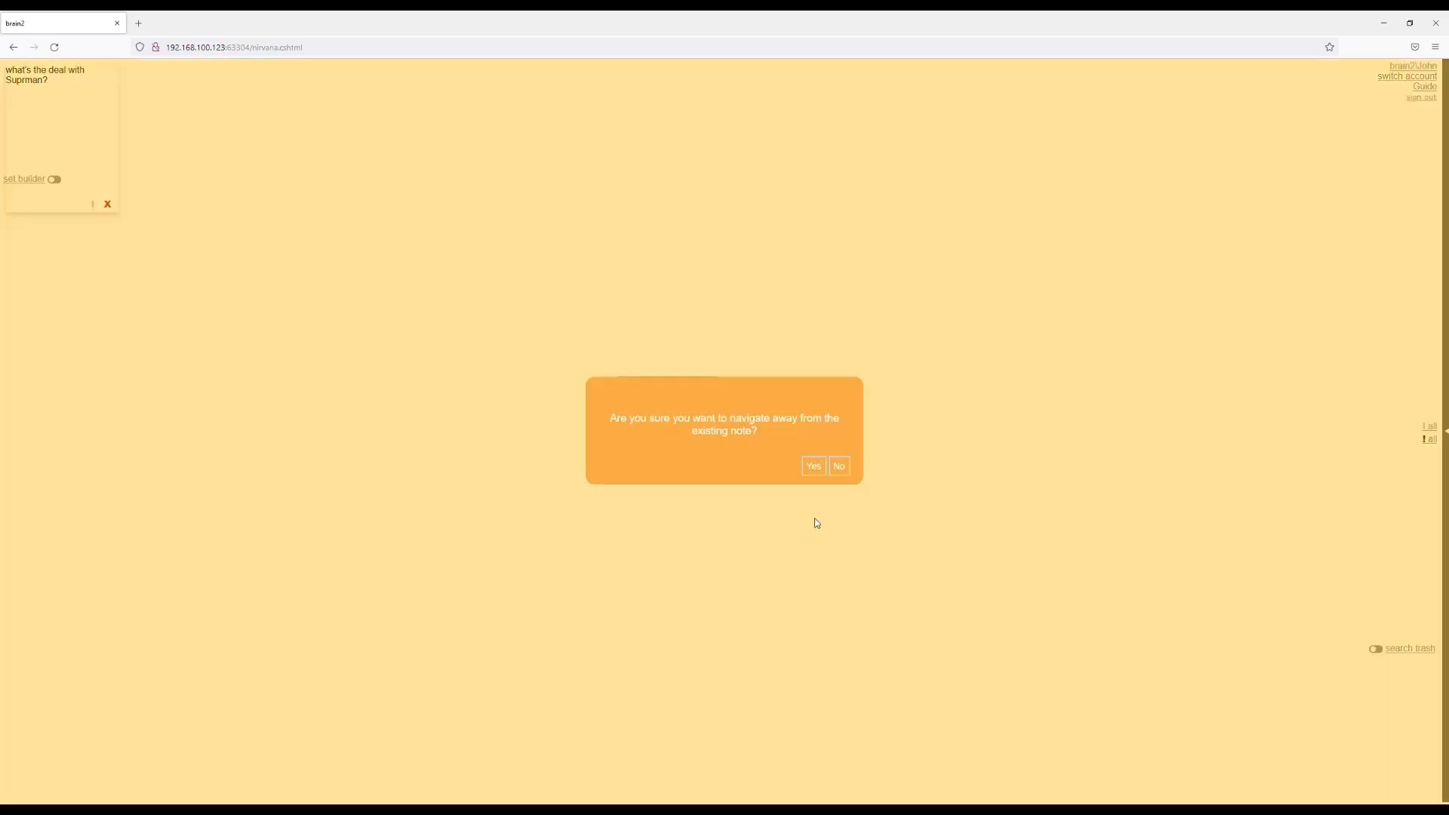
{"action": "left_click", "coordinate": [811, 464]}
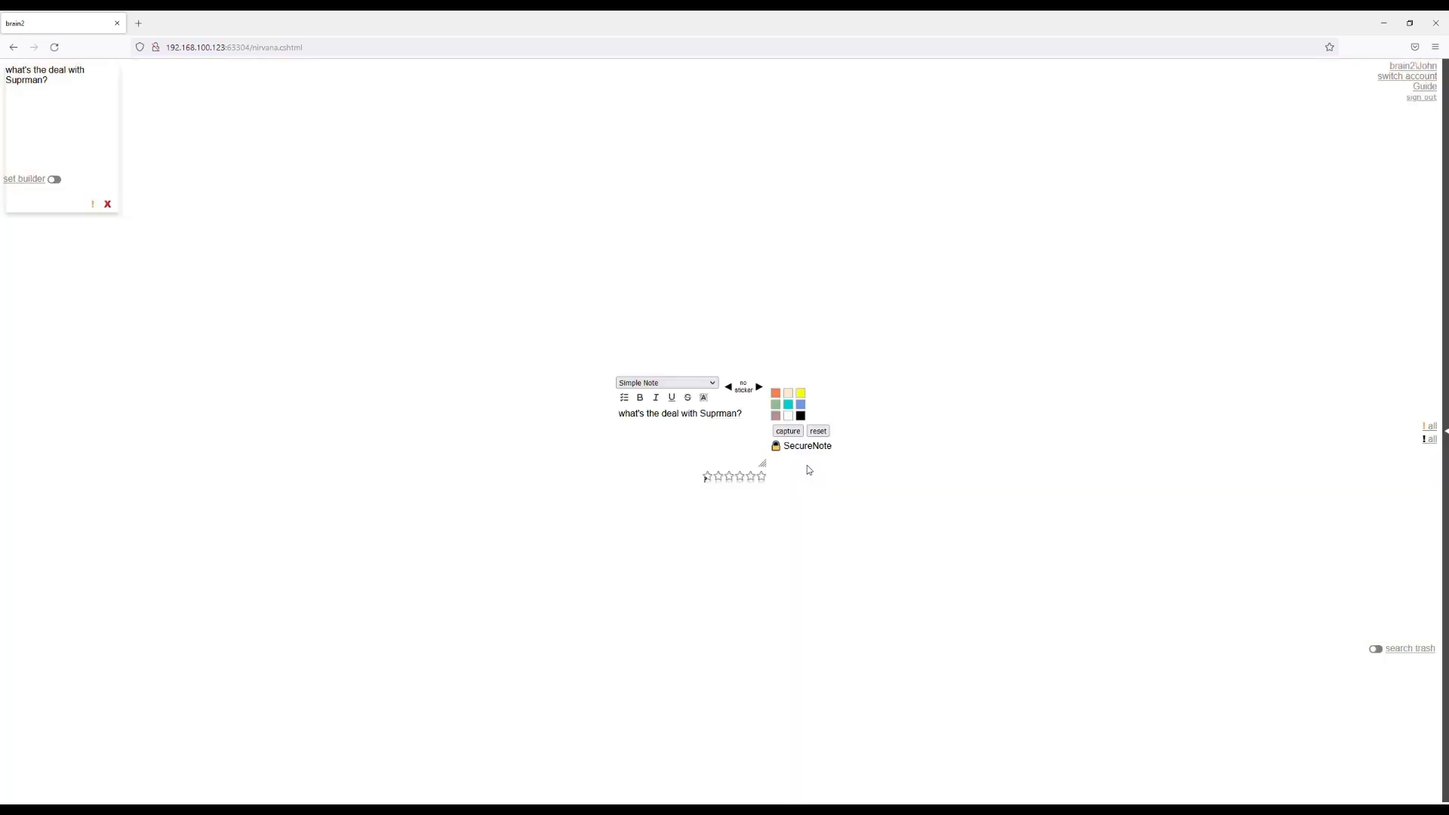
{"action": "left_click", "coordinate": [722, 415]}
{"action": "type", "text": "e"}
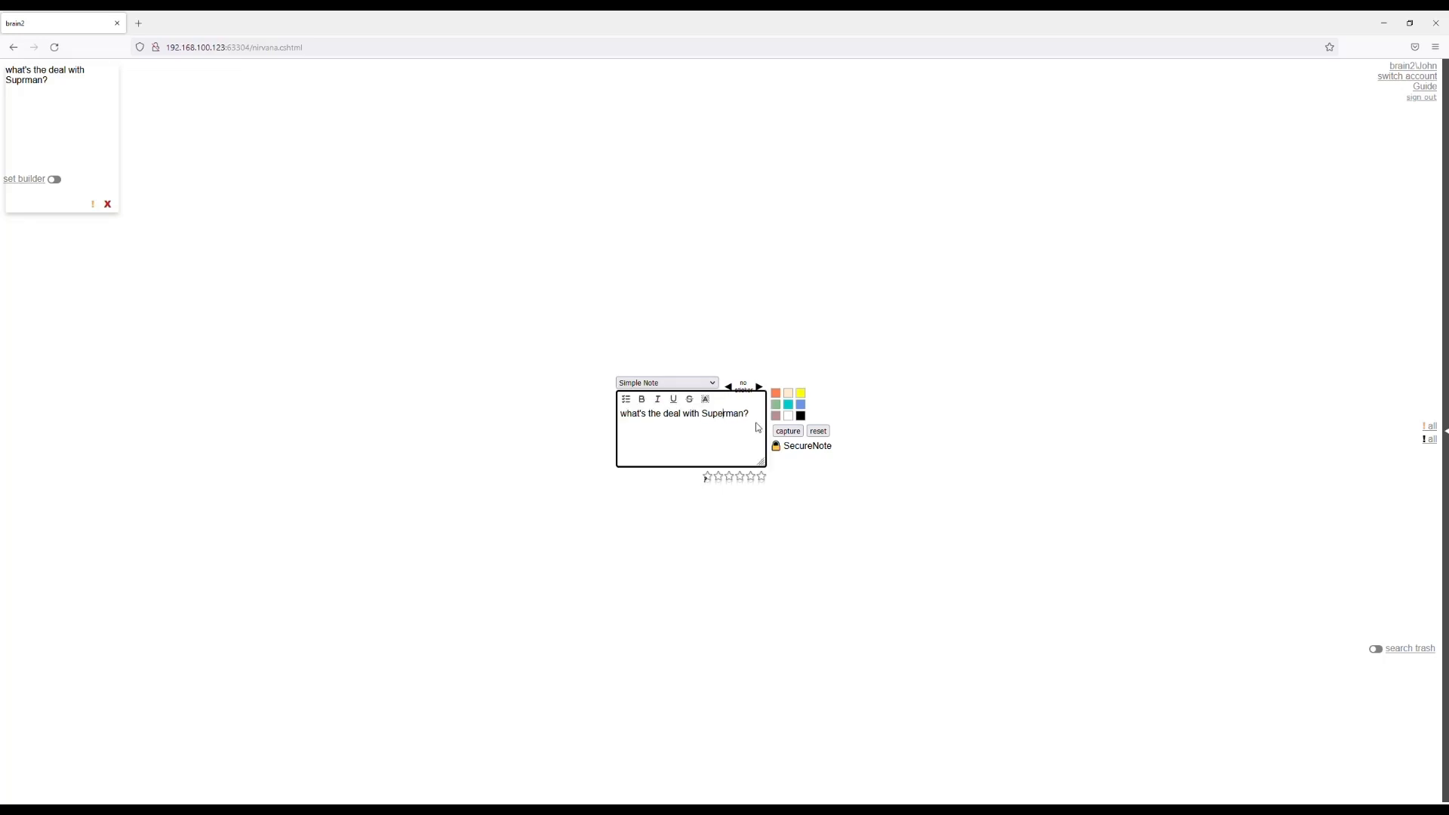
{"action": "left_click", "coordinate": [796, 436]}
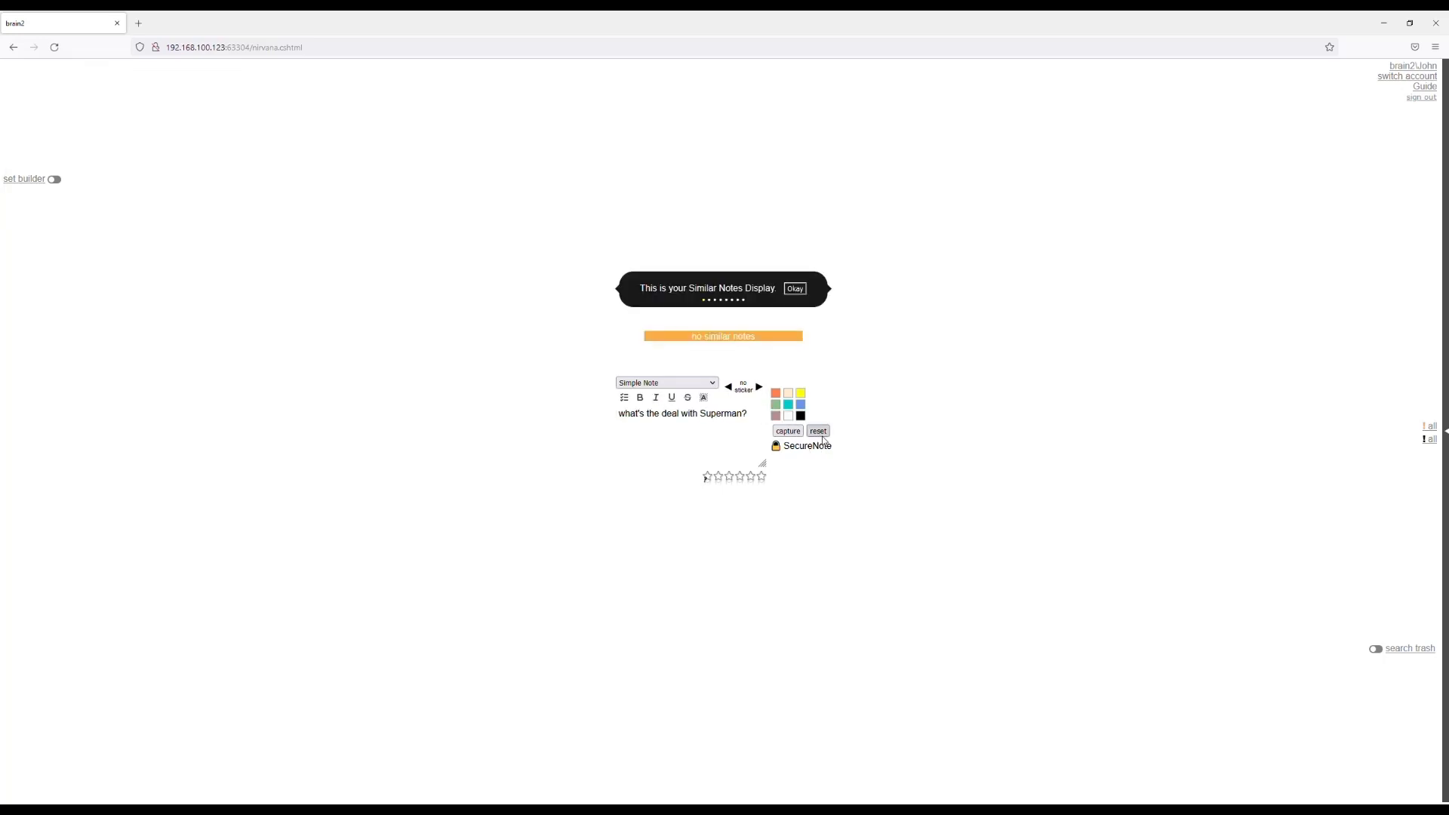
Capture a new simple note reading "what's the deal with Batman?" and clear the note entry.
{"action": "left_click", "coordinate": [648, 438]}
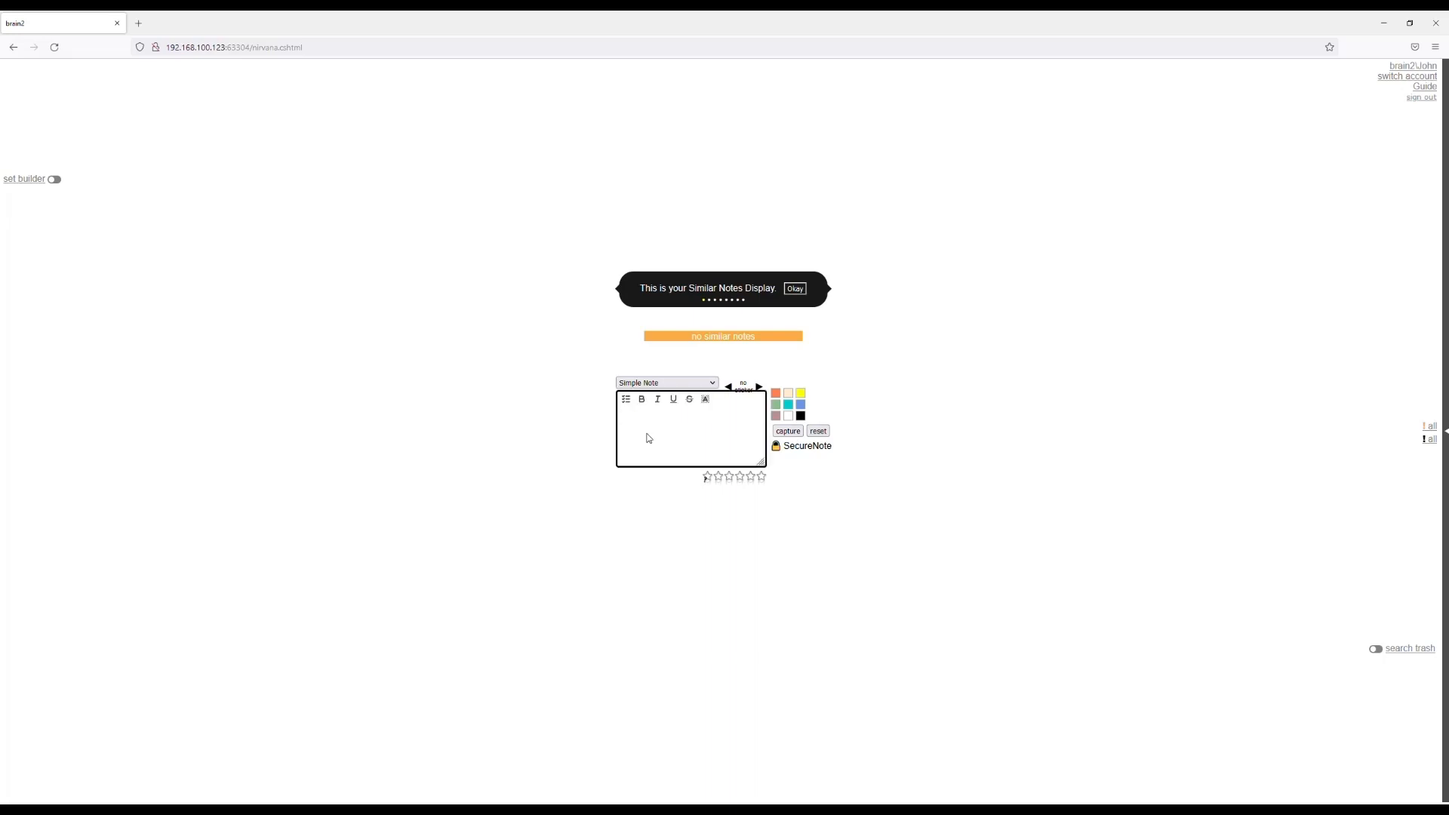
{"action": "type", "text": "what's the d"}
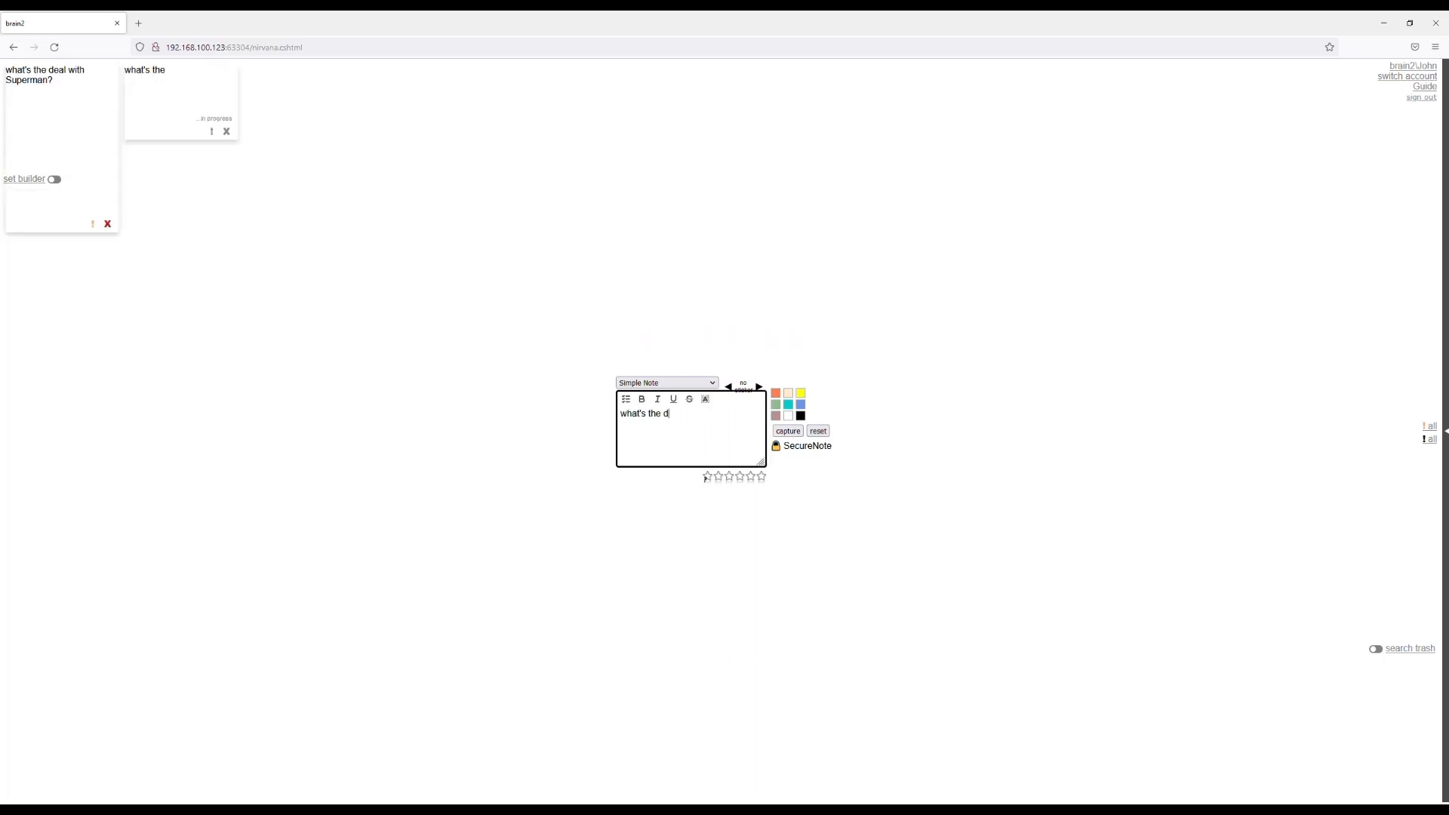
{"action": "type", "text": "eal with Batman?"}
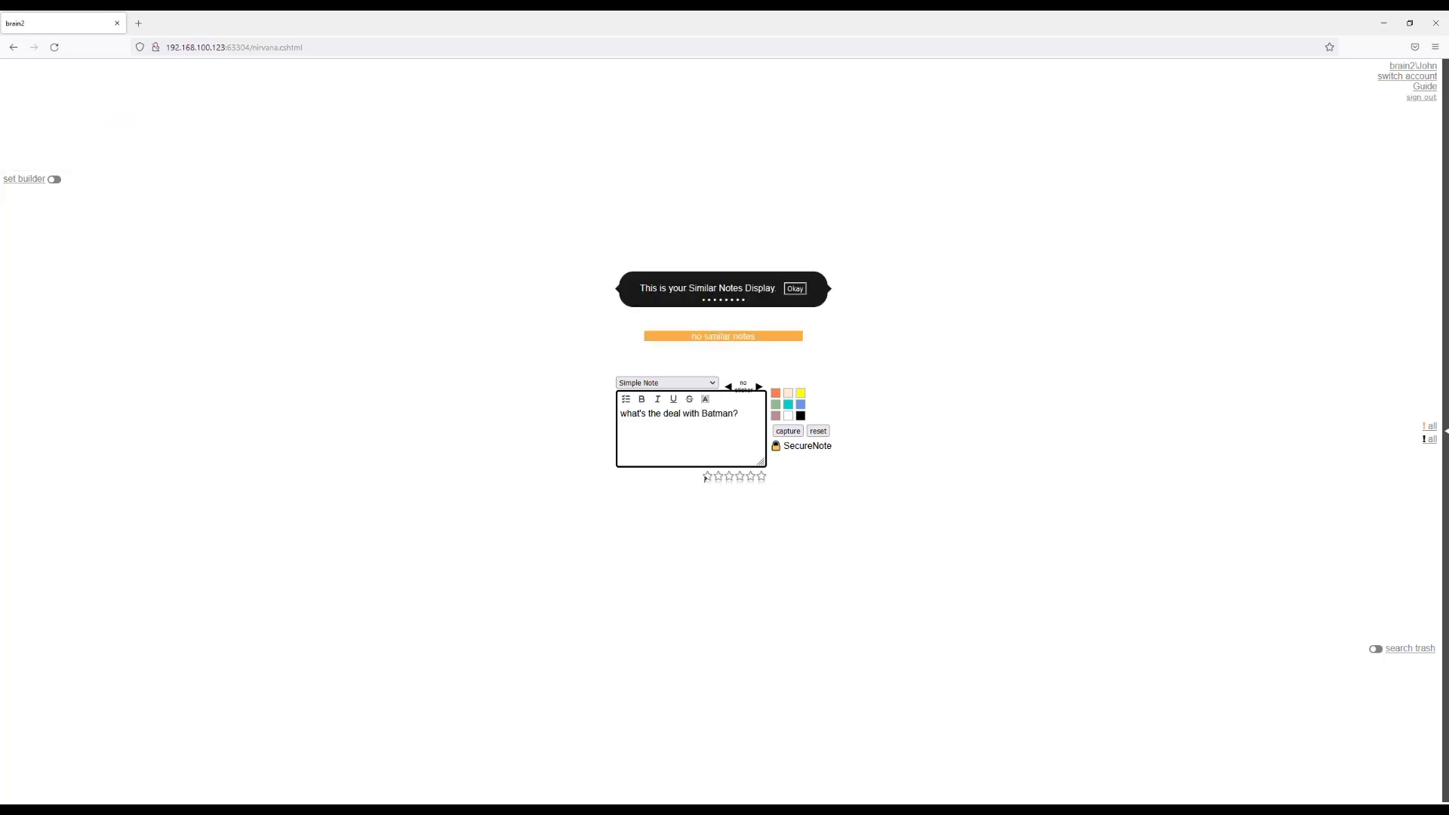
{"action": "left_click", "coordinate": [790, 434]}
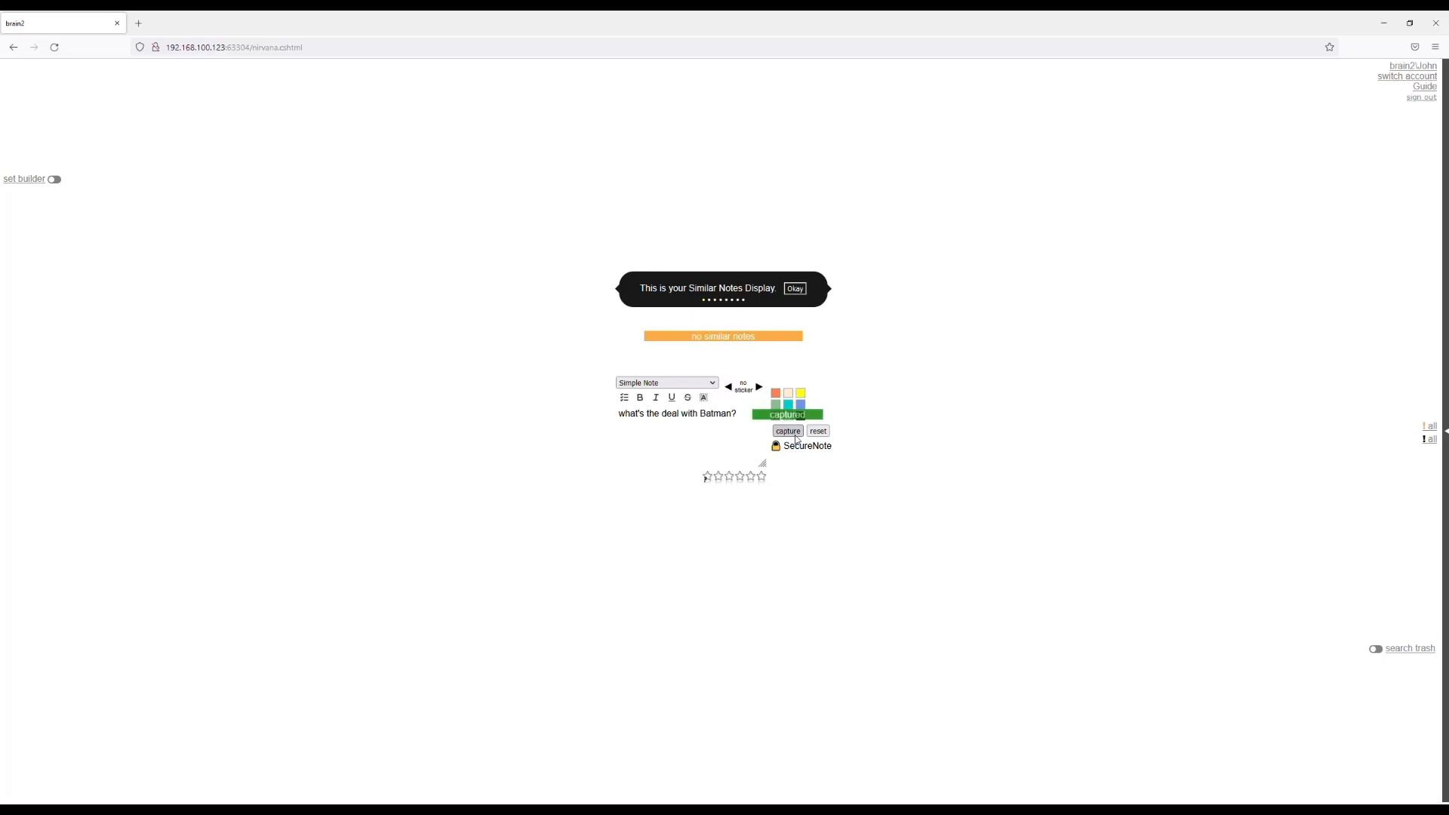
{"action": "left_click", "coordinate": [825, 435]}
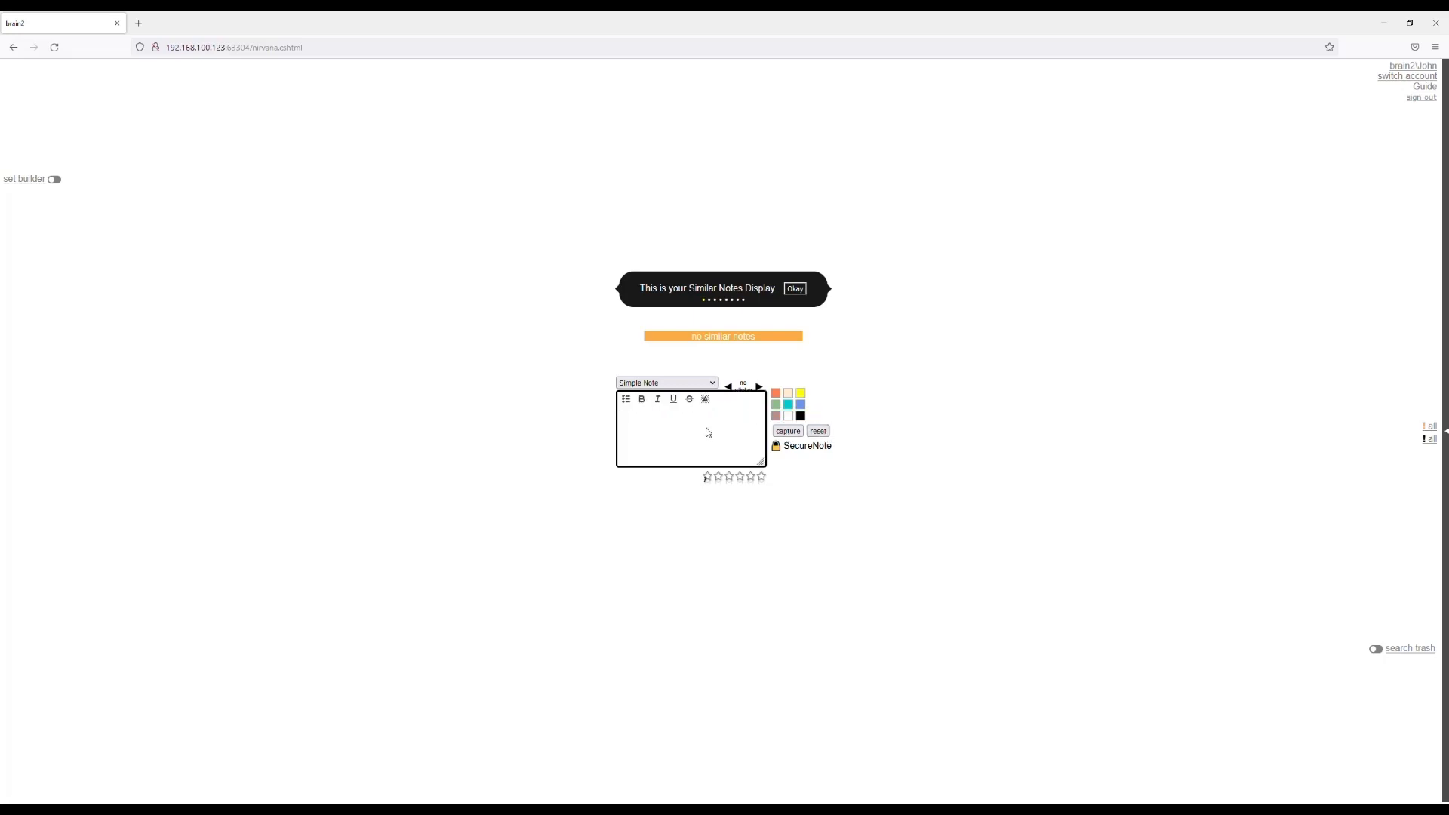
Capture a new simple note reading "what's the deal with Spiderman?".
{"action": "type", "text": "what's"}
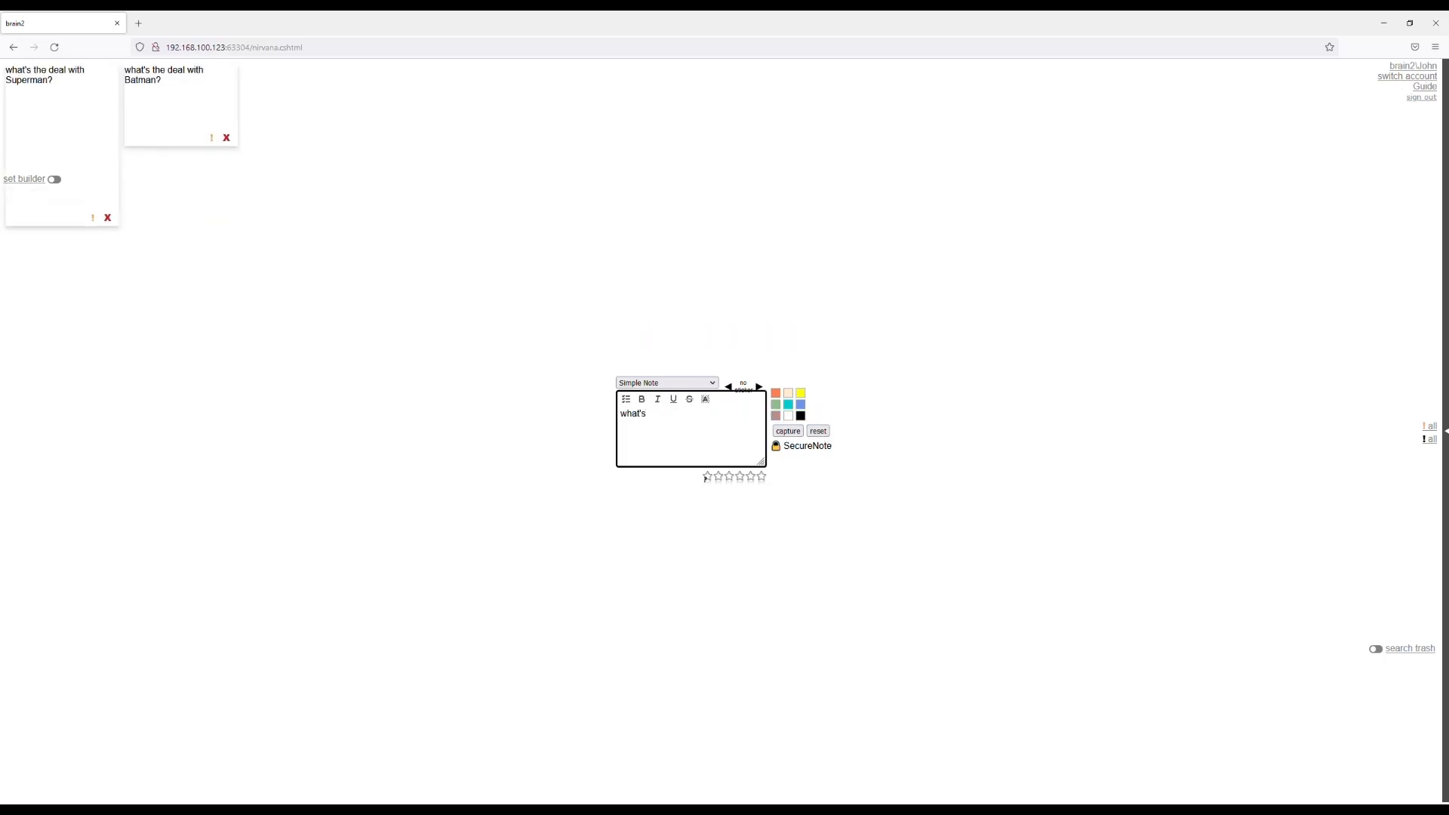
{"action": "type", "text": " the deal with "}
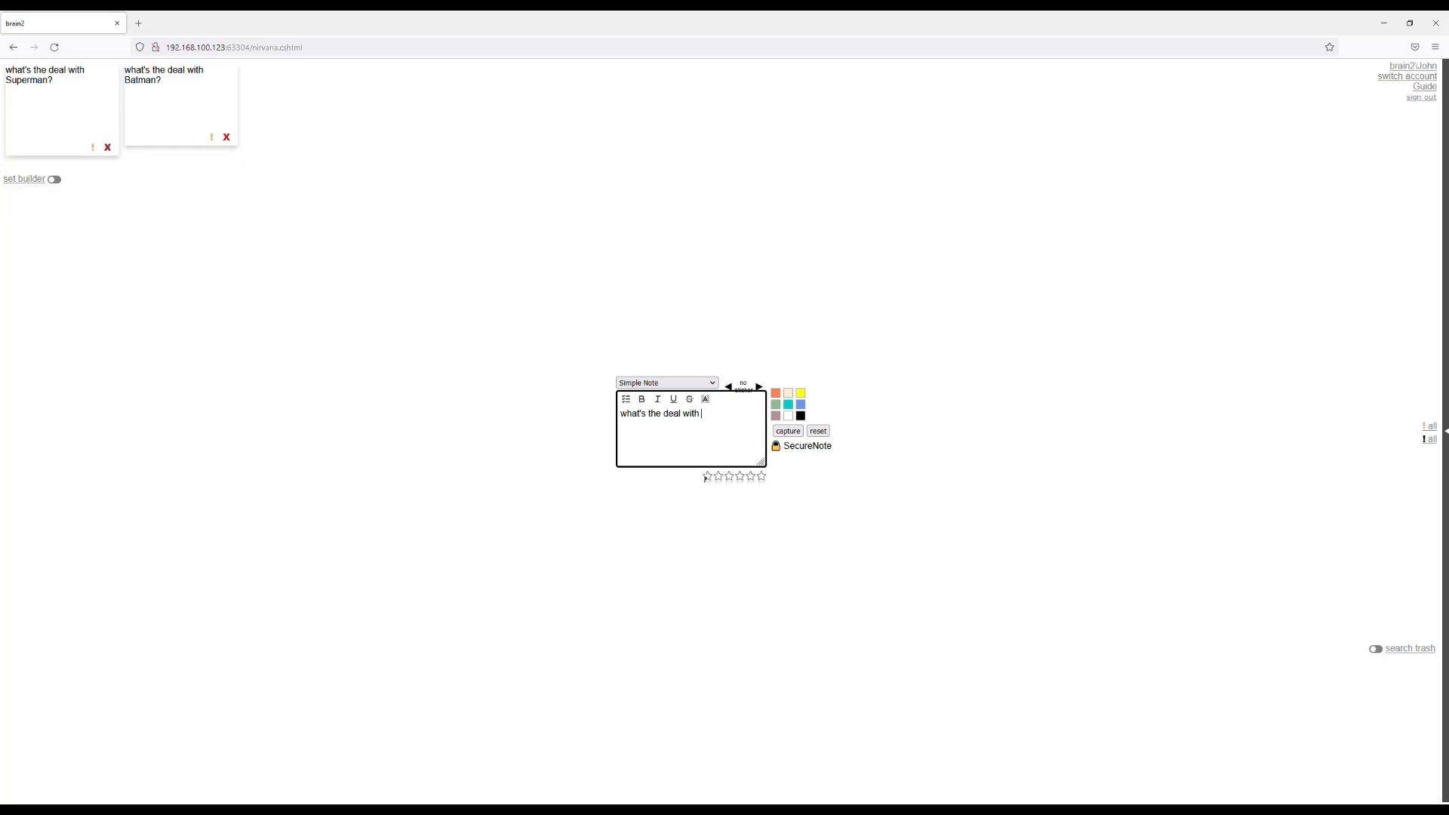
{"action": "type", "text": "Spid"}
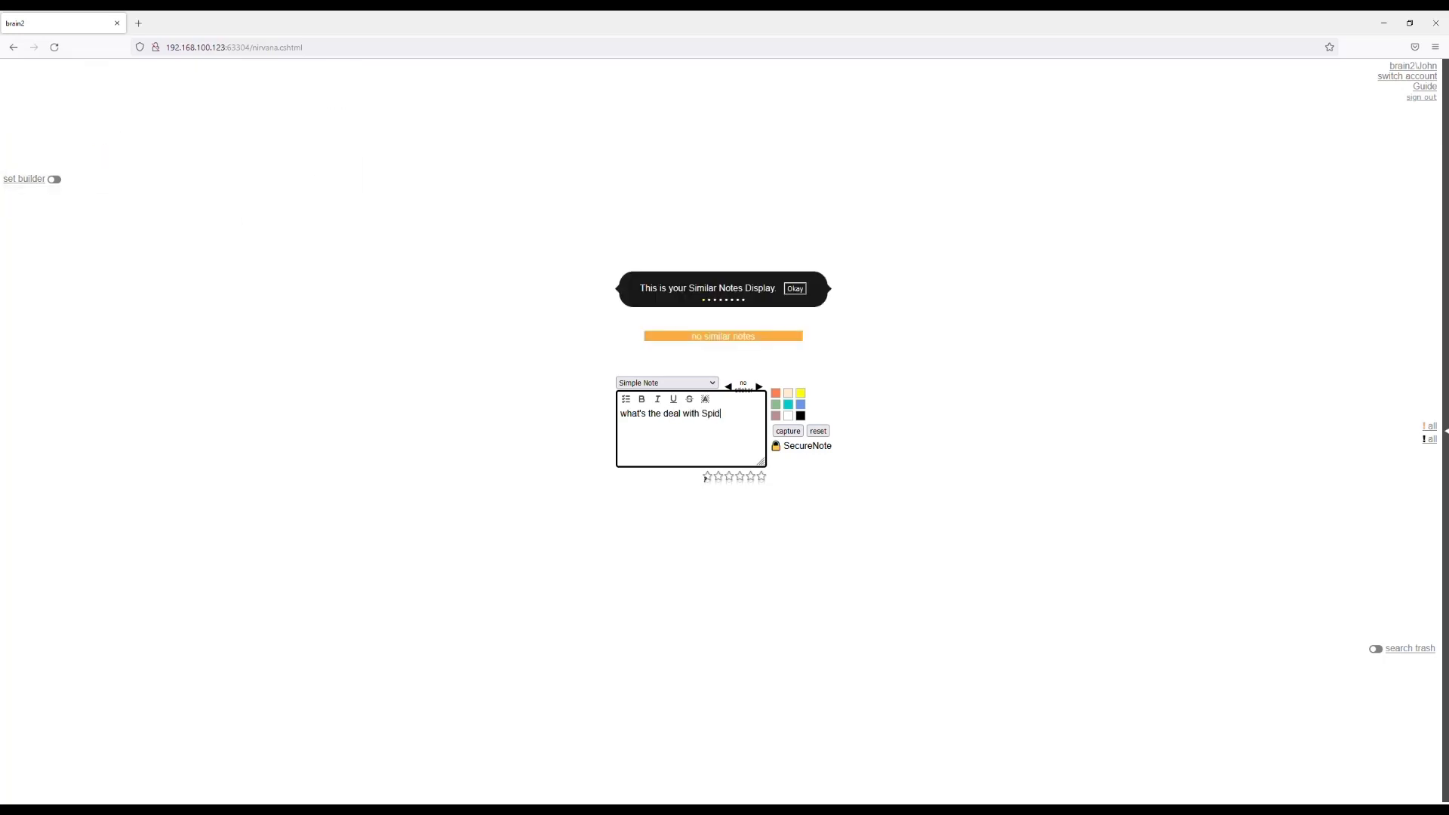
{"action": "type", "text": "erman?"}
{"action": "left_click", "coordinate": [801, 434]}
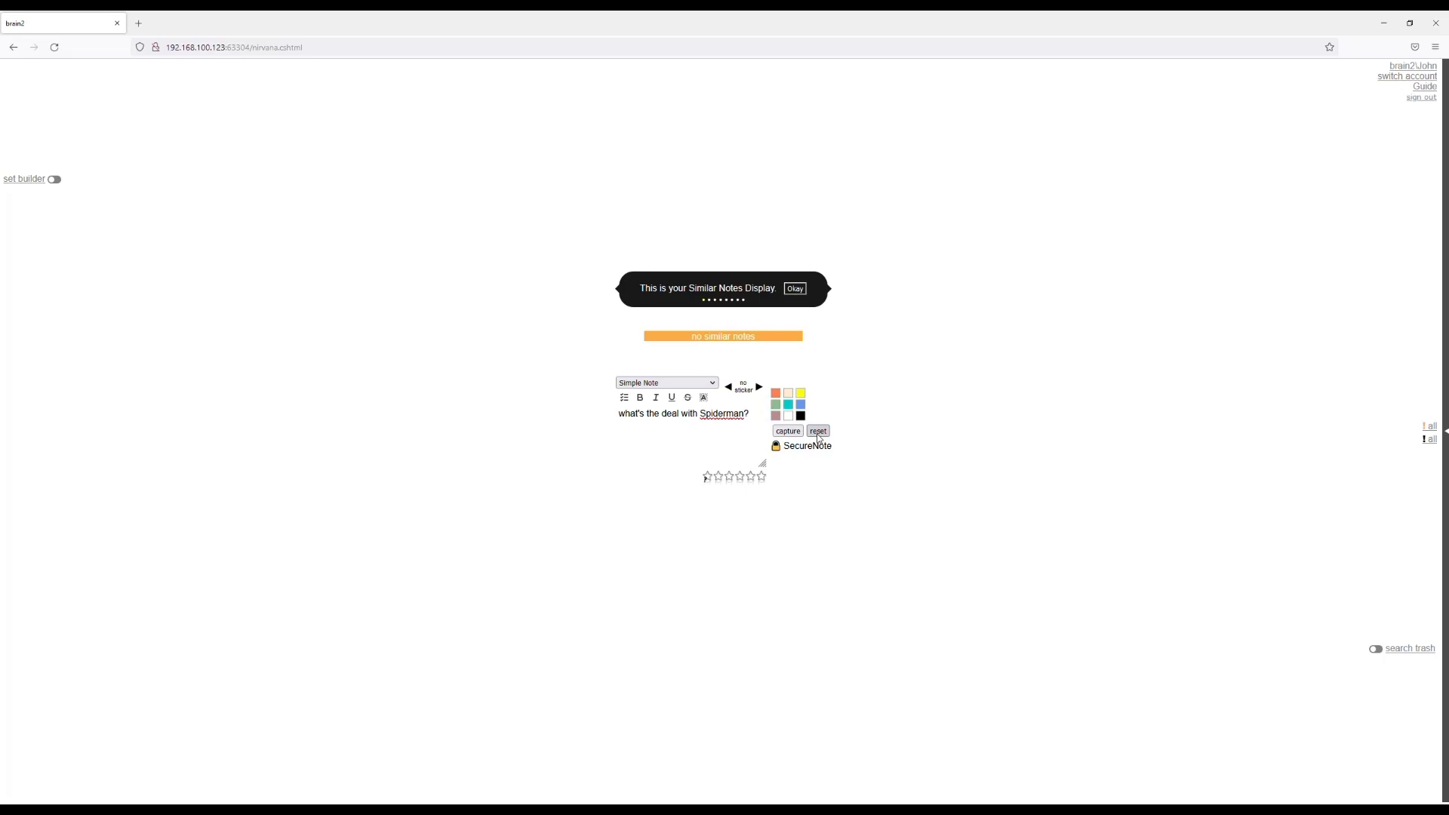
Capture a new simple note reading "have you ever noticed..." and clear the note entry.
{"action": "left_click", "coordinate": [689, 436]}
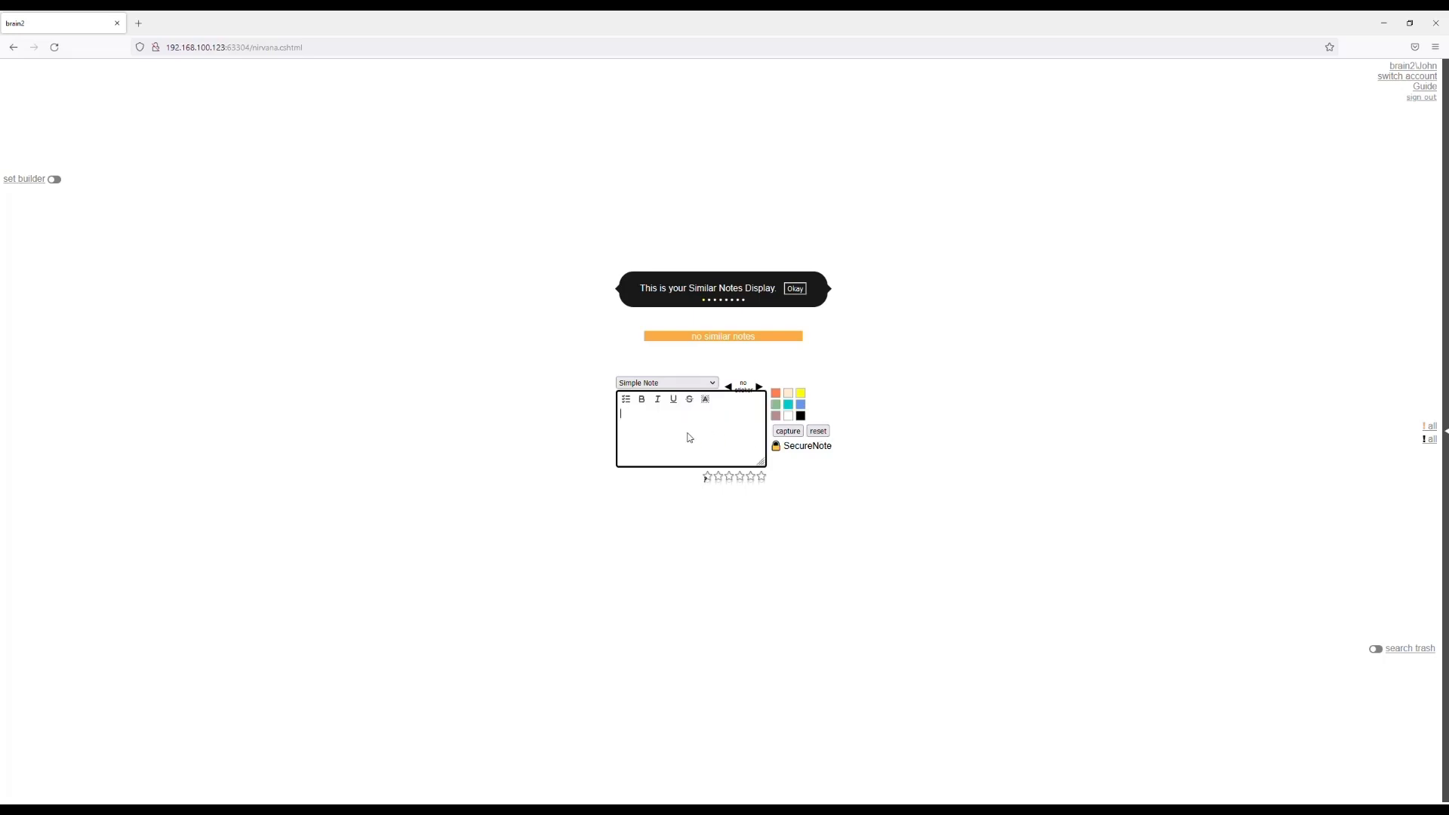
{"action": "type", "text": "have you ever noticed..."}
{"action": "key", "text": "Return"}
{"action": "left_click", "coordinate": [791, 431]}
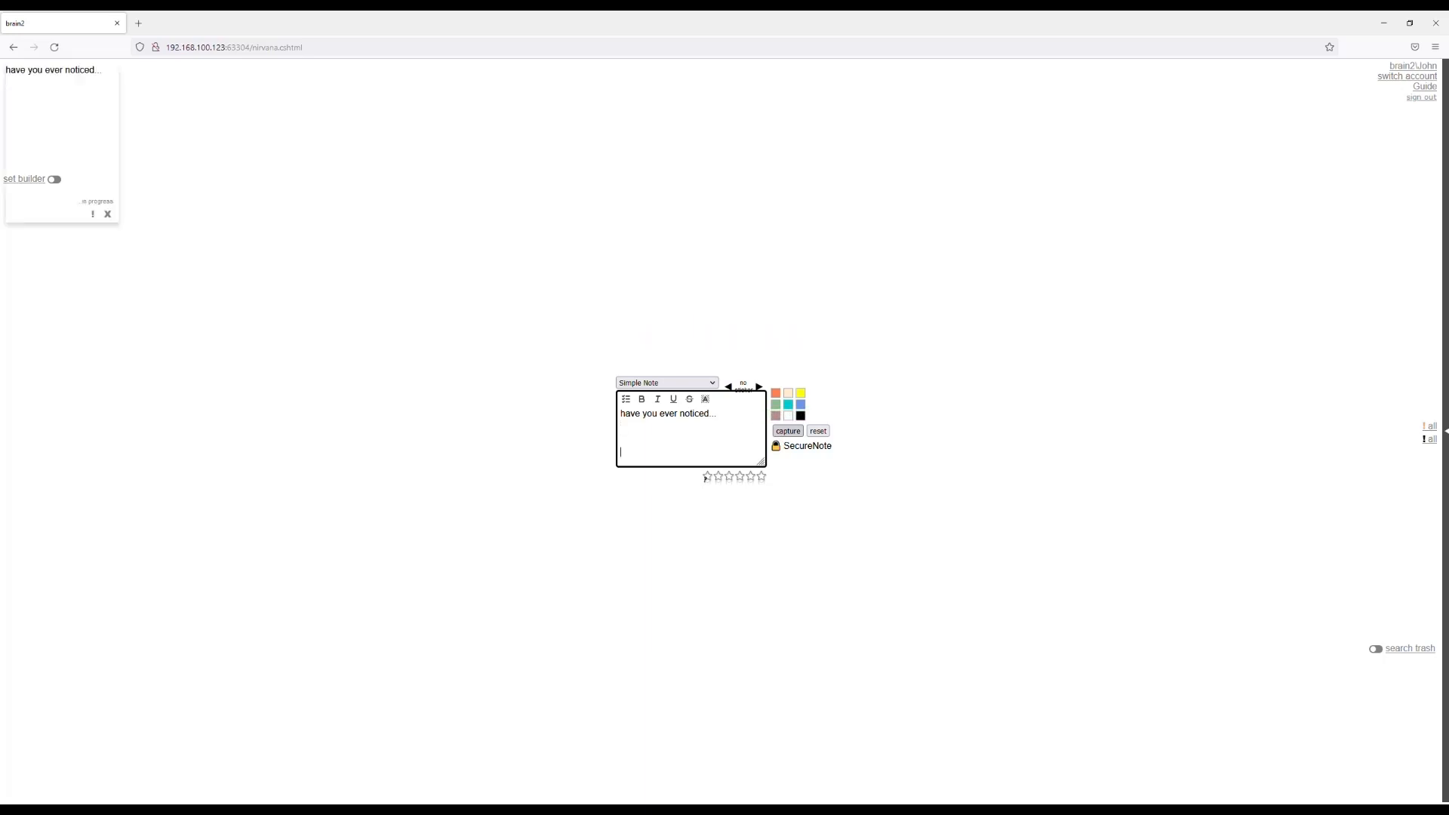
{"action": "left_click", "coordinate": [818, 431]}
Look up similar notes by entering "what's the deal" in the note entry.
{"action": "left_click", "coordinate": [705, 437]}
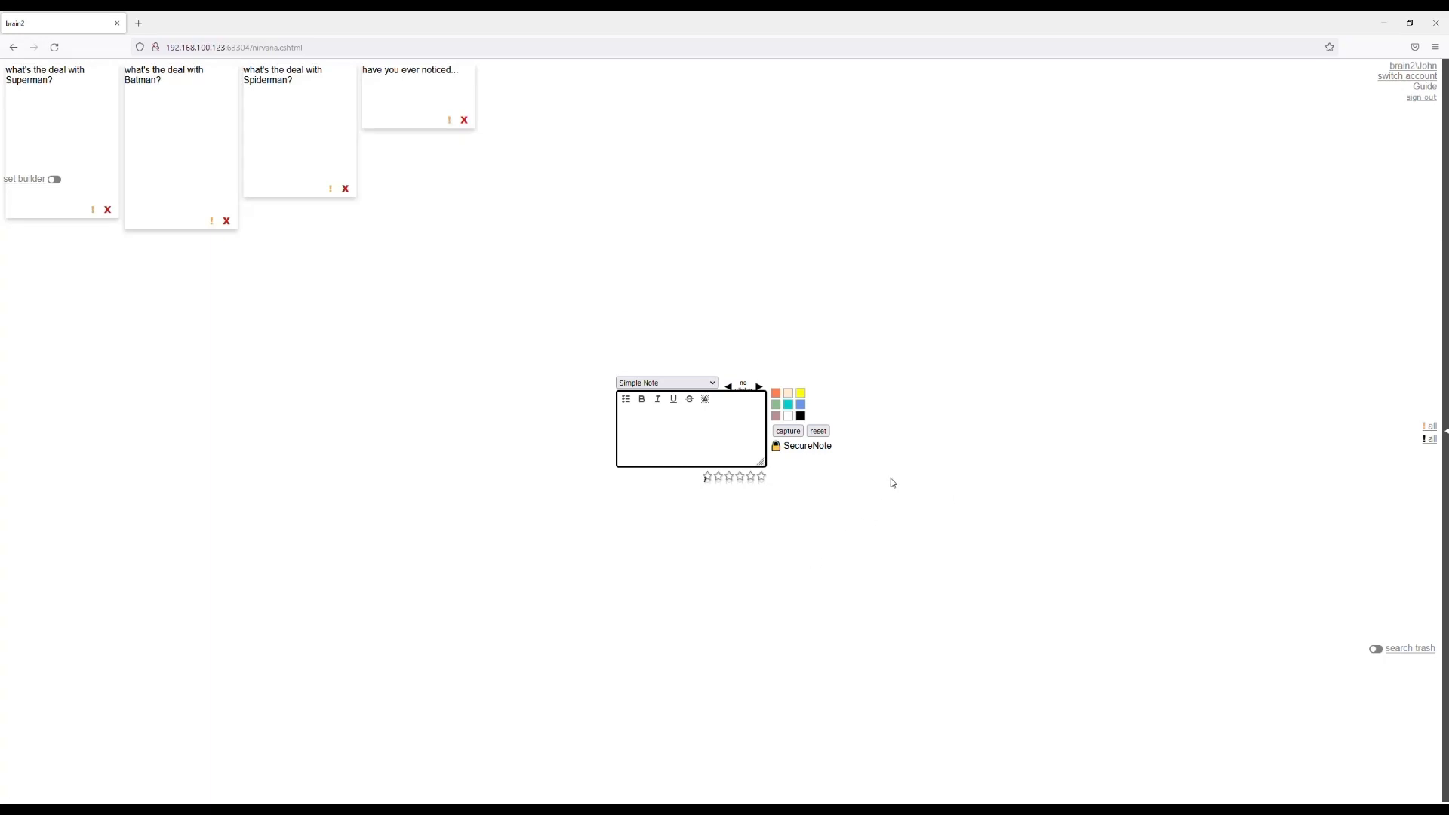
{"action": "left_click", "coordinate": [681, 441]}
{"action": "type", "text": "what's the deal"}
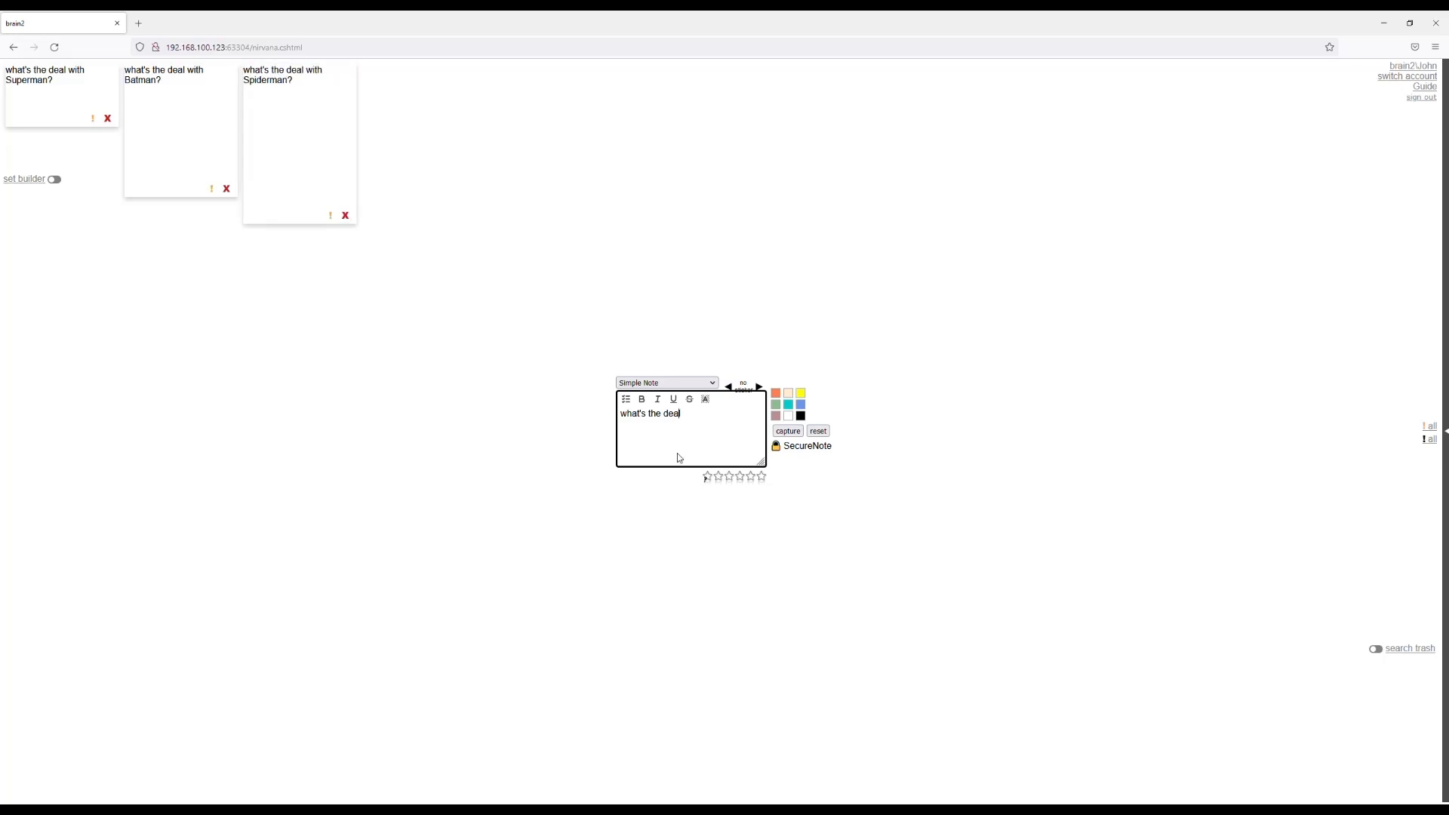
Replace the entry text with "superhero" to look up notes related to that word.
{"action": "key", "text": "ctrl+a"}
{"action": "type", "text": "supe"}
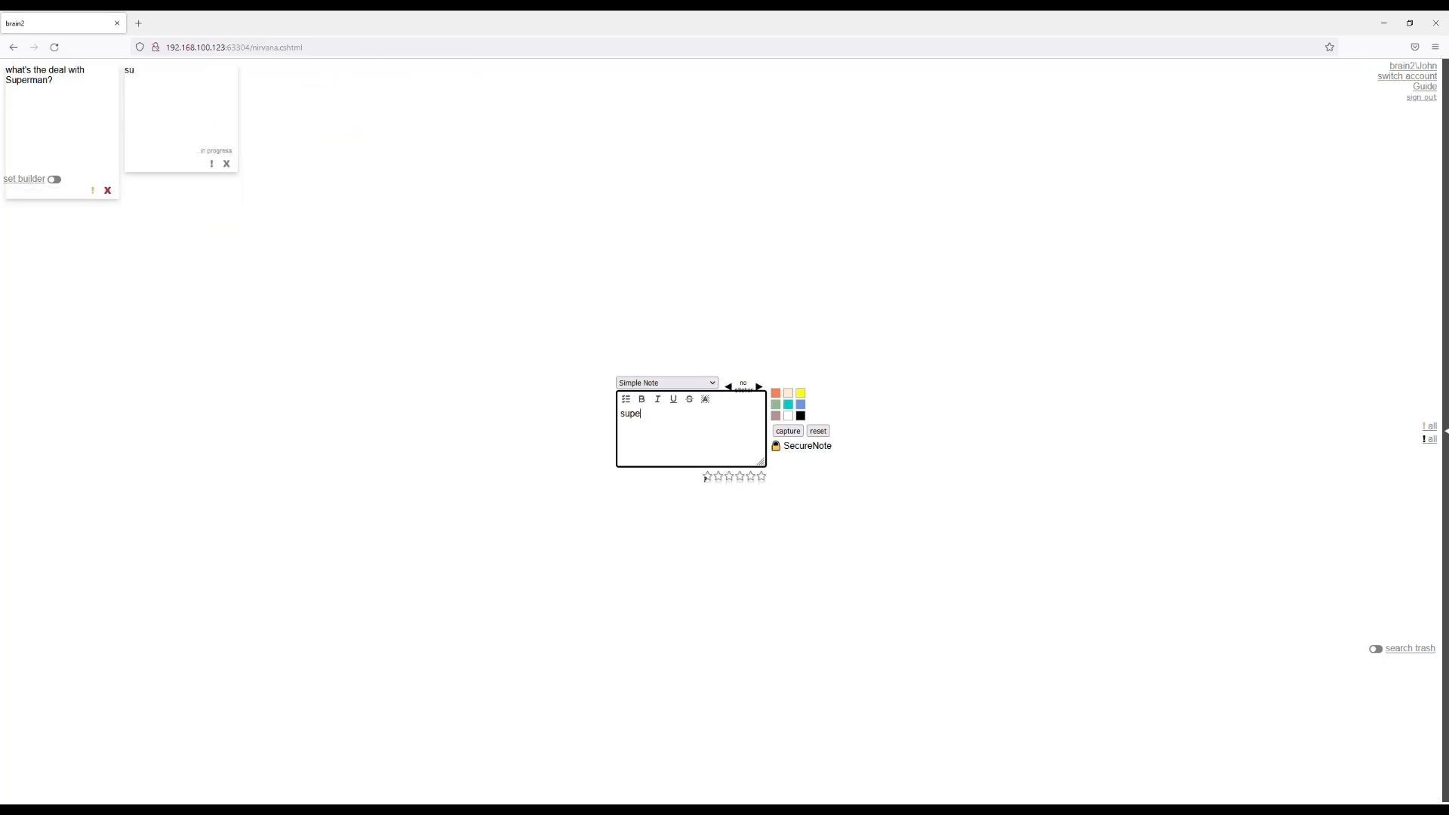
{"action": "type", "text": "rhero"}
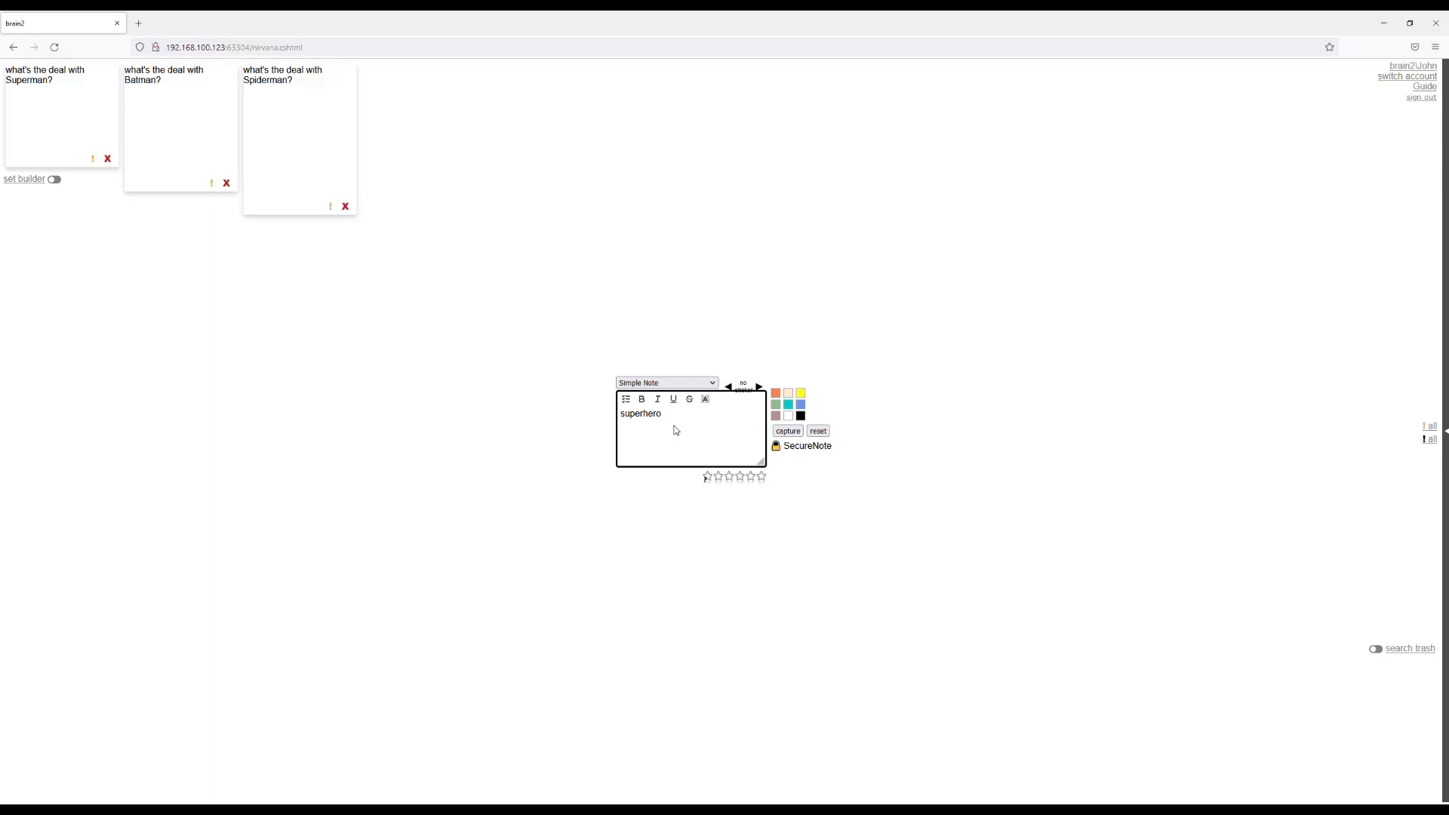
Replace the text in the note entry with "what's the deal".
{"action": "key", "text": "ctrl+a"}
{"action": "key", "text": "BackSpace"}
{"action": "type", "text": "what's the deal"}
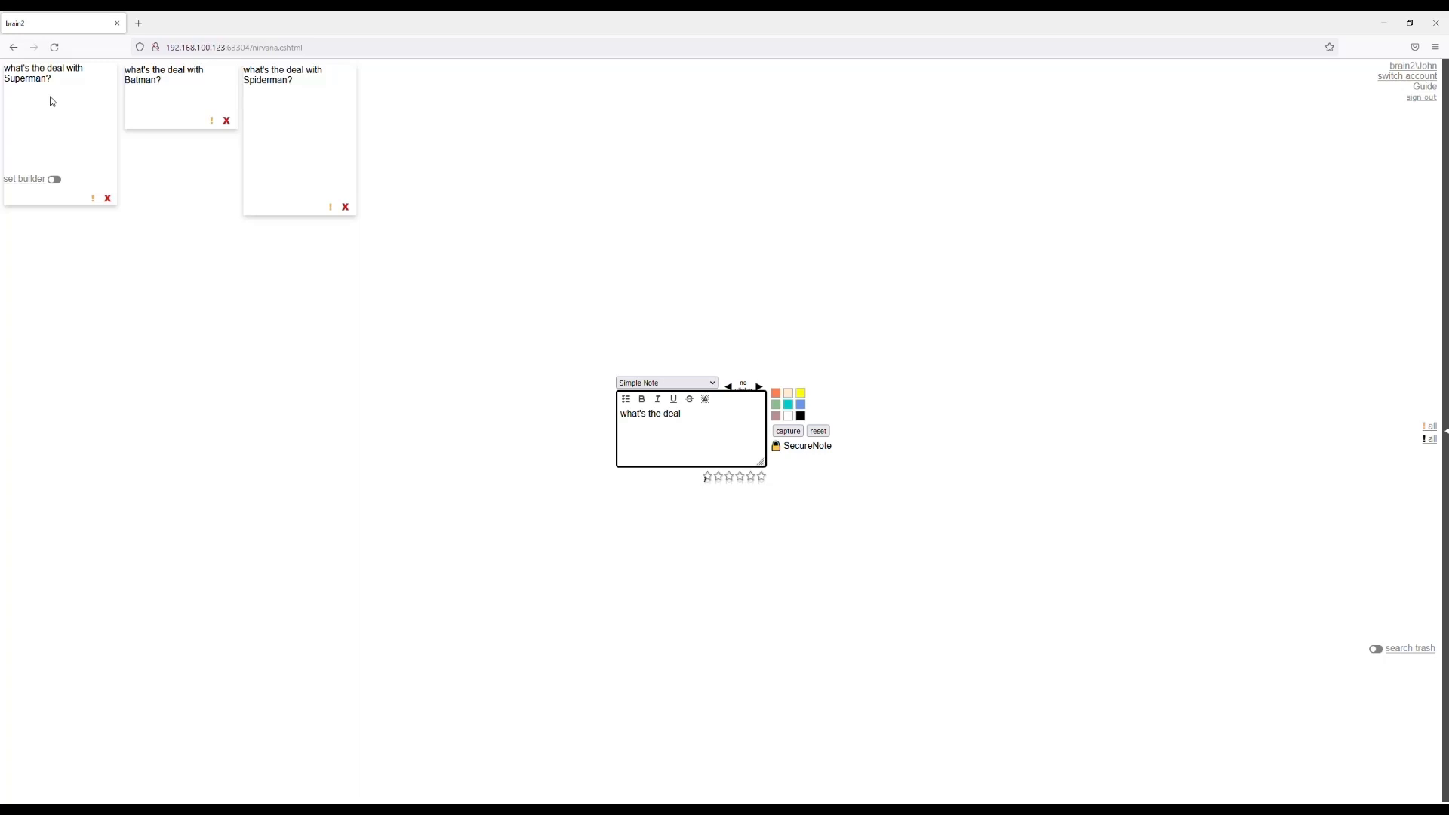
Append the drafted text to the Superman note, complete it as "what's the deal, invincible?" and capture the note.
{"action": "left_click", "coordinate": [50, 97]}
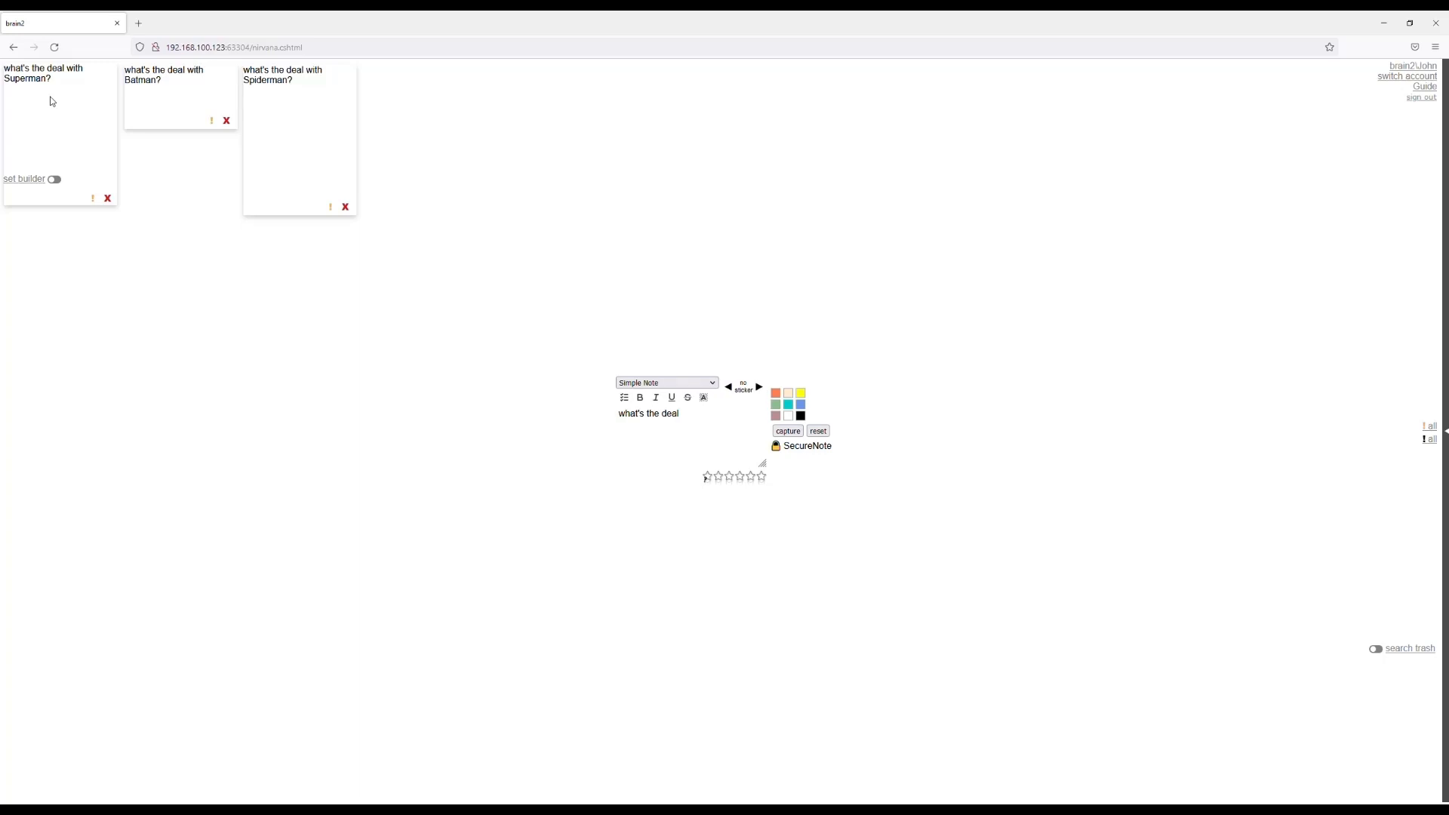
{"action": "left_click", "coordinate": [692, 433]}
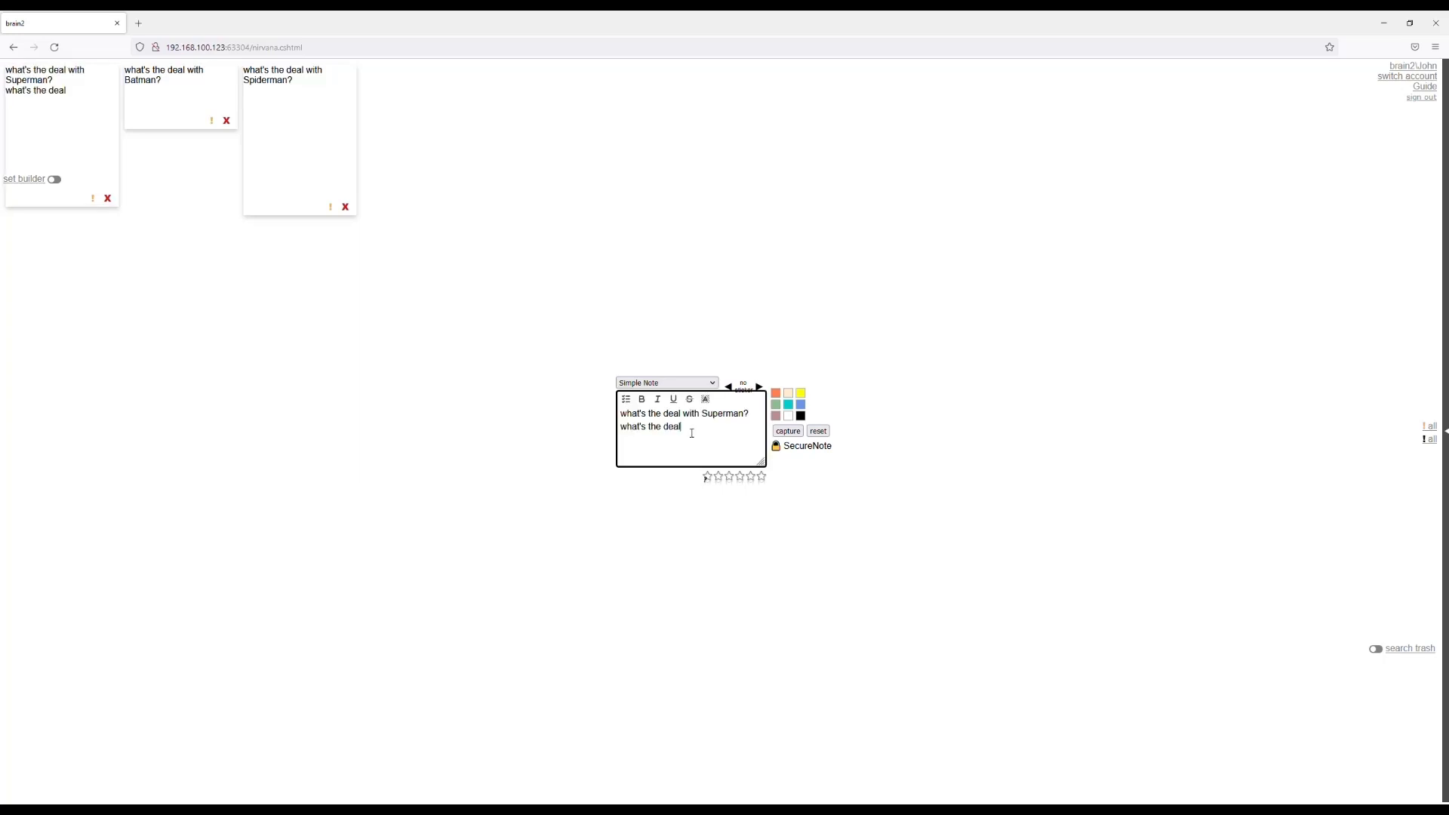
{"action": "type", "text": ", invincible?"}
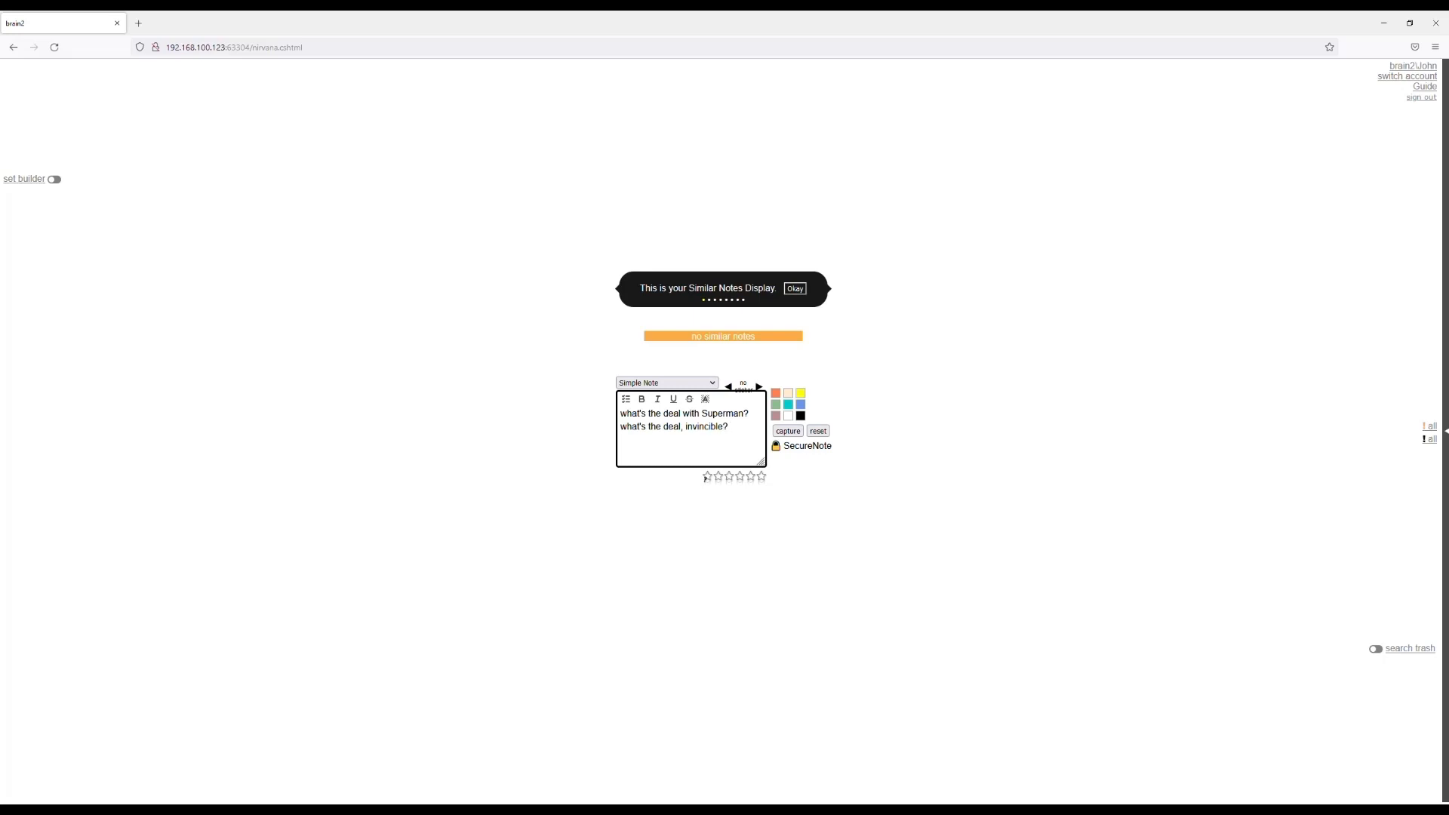
{"action": "left_click", "coordinate": [785, 432]}
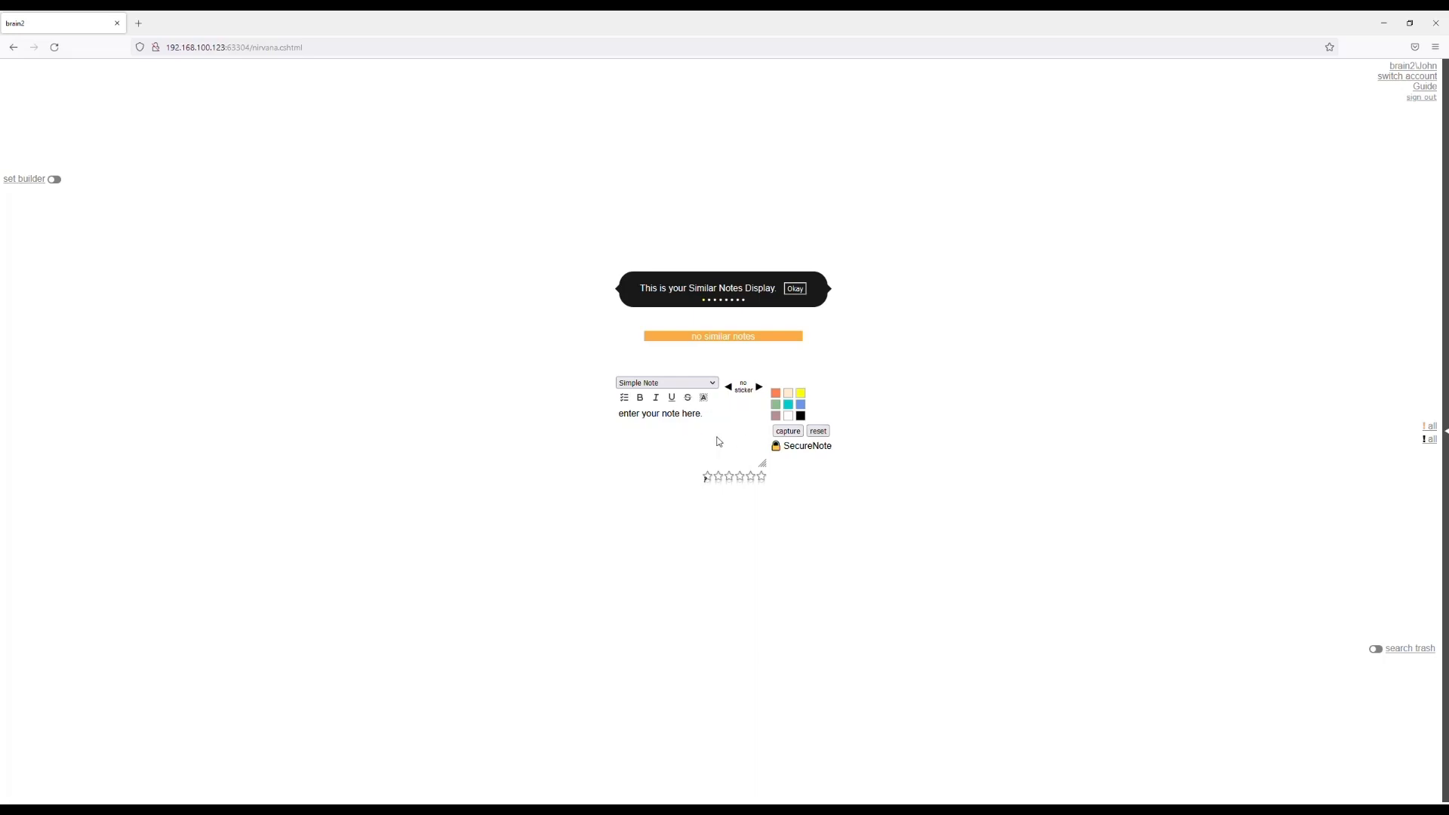
List all notes from a blank entry and mark the Spiderman note with the priority flag.
{"action": "left_click", "coordinate": [718, 443]}
{"action": "key", "text": "Return"}
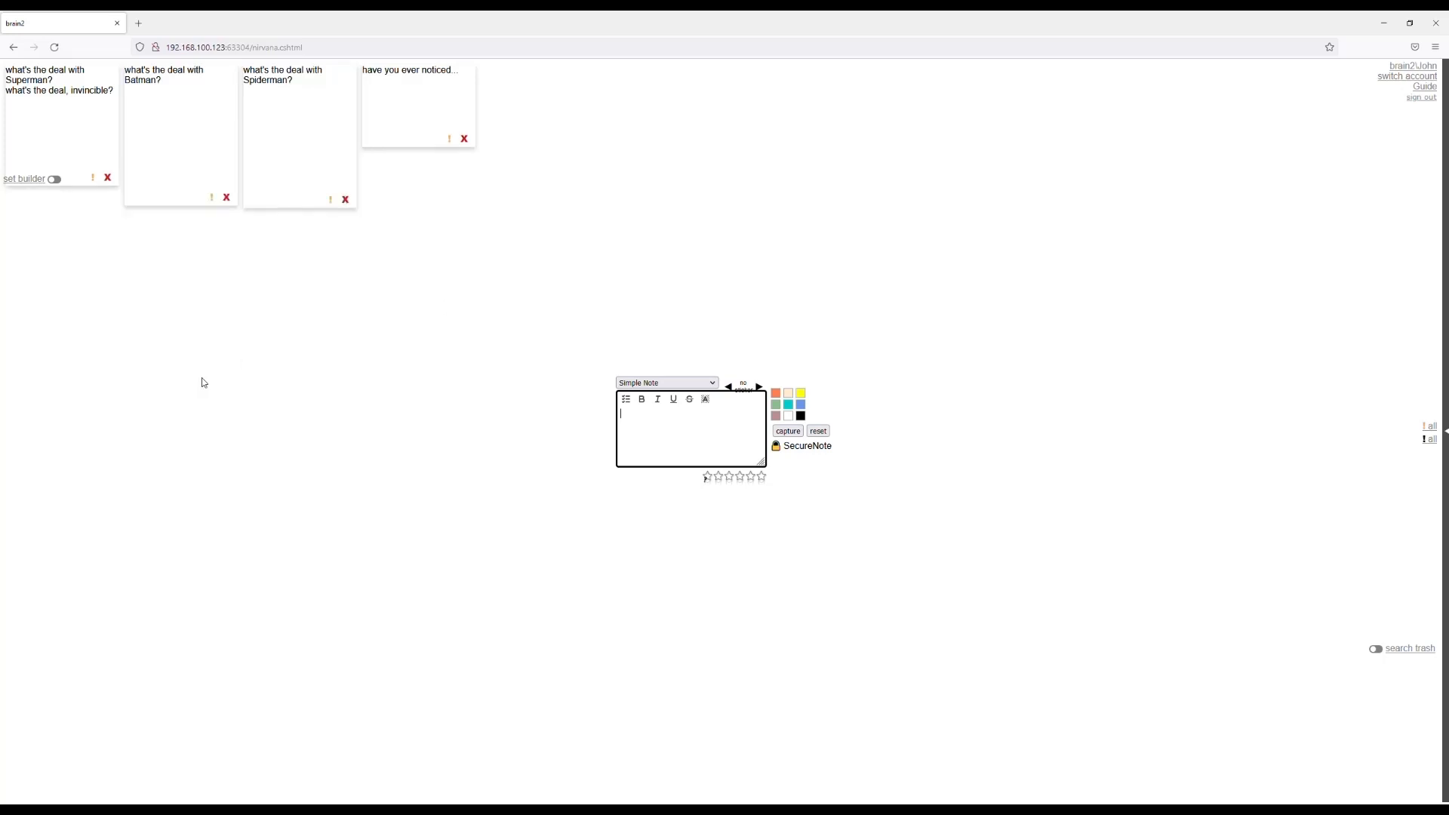
{"action": "left_click", "coordinate": [336, 201]}
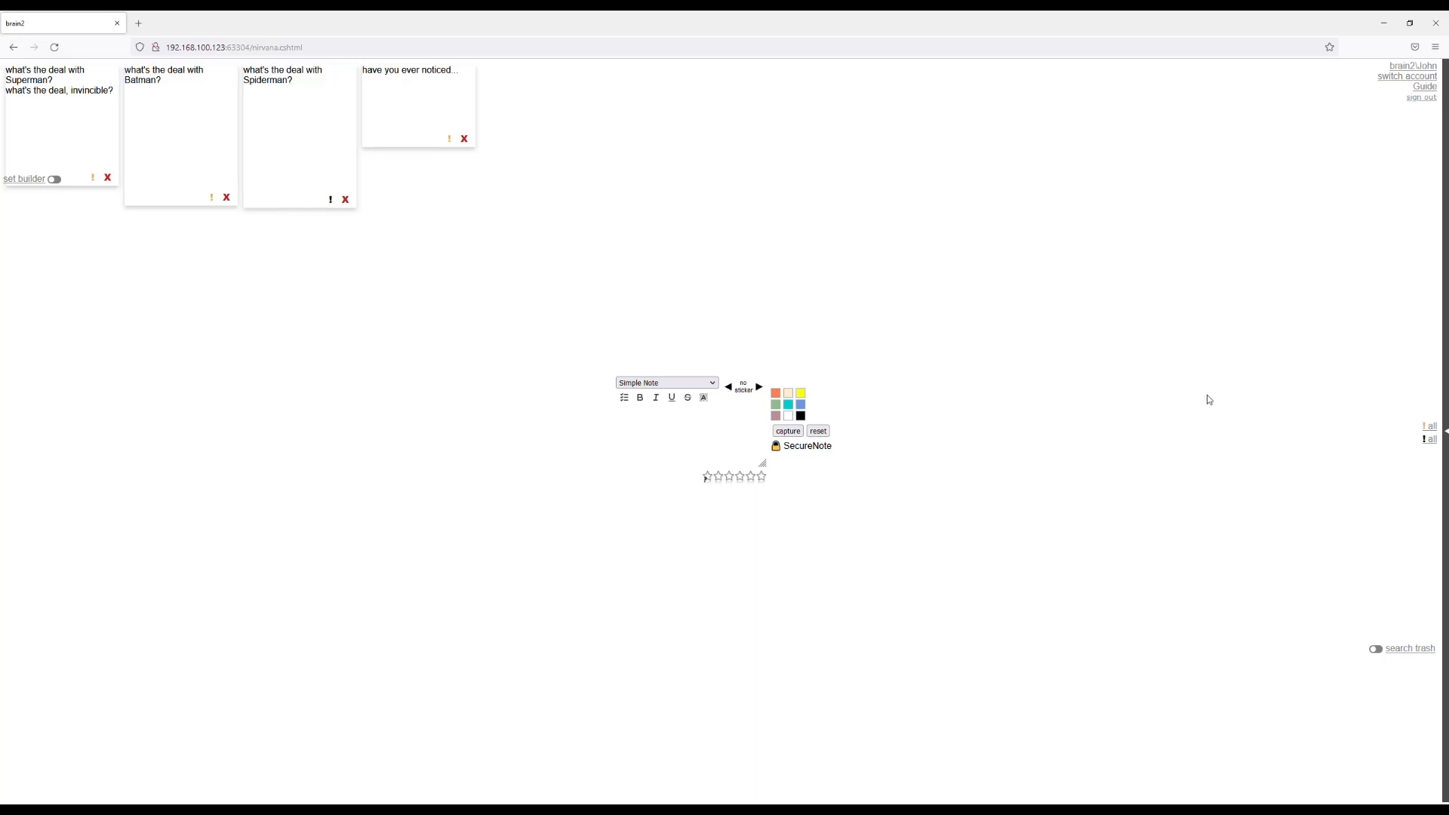
Enter "have you ever" in a new simple note to look up similar notes.
{"action": "left_click", "coordinate": [656, 432]}
{"action": "type", "text": "ha"}
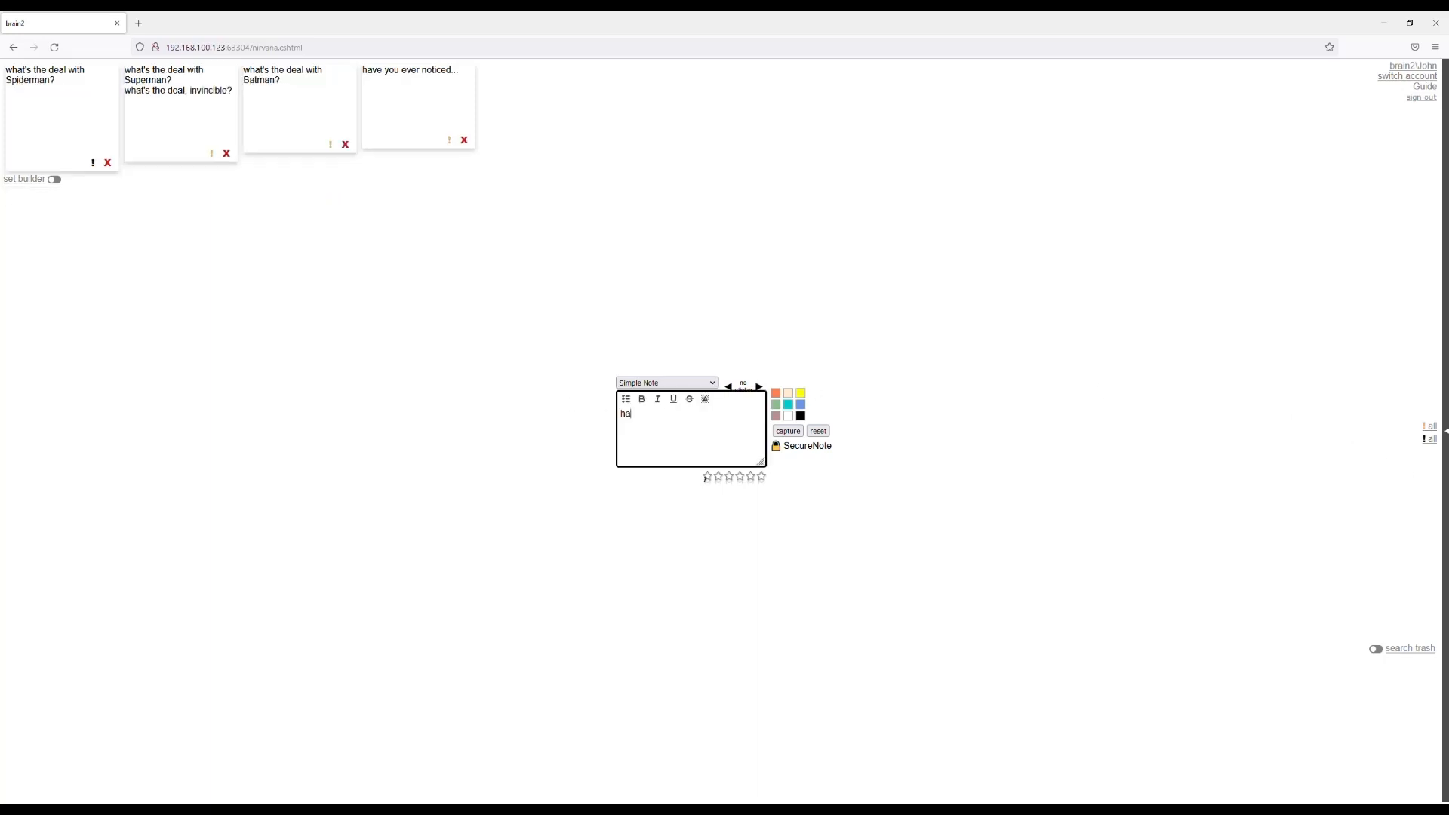
{"action": "type", "text": "ve you ever"}
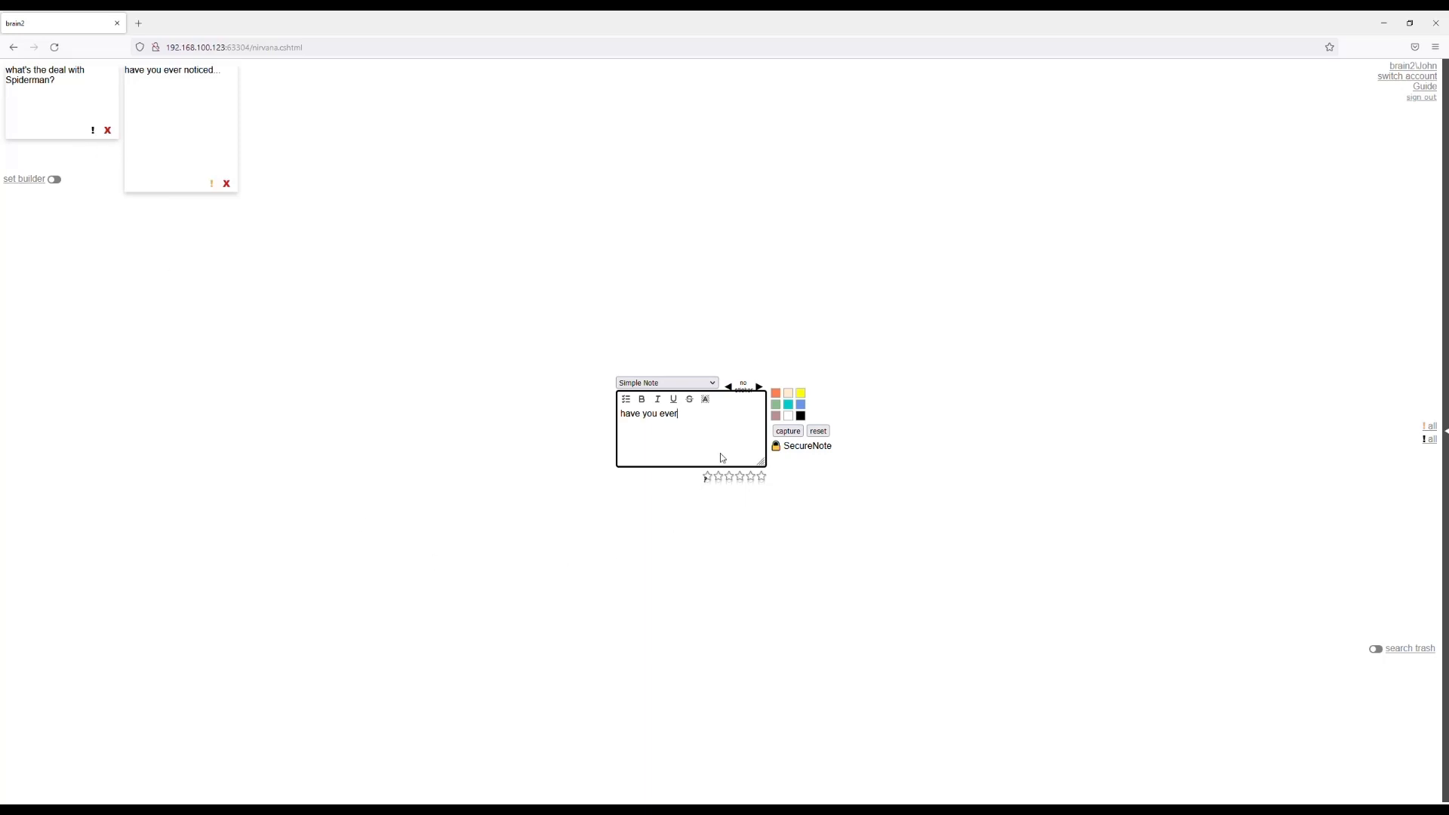
Clear the entry, open the Batman note, rate it four stars and capture it.
{"action": "key", "text": "ctrl+a"}
{"action": "key", "text": "BackSpace"}
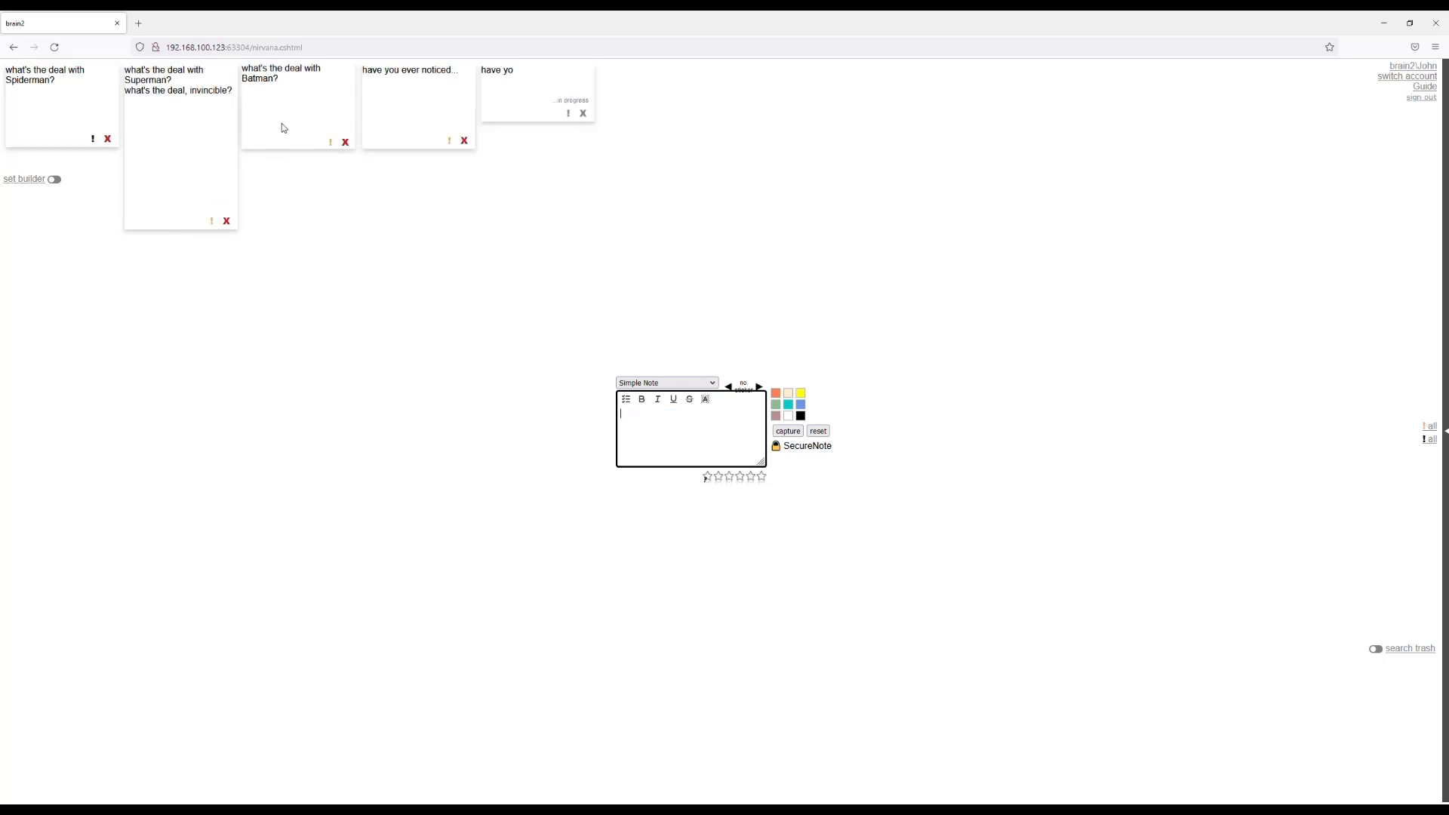
{"action": "left_click", "coordinate": [283, 124]}
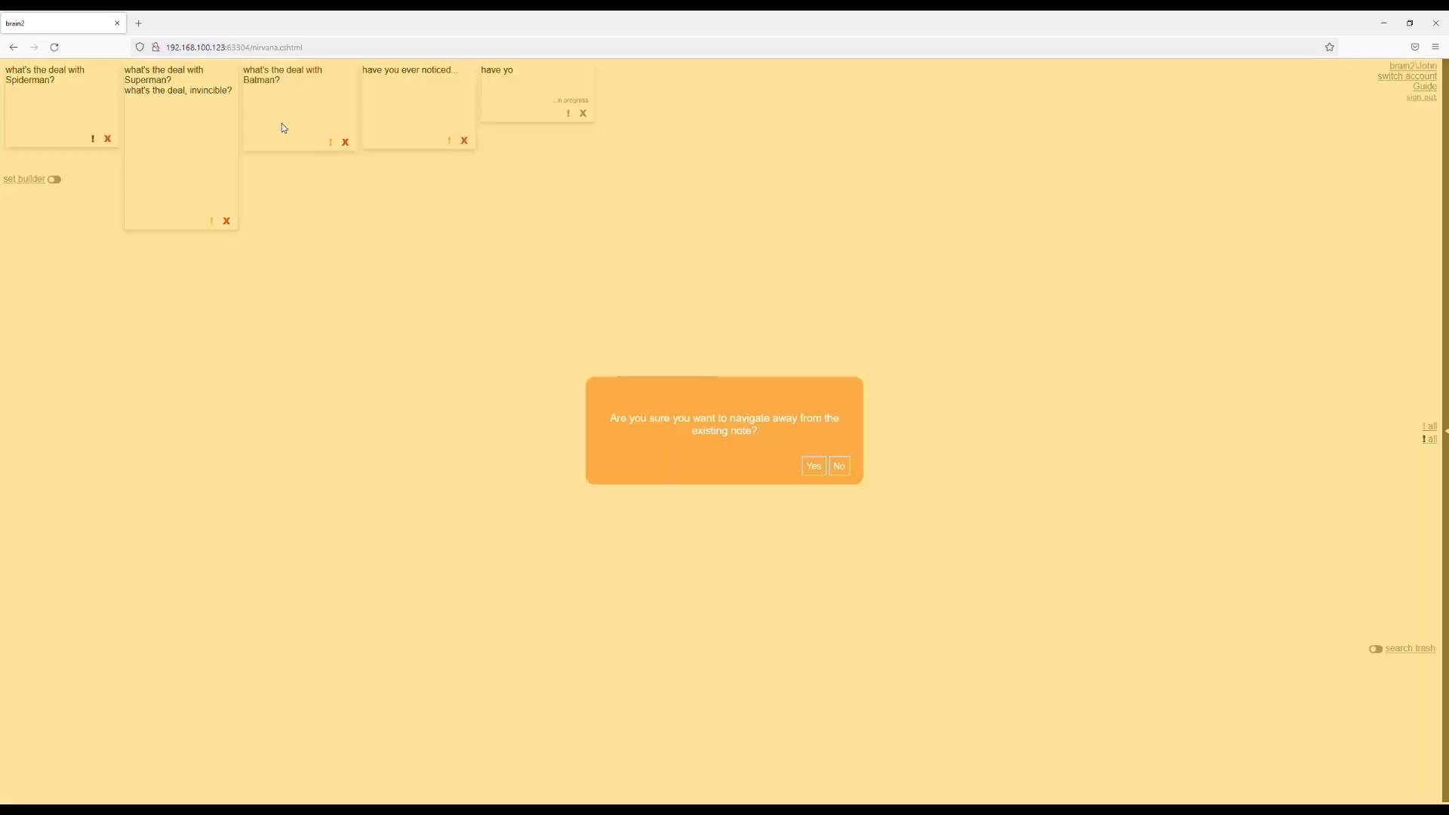
{"action": "left_click", "coordinate": [815, 466]}
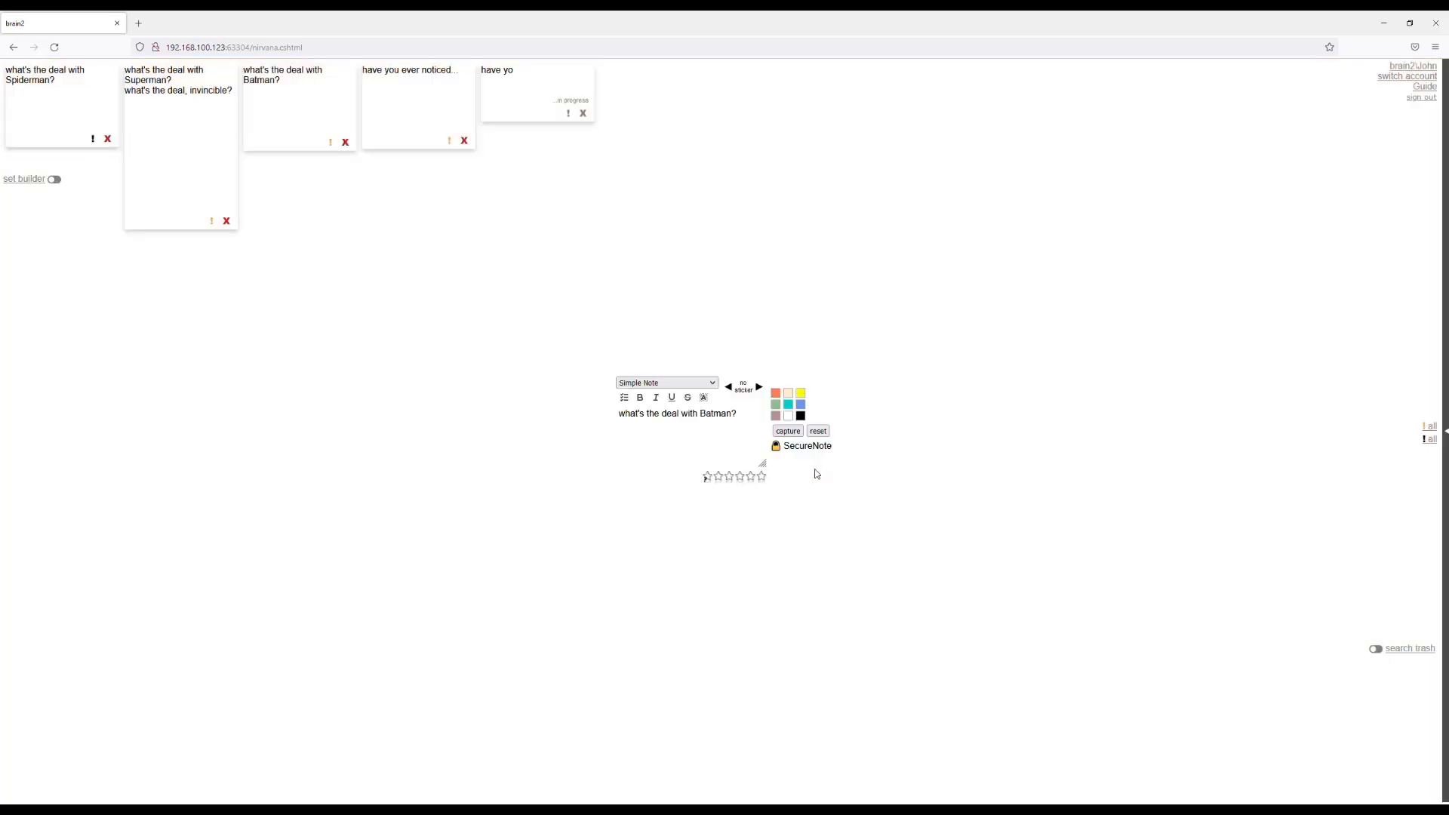
{"action": "left_click", "coordinate": [789, 432]}
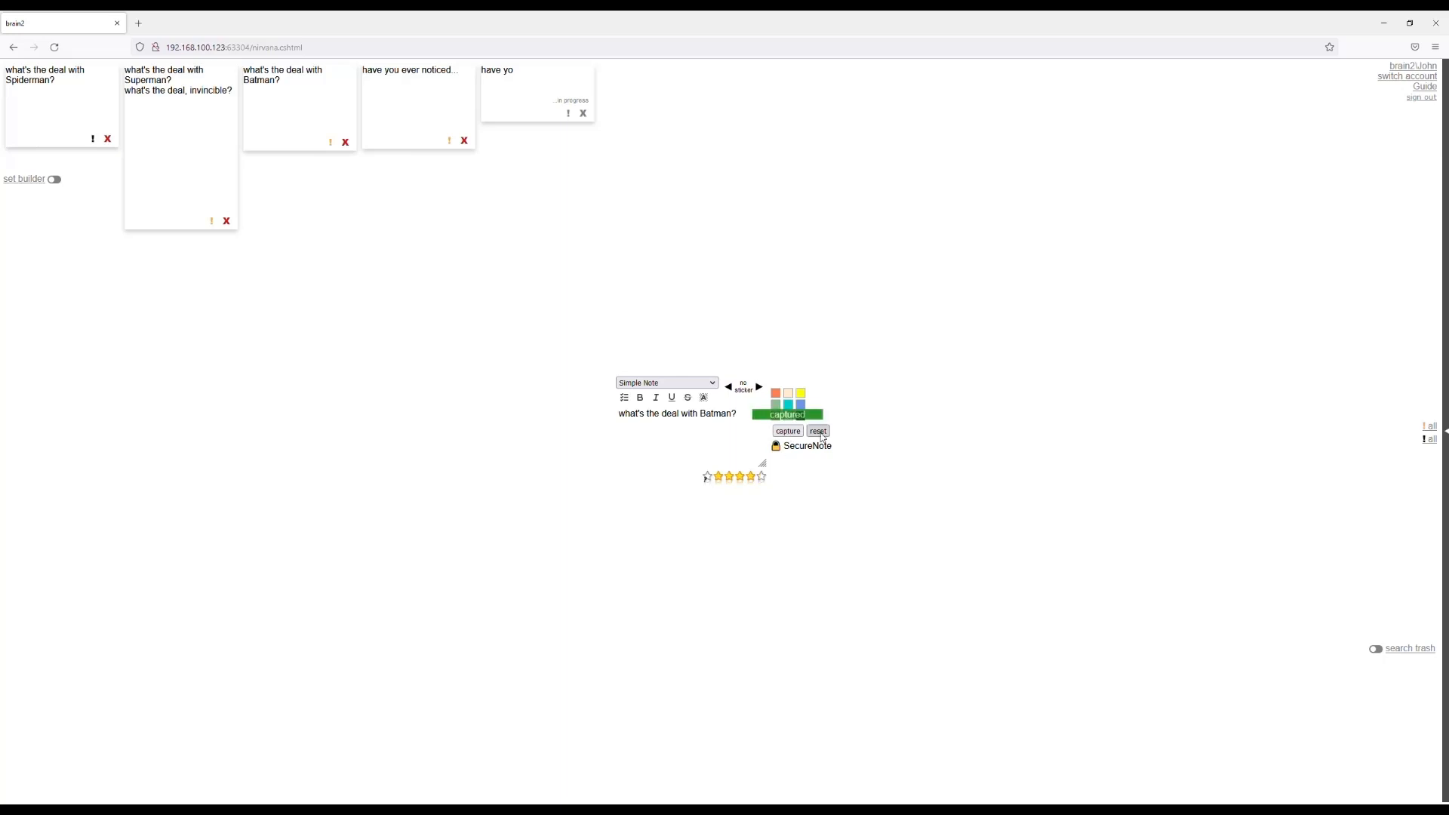
{"action": "left_click", "coordinate": [818, 431]}
Open the "have you ever noticed..." note from a blank entry, choose a sticker for it and capture the note.
{"action": "left_click", "coordinate": [706, 436]}
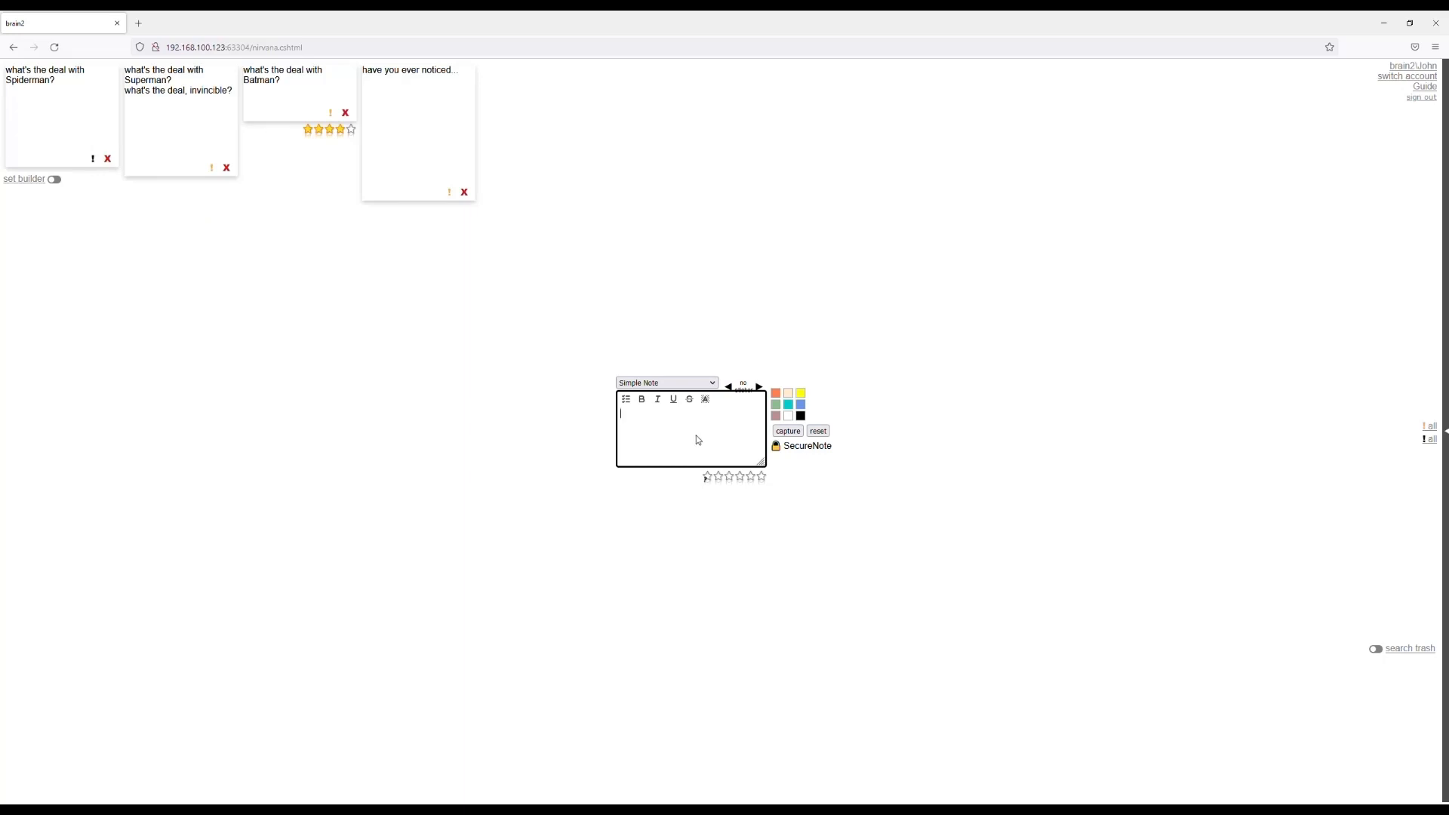
{"action": "left_click", "coordinate": [434, 148]}
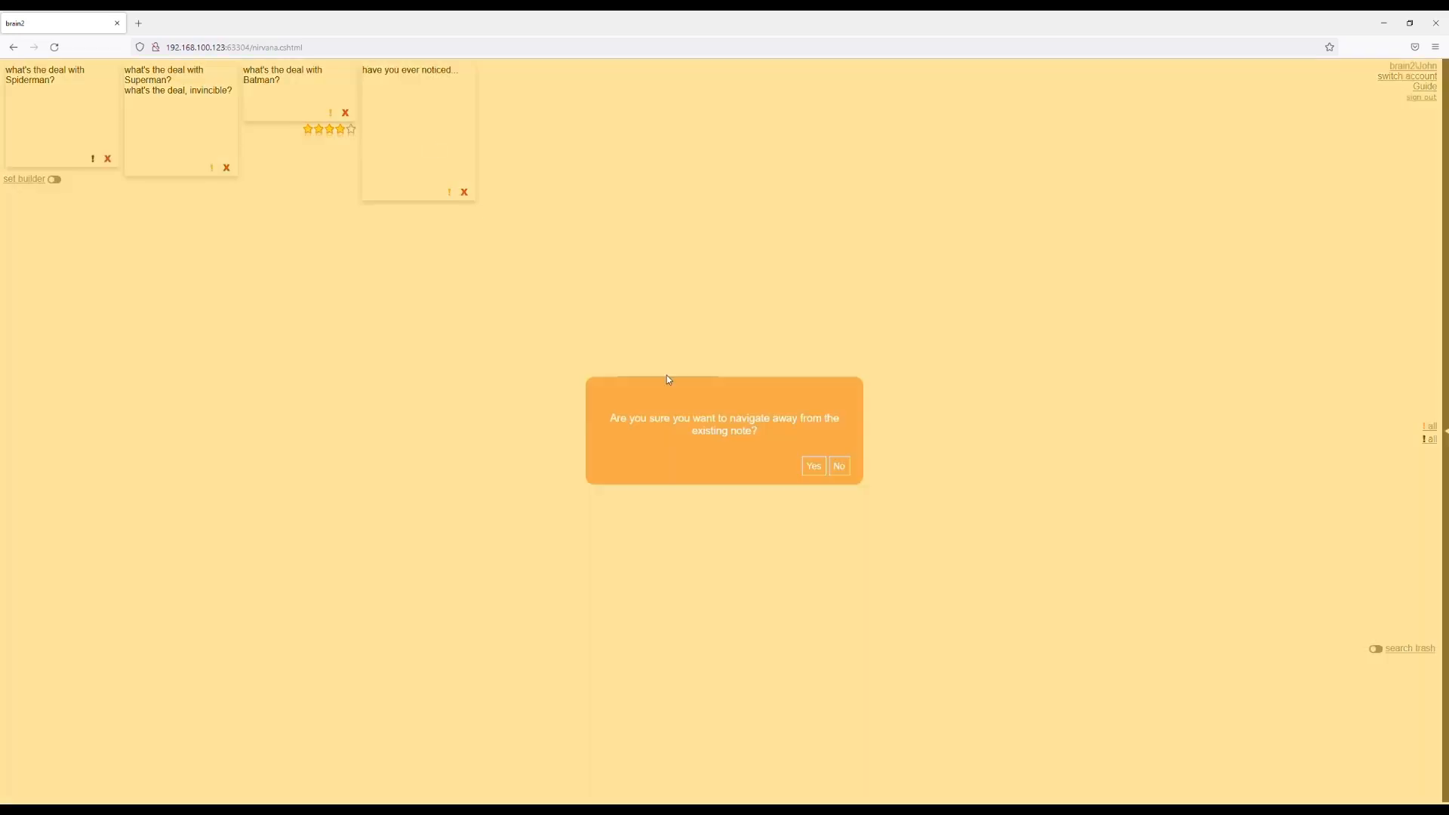
{"action": "left_click", "coordinate": [807, 463]}
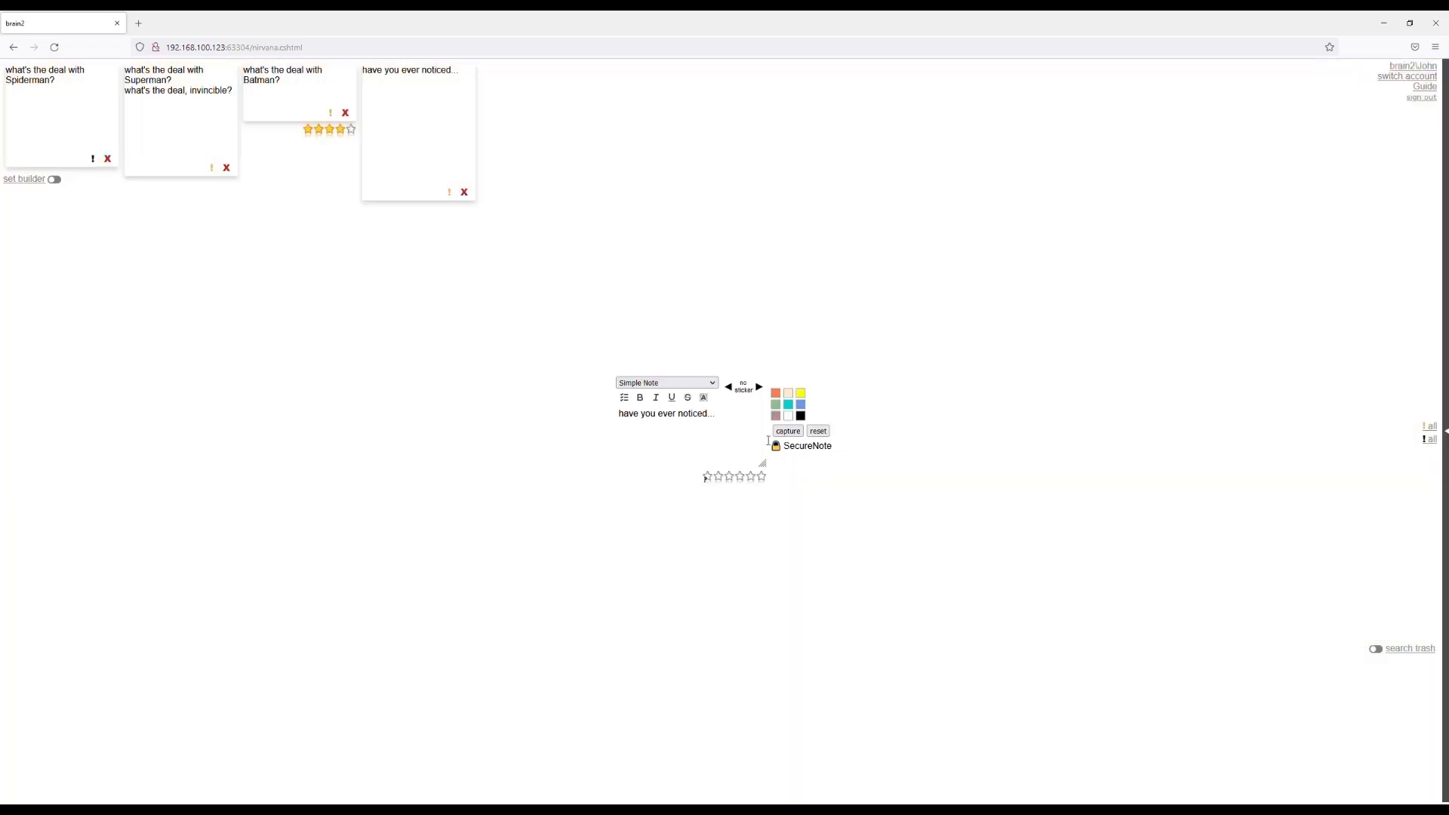
{"action": "left_click", "coordinate": [760, 391]}
{"action": "left_click", "coordinate": [761, 391]}
{"action": "left_click", "coordinate": [760, 391]}
{"action": "left_click", "coordinate": [760, 391]}
{"action": "left_click", "coordinate": [729, 388]}
{"action": "left_click", "coordinate": [785, 435]}
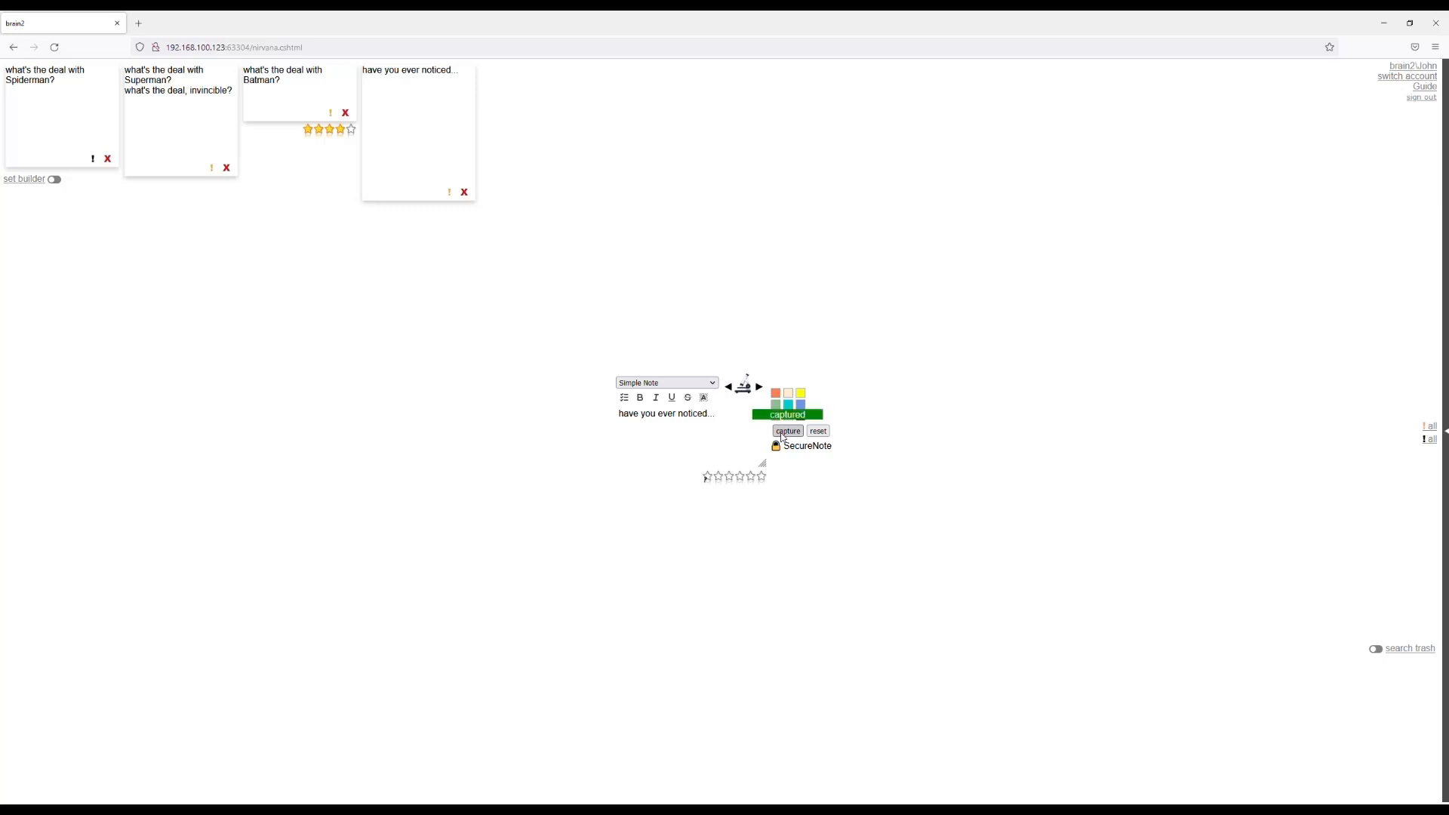
{"action": "left_click", "coordinate": [819, 432]}
Open the Superman note from a blank entry, give it the theatre masks sticker and capture it.
{"action": "left_click", "coordinate": [724, 436]}
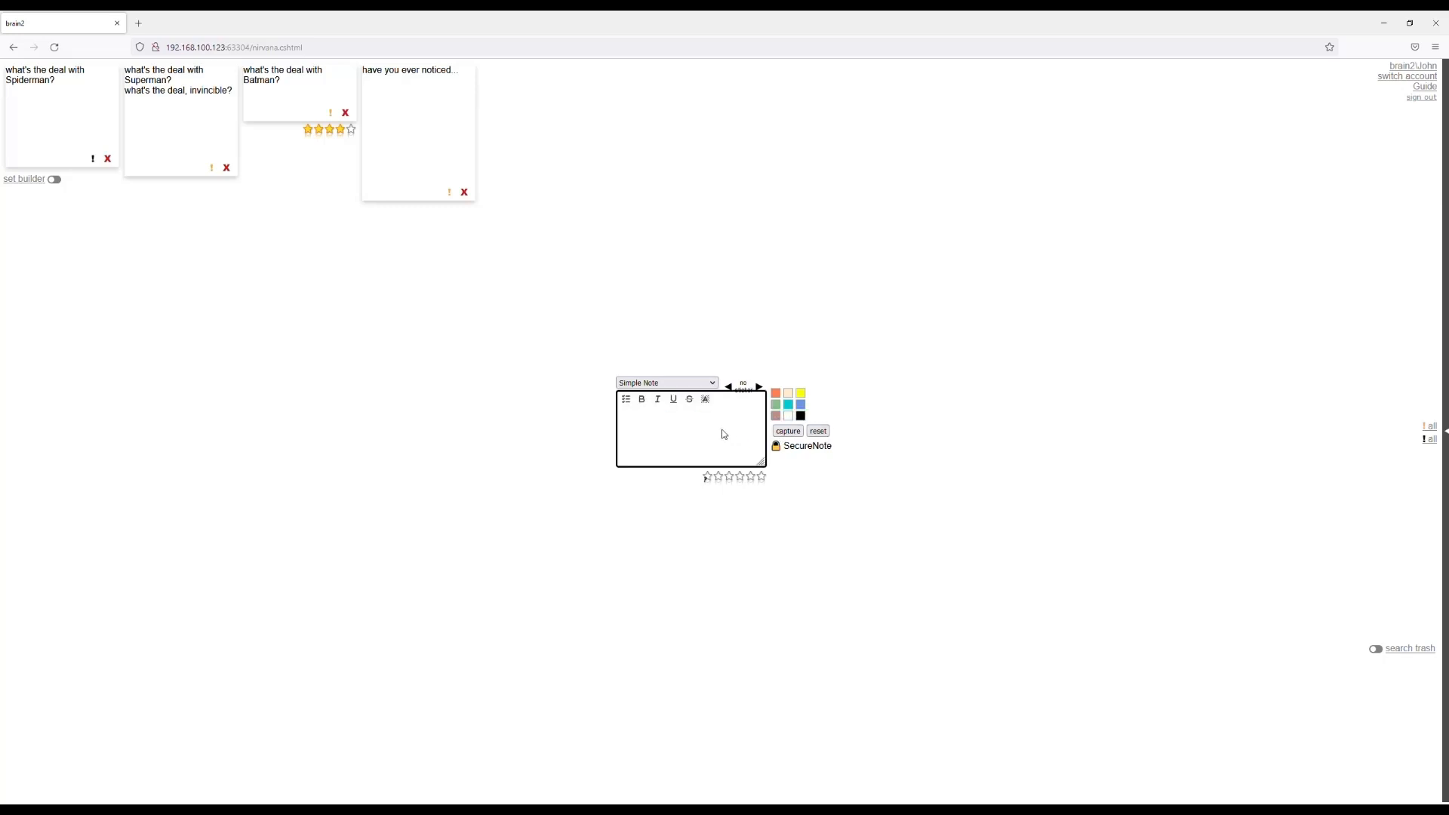
{"action": "left_click", "coordinate": [177, 127]}
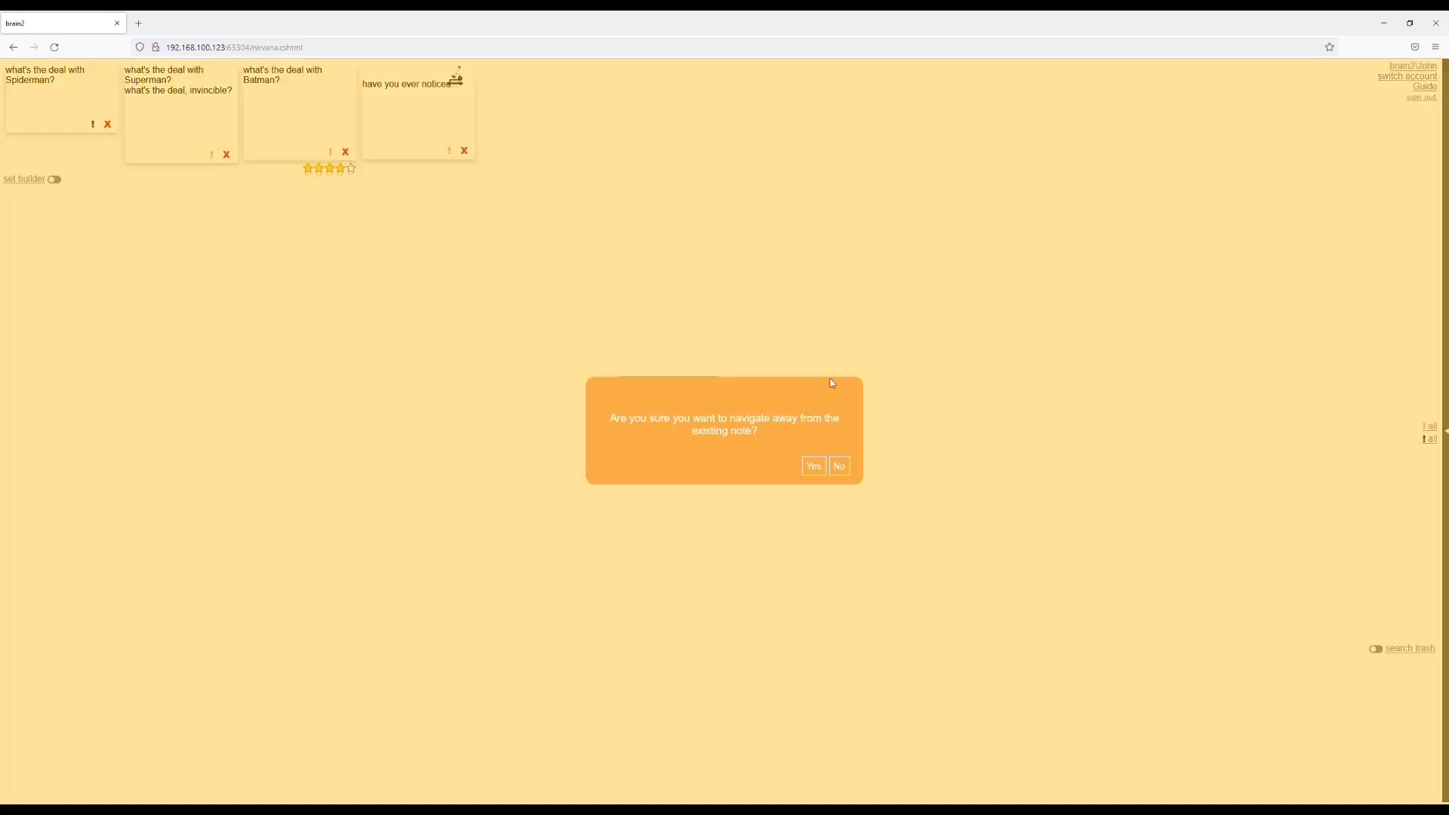
{"action": "left_click", "coordinate": [814, 466]}
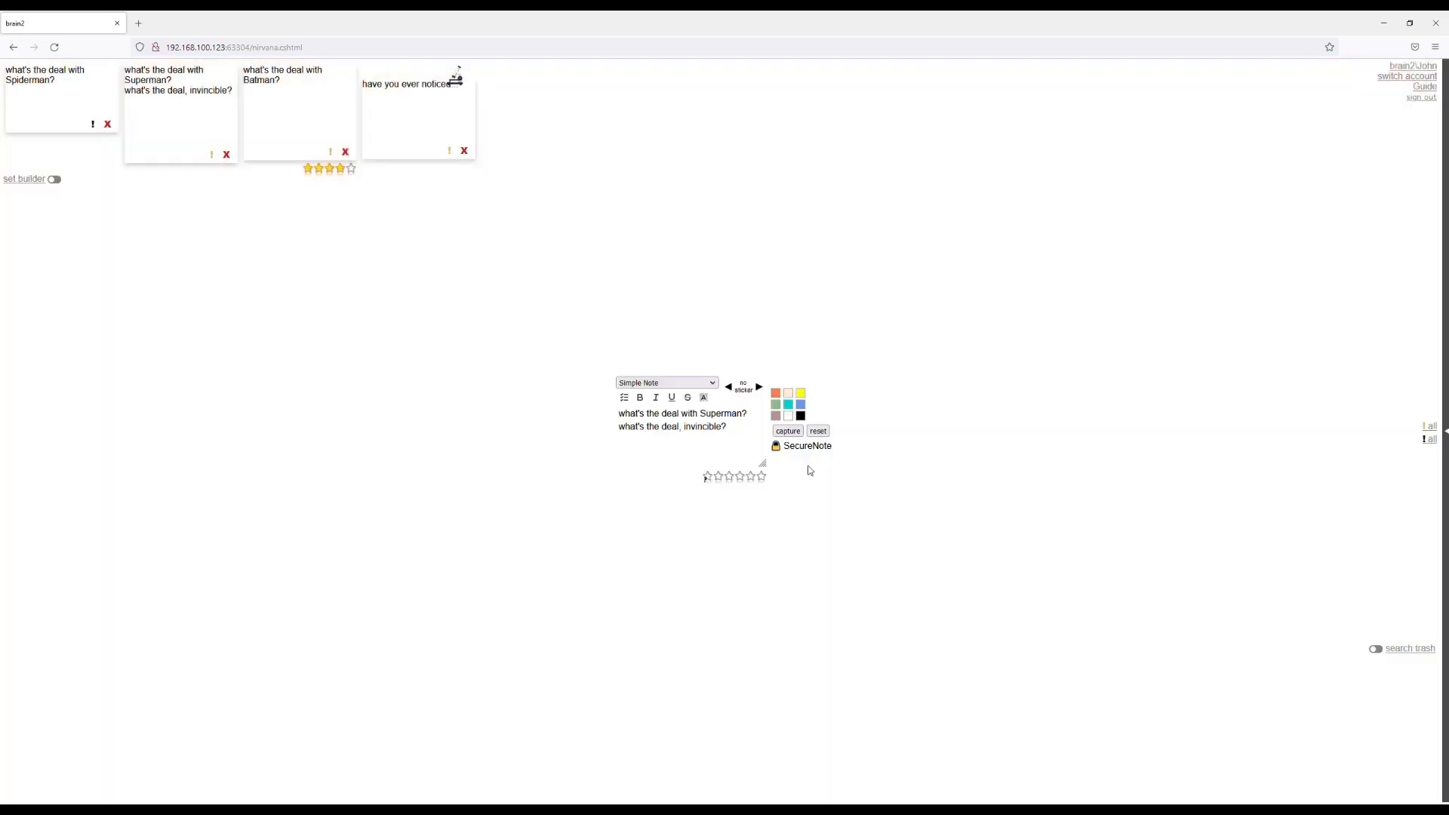
{"action": "left_click", "coordinate": [763, 388]}
{"action": "left_click", "coordinate": [730, 390]}
{"action": "left_click", "coordinate": [733, 391]}
{"action": "left_click", "coordinate": [785, 432]}
{"action": "left_click", "coordinate": [733, 435]}
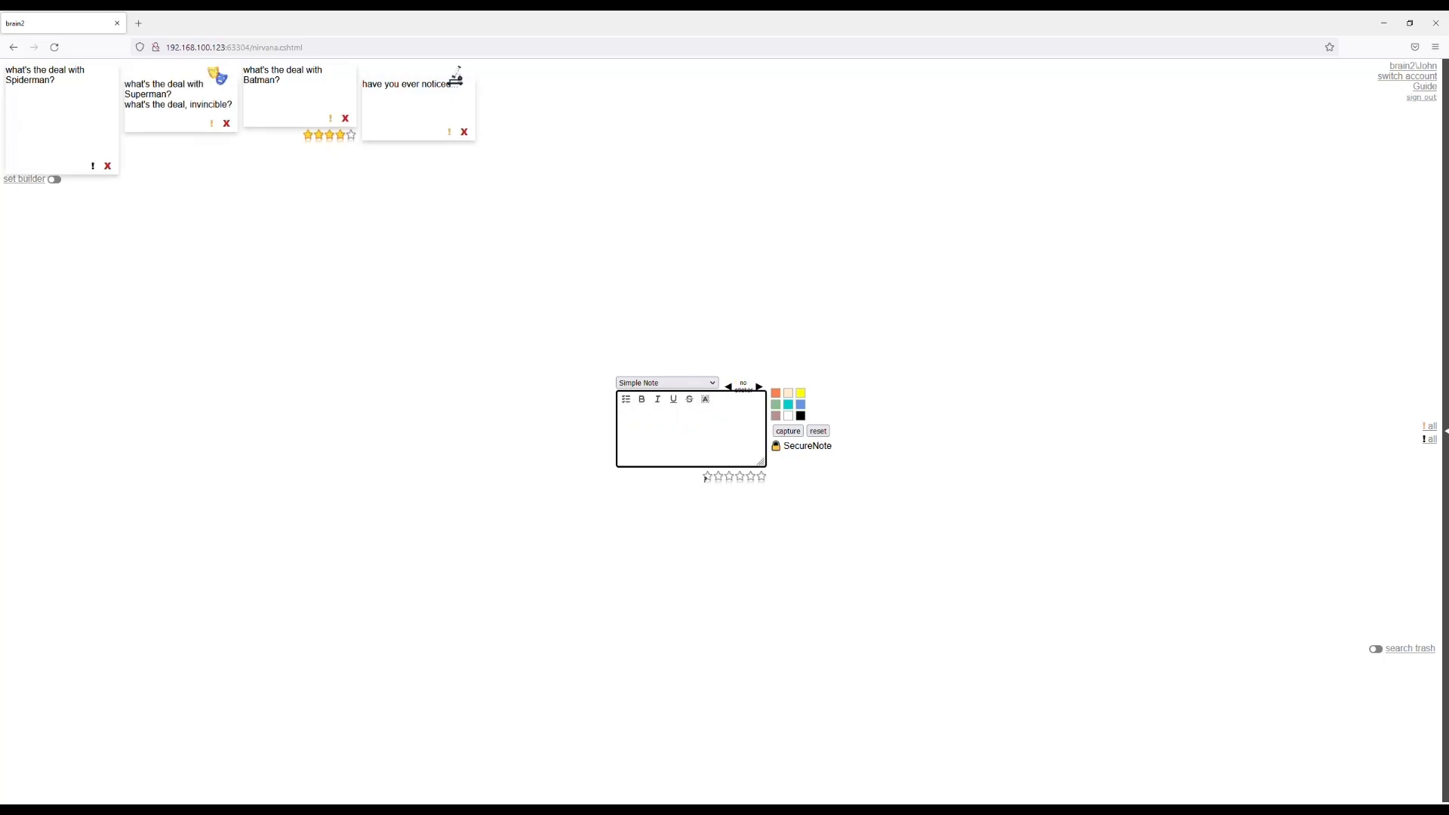
Open the set builder and save a new note set named "set A".
{"action": "left_click", "coordinate": [25, 182]}
{"action": "left_click", "coordinate": [44, 198]}
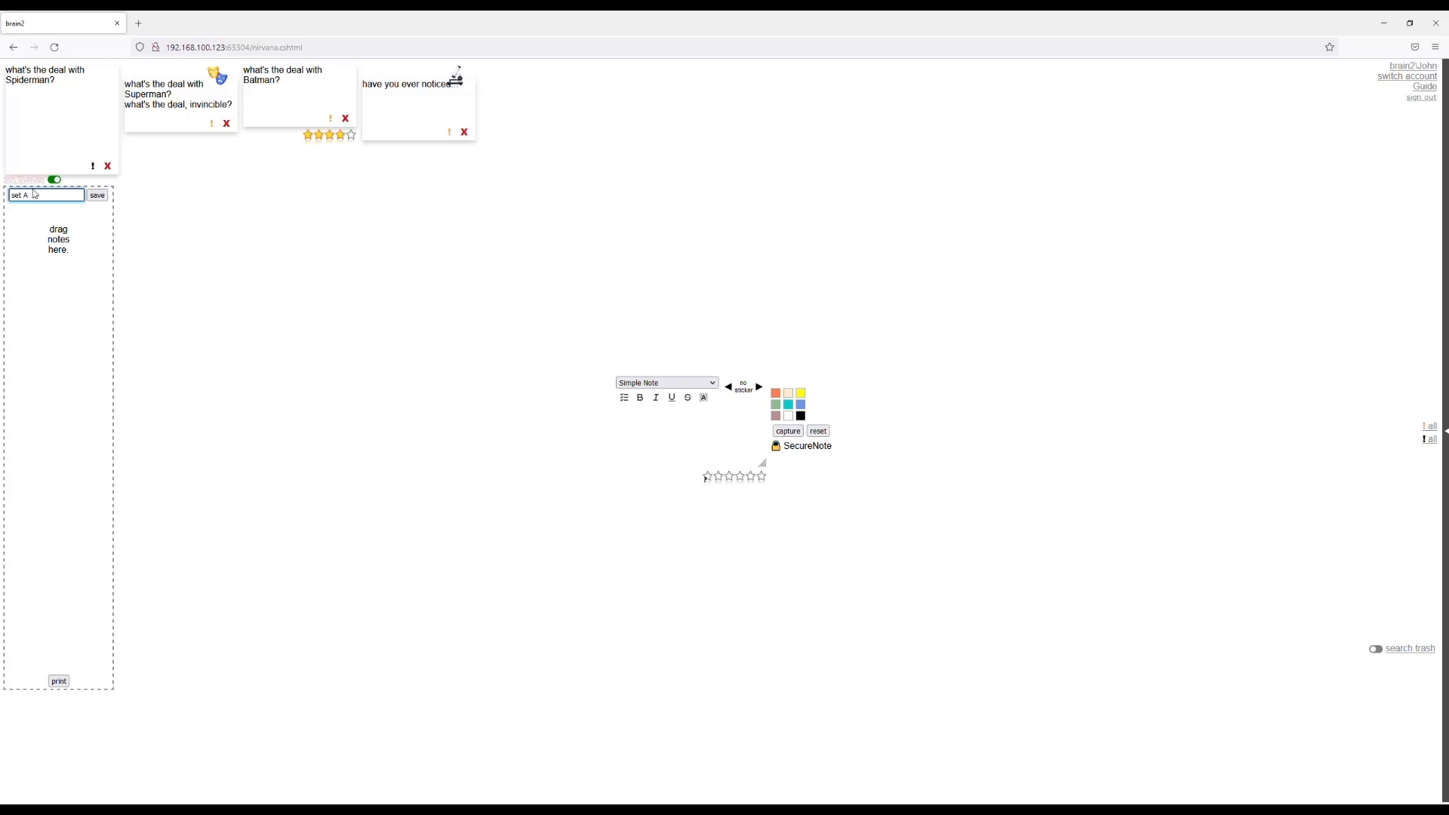
{"action": "left_click", "coordinate": [98, 197]}
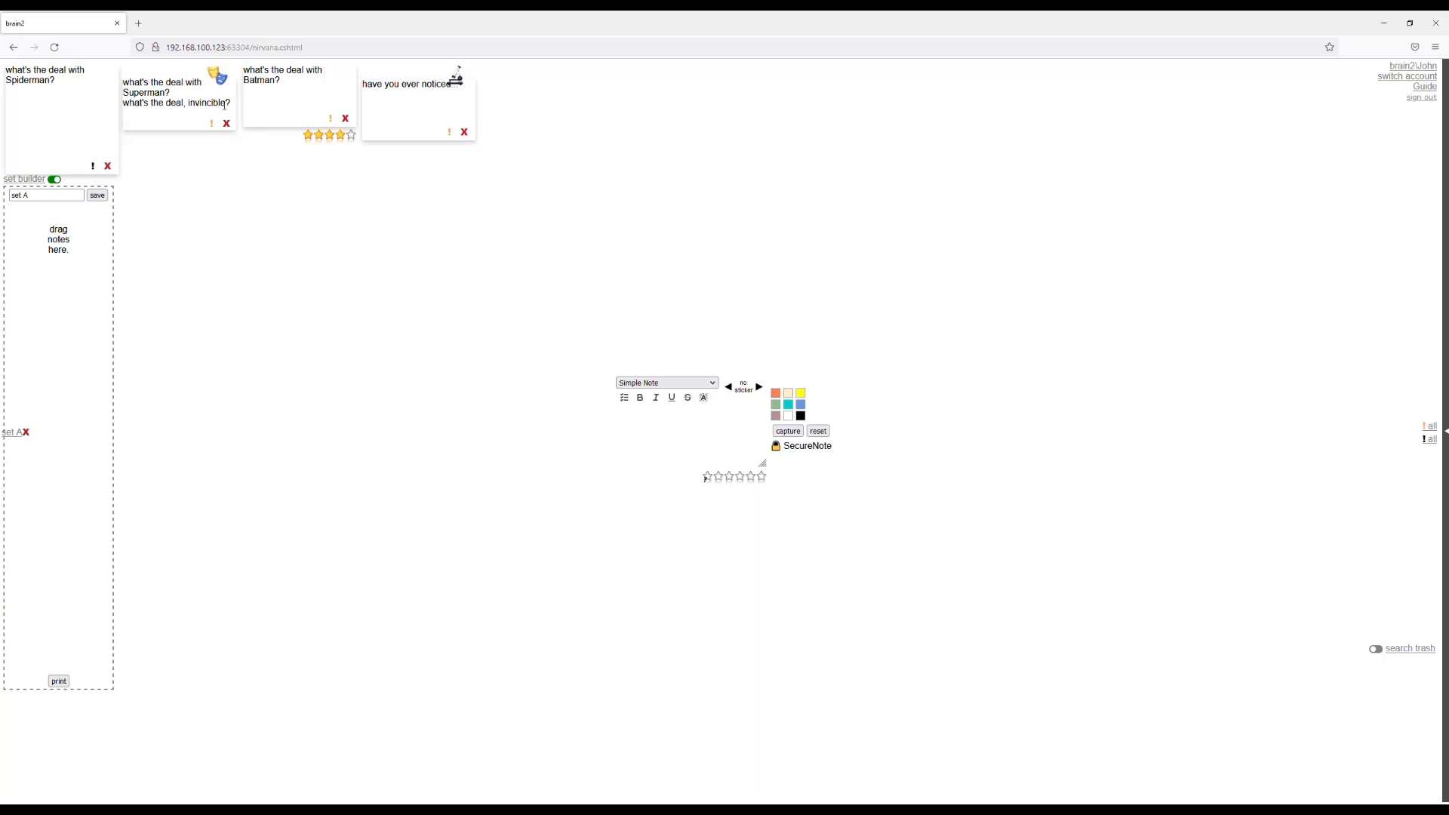
Add the "have you ever noticed...", Superman and Batman notes to set A in that order.
{"action": "left_click_drag", "start_coordinate": [415, 110], "coordinate": [56, 236]}
{"action": "left_click_drag", "start_coordinate": [190, 106], "coordinate": [65, 291]}
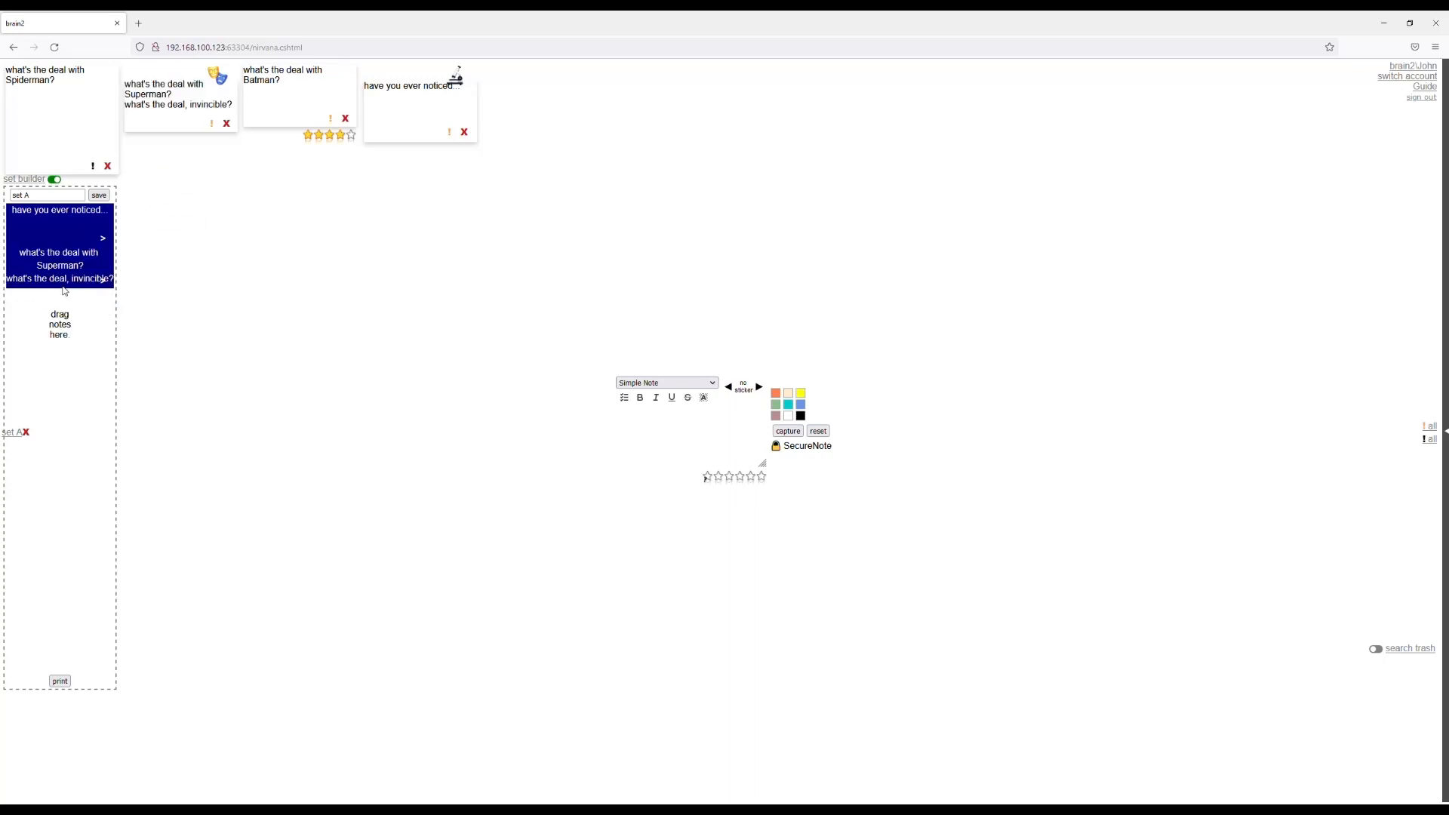
{"action": "left_click_drag", "start_coordinate": [251, 125], "coordinate": [77, 326]}
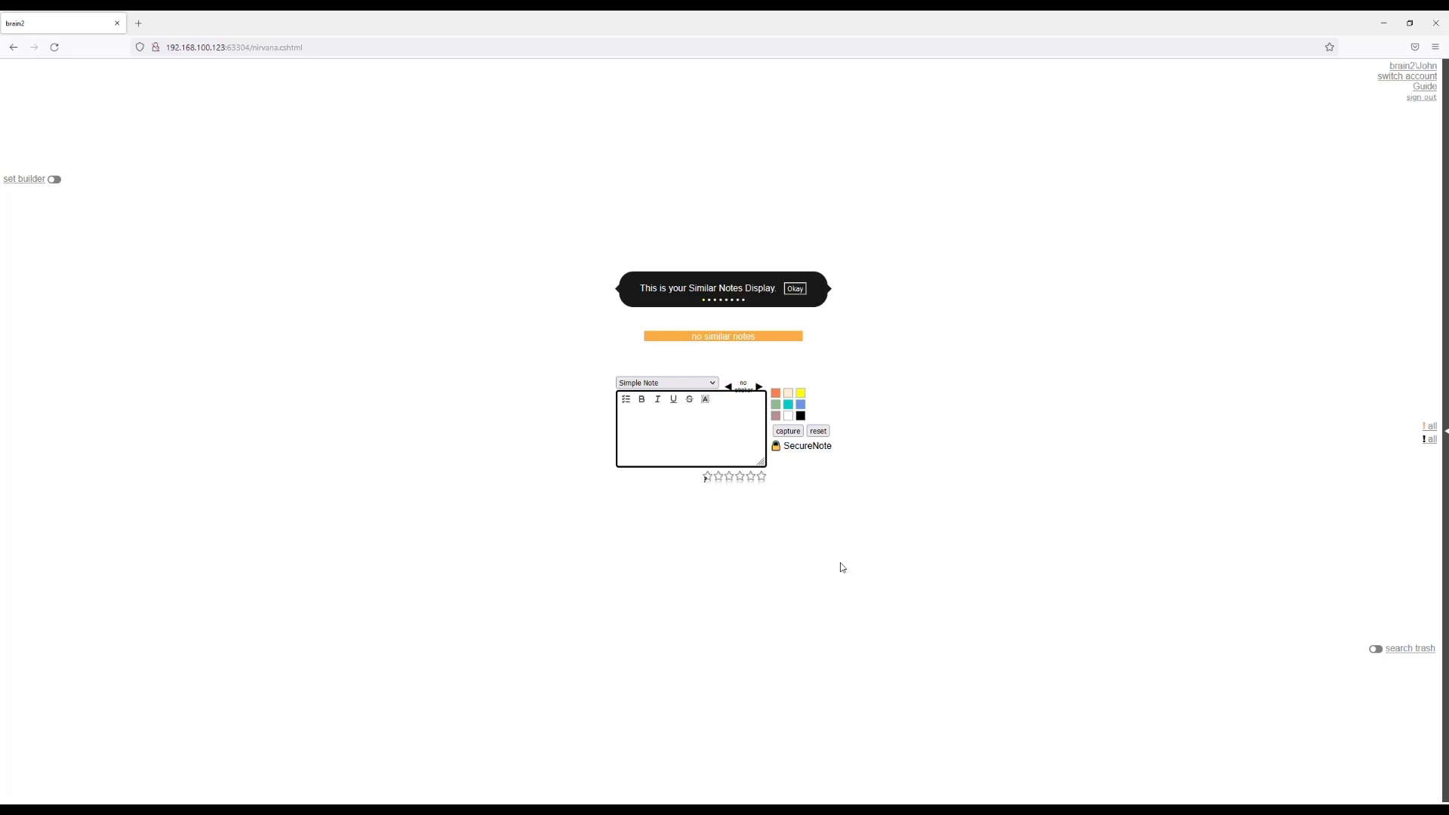
Change the note type from Simple Note to Definition and start a blank entry.
{"action": "left_click", "coordinate": [655, 417]}
{"action": "left_click", "coordinate": [813, 466]}
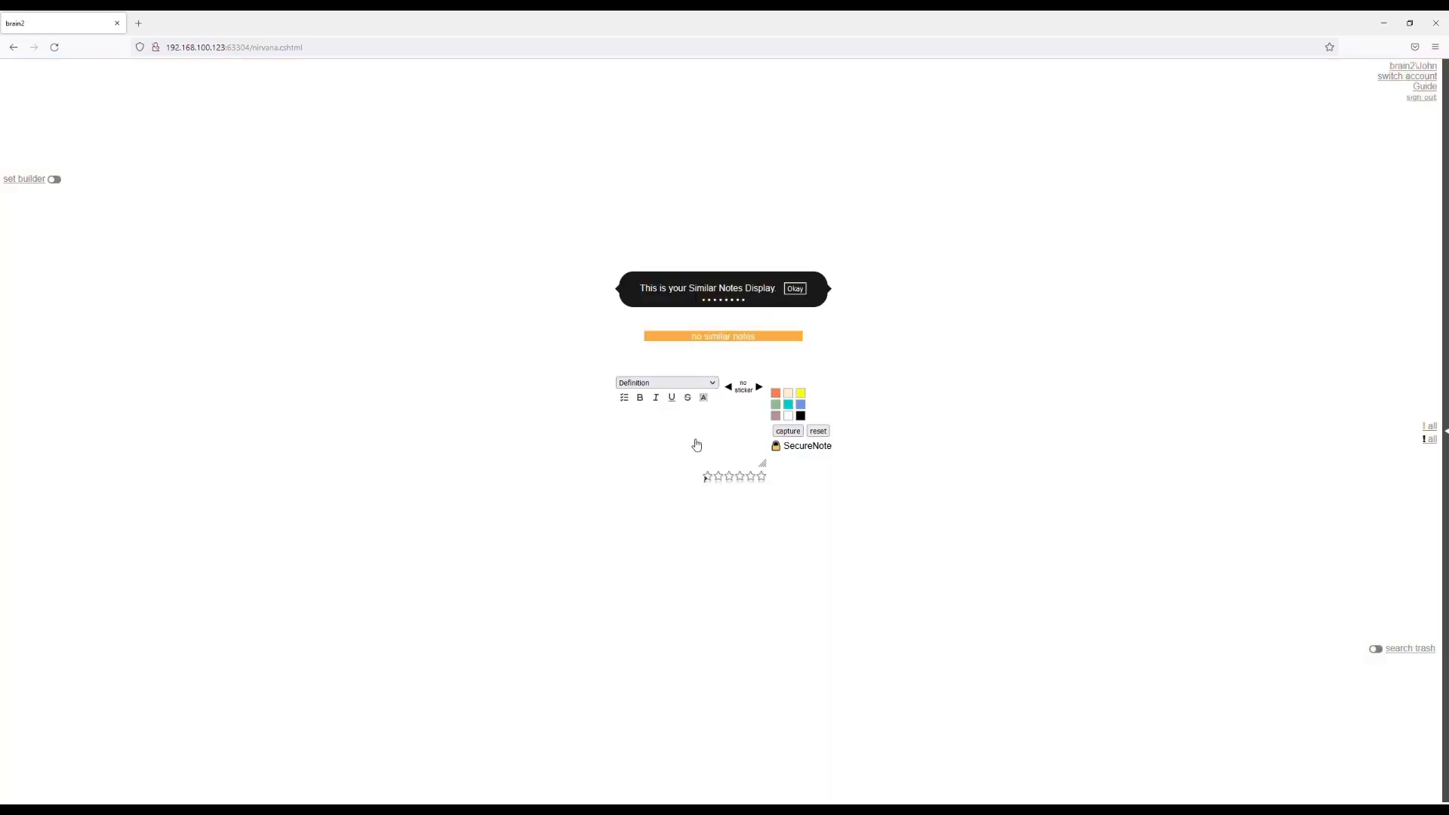
{"action": "left_click", "coordinate": [642, 429]}
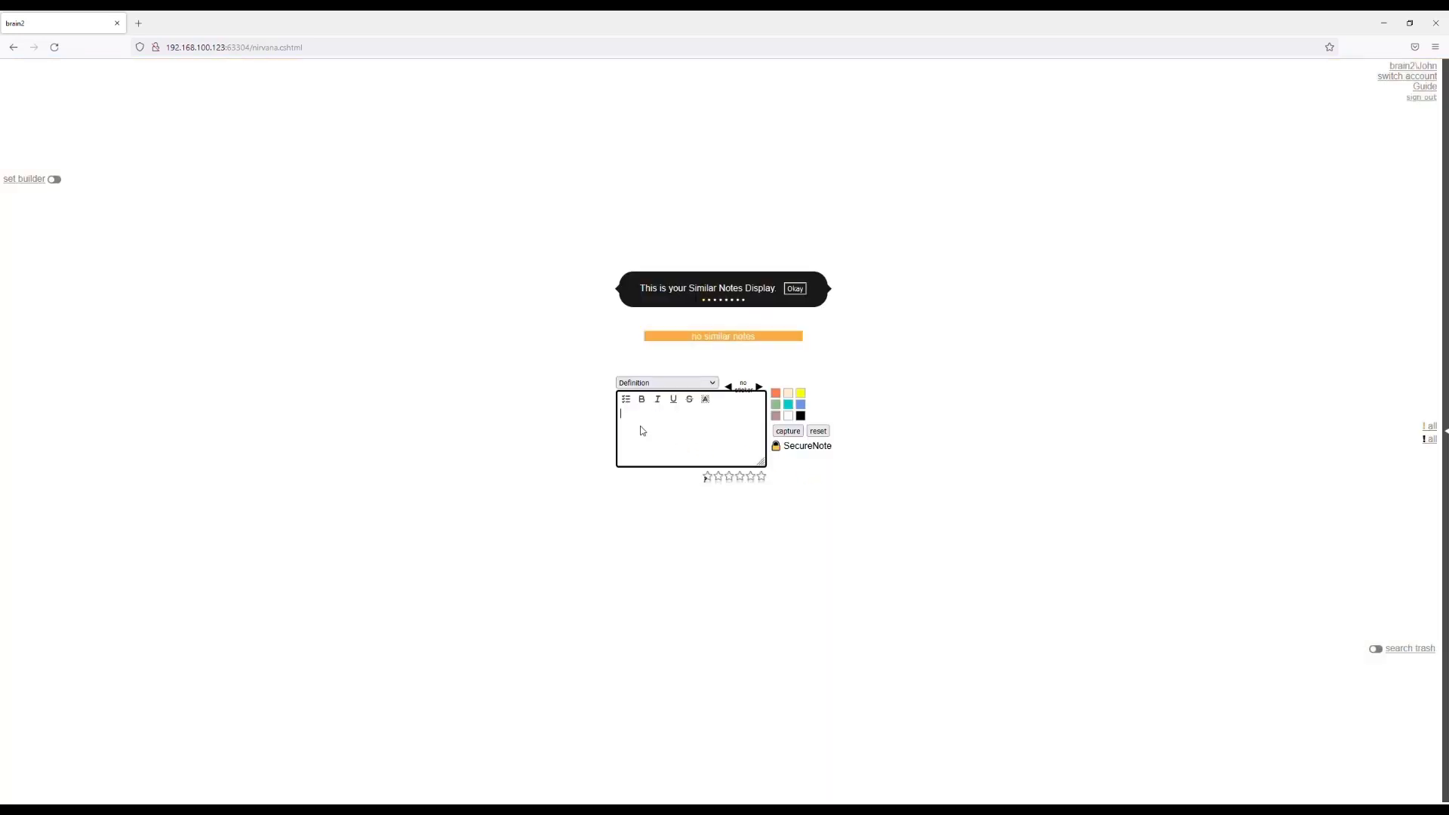
Write the definition "define Patient vars Picture img, Name string, Phone string, Age int, Medication string".
{"action": "type", "text": "define Patient"}
{"action": "type", "text": " vars P"}
{"action": "type", "text": "icture"}
{"action": "type", "text": " img."}
{"action": "key", "text": "Return"}
{"action": "type", "text": "Name string, Phone string, Age"}
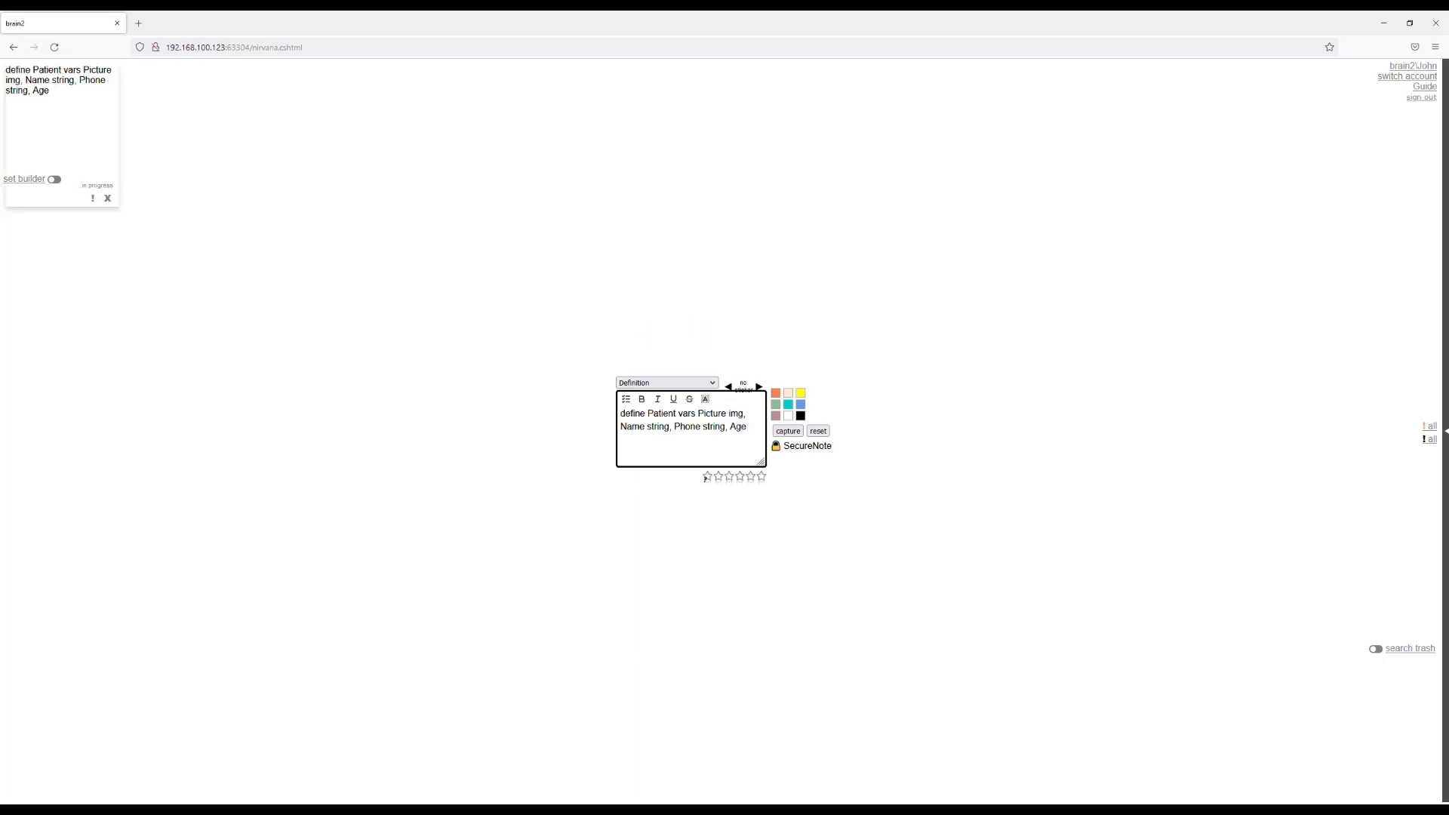
{"action": "type", "text": " int, Medica"}
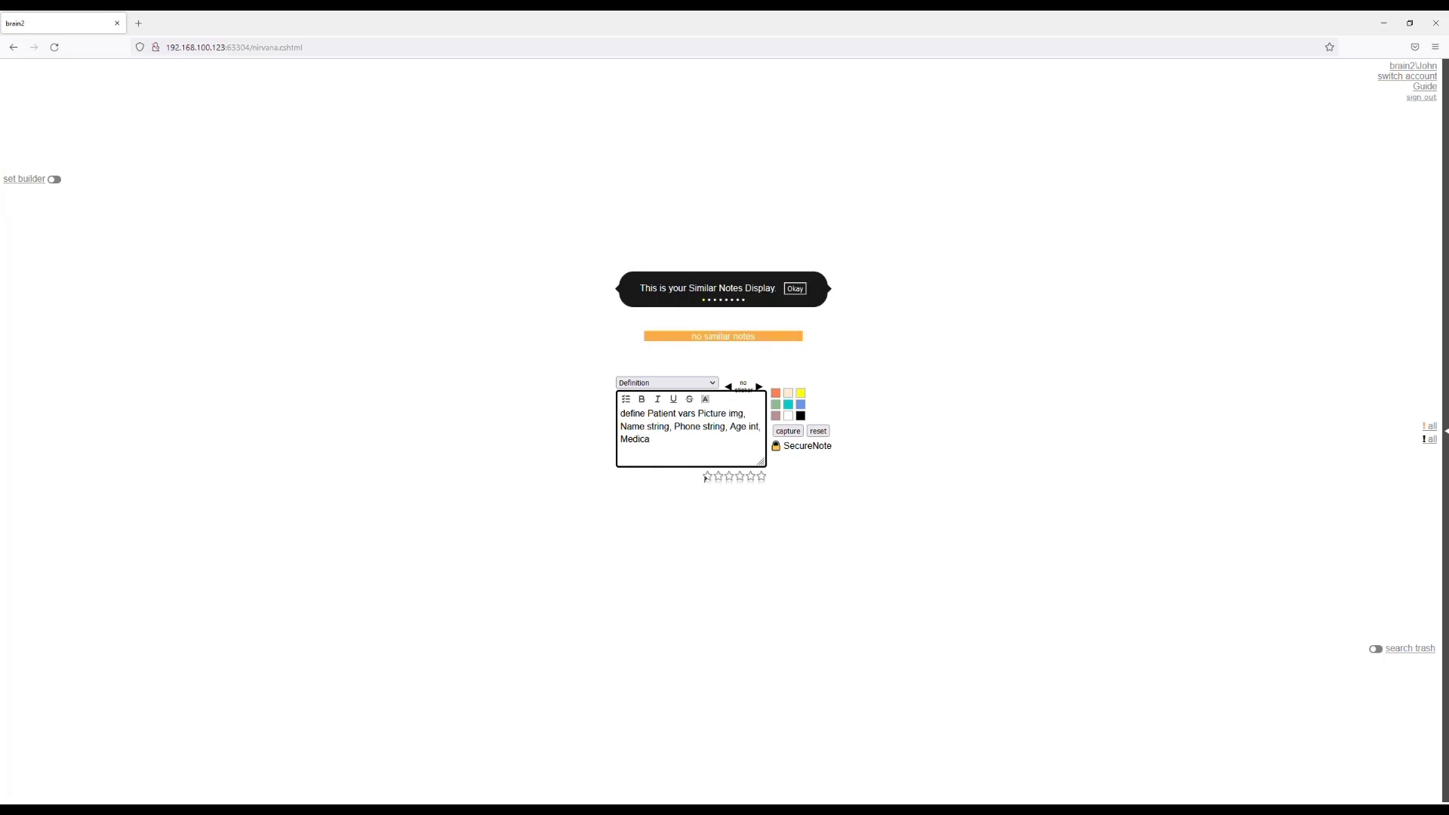
{"action": "type", "text": "tion string"}
Add the line "form PATIENTFORM" below the Patient variables, separated by a blank line.
{"action": "key", "text": "Return"}
{"action": "type", "text": "for"}
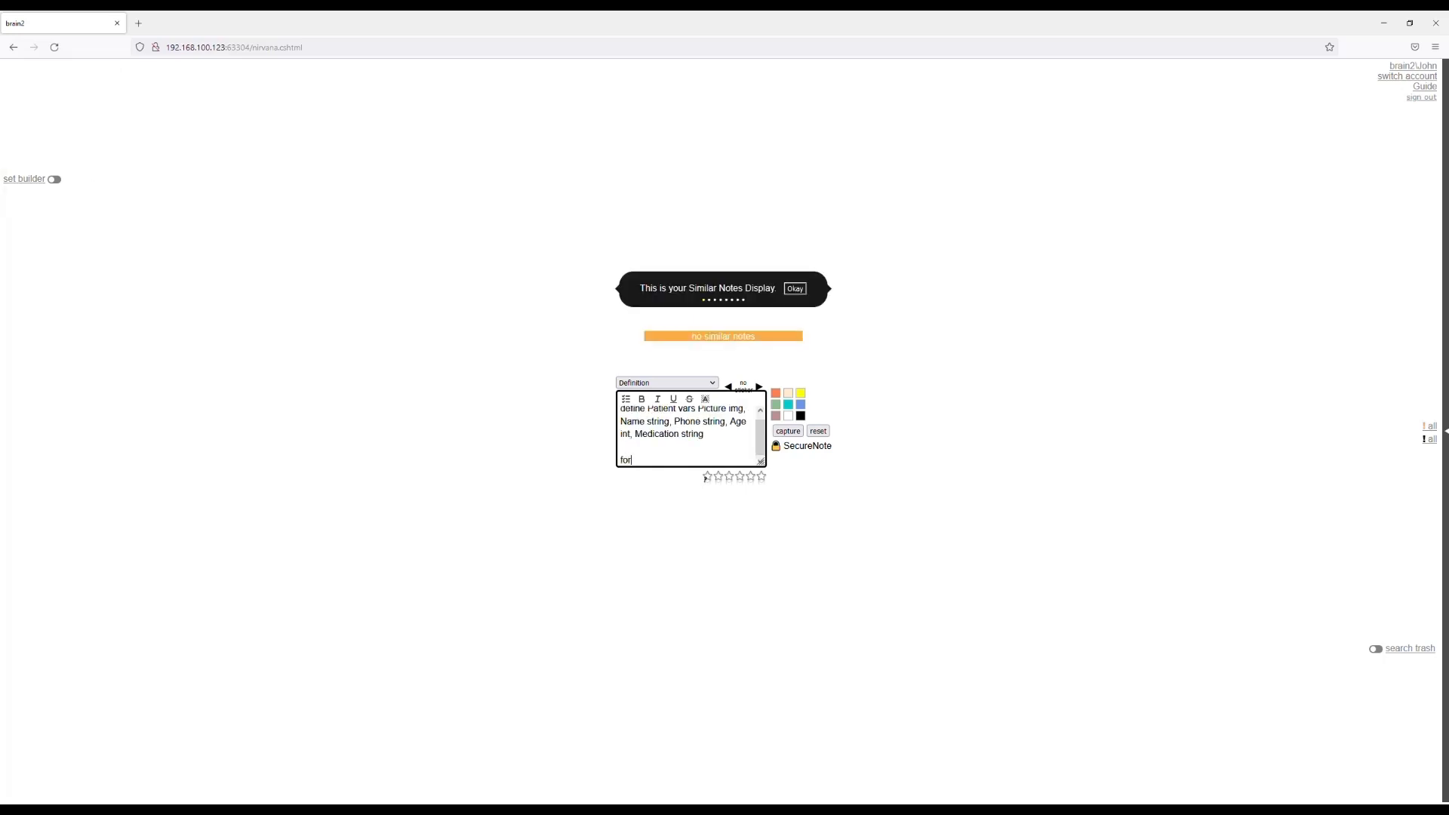
{"action": "type", "text": "m PATIENTFORM"}
{"action": "key", "text": "Return"}
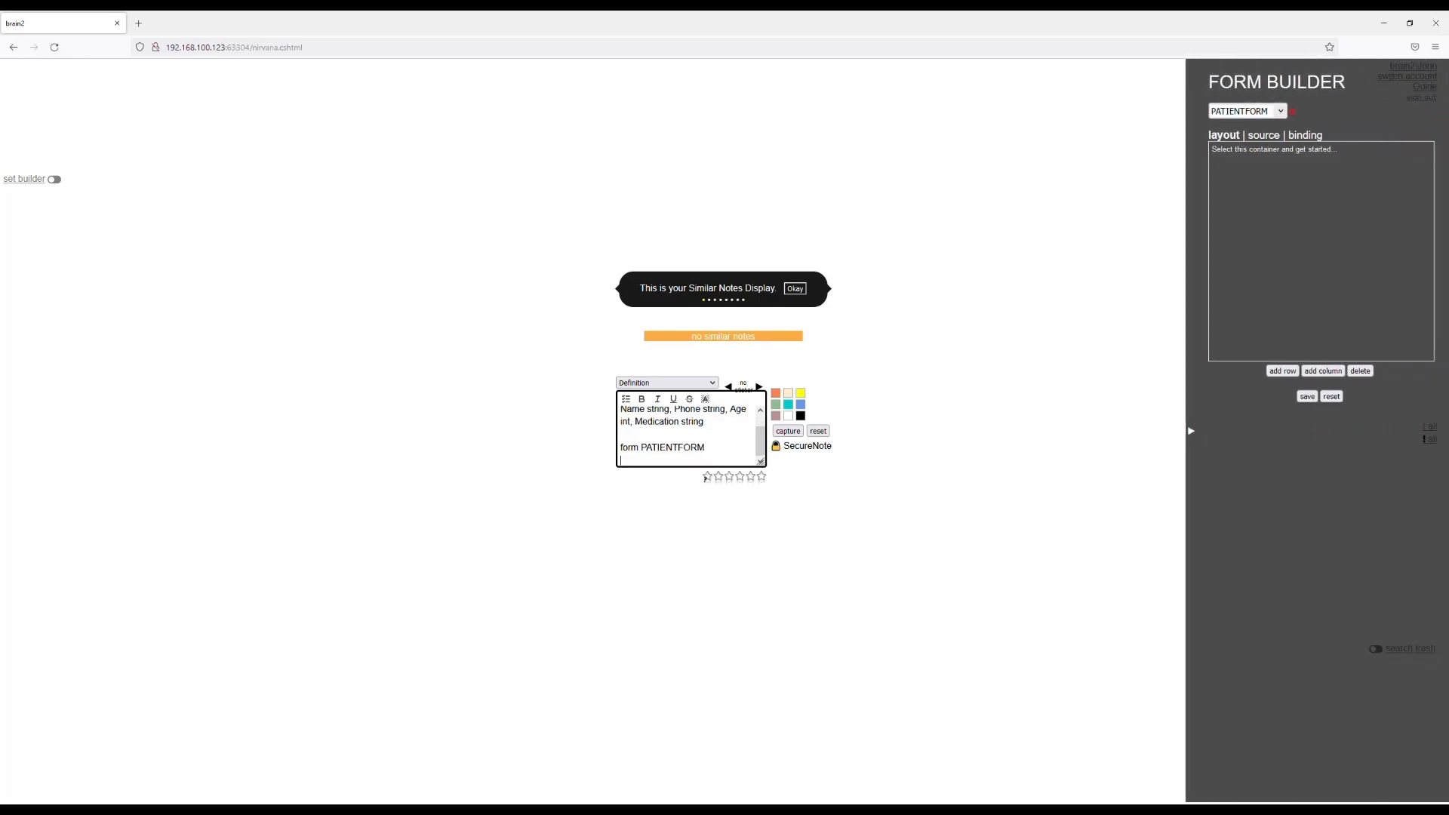
Add two rows to the PATIENTFORM layout container and make the upper row taller.
{"action": "left_click", "coordinate": [1270, 205]}
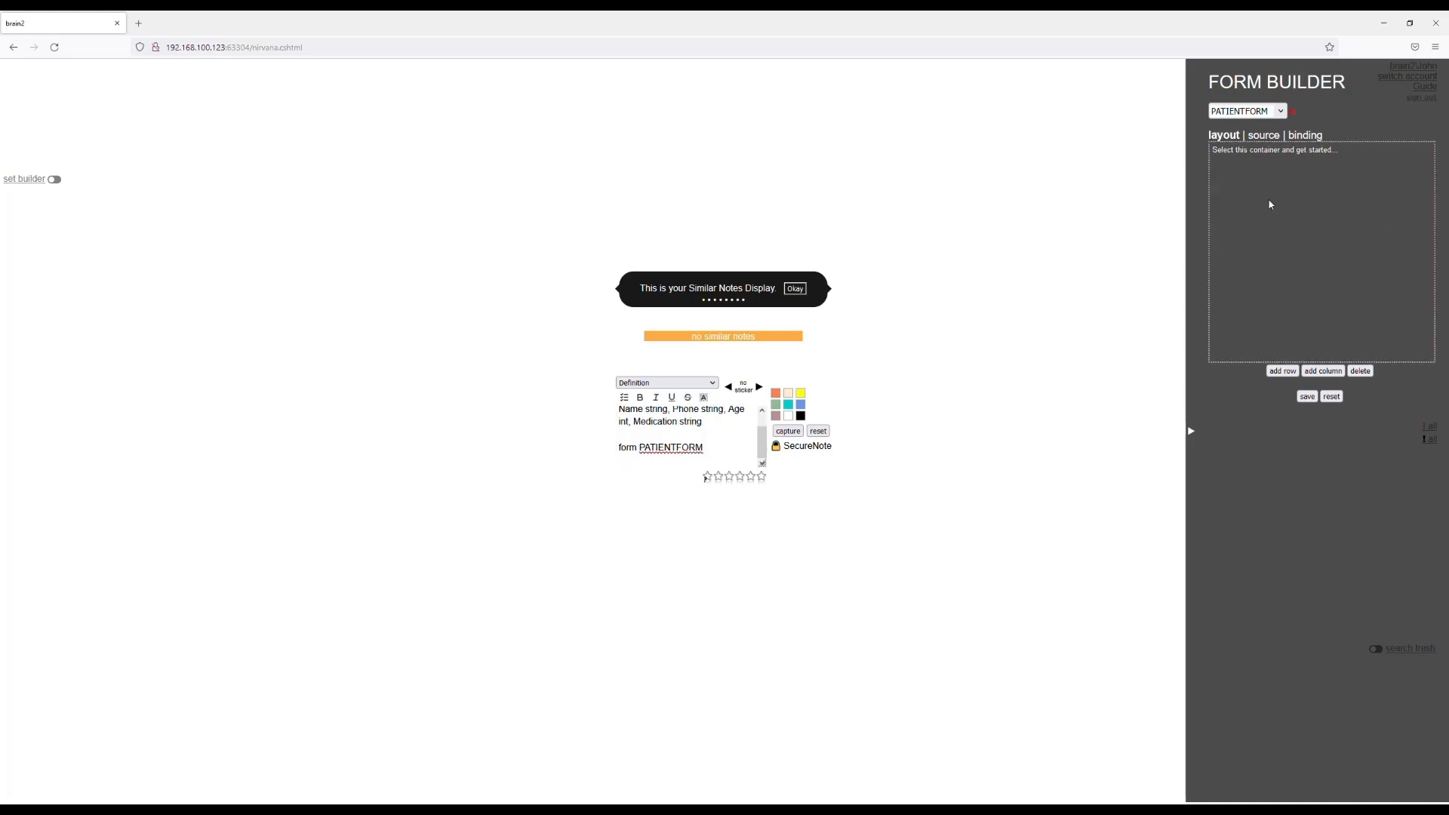
{"action": "left_click", "coordinate": [1292, 373]}
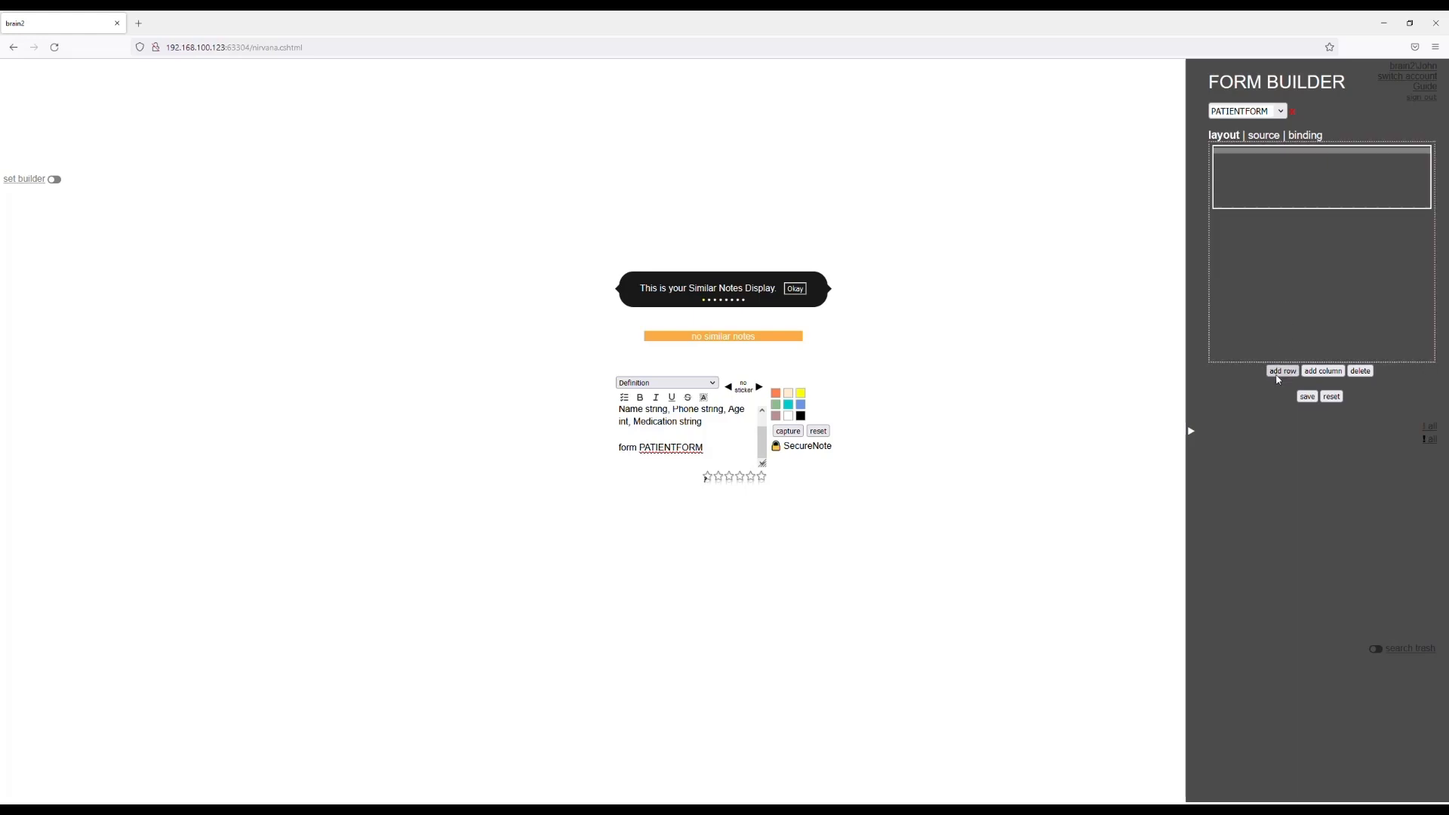
{"action": "left_click", "coordinate": [1279, 373]}
{"action": "left_click_drag", "start_coordinate": [1270, 209], "coordinate": [1271, 251]}
Split the upper row into two columns filling its width, with three stacked rows in the second, and save the form layout.
{"action": "left_click", "coordinate": [1271, 209]}
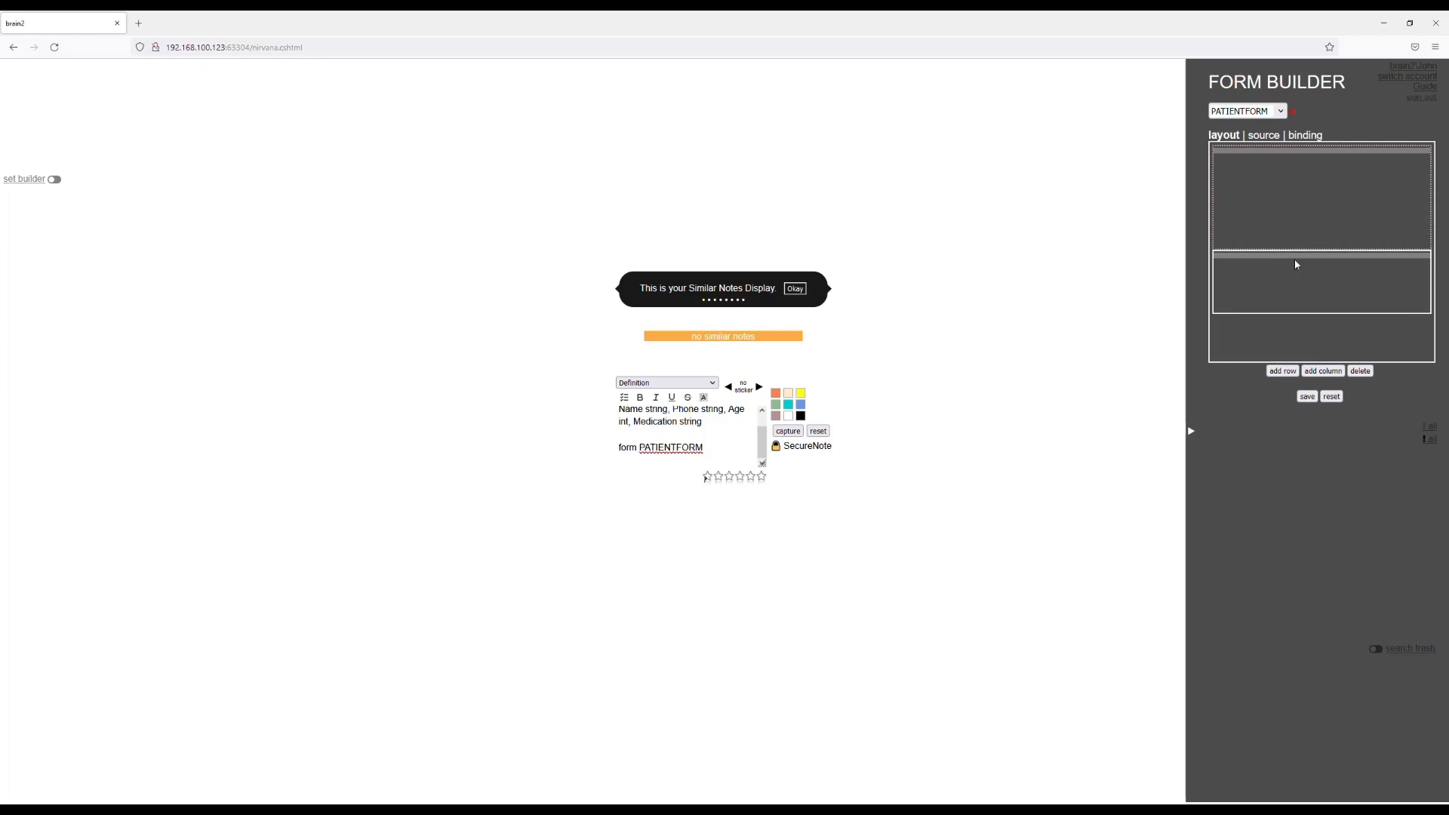
{"action": "left_click", "coordinate": [1321, 371]}
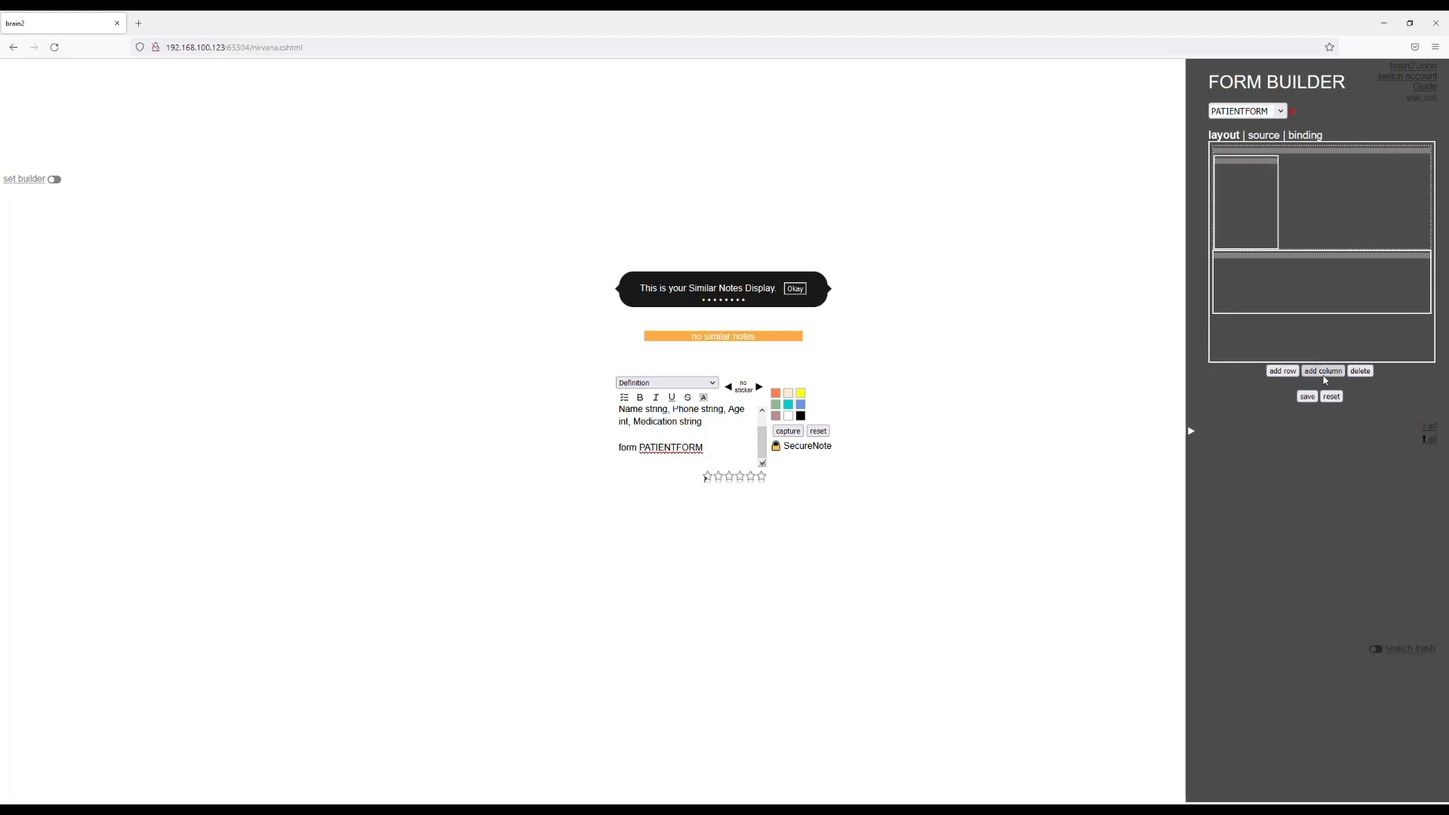
{"action": "left_click", "coordinate": [1324, 371]}
{"action": "left_click_drag", "start_coordinate": [1344, 216], "coordinate": [1427, 215]}
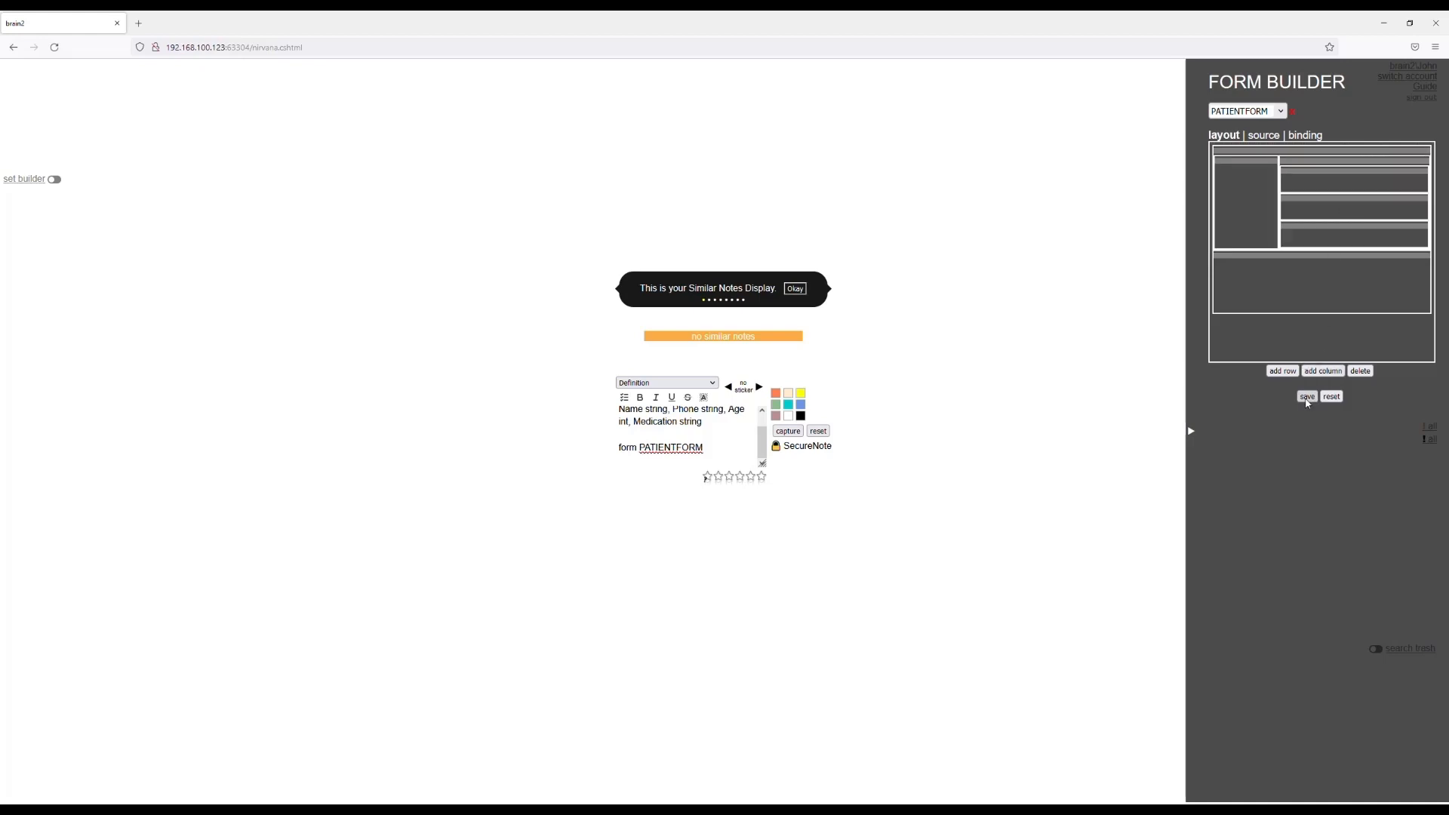
{"action": "left_click", "coordinate": [1307, 397]}
Capture the Patient definition, reset the entry and list the saved definition from a blank entry.
{"action": "left_click", "coordinate": [811, 432]}
{"action": "left_click", "coordinate": [1196, 436]}
{"action": "left_click", "coordinate": [820, 433]}
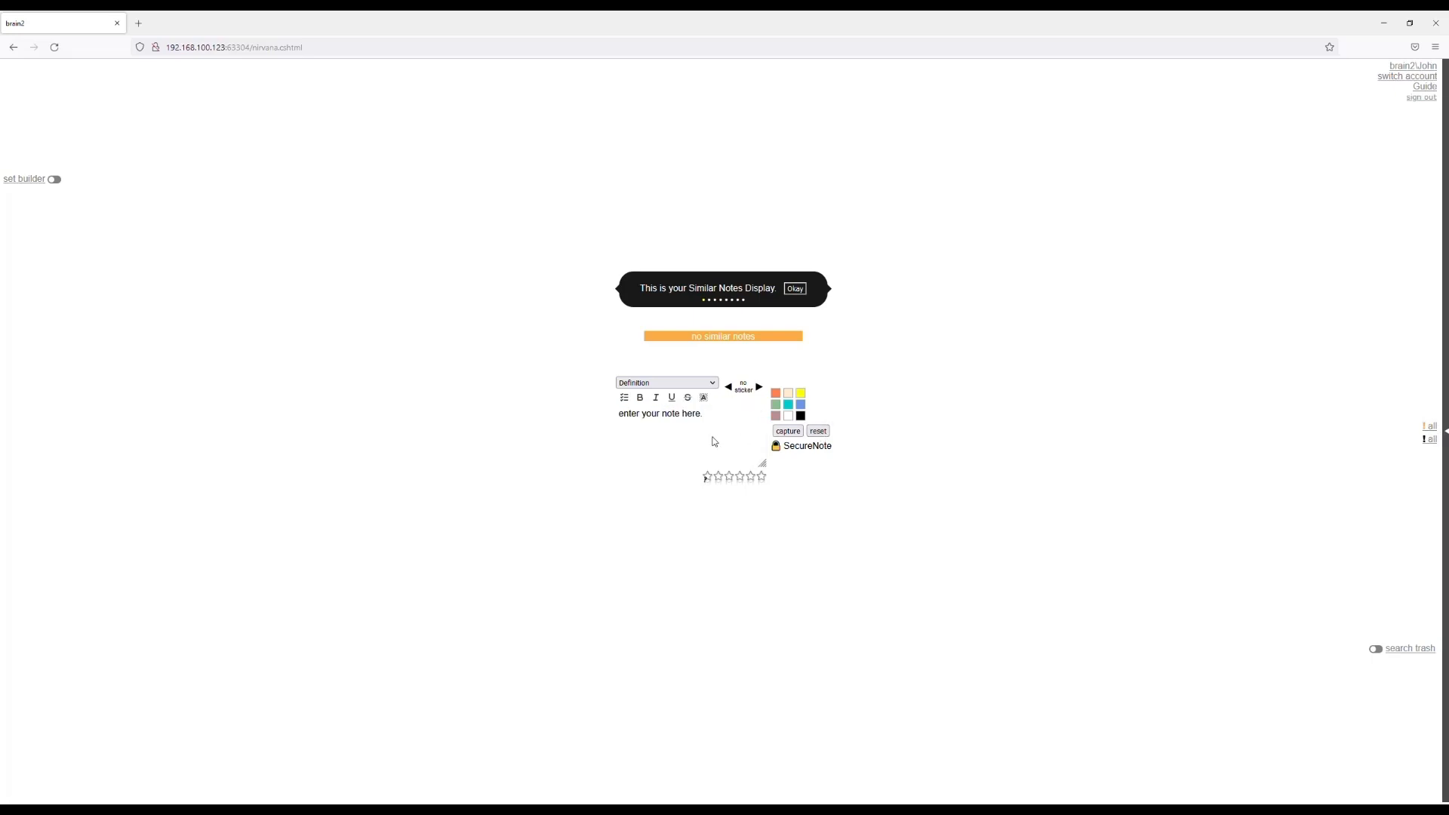
{"action": "left_click", "coordinate": [677, 439]}
{"action": "key", "text": "space"}
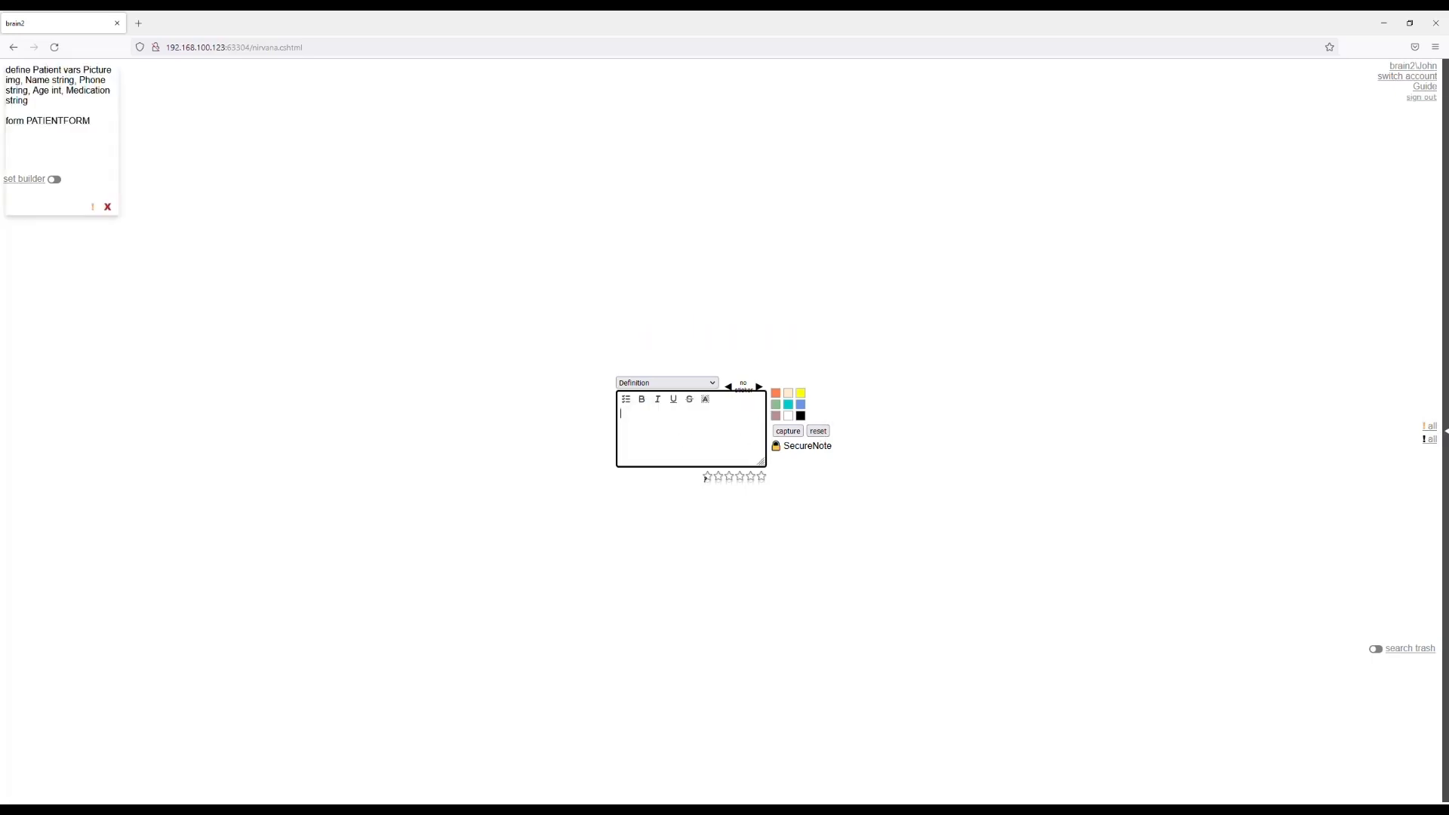
Switch the note type to Patient, agreeing to leave the blank Definition entry.
{"action": "left_click", "coordinate": [686, 386]}
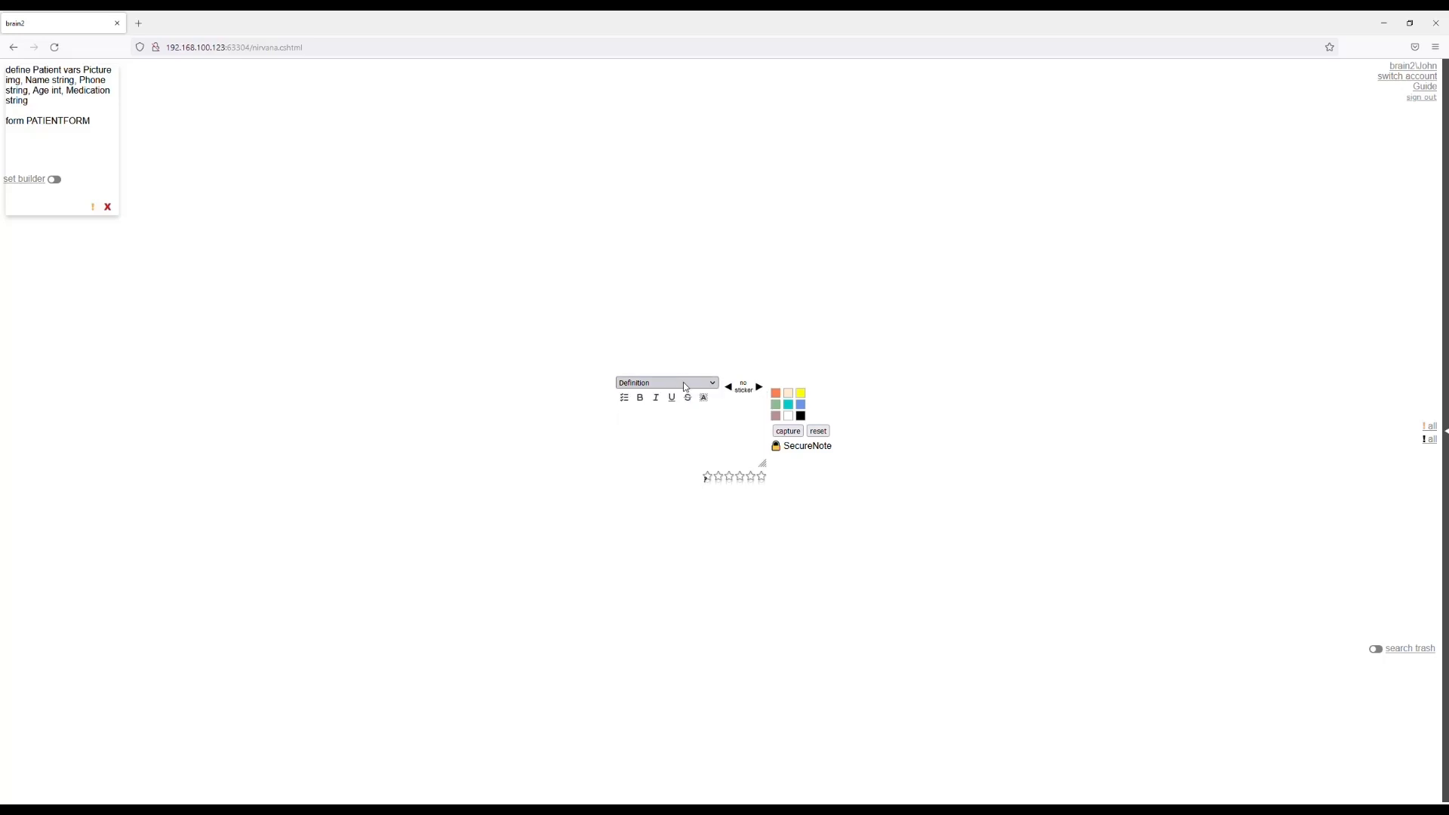
{"action": "left_click", "coordinate": [651, 441]}
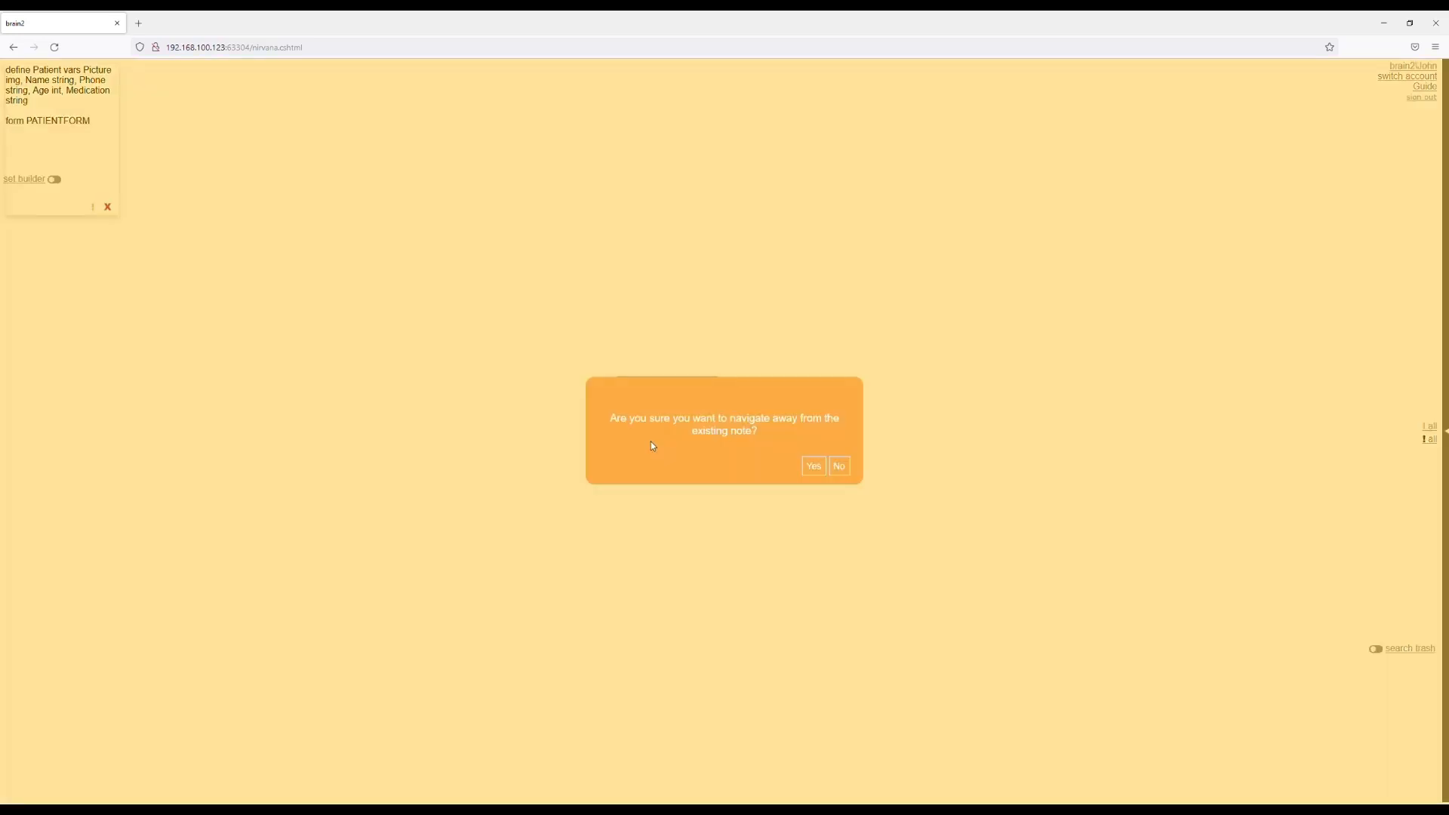
{"action": "left_click", "coordinate": [814, 467]}
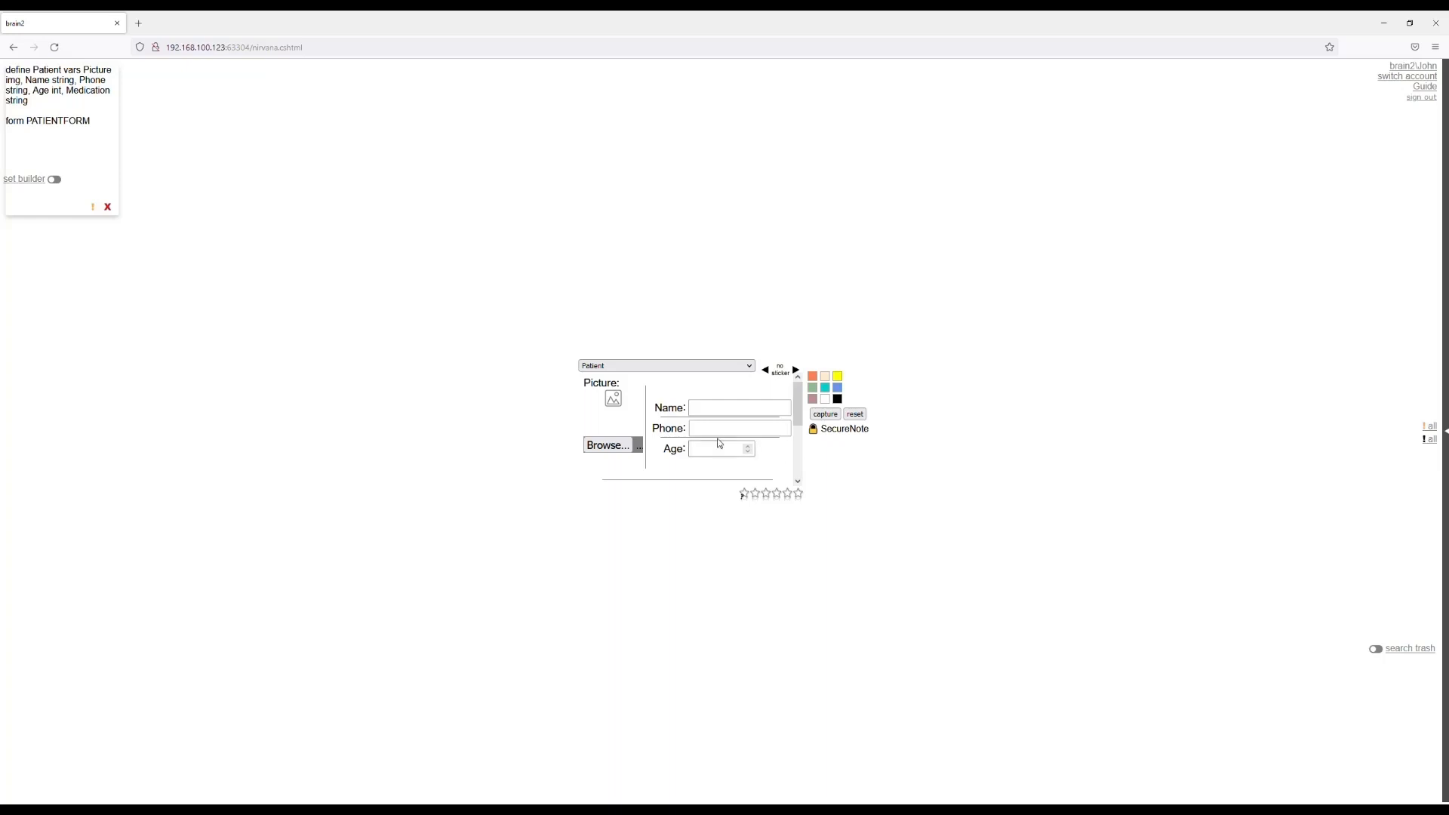
Choose a picture for the first patient and enter the patient's name and phone number.
{"action": "left_click", "coordinate": [606, 446]}
{"action": "left_click", "coordinate": [710, 415]}
{"action": "type", "text": "Julie B"}
{"action": "key", "text": "Tab"}
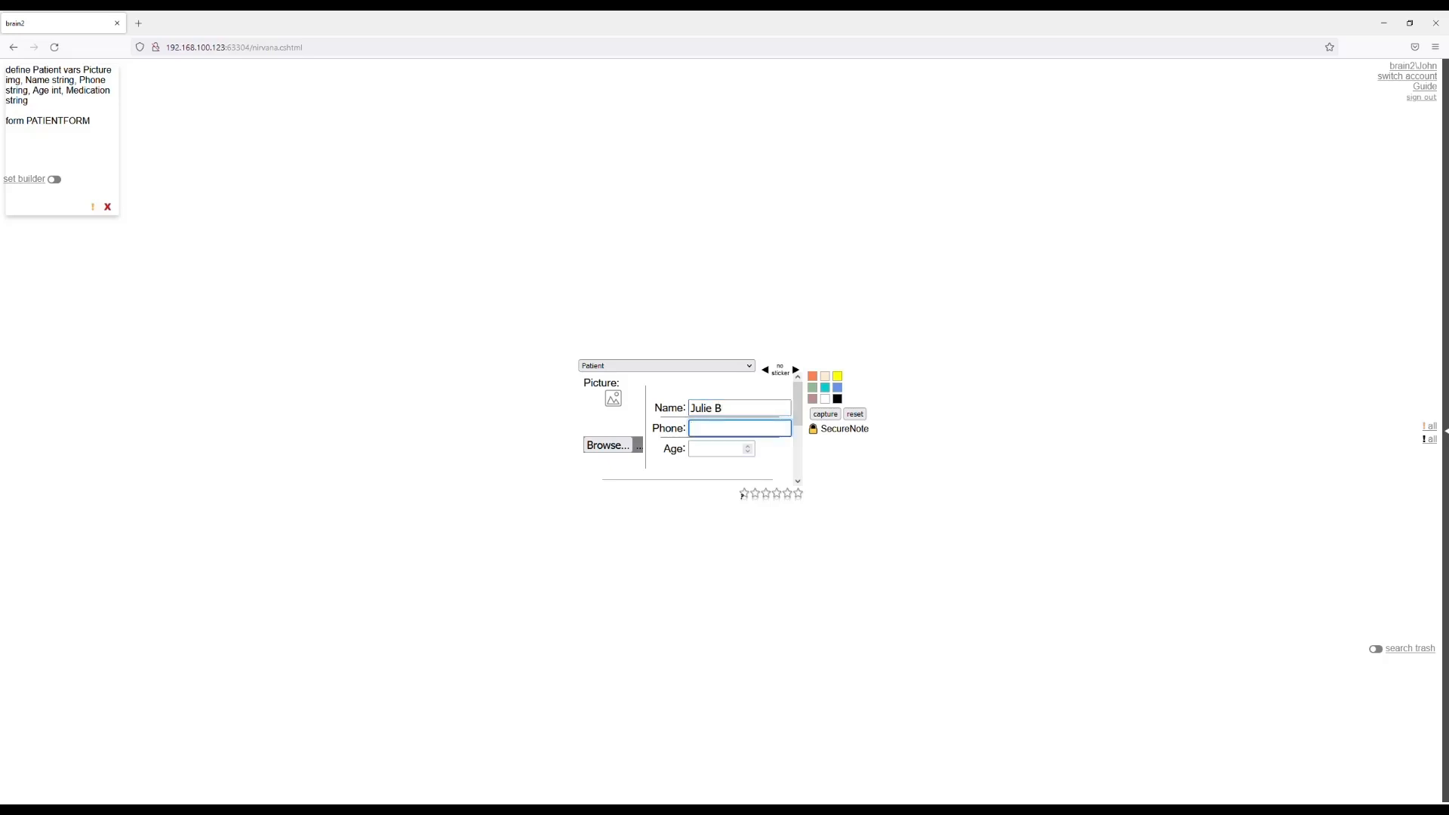
{"action": "key", "text": "Tab"}
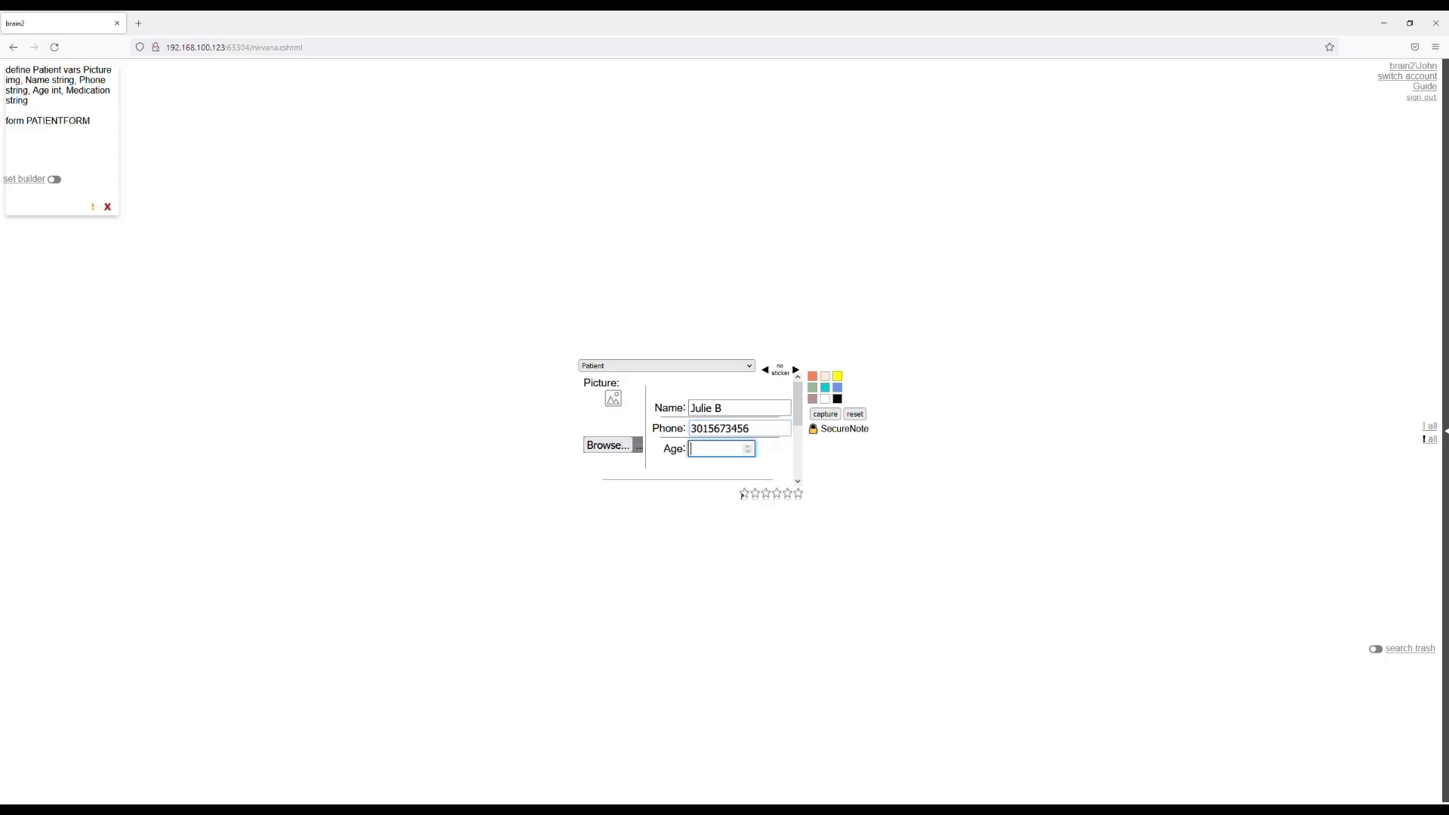
Set the first patient's age to 30 and medication to Bupropion, and capture the note, resetting the form.
{"action": "type", "text": "30"}
{"action": "scroll", "coordinate": [682, 417], "scroll_direction": "down", "scroll_amount": 3}
{"action": "left_click", "coordinate": [659, 419]}
{"action": "type", "text": "Bu"}
{"action": "type", "text": "pro"}
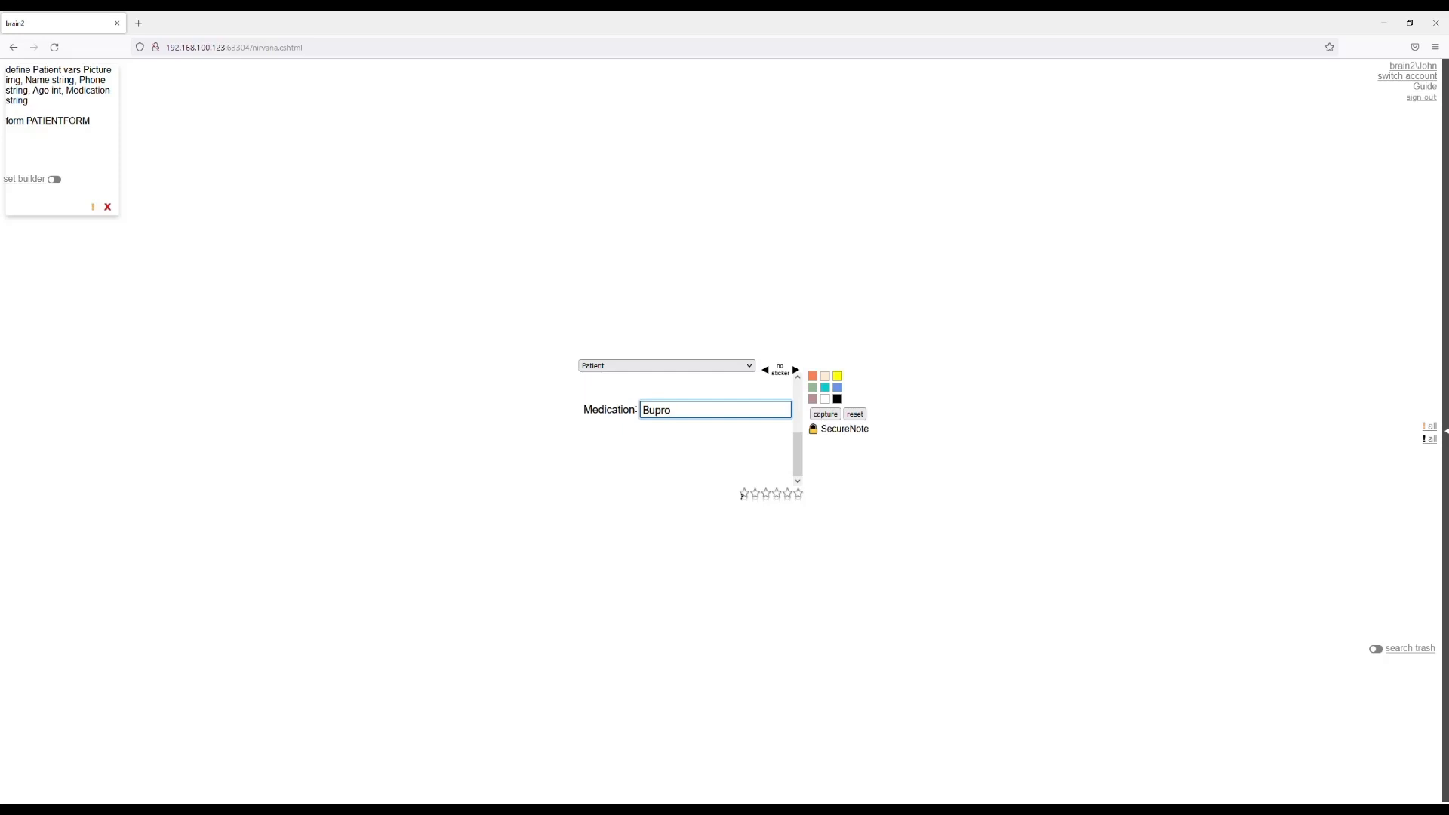
{"action": "type", "text": "pion"}
{"action": "left_click", "coordinate": [819, 416]}
{"action": "left_click", "coordinate": [855, 414]}
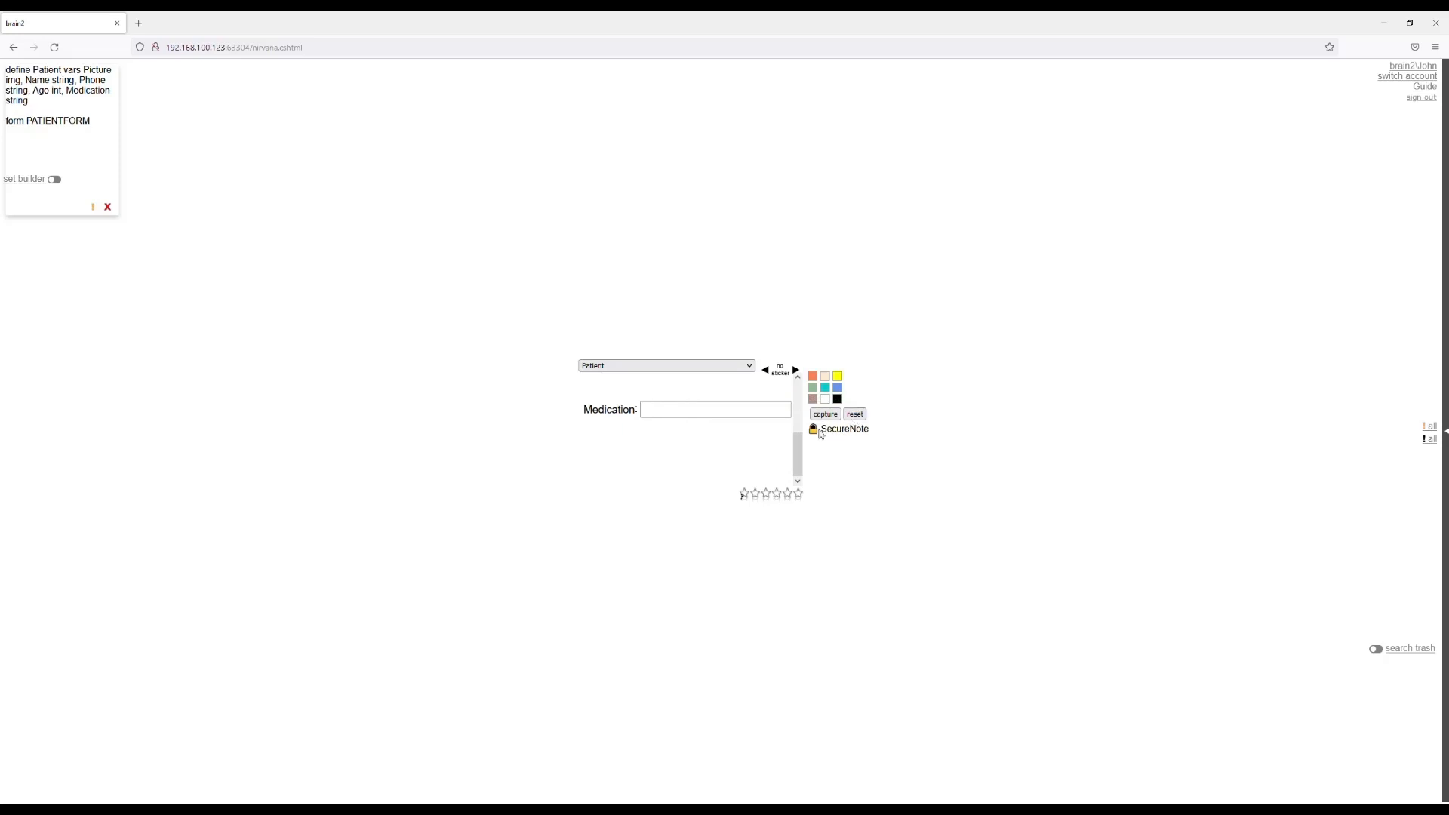
View the captured patient note from a blank Simple Note and return to the Patient note type.
{"action": "scroll", "coordinate": [758, 446], "scroll_direction": "up", "scroll_amount": 3}
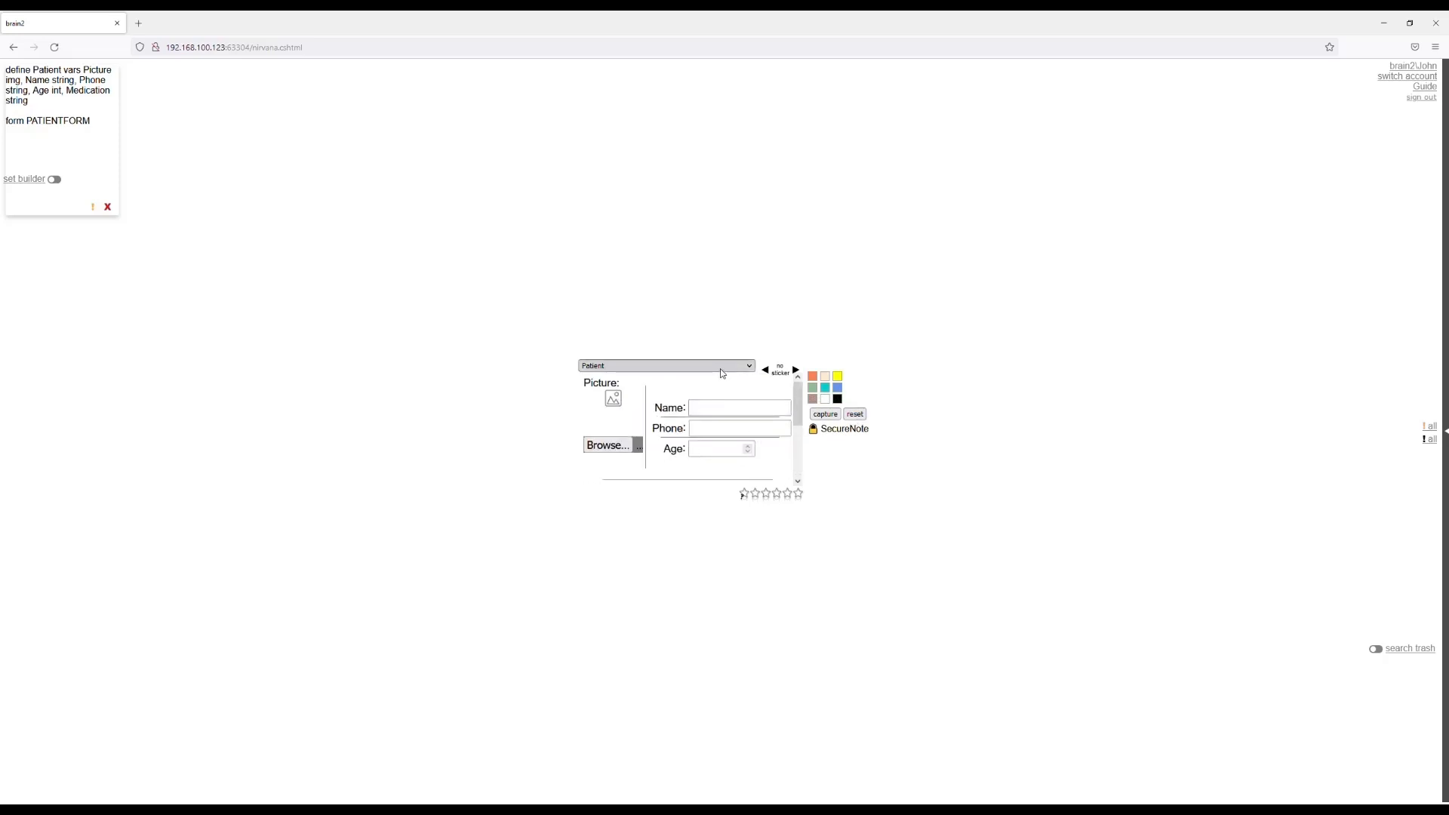
{"action": "left_click", "coordinate": [667, 385]}
{"action": "left_click", "coordinate": [665, 416]}
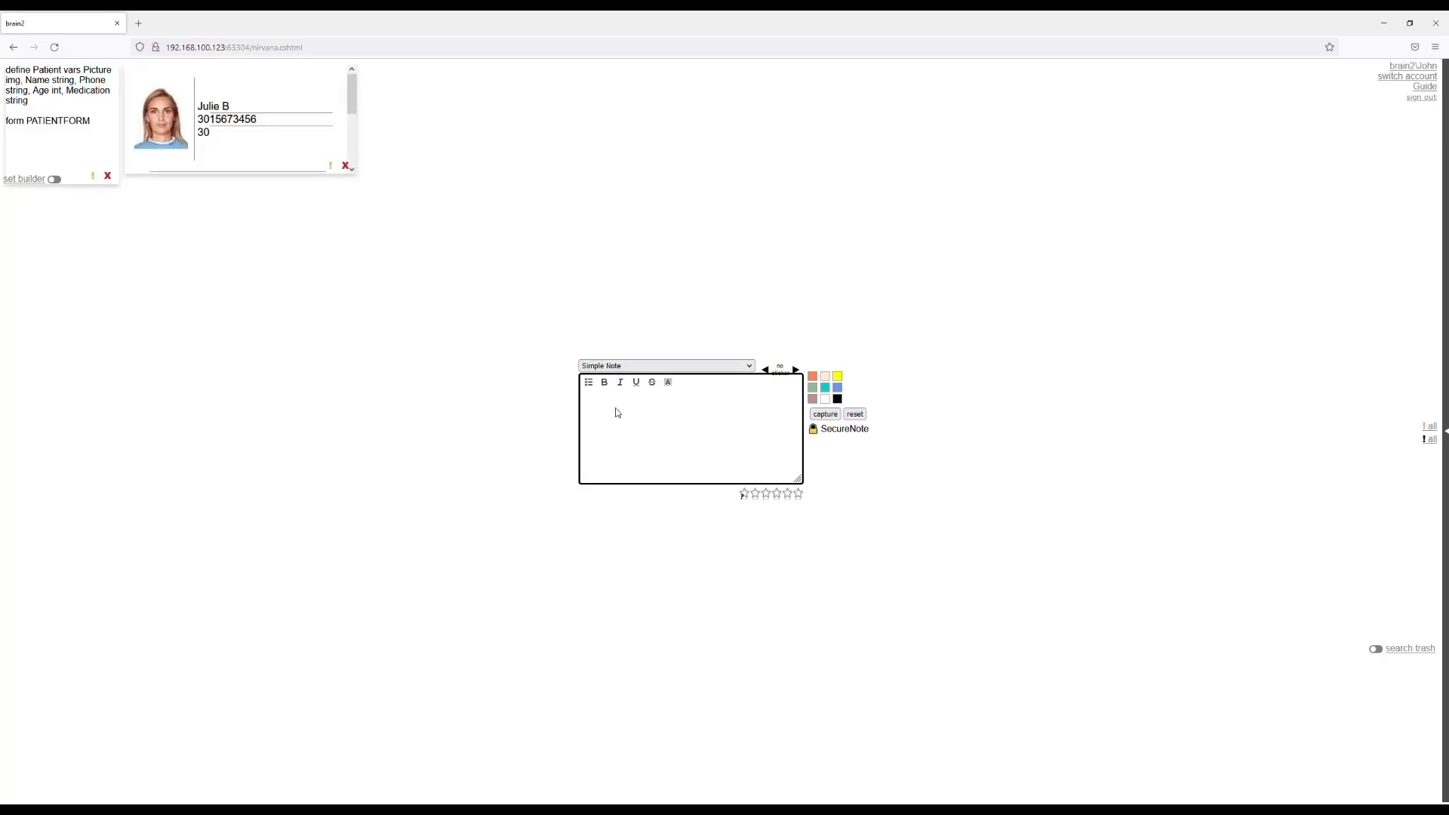
{"action": "left_click", "coordinate": [659, 373]}
{"action": "left_click", "coordinate": [632, 431]}
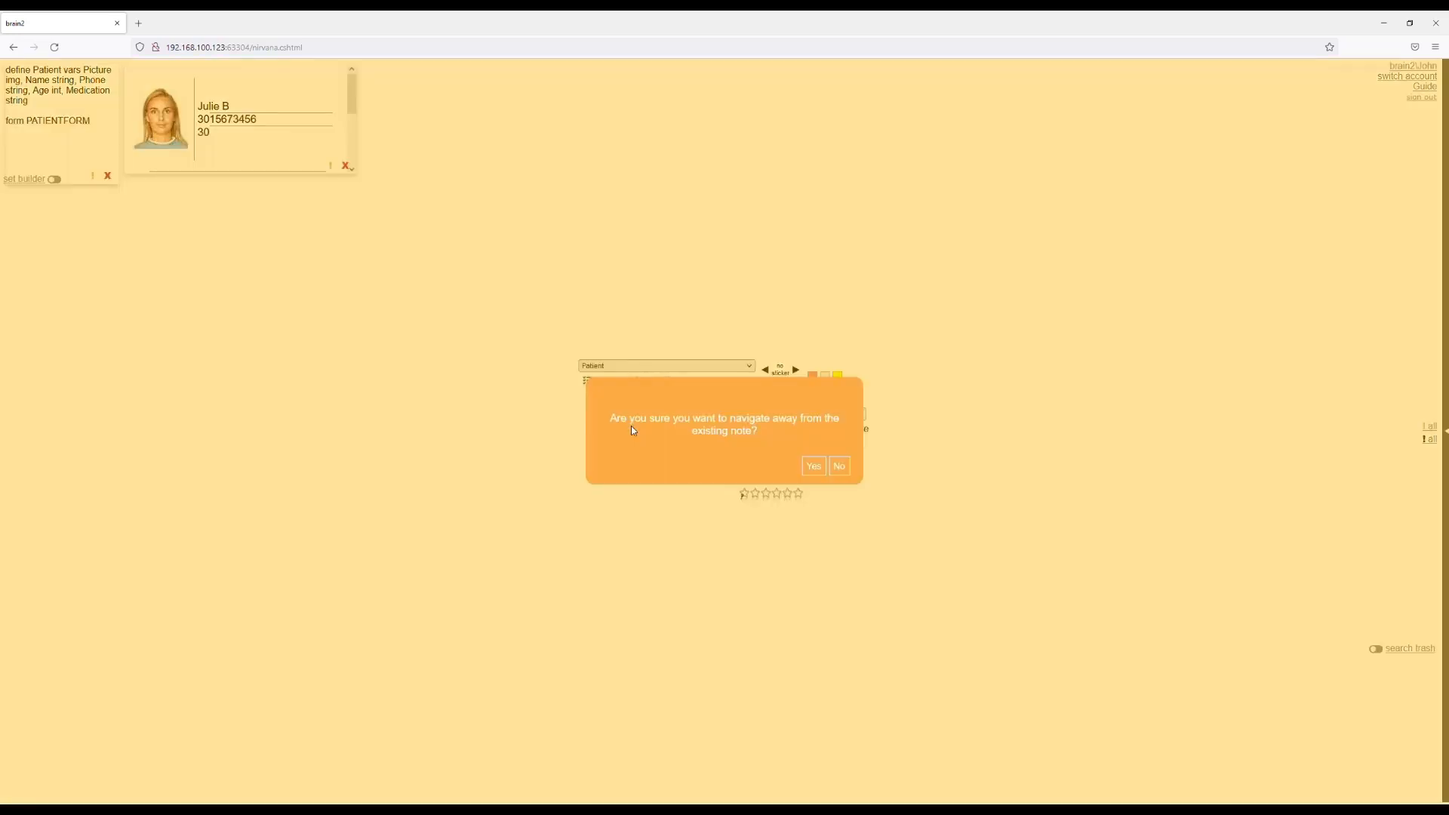
{"action": "left_click", "coordinate": [813, 468]}
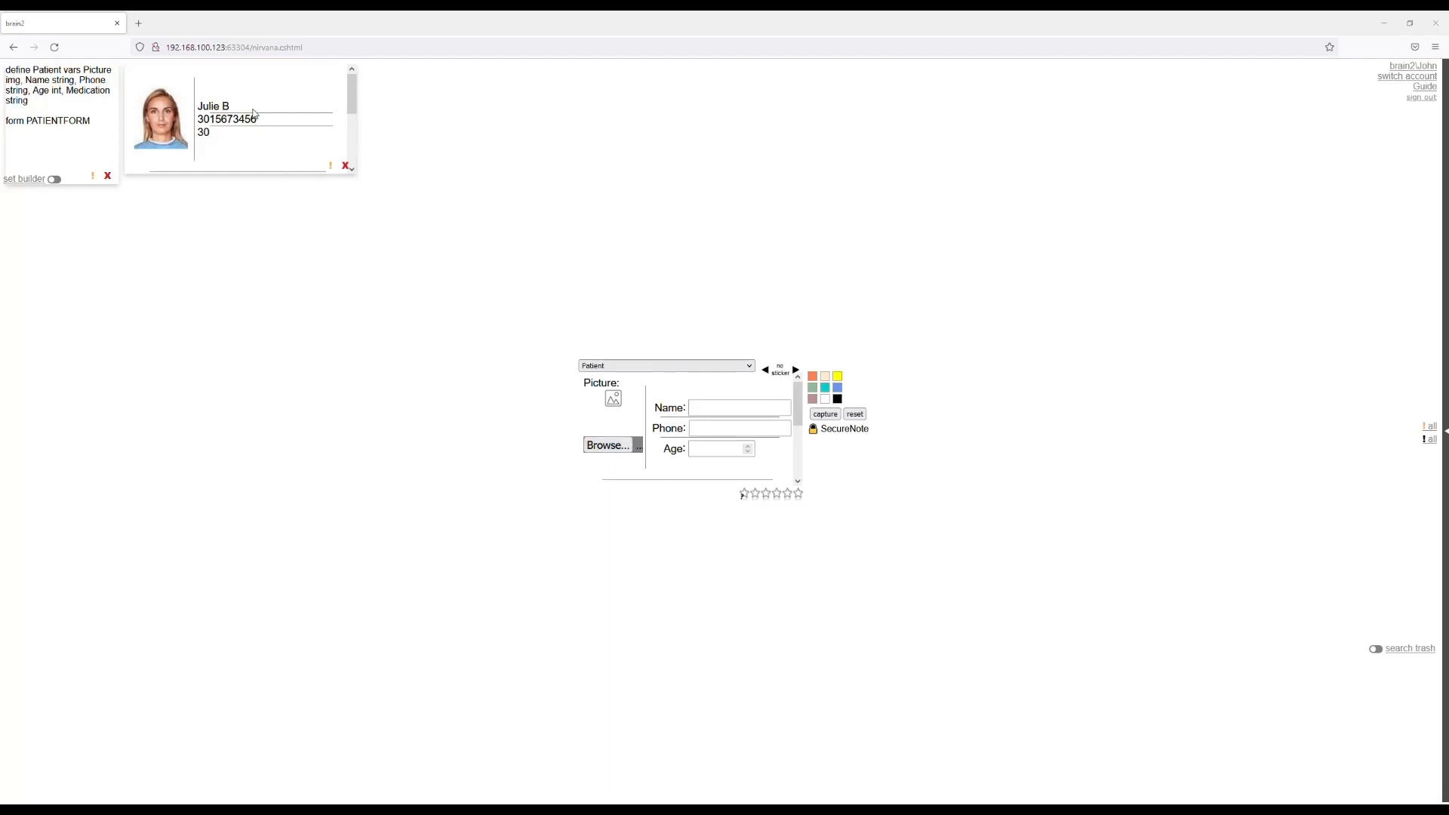
Enter the second patient's name and phone number in the Patient form.
{"action": "left_click", "coordinate": [720, 414]}
{"action": "type", "text": "Jackie S"}
{"action": "left_click", "coordinate": [732, 436]}
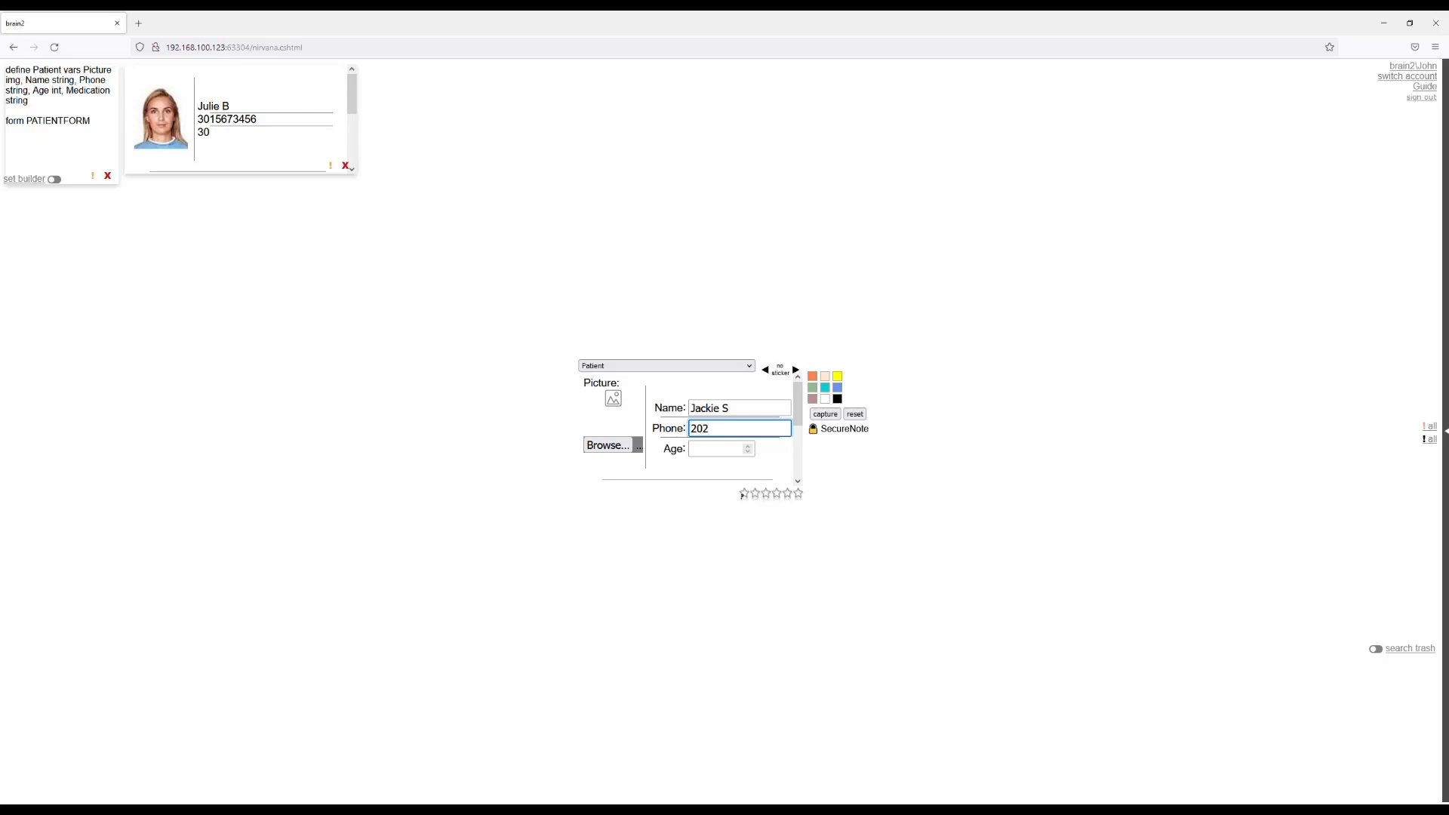
{"action": "left_click", "coordinate": [744, 436]}
{"action": "type", "text": "2345678"}
Set the second patient's age to 24 and medication to Oxycodone, and capture the note, resetting the form.
{"action": "left_click", "coordinate": [736, 455]}
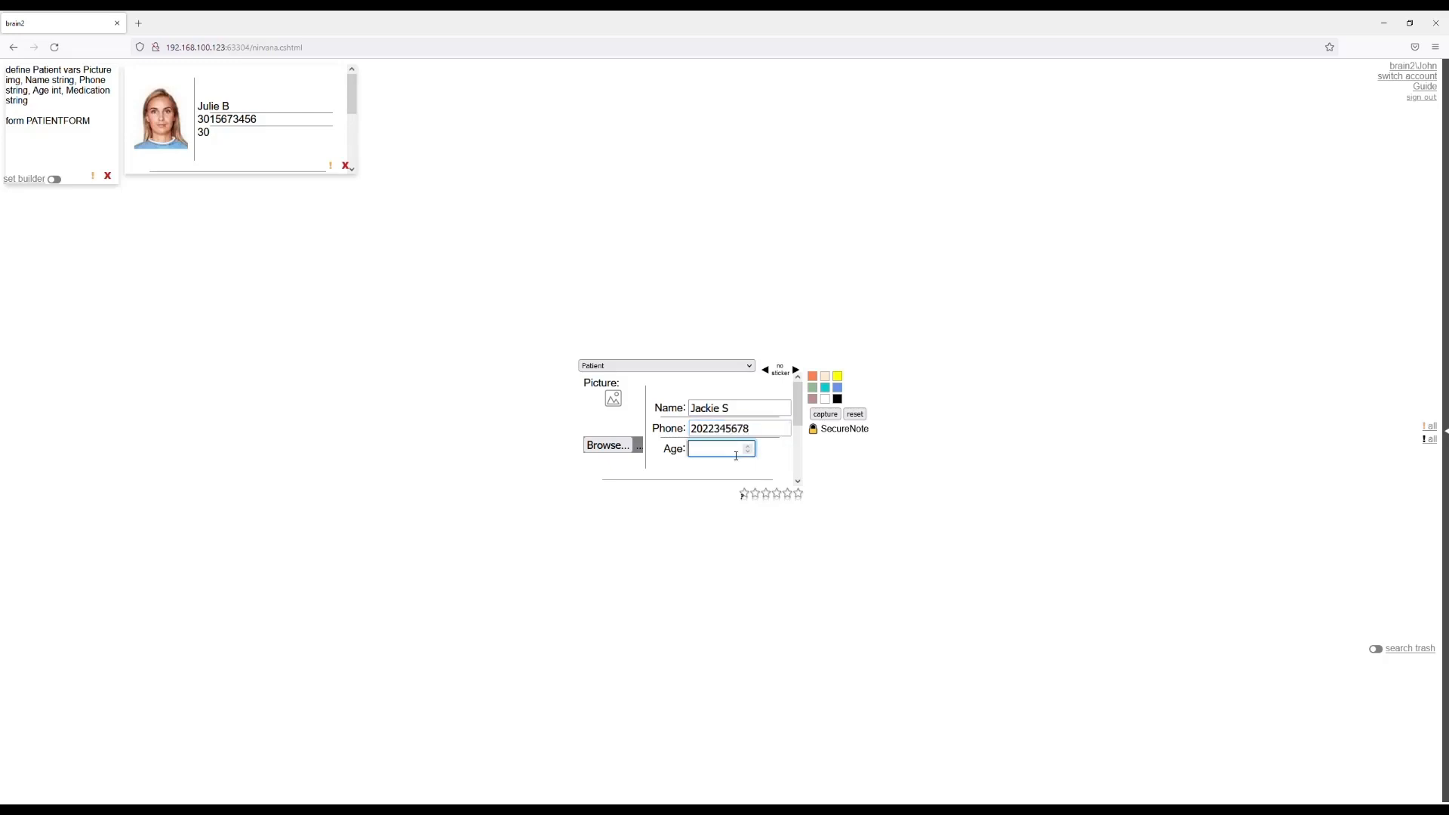
{"action": "type", "text": "25"}
{"action": "scroll", "coordinate": [683, 453], "scroll_direction": "down", "scroll_amount": 1}
{"action": "left_click", "coordinate": [683, 461]}
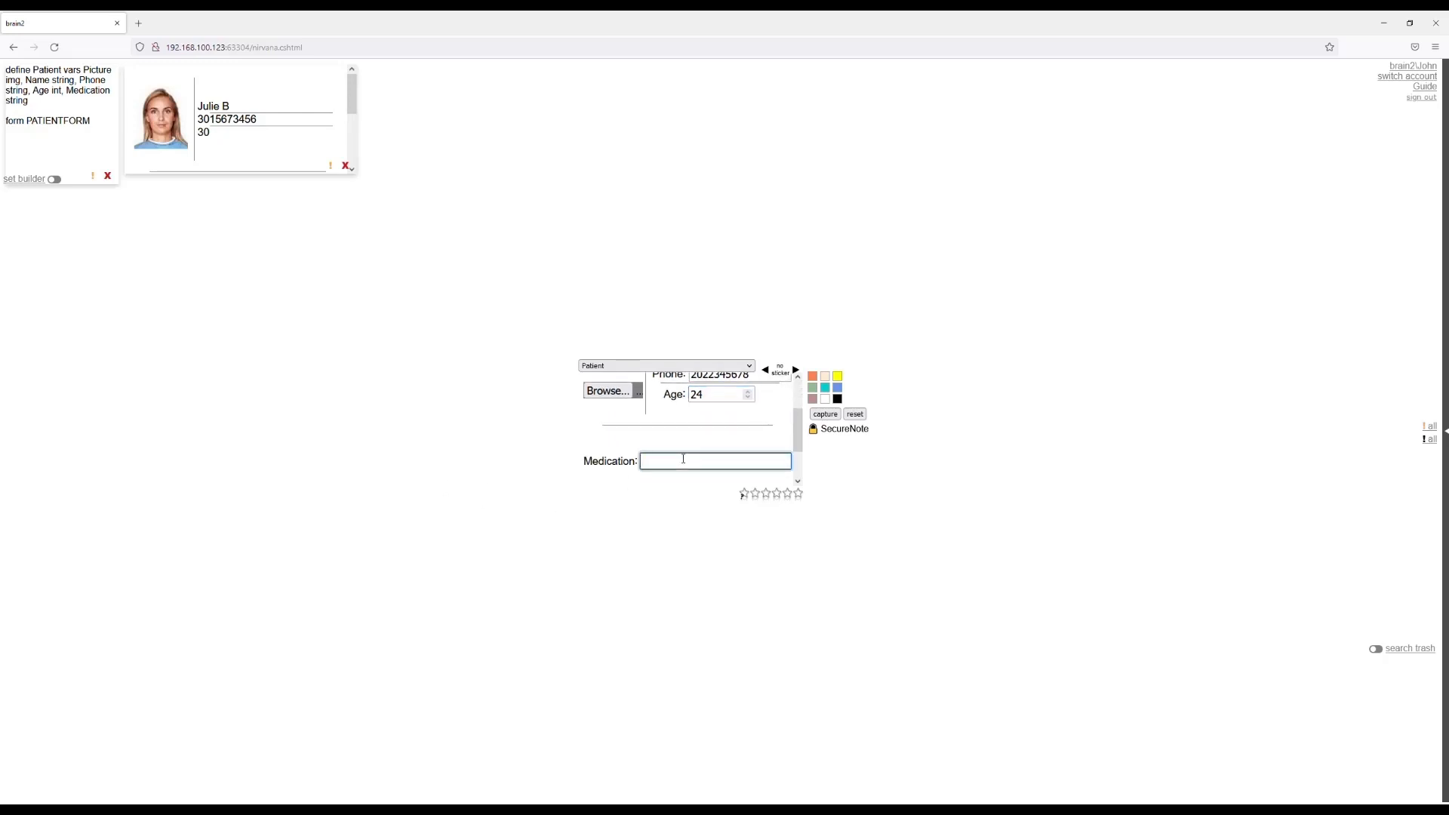
{"action": "type", "text": "Oxycodone"}
{"action": "scroll", "coordinate": [753, 429], "scroll_direction": "up", "scroll_amount": 1}
{"action": "scroll", "coordinate": [753, 429], "scroll_direction": "up", "scroll_amount": 1}
{"action": "left_click", "coordinate": [824, 416]}
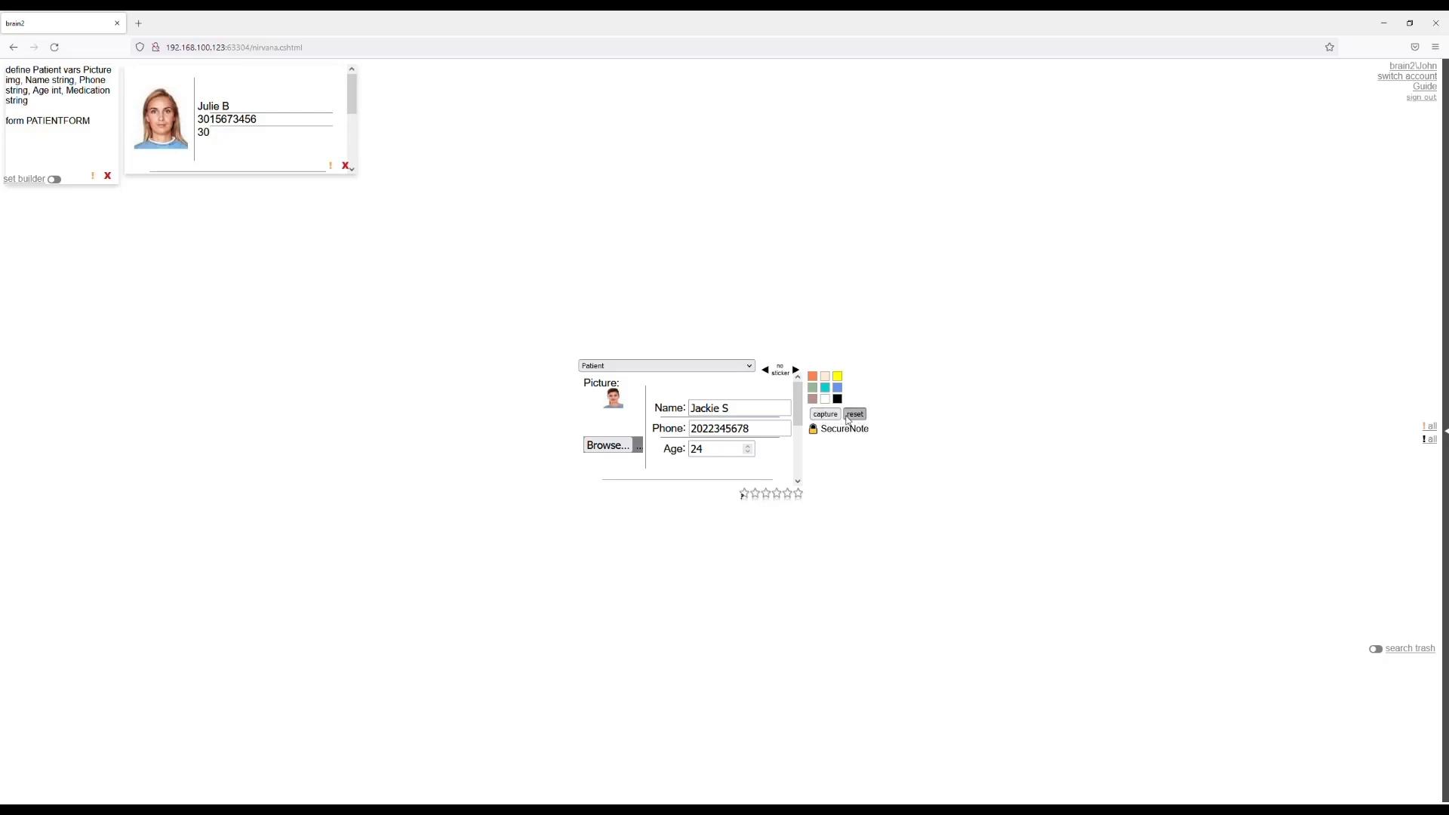
{"action": "left_click", "coordinate": [849, 420]}
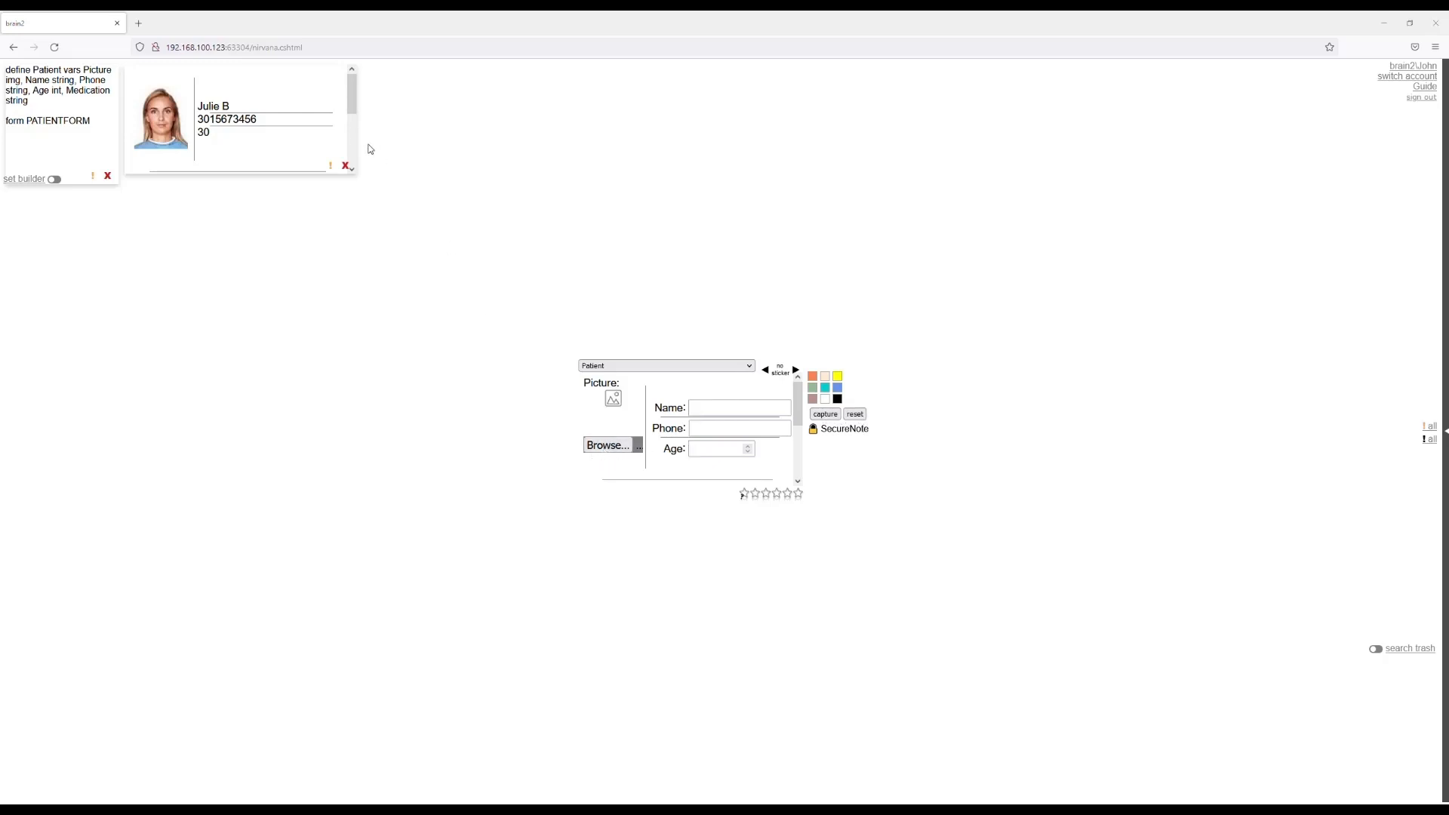
Enter the third patient's name and phone number in the Patient form.
{"action": "left_click", "coordinate": [724, 417]}
{"action": "type", "text": "J"}
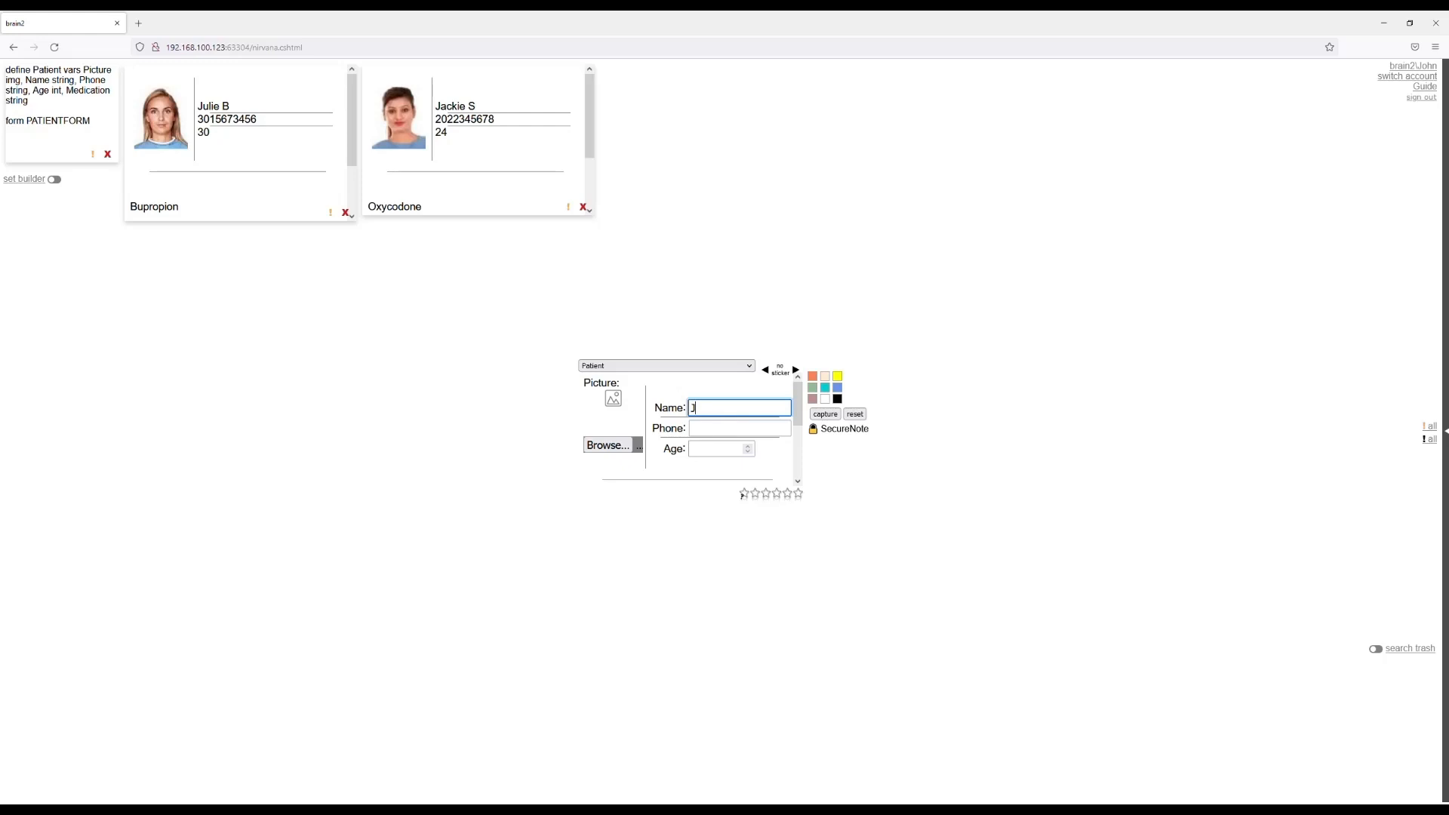
{"action": "key", "text": "BackSpace"}
{"action": "key", "text": "BackSpace"}
{"action": "type", "text": "en"}
{"action": "left_click", "coordinate": [721, 432]}
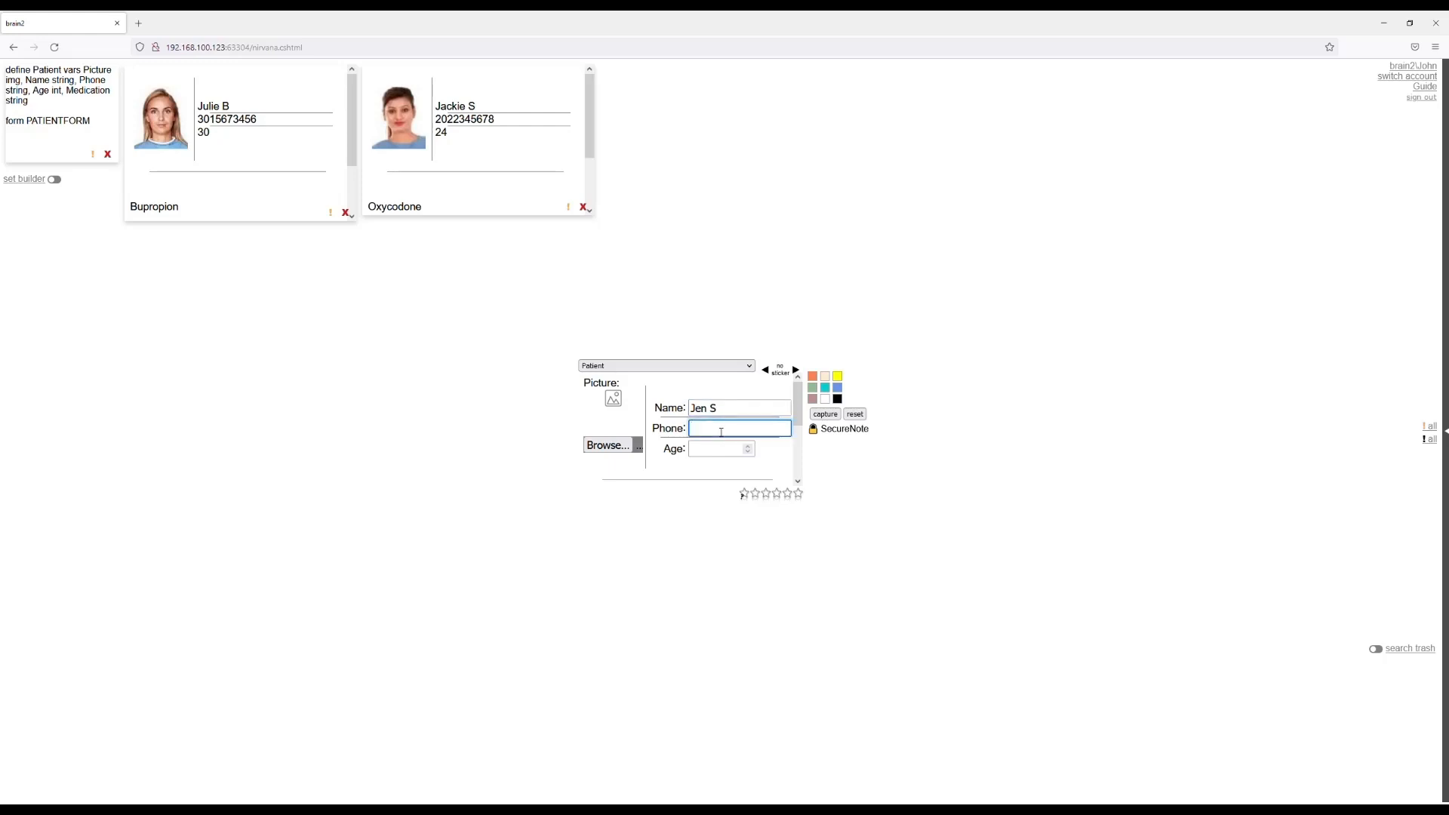
Set the third patient's age to 68 and medication to Atorvastatin, and capture the note.
{"action": "left_click", "coordinate": [744, 454]}
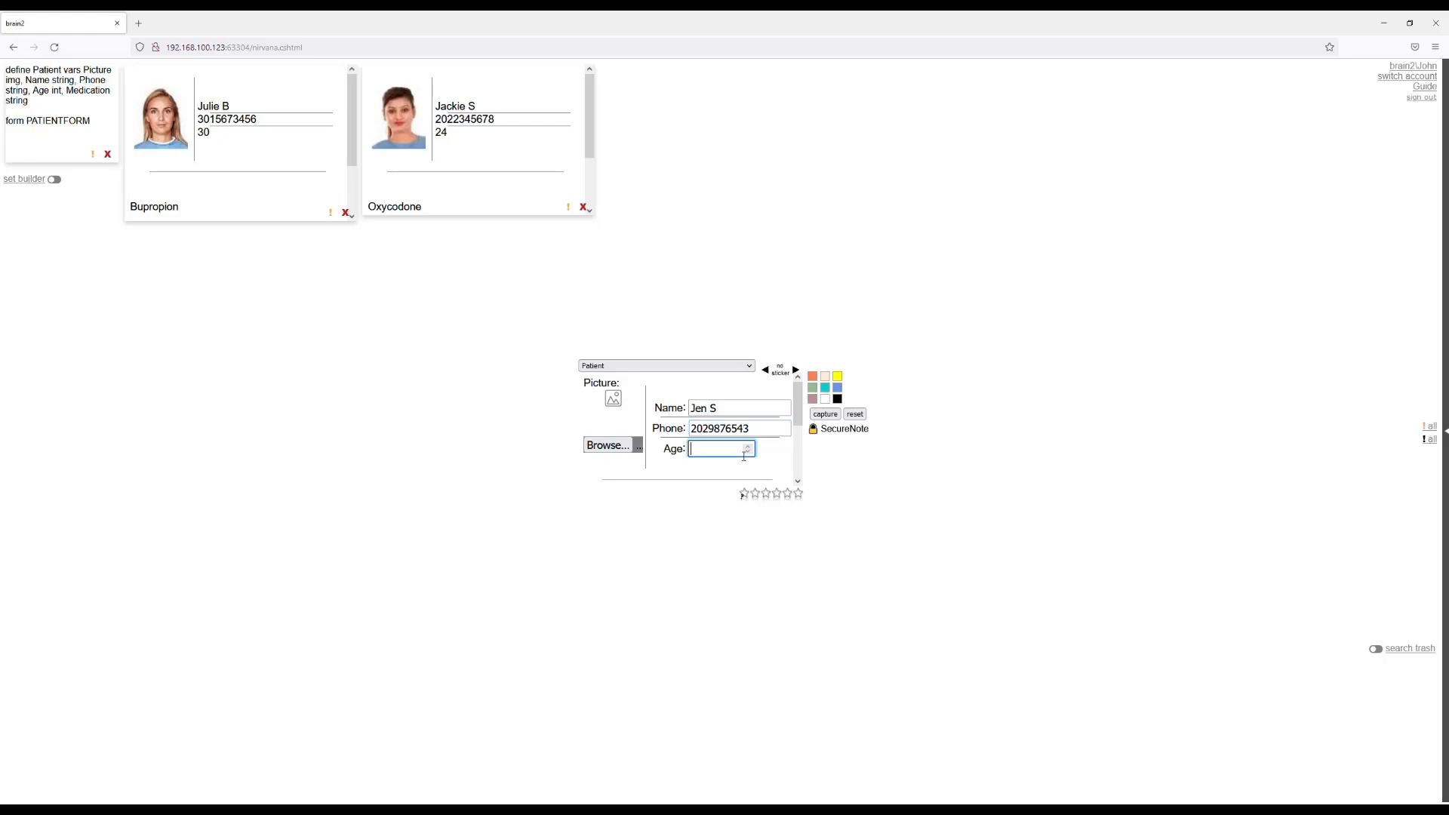
{"action": "type", "text": "70"}
{"action": "scroll", "coordinate": [713, 474], "scroll_direction": "down", "scroll_amount": 2}
{"action": "left_click", "coordinate": [658, 418]}
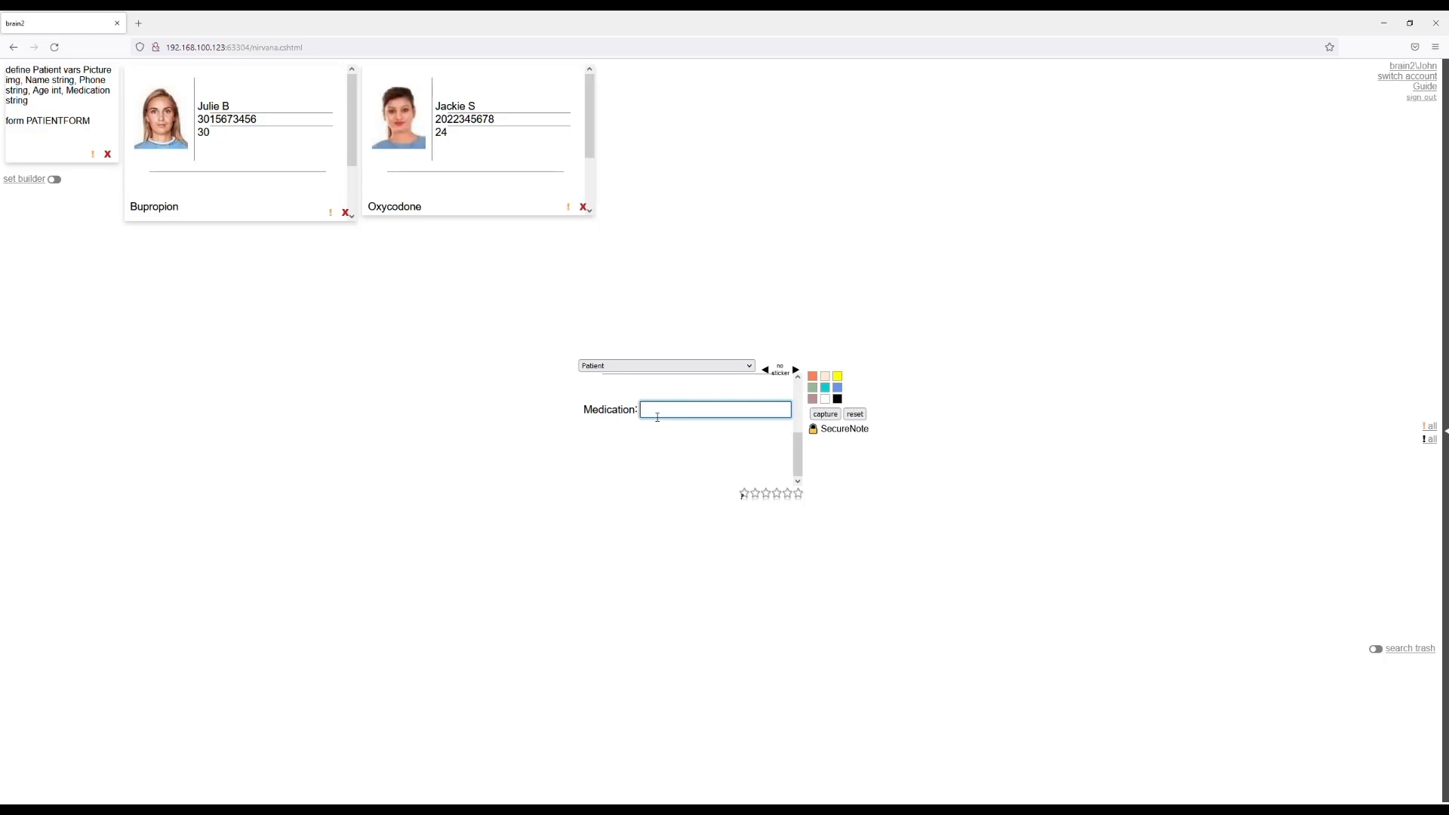
{"action": "type", "text": "Atorvastatin"}
{"action": "left_click", "coordinate": [827, 415]}
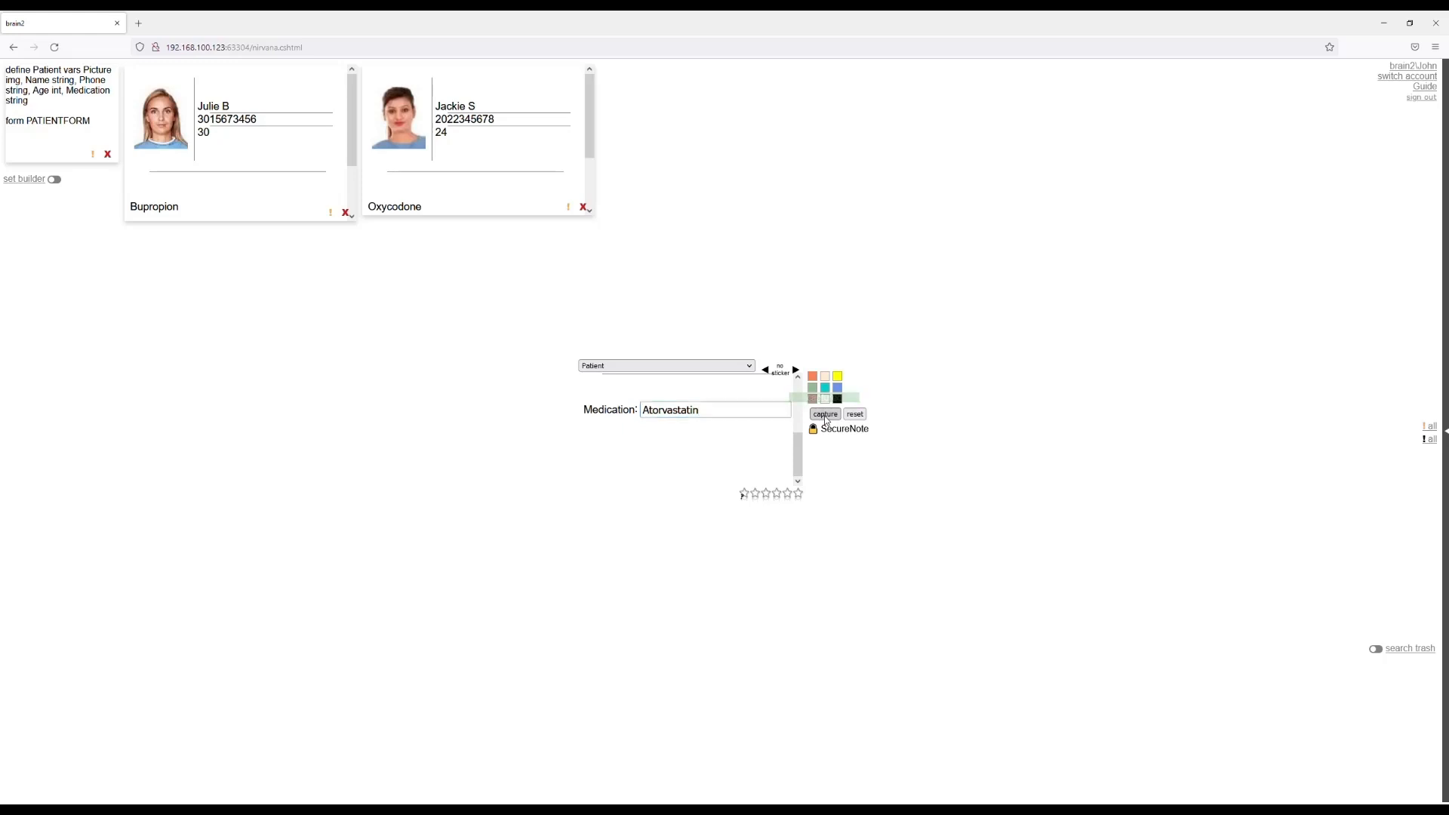
Switch the note type to Simple Note, agreeing to leave the Patient entry.
{"action": "left_click_drag", "start_coordinate": [799, 456], "coordinate": [794, 390]}
{"action": "left_click", "coordinate": [725, 366]}
{"action": "left_click", "coordinate": [718, 382]}
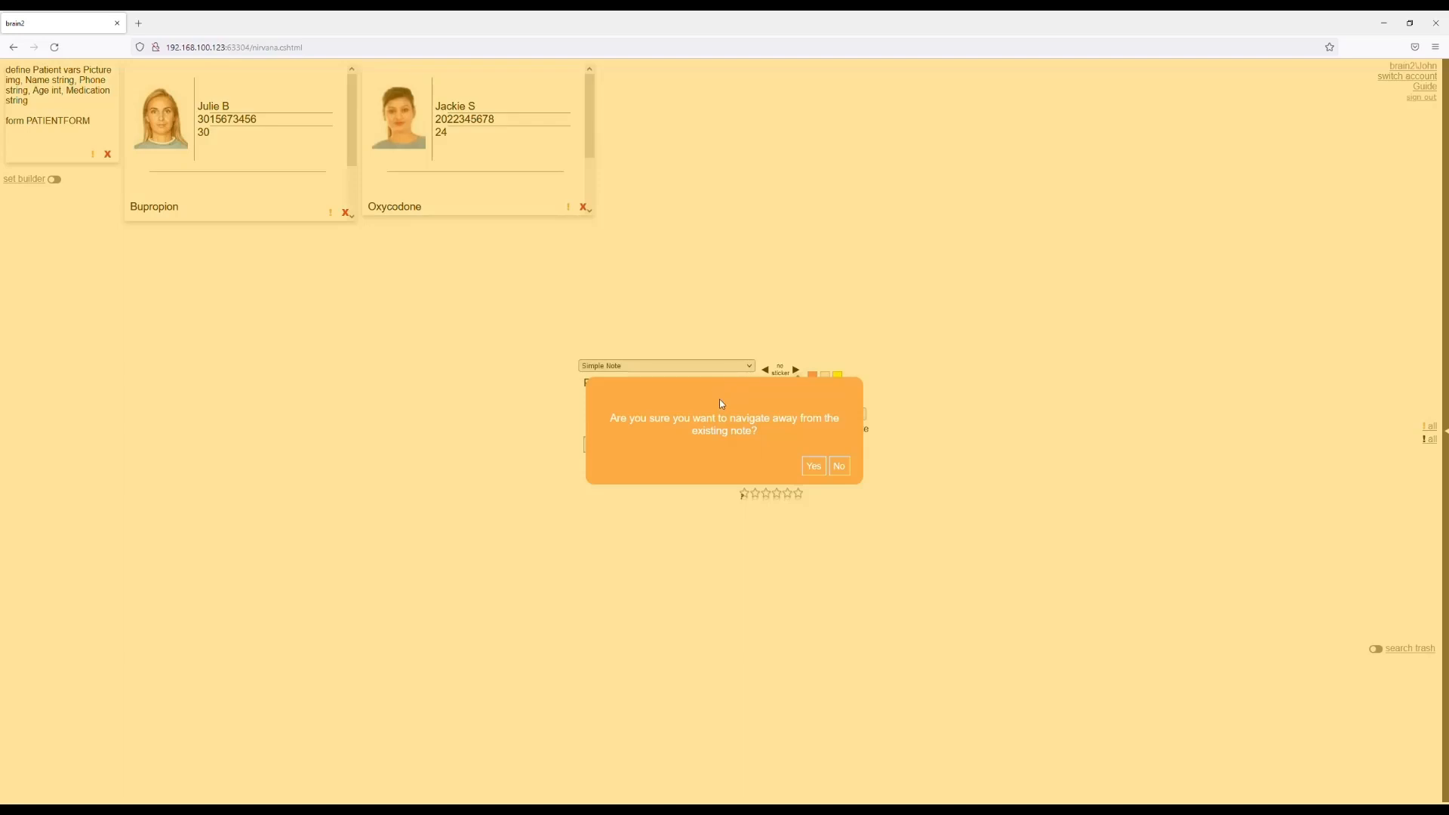
{"action": "left_click", "coordinate": [815, 466]}
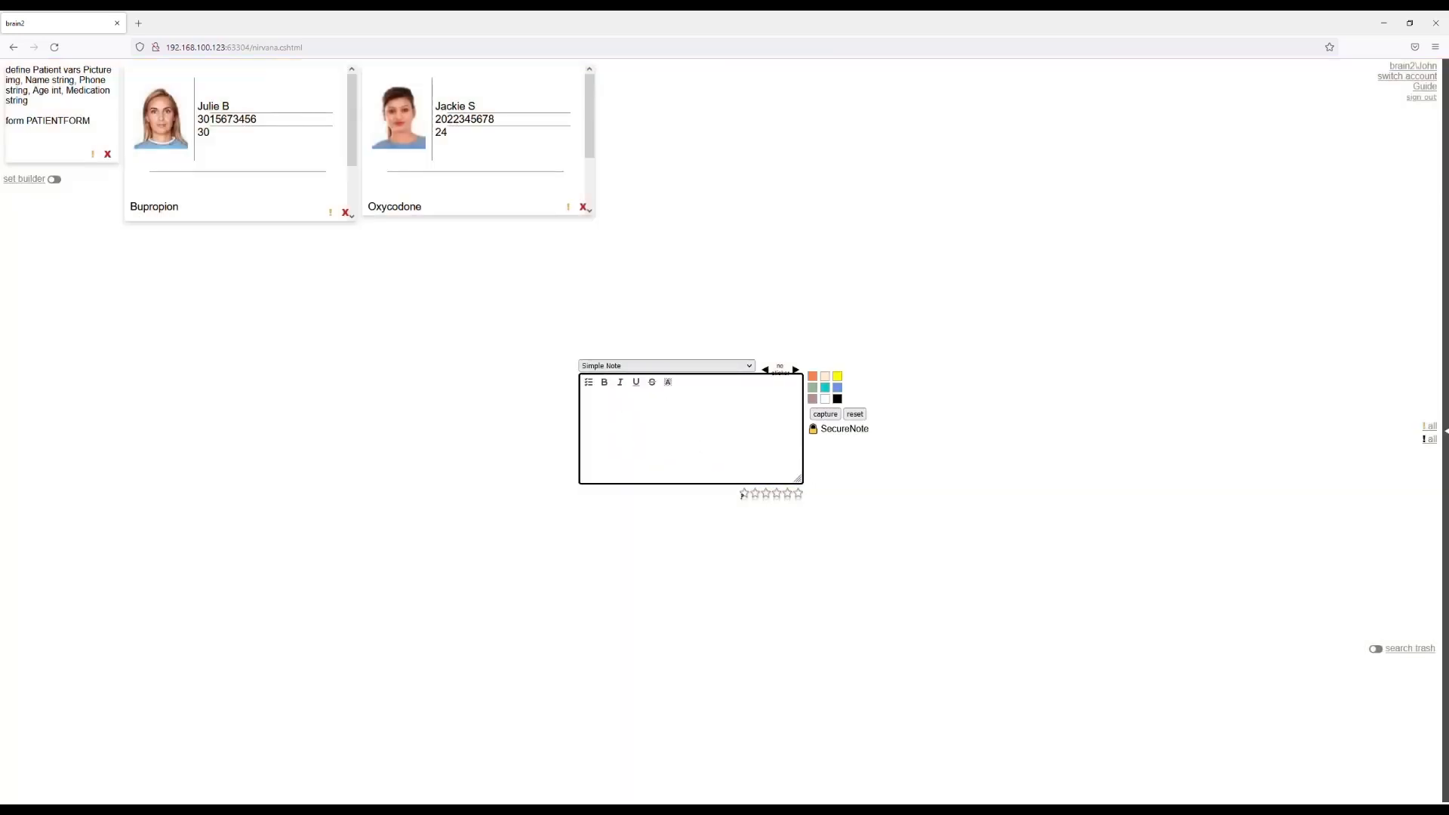
Look through the notes in the trash and return to the saved notes.
{"action": "scroll", "coordinate": [712, 173], "scroll_direction": "down", "scroll_amount": 3}
{"action": "scroll", "coordinate": [715, 173], "scroll_direction": "up", "scroll_amount": 3}
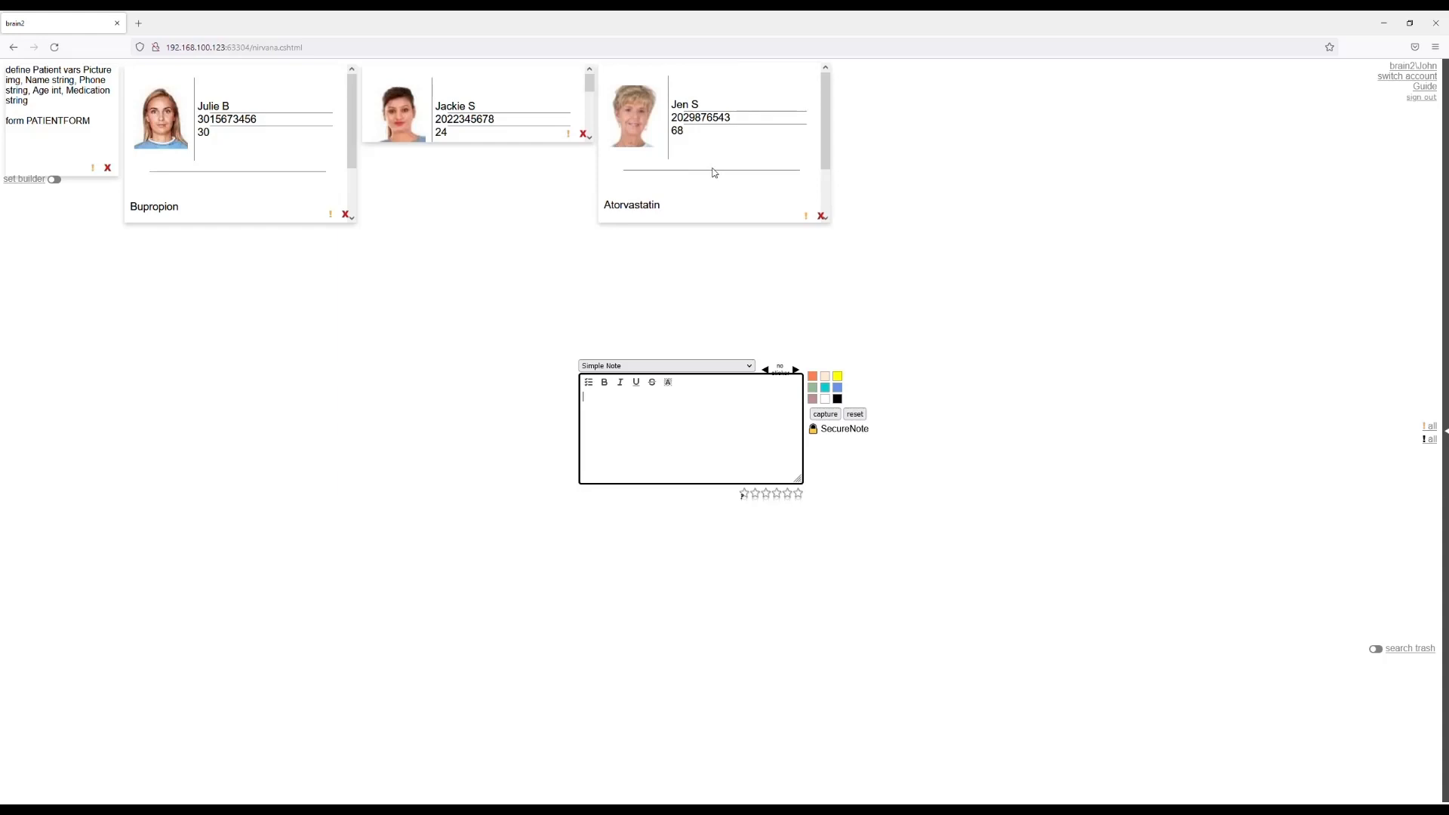
{"action": "left_click", "coordinate": [1408, 651]}
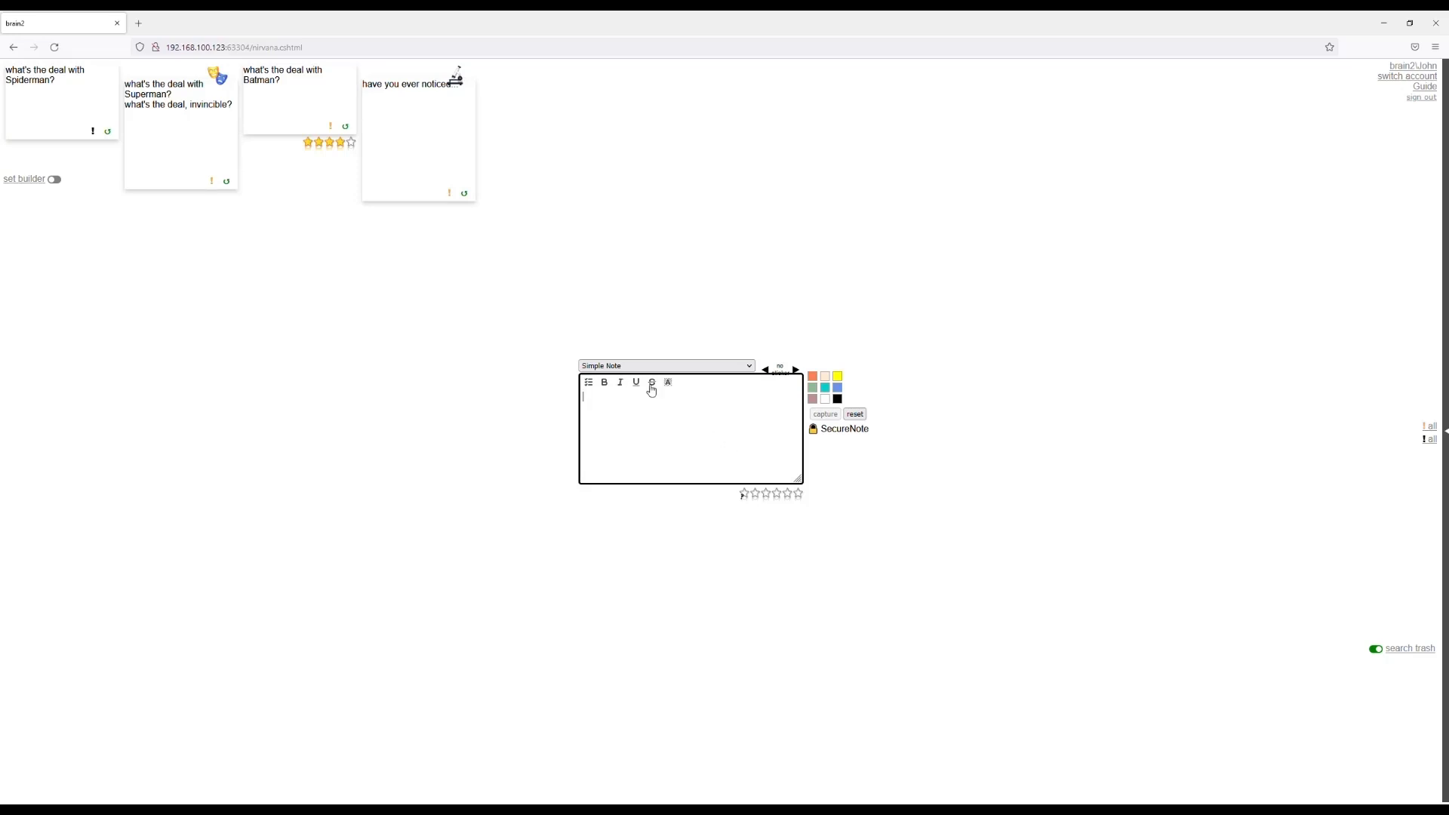
{"action": "left_click", "coordinate": [1404, 654]}
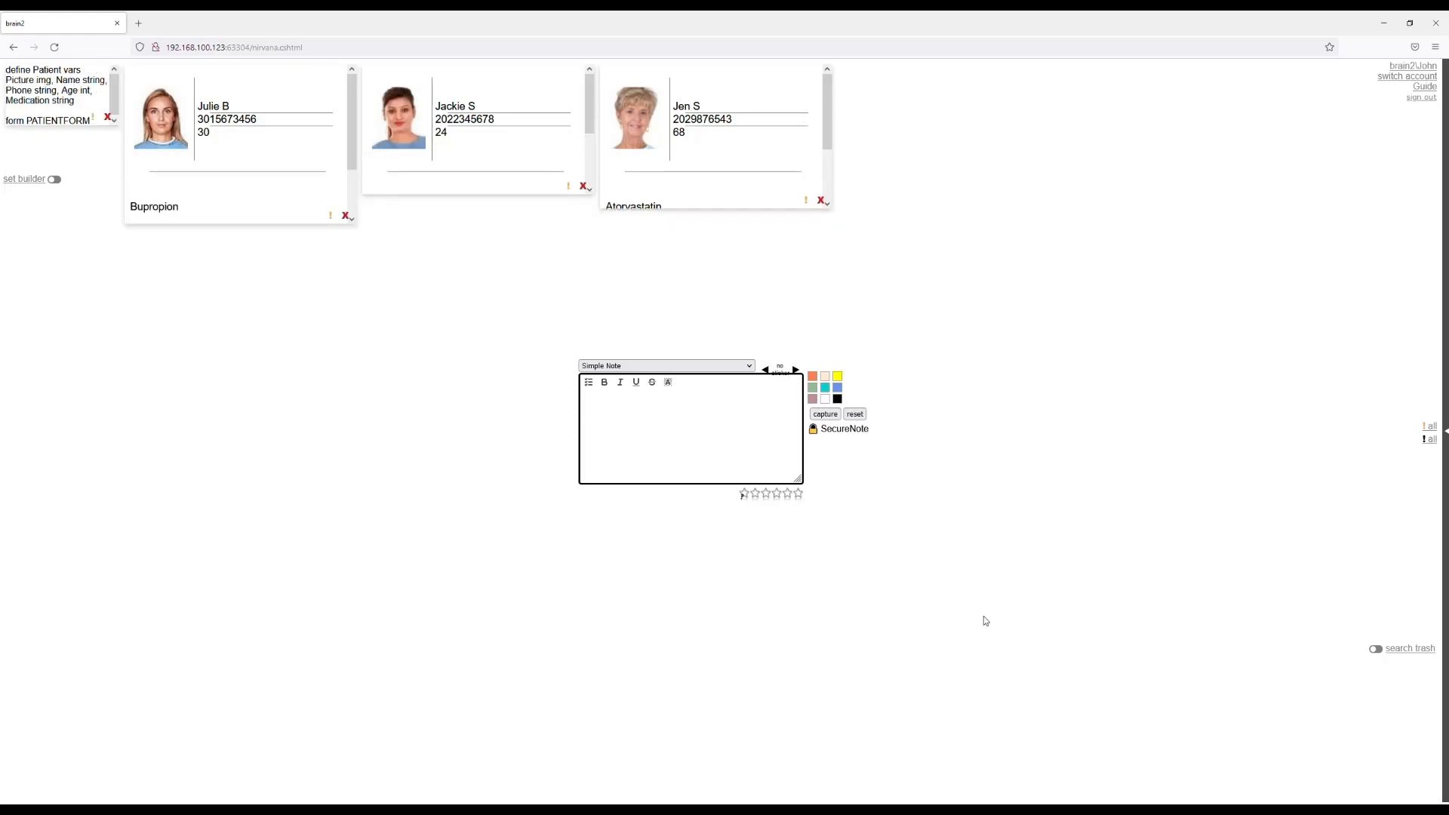
Switch the note type to bQL, agreeing to leave the blank Simple Note.
{"action": "left_click", "coordinate": [677, 367]}
{"action": "left_click", "coordinate": [627, 412]}
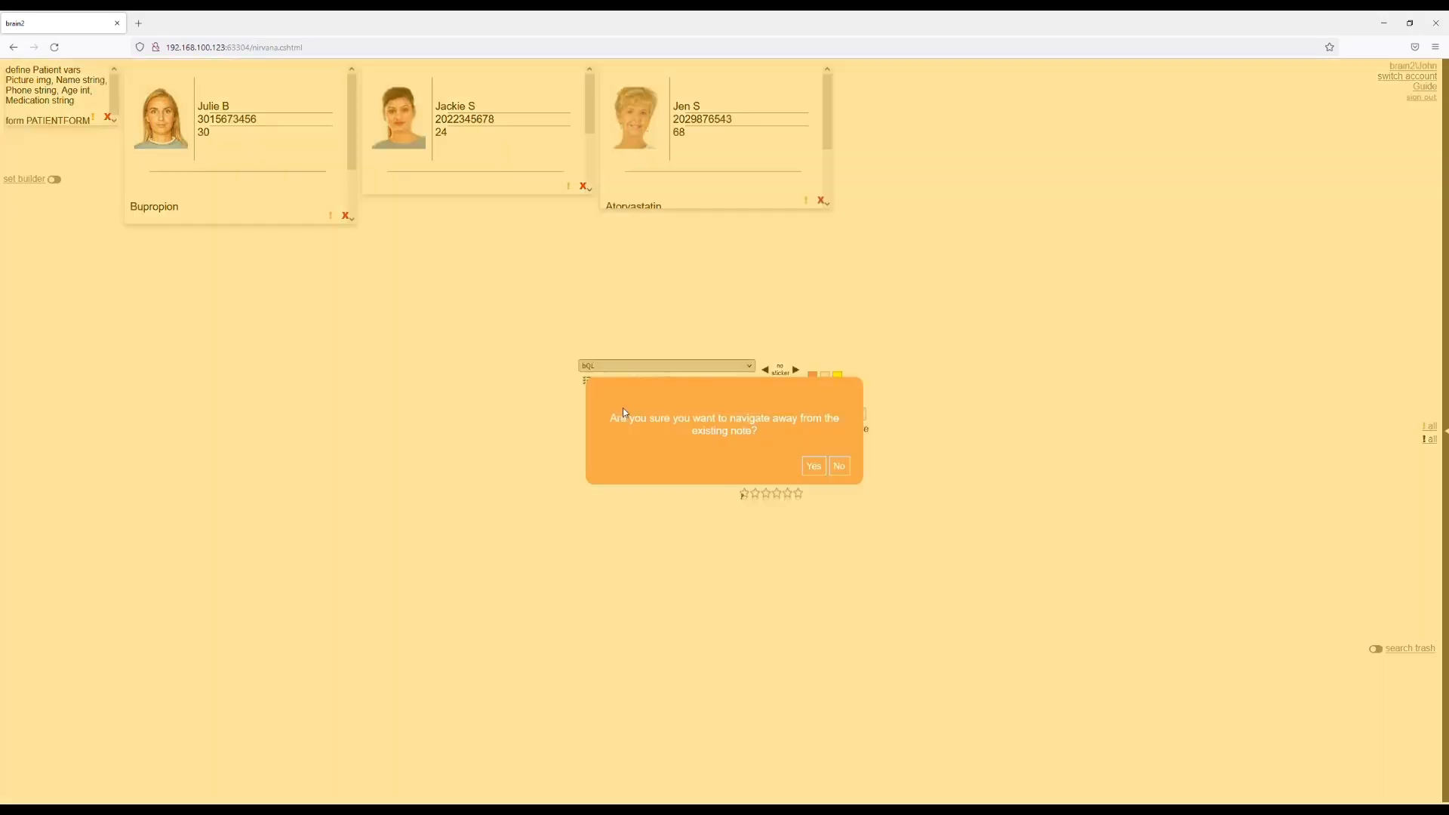
{"action": "left_click", "coordinate": [814, 467]}
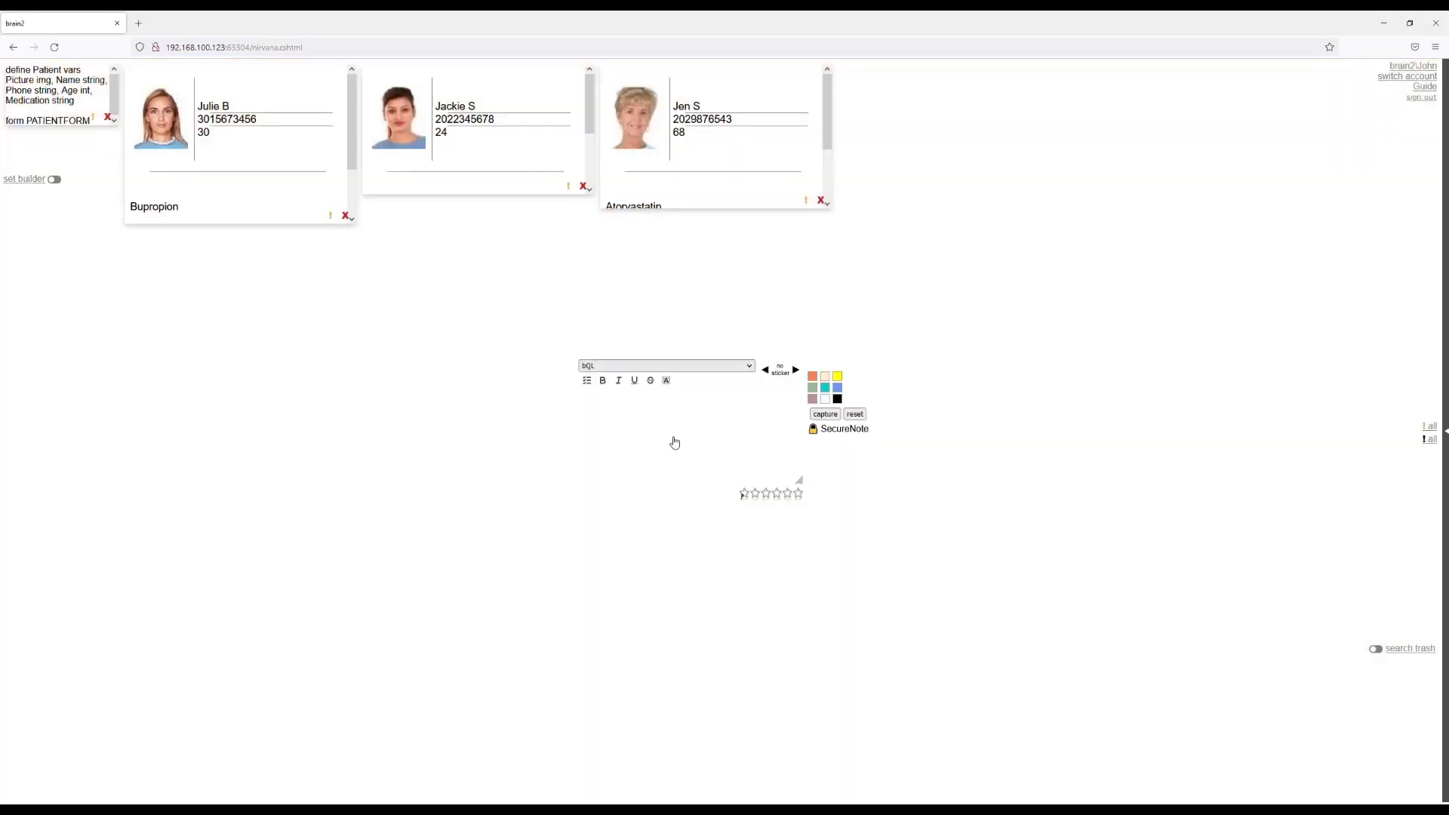
Write the query "bQL: table(series(Patient.Phone))" and capture it as a note, resetting the entry.
{"action": "left_click", "coordinate": [661, 412]}
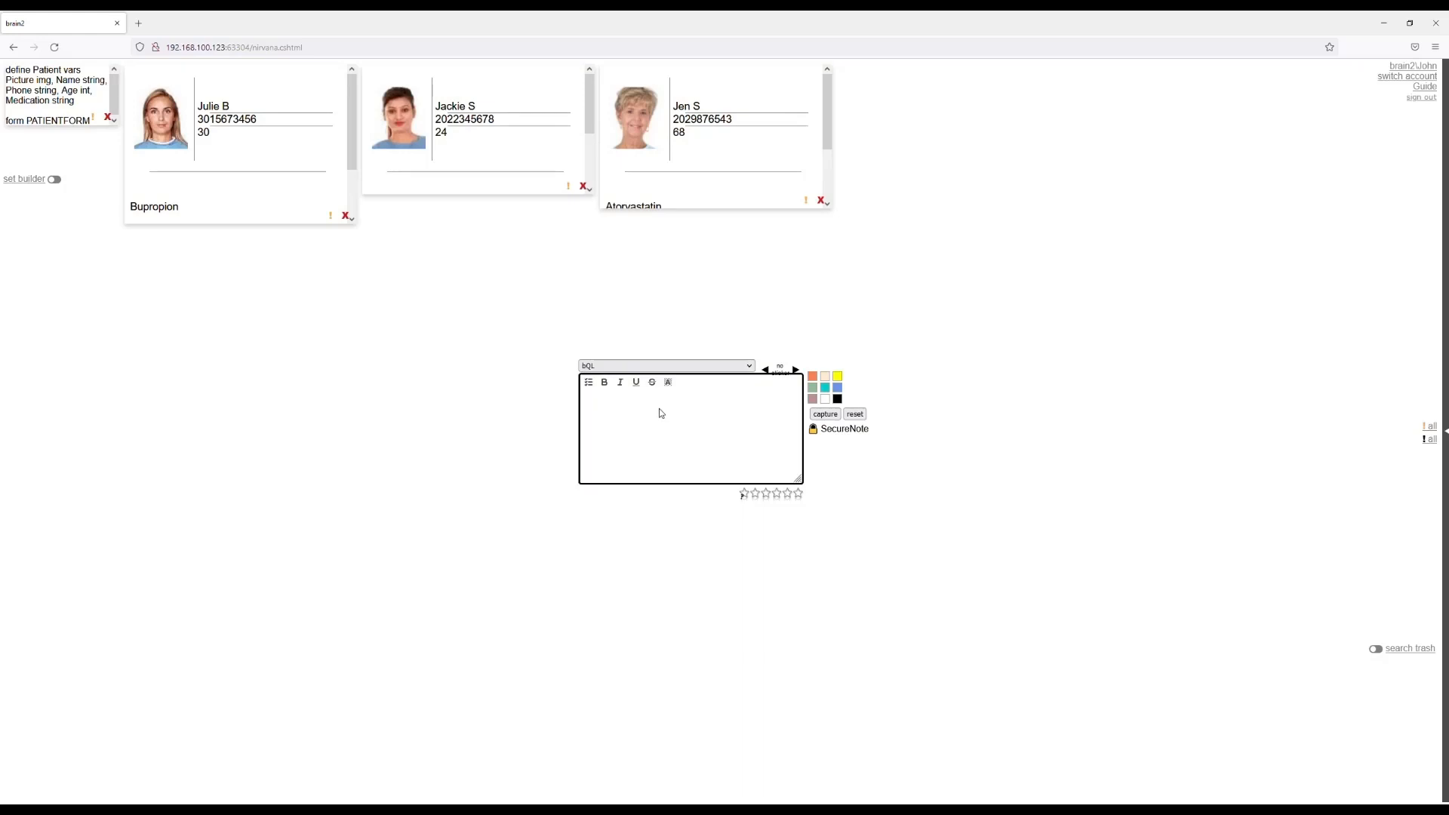
{"action": "type", "text": "bQL"}
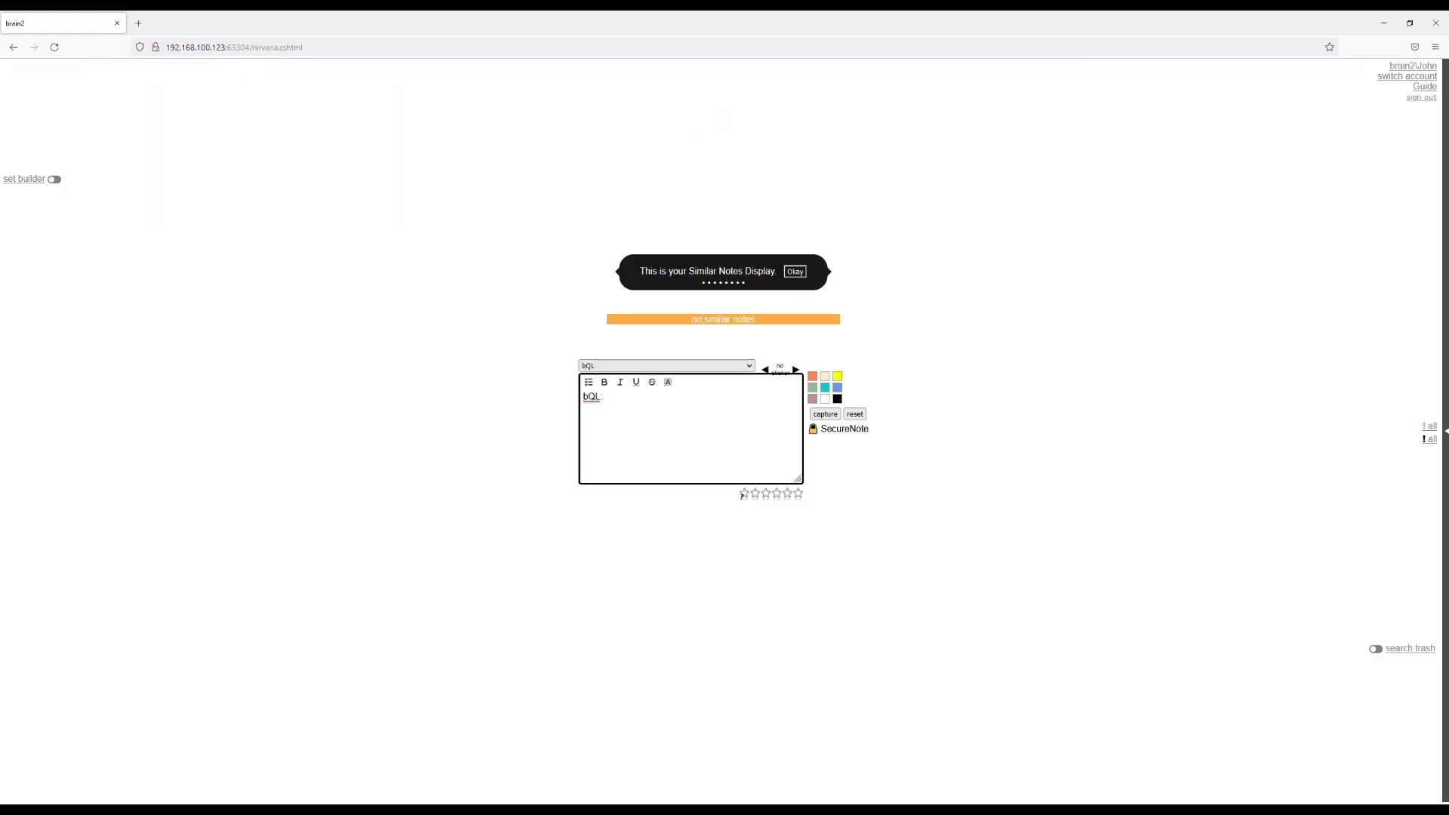
{"action": "type", "text": " table(series(Patient Mediction"}
{"action": "left_click_drag", "start_coordinate": [734, 404], "coordinate": [692, 404]}
{"action": "key", "text": "BackSpace"}
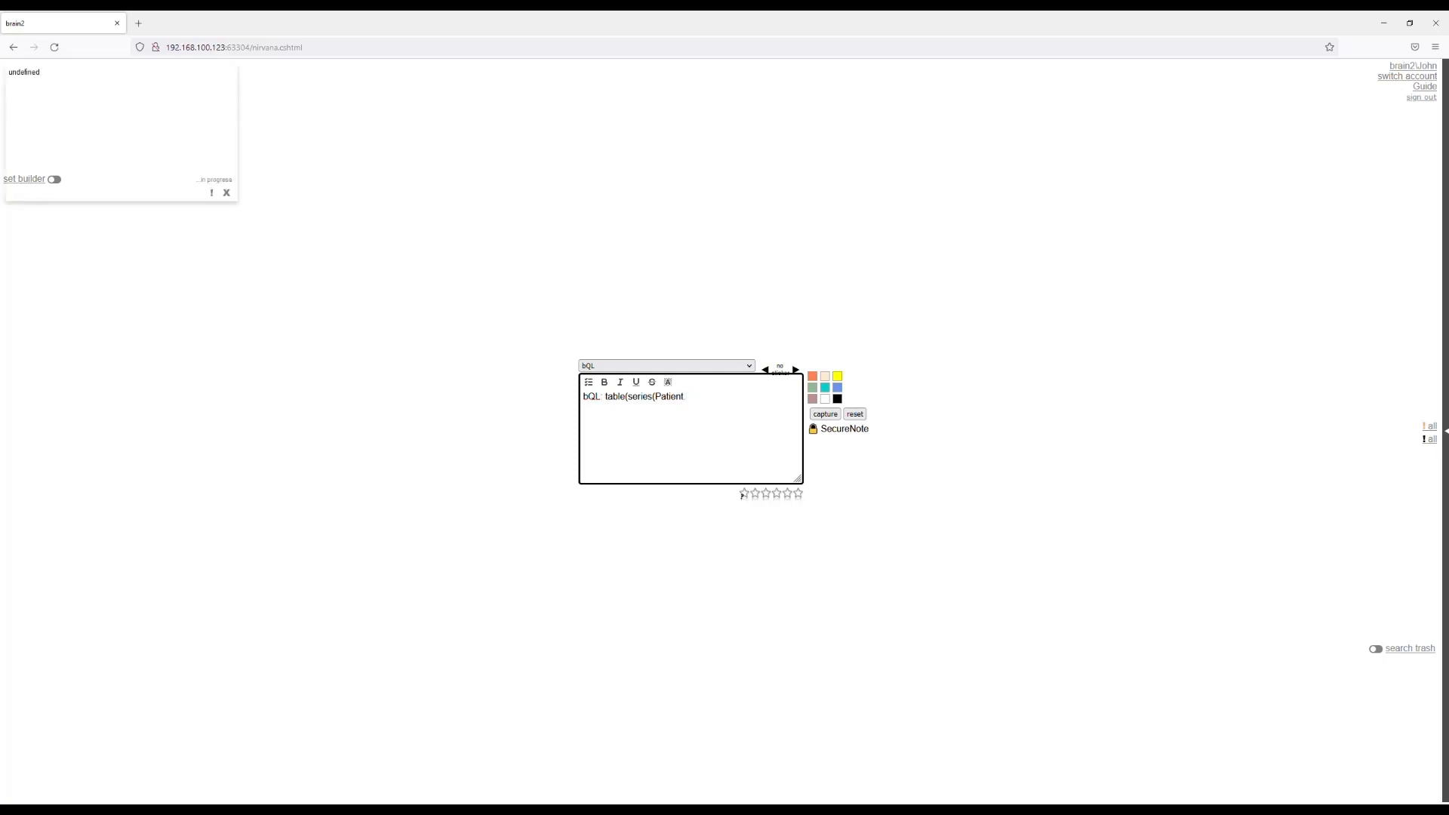
{"action": "type", "text": "Phone"}
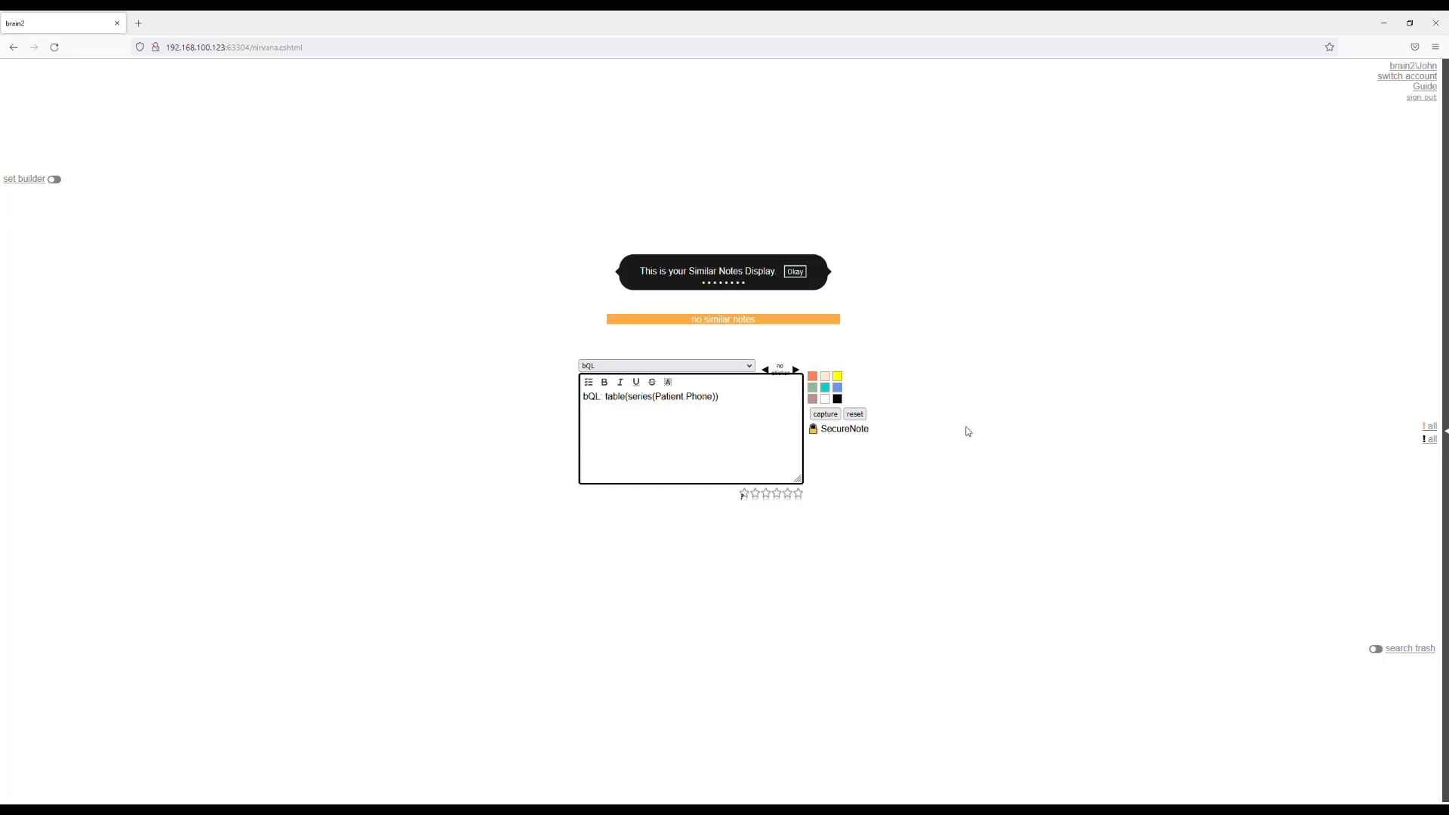
{"action": "left_click", "coordinate": [825, 415]}
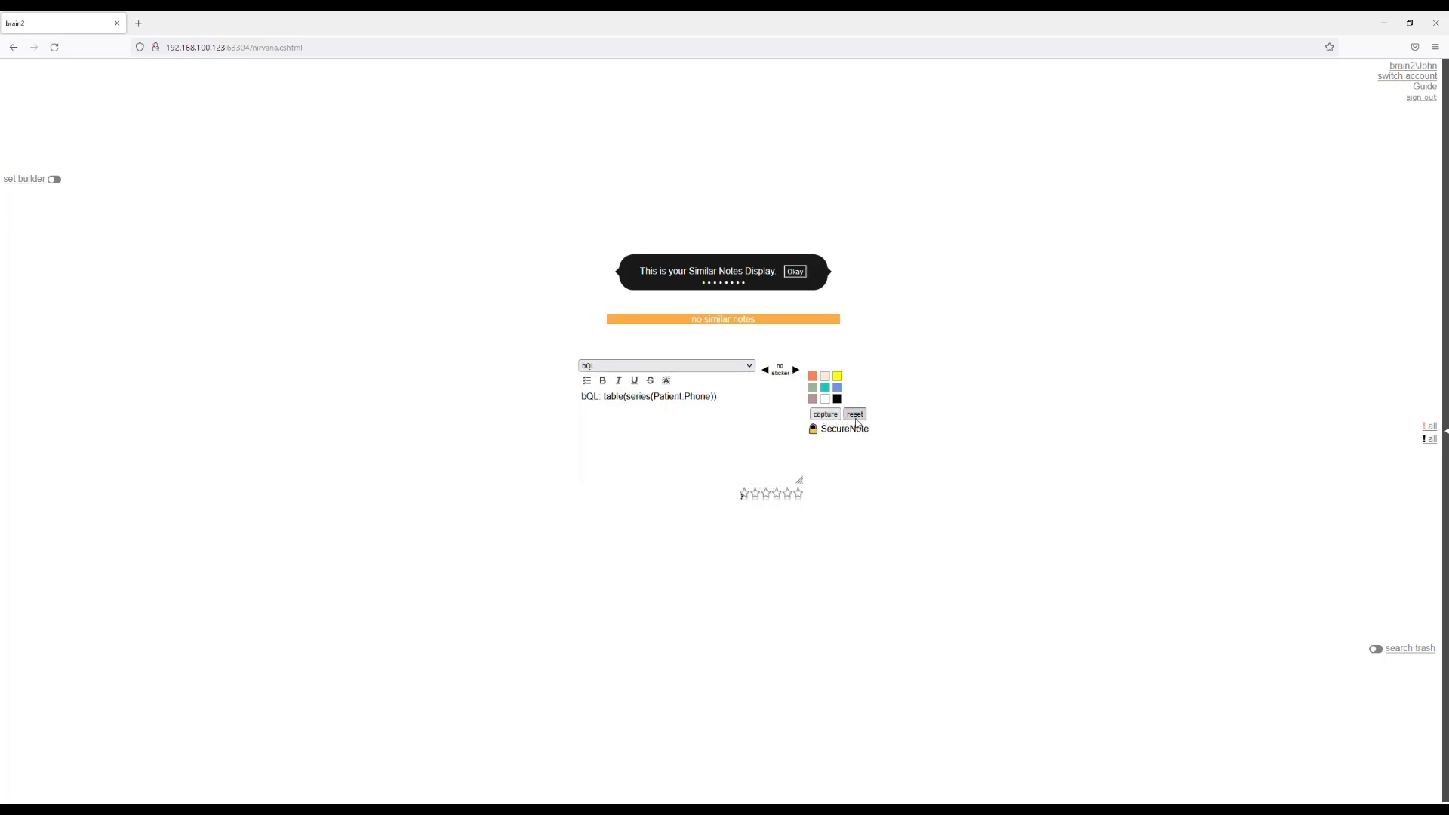
{"action": "left_click", "coordinate": [856, 420]}
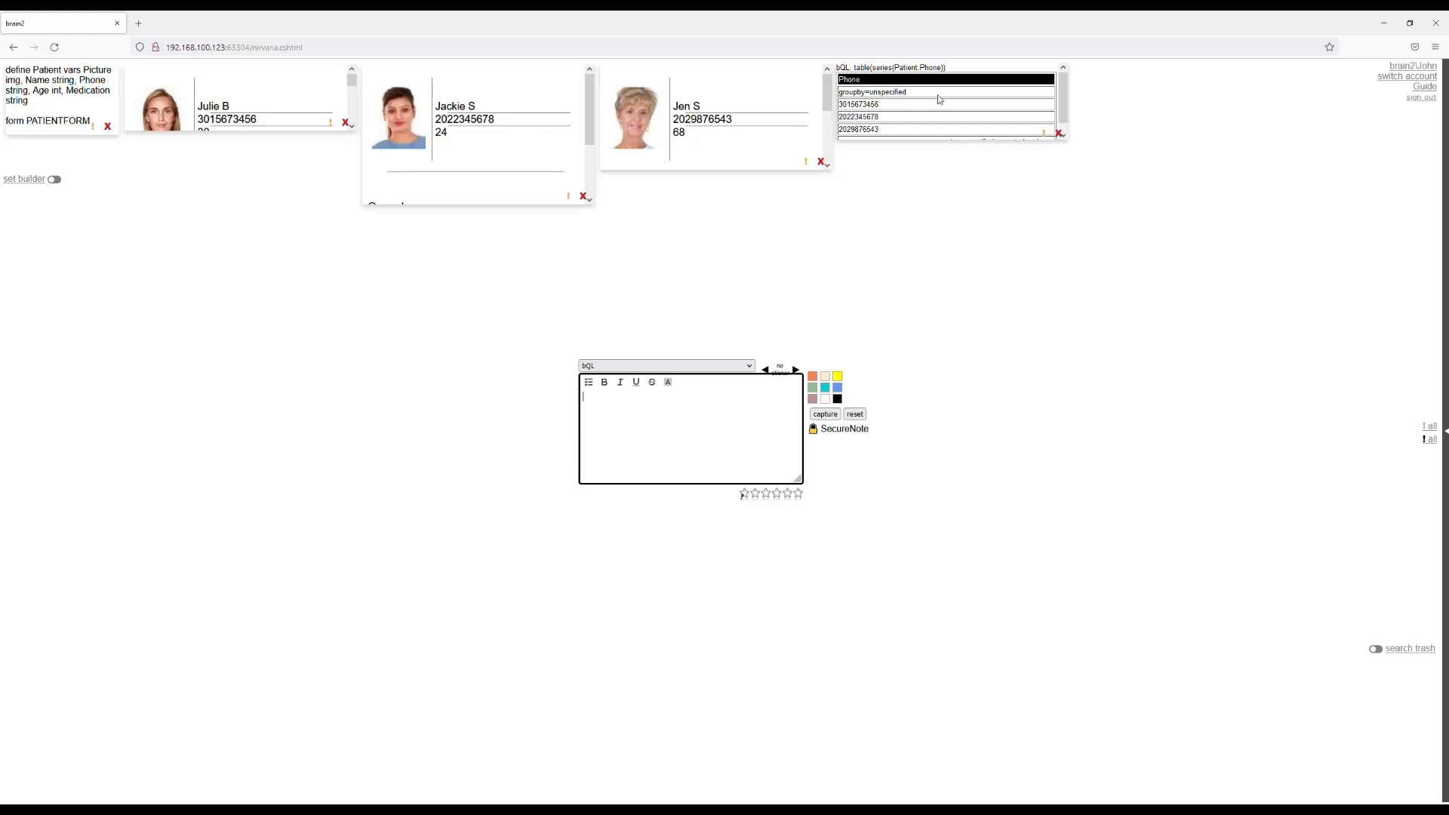
Save a new set named "patient numbers" and add the bQL phone table note to the set builder.
{"action": "left_click", "coordinate": [39, 180]}
{"action": "left_click", "coordinate": [50, 198]}
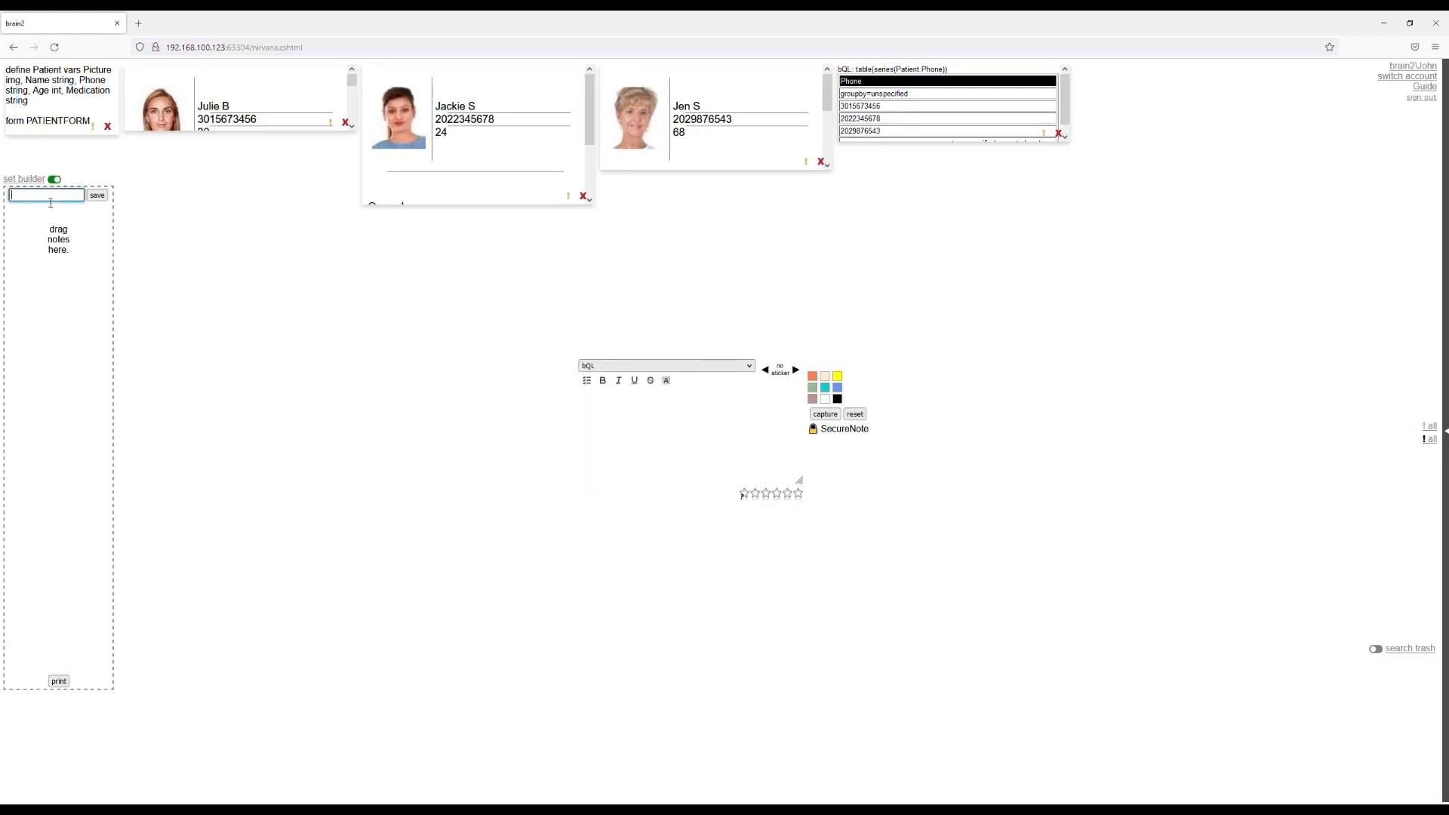
{"action": "type", "text": "patient numbers"}
{"action": "left_click", "coordinate": [95, 198]}
{"action": "left_click_drag", "start_coordinate": [908, 100], "coordinate": [40, 234]}
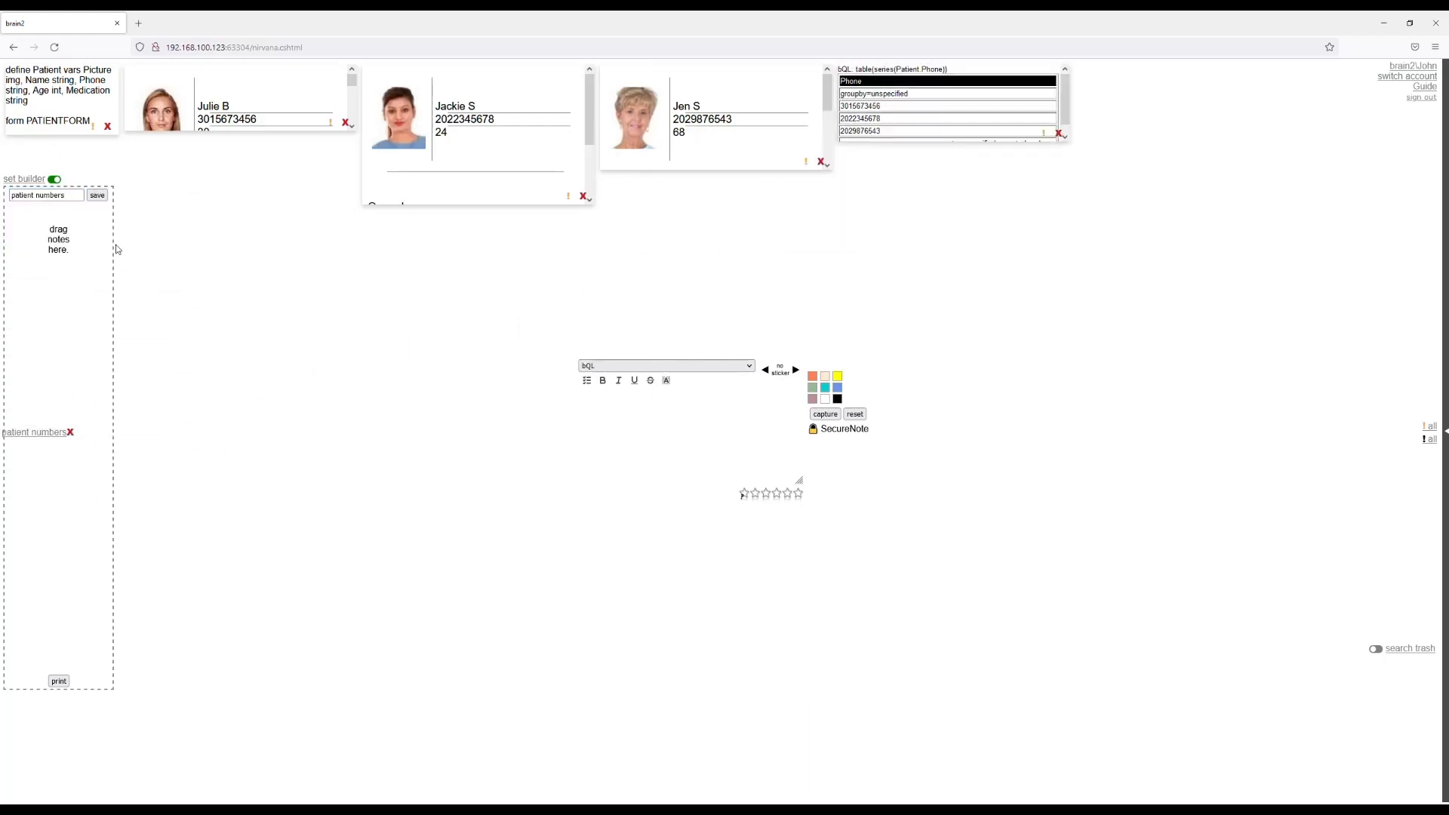
{"action": "left_click_drag", "start_coordinate": [945, 79], "coordinate": [43, 225]}
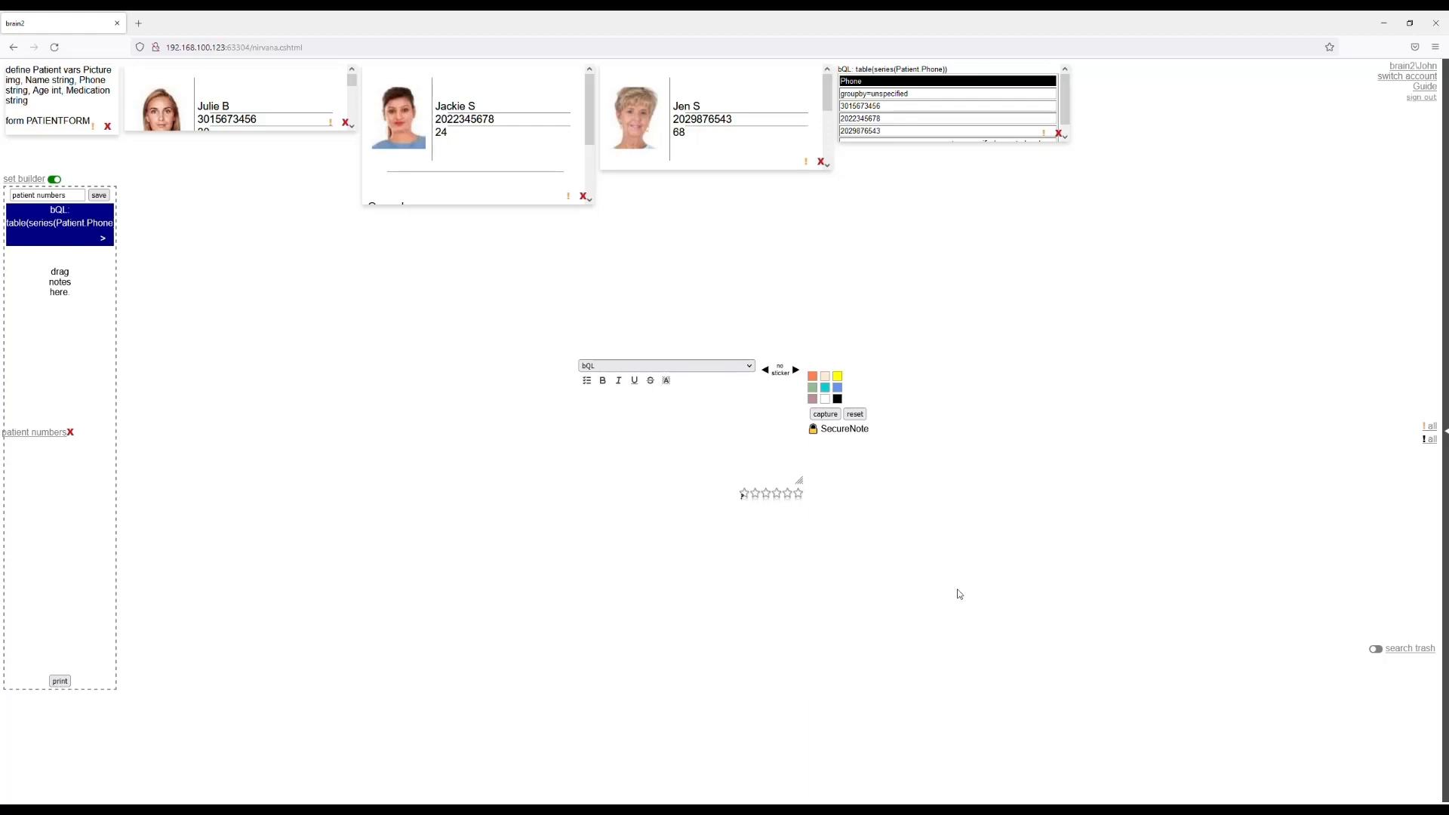
Switch the note type to Definition, agreeing to leave the blank bQL entry.
{"action": "left_click", "coordinate": [645, 399]}
{"action": "left_click", "coordinate": [815, 466]}
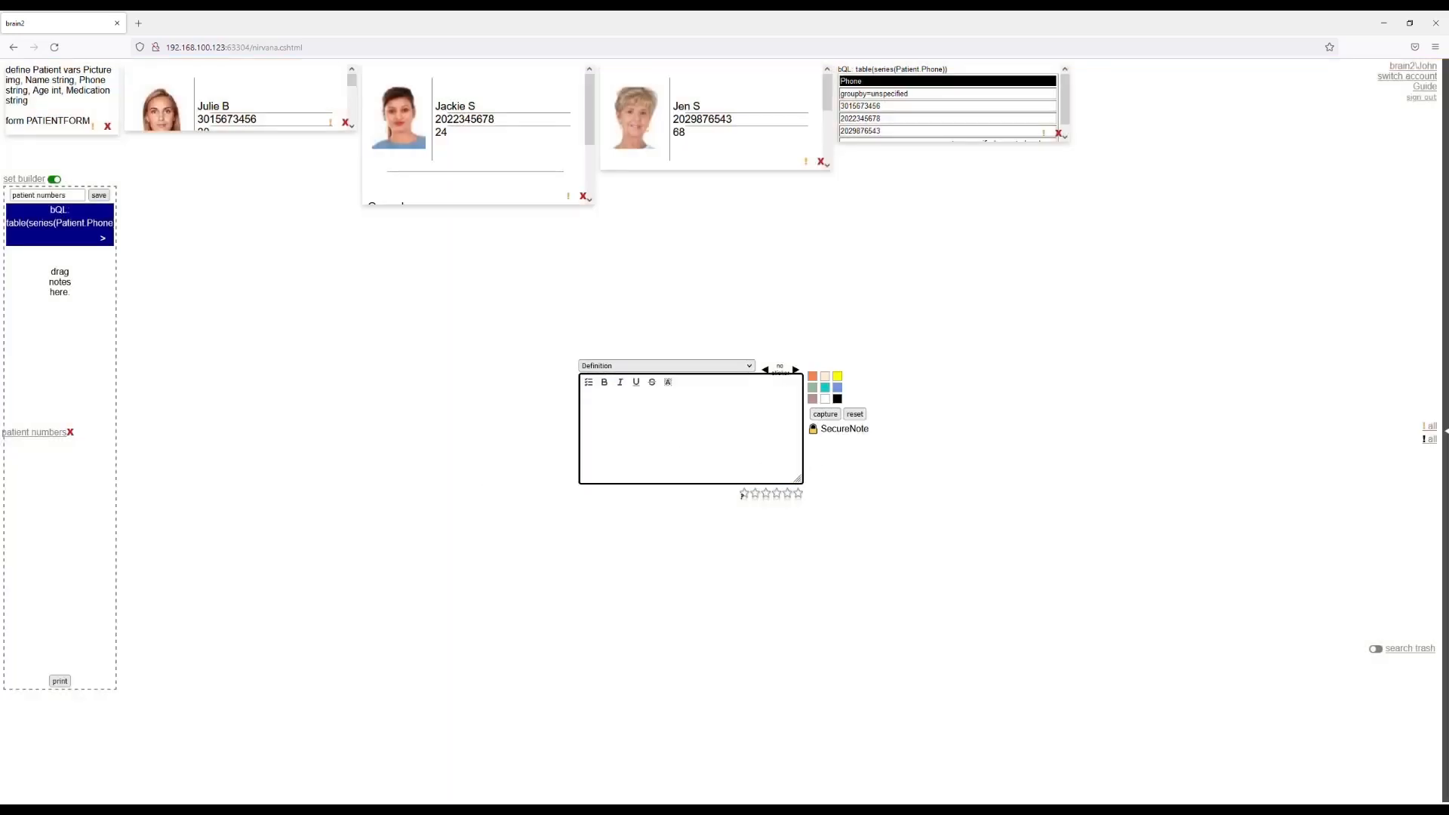
Write the definition line "define Medication vars Name string, Side Effects text" in the blank note.
{"action": "left_click", "coordinate": [636, 446]}
{"action": "type", "text": "din"}
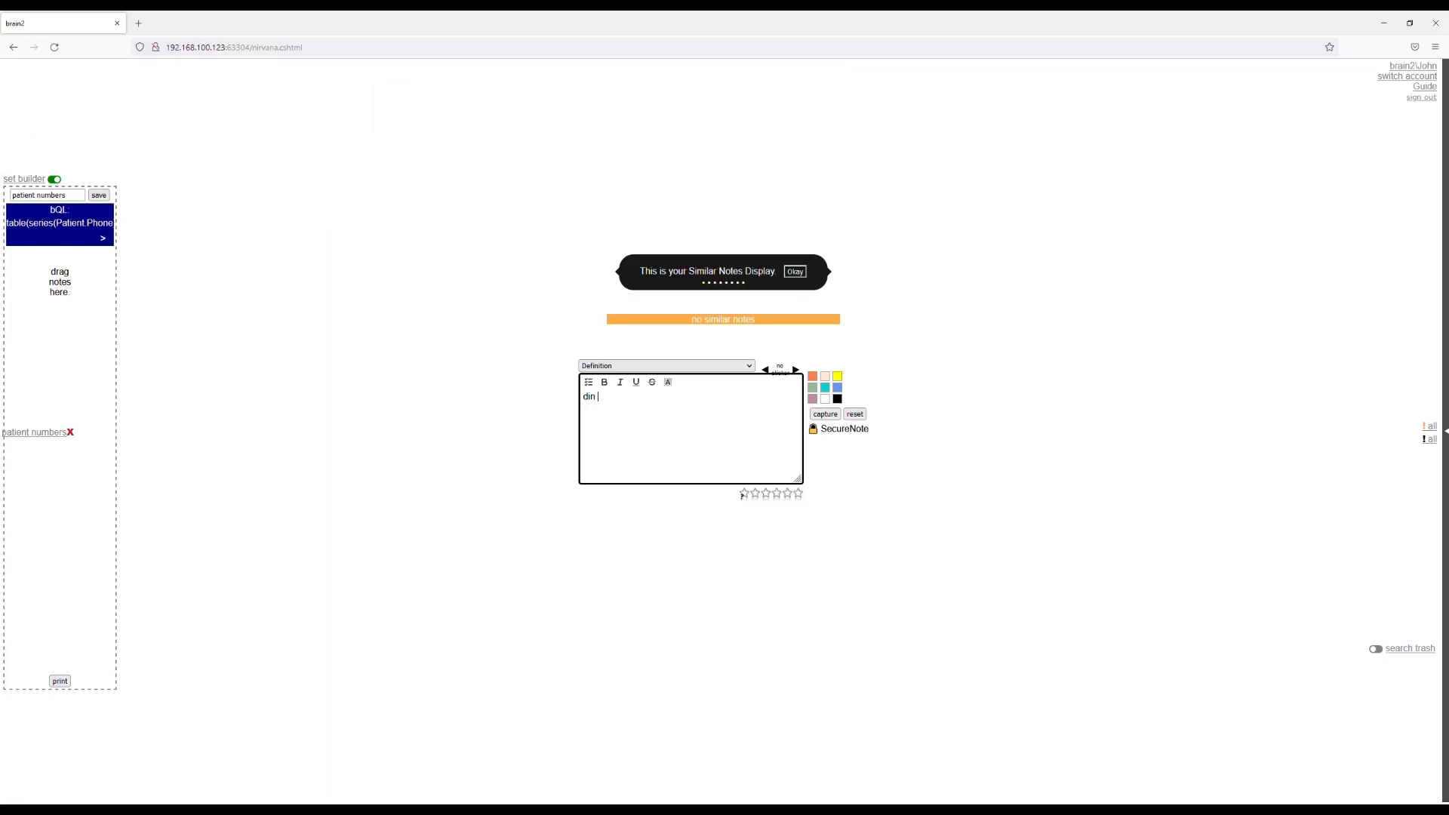
{"action": "key", "text": "BackSpace"}
{"action": "type", "text": "efi"}
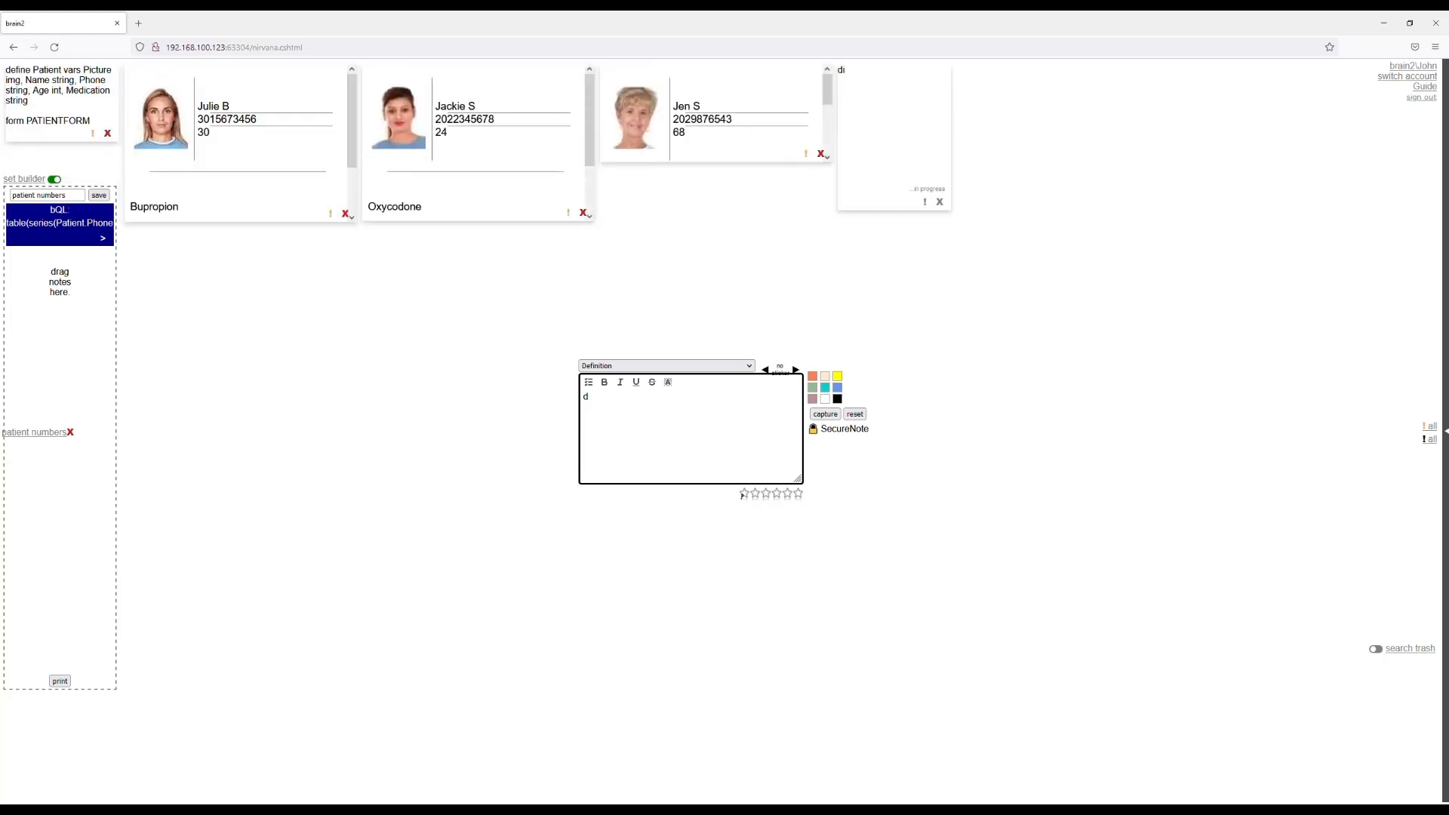
{"action": "type", "text": "efine Medication var"}
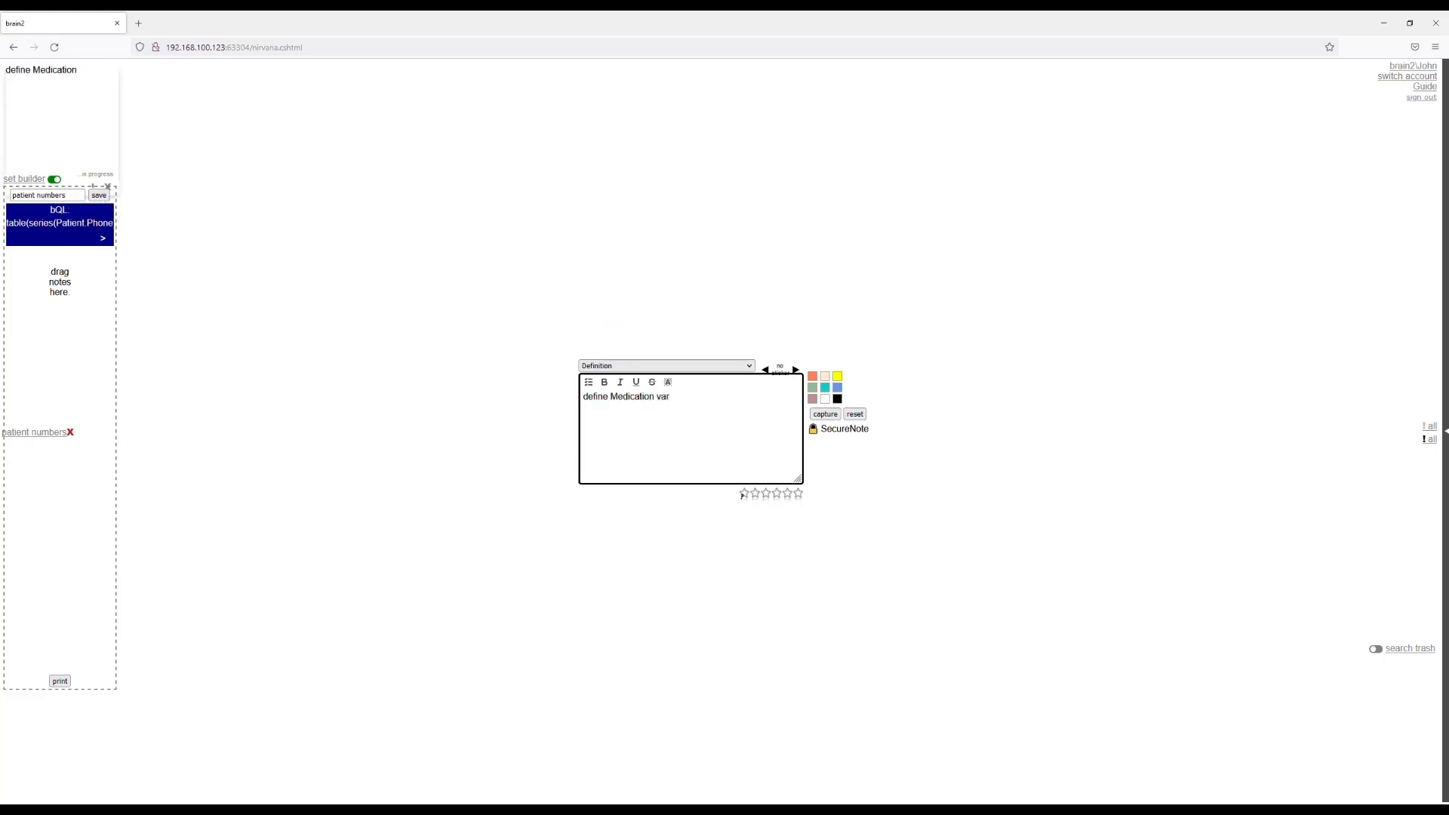
{"action": "type", "text": "s Name str"}
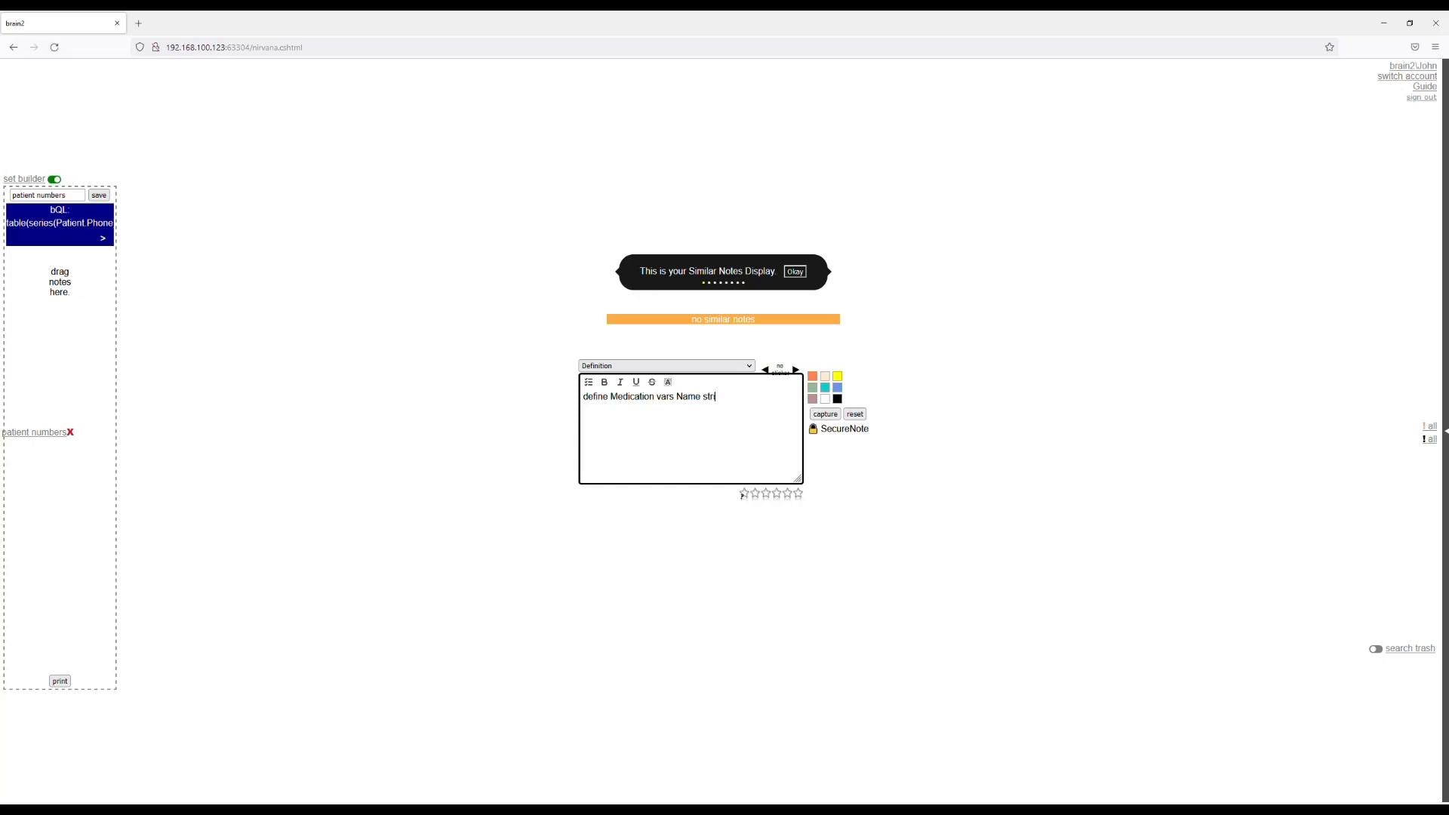
{"action": "type", "text": "ing, Side Effe"}
{"action": "type", "text": "cts tex"}
{"action": "type", "text": "create"}
Add the line "form MEDFORM" to the Medication definition and agree to leave PATIENTFORM in the form builder.
{"action": "key", "text": "BackSpace"}
{"action": "key", "text": "BackSpace"}
{"action": "key", "text": "BackSpace"}
{"action": "key", "text": "BackSpace"}
{"action": "key", "text": "BackSpace"}
{"action": "key", "text": "BackSpace"}
{"action": "type", "text": "fo"}
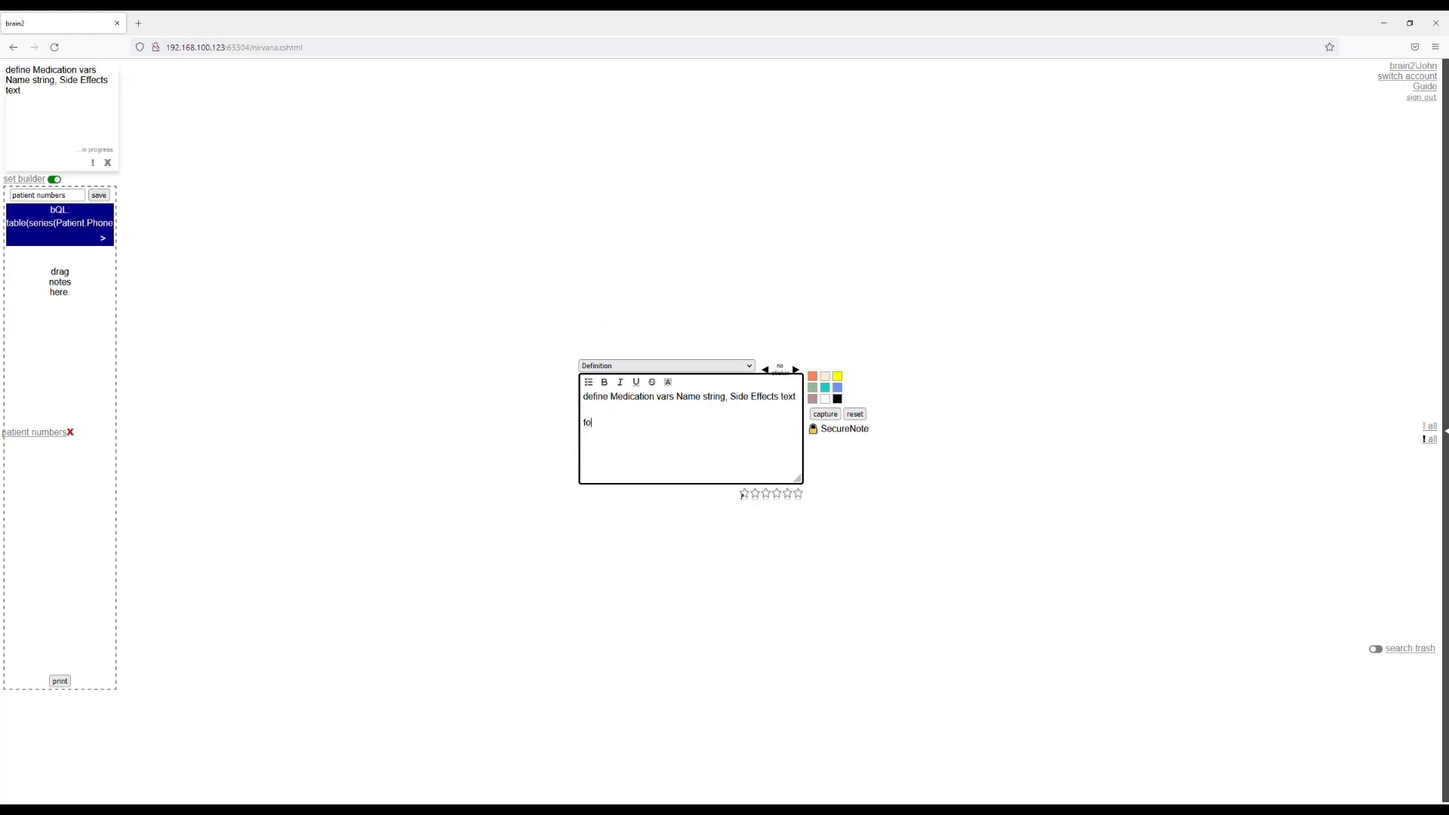
{"action": "type", "text": "rm MEDFORM"}
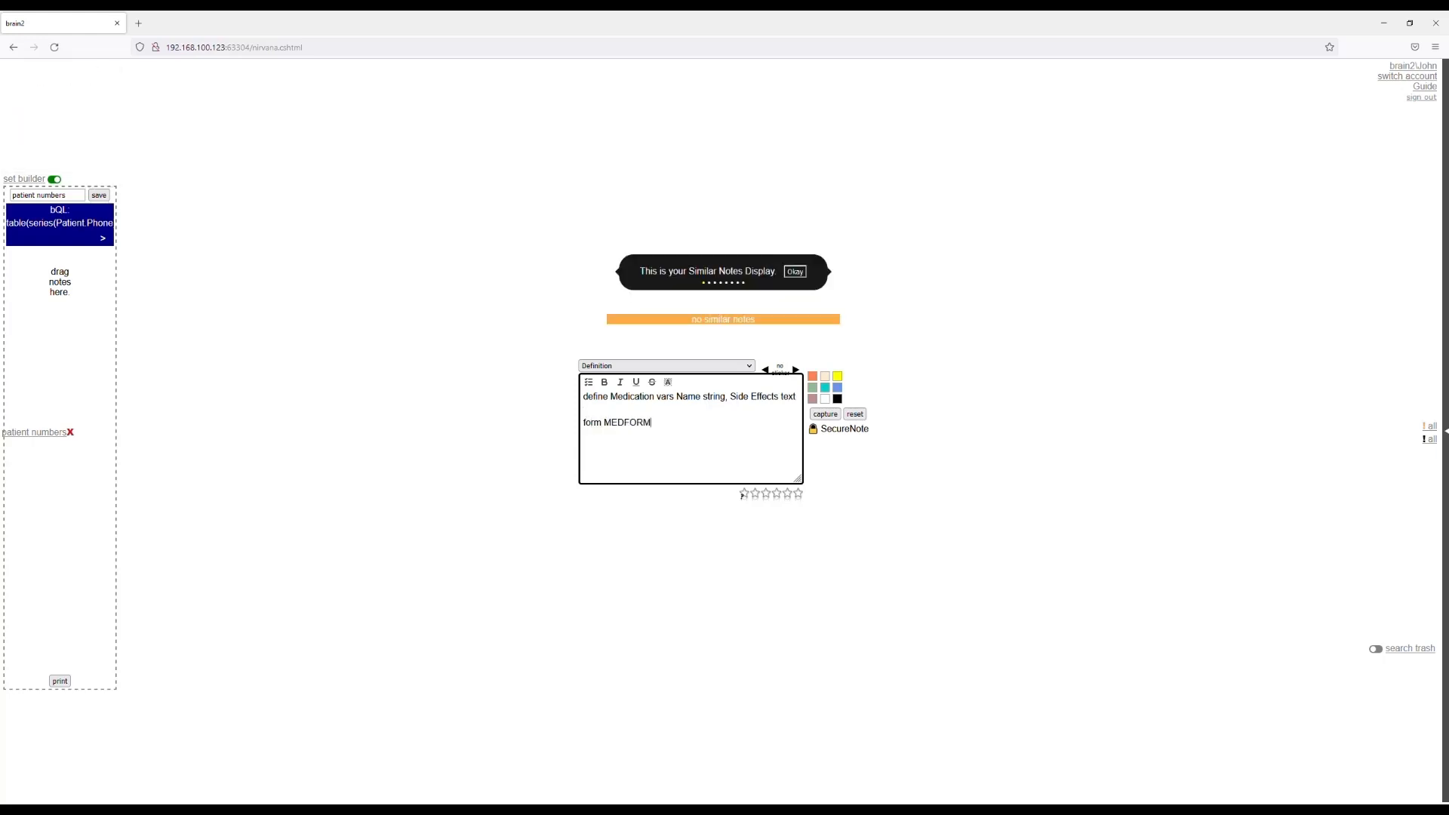
{"action": "key", "text": "Return"}
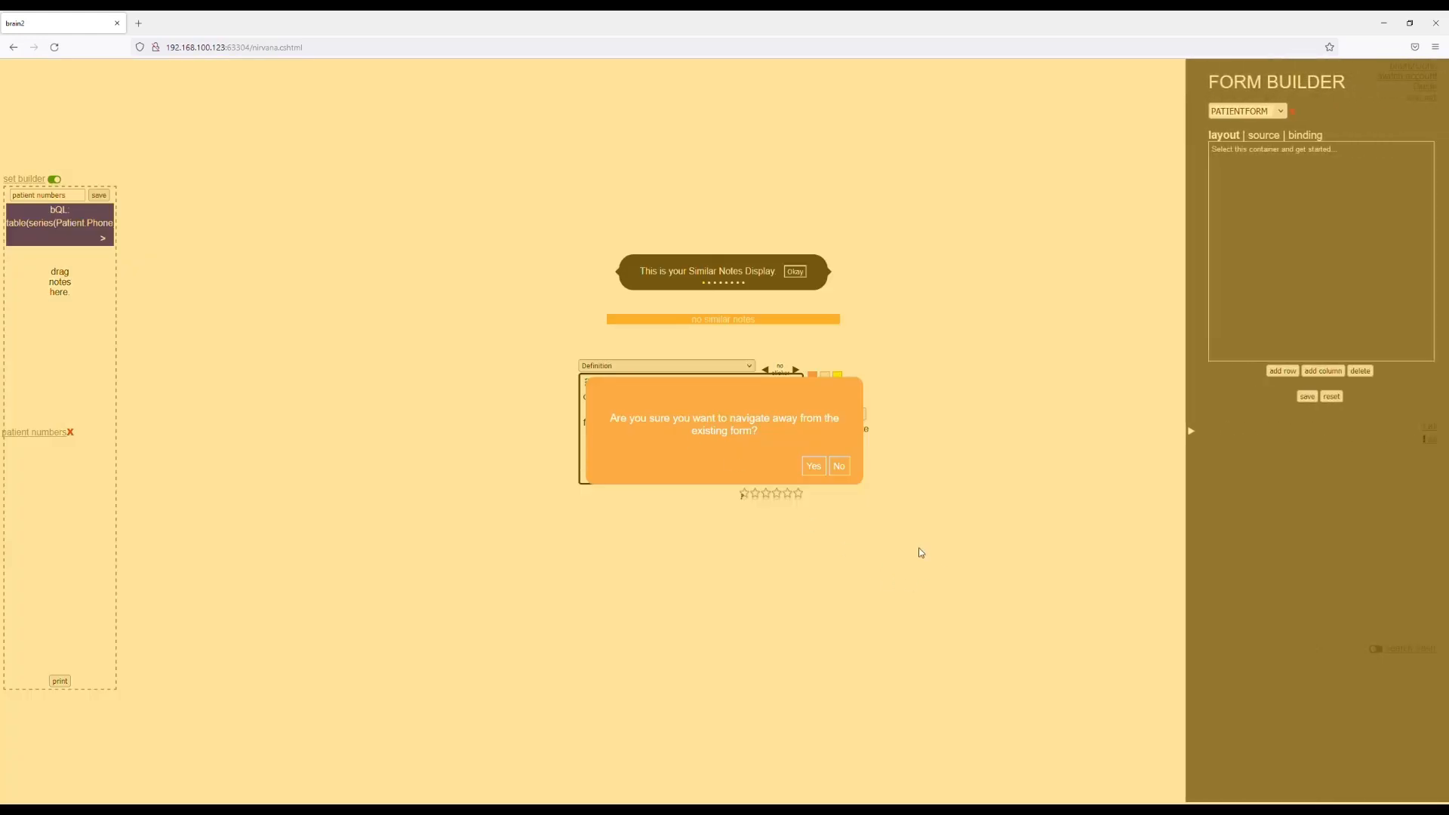
{"action": "left_click", "coordinate": [822, 469]}
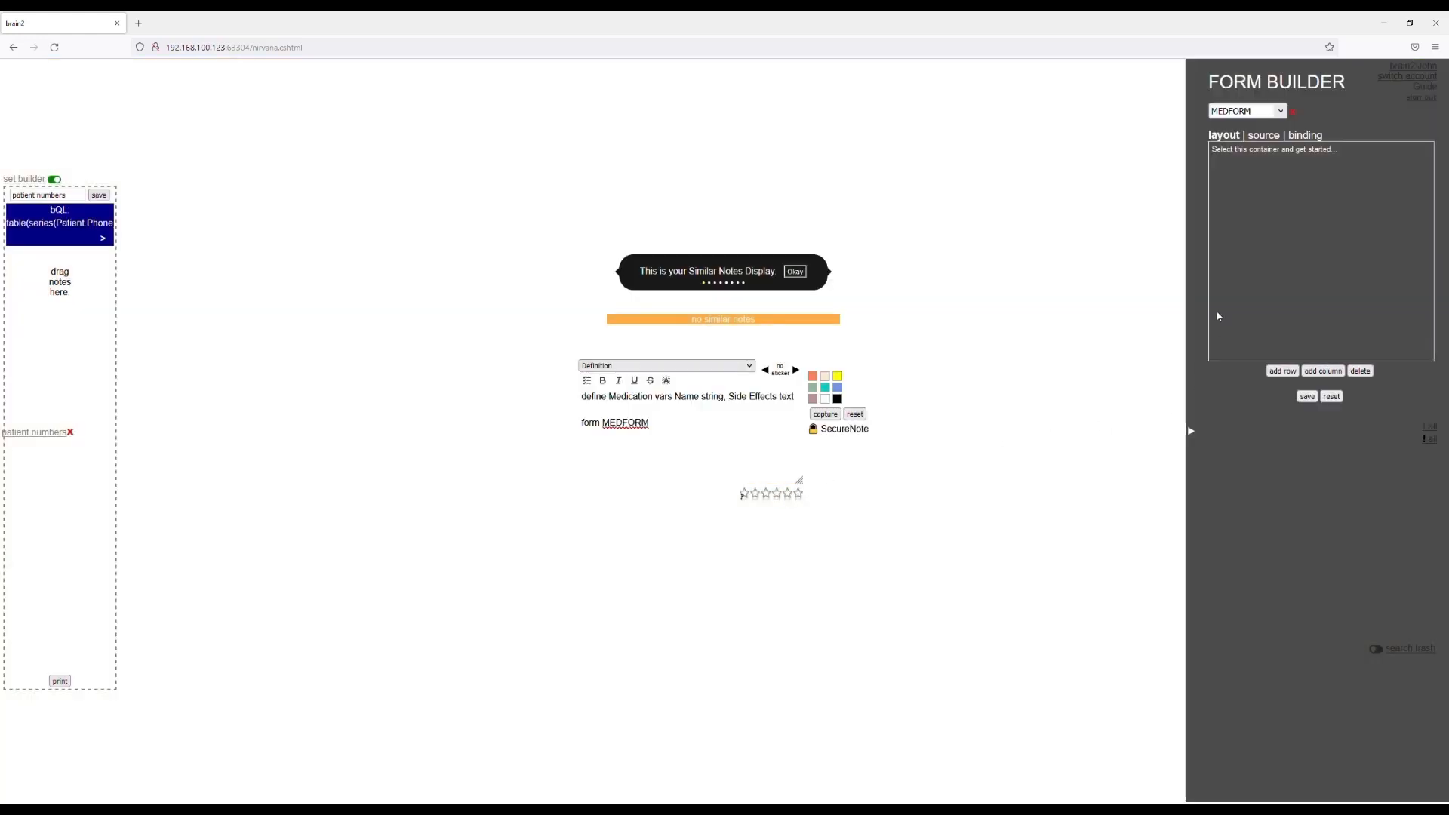
Lay out MEDFORM with two stacked full-width rows, shorten the first row and save the form.
{"action": "left_click", "coordinate": [1294, 315]}
{"action": "left_click", "coordinate": [1283, 371]}
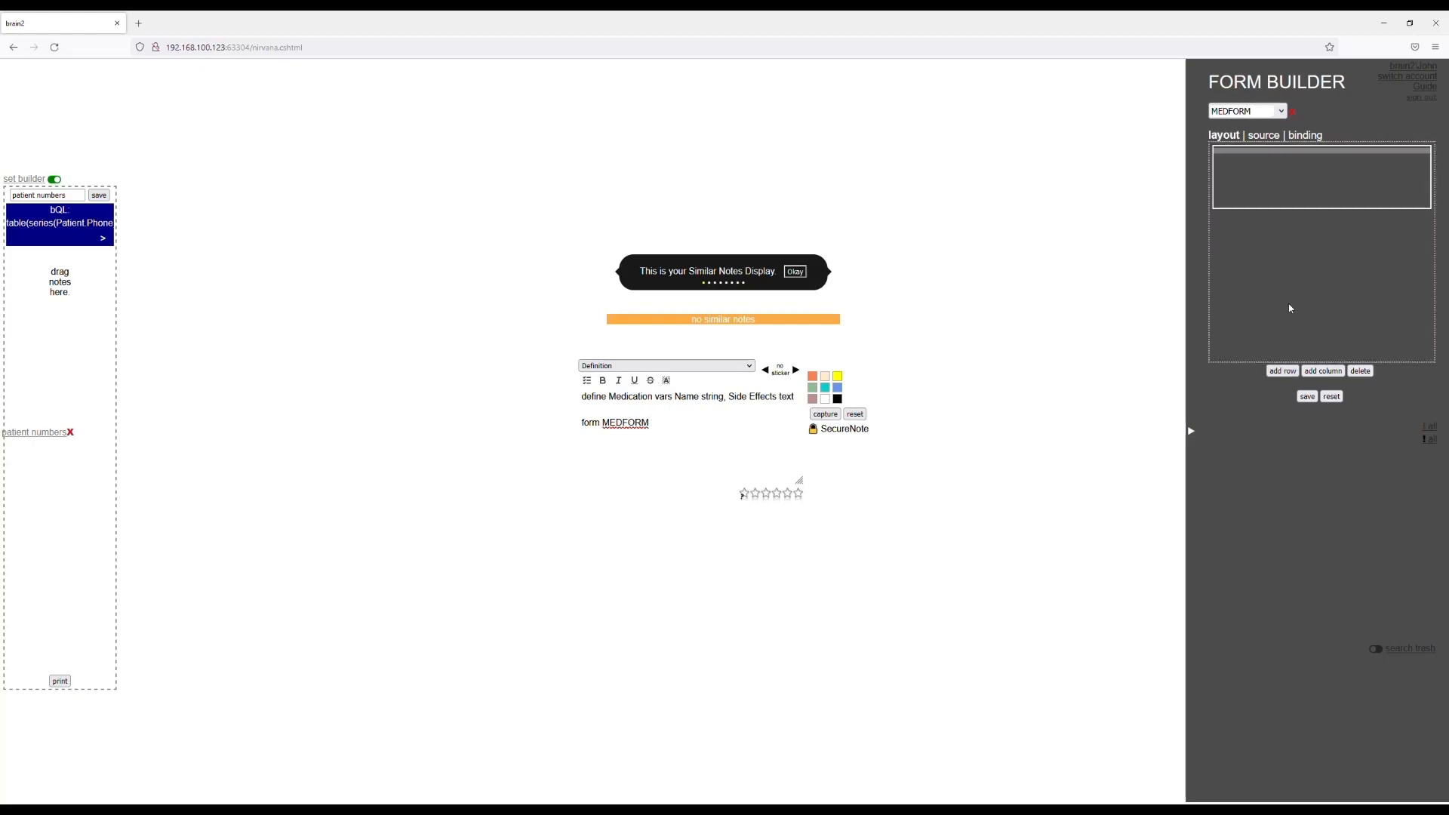
{"action": "left_click", "coordinate": [1283, 371]}
{"action": "left_click_drag", "start_coordinate": [1292, 209], "coordinate": [1292, 173]}
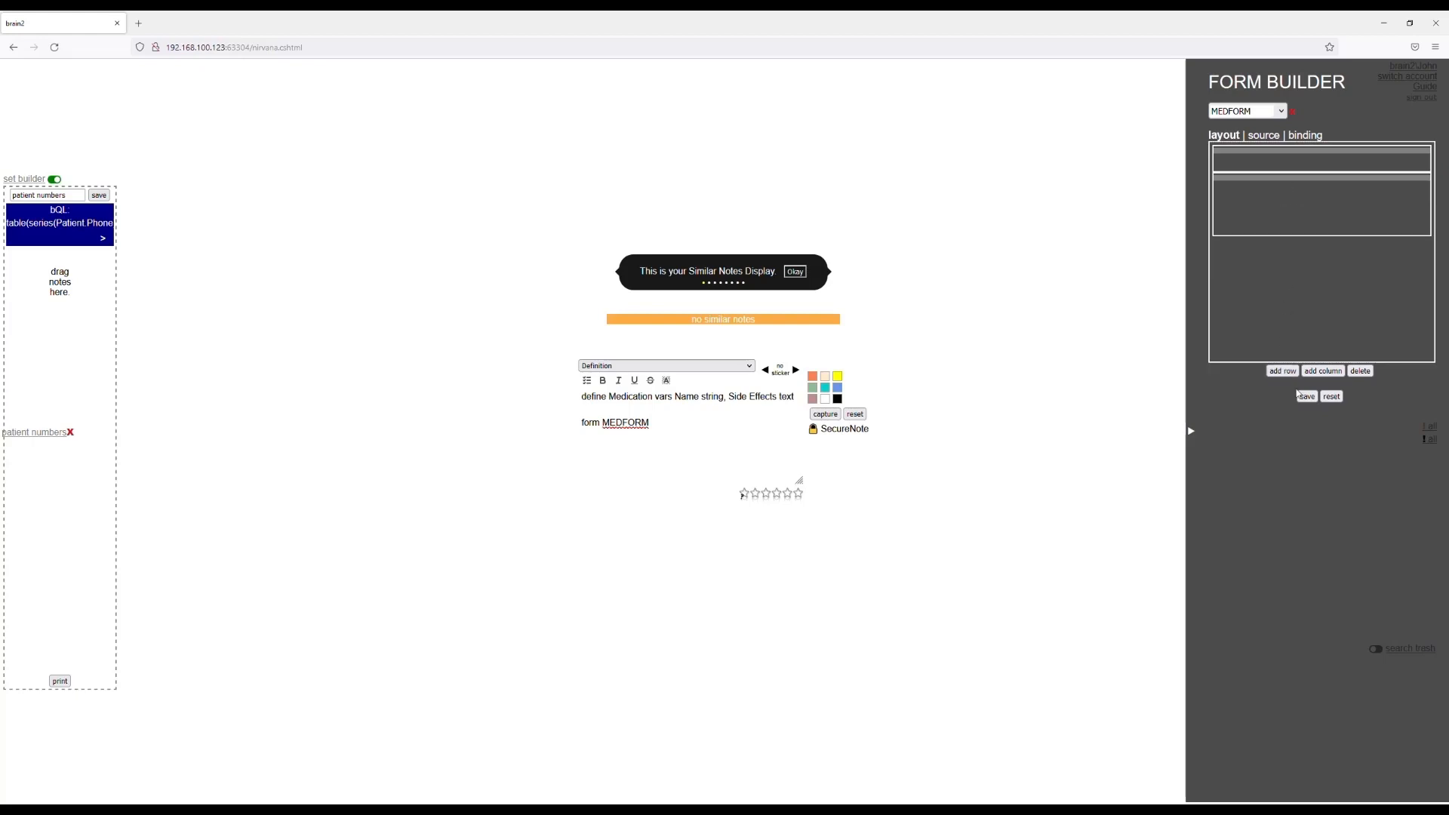
{"action": "left_click", "coordinate": [1307, 396]}
Close the form builder and reset the note entry holding the Medication definition.
{"action": "left_click", "coordinate": [1196, 432]}
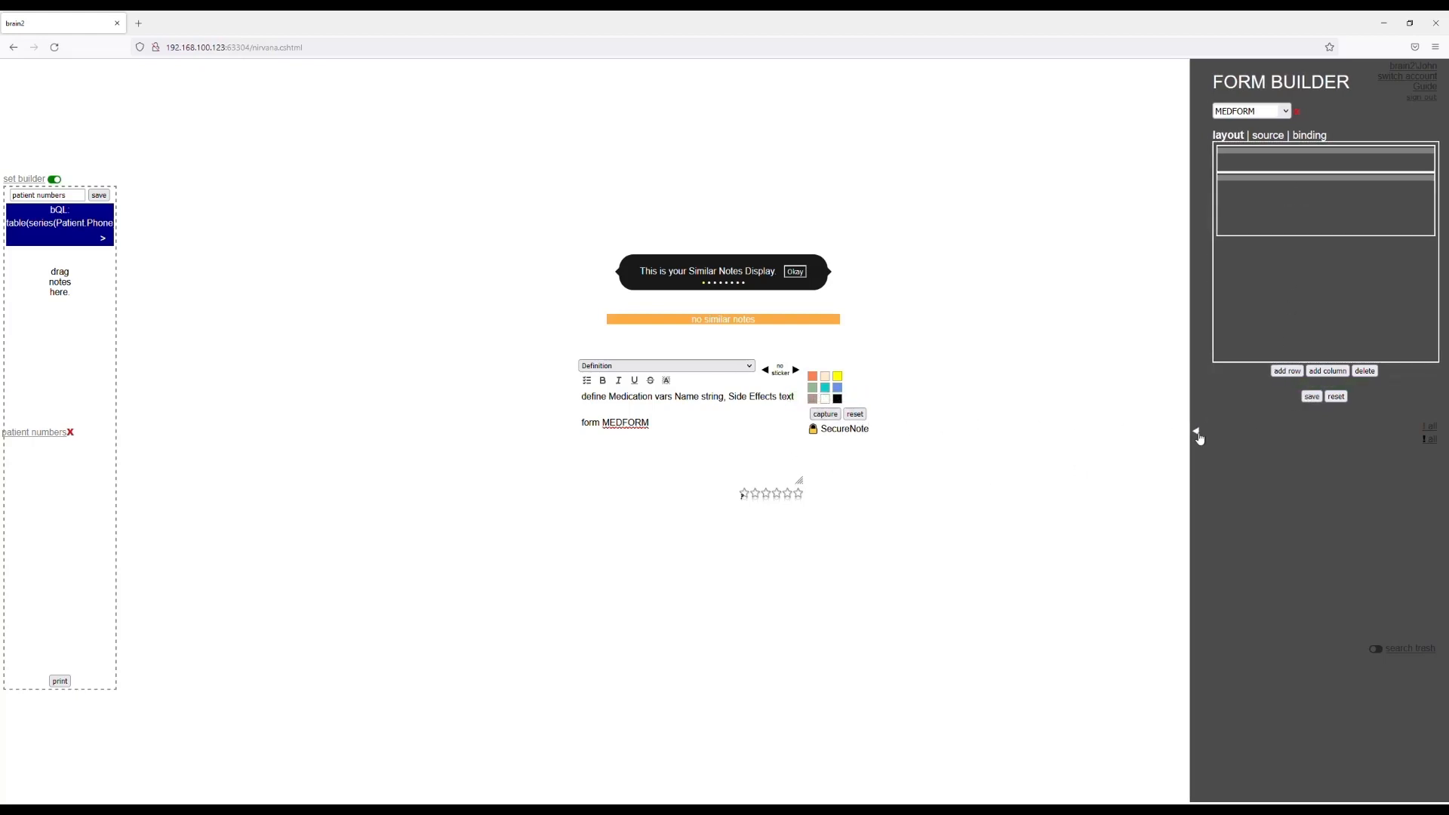
{"action": "left_click", "coordinate": [1195, 433]}
{"action": "left_click", "coordinate": [854, 413]}
{"action": "left_click", "coordinate": [671, 421]}
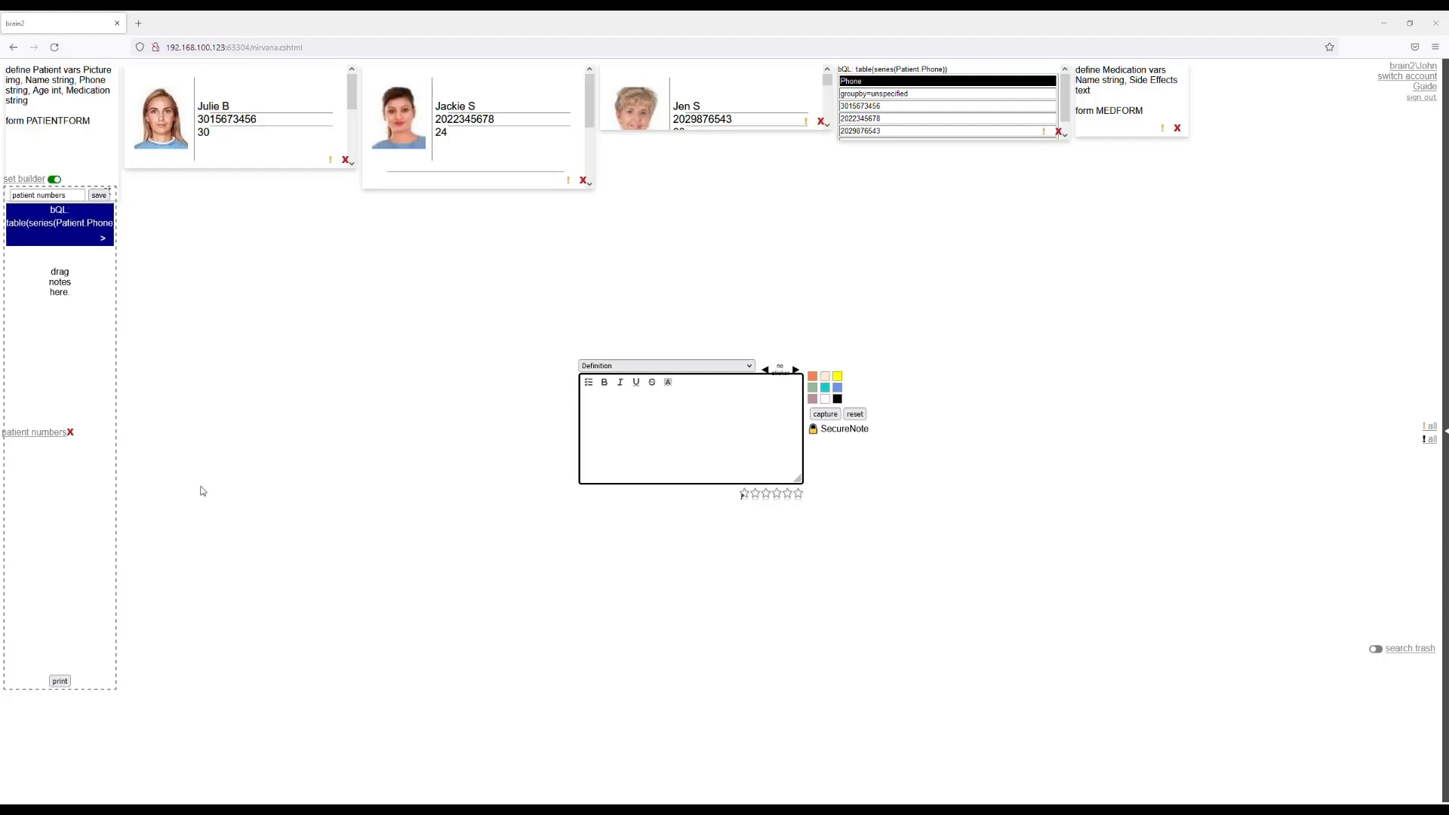
Switch the note type to bQL, agreeing to leave the blank Definition entry.
{"action": "left_click", "coordinate": [693, 367]}
{"action": "left_click", "coordinate": [629, 422]}
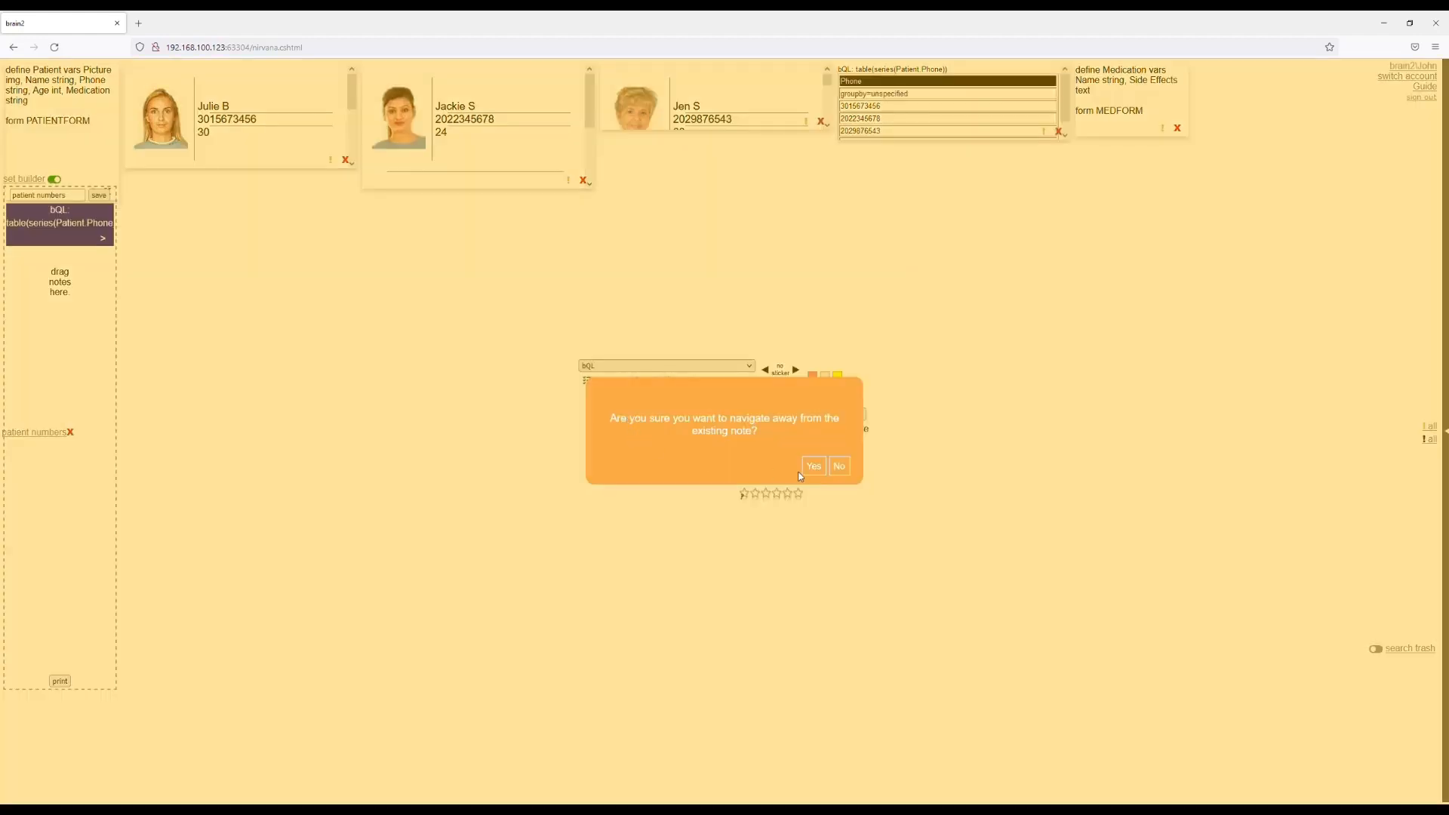
{"action": "left_click", "coordinate": [814, 467]}
Write the query "bQL: push(series(Patient.Medication), Medication, 0)" in the note.
{"action": "left_click", "coordinate": [687, 434]}
{"action": "type", "text": "bQL"}
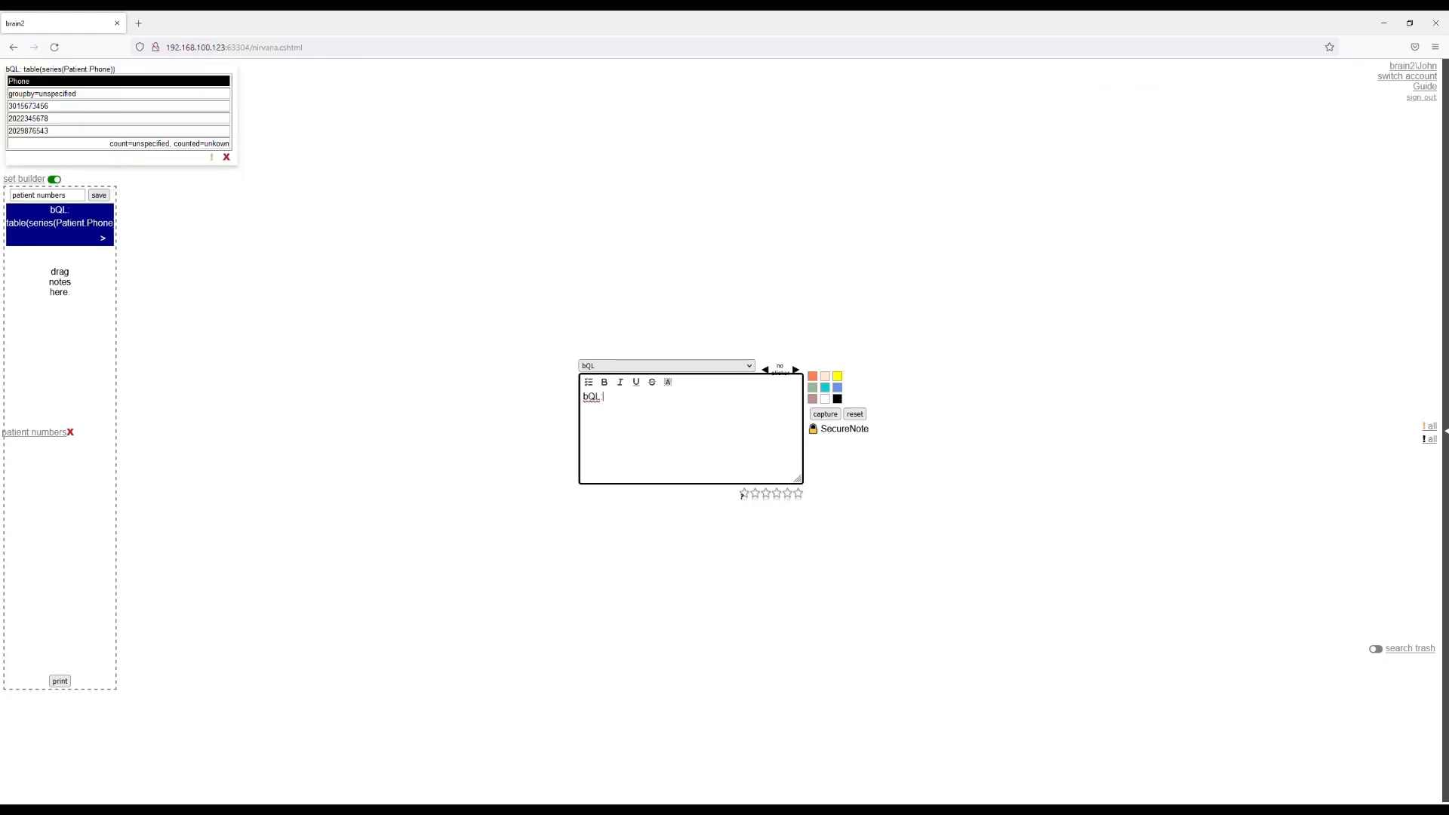
{"action": "type", "text": ": pus"}
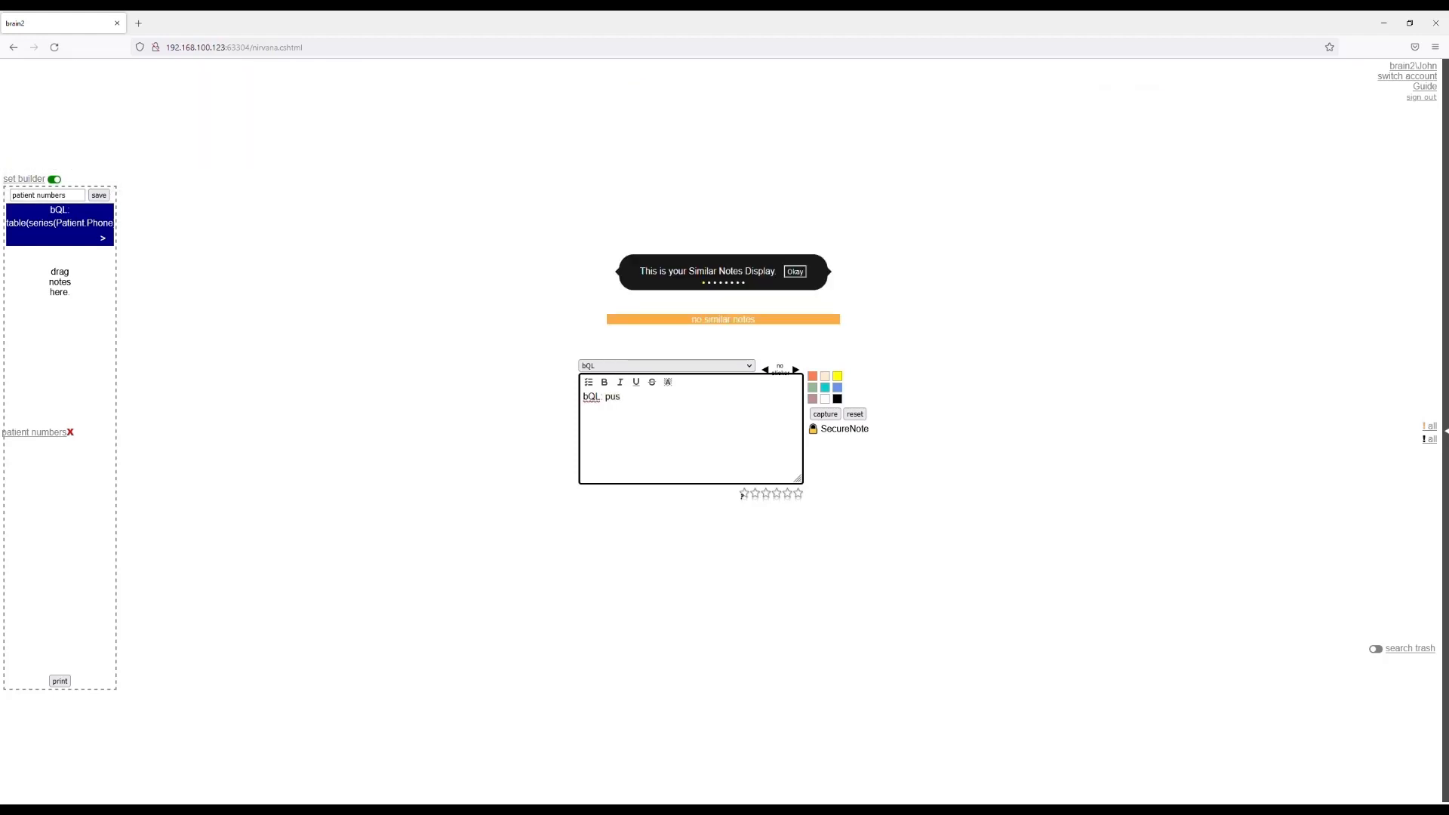
{"action": "type", "text": "h(series(Patient.Medication), Medication, 0"}
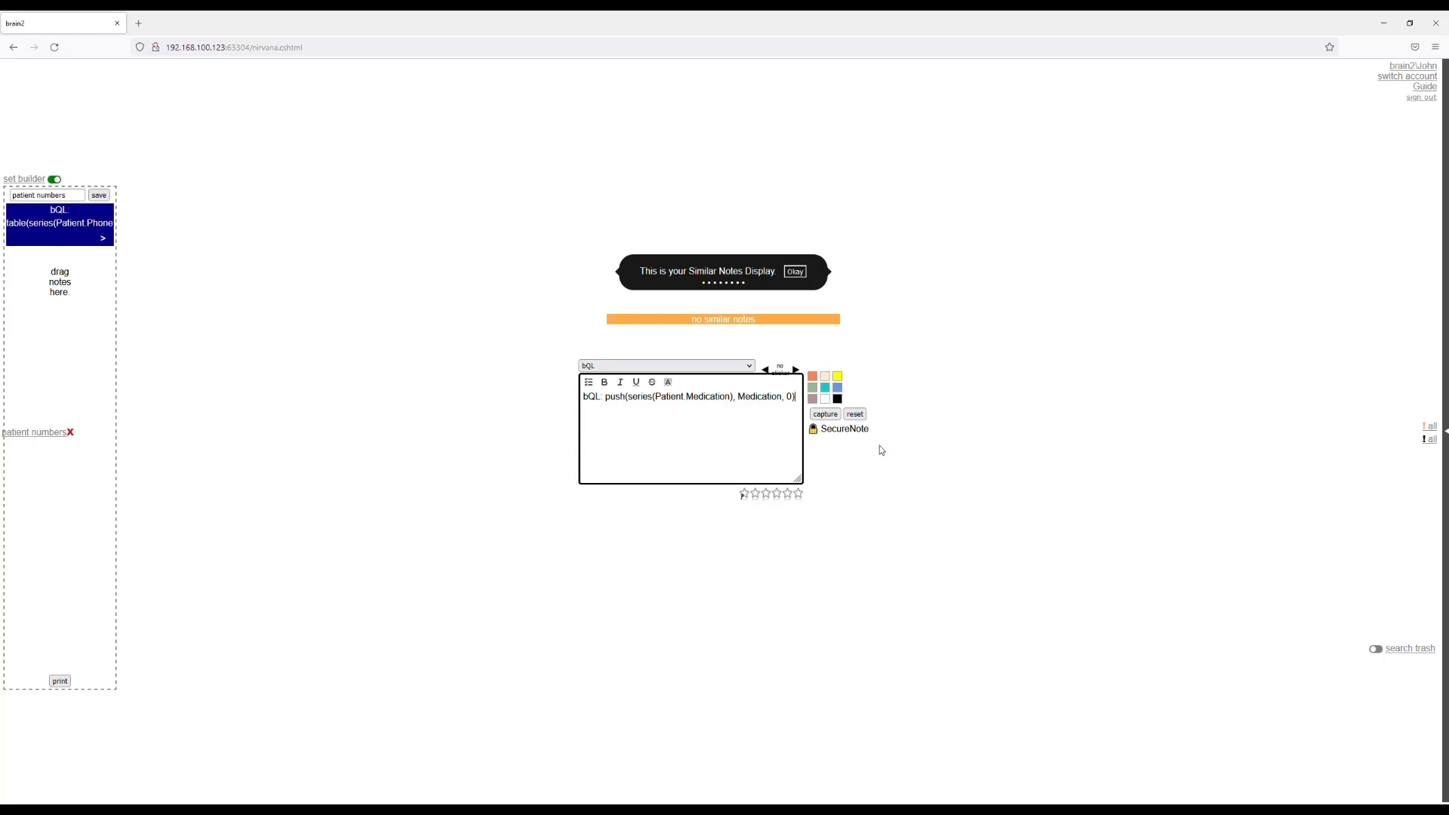
Capture the push query as a note and execute it once.
{"action": "left_click", "coordinate": [831, 419]}
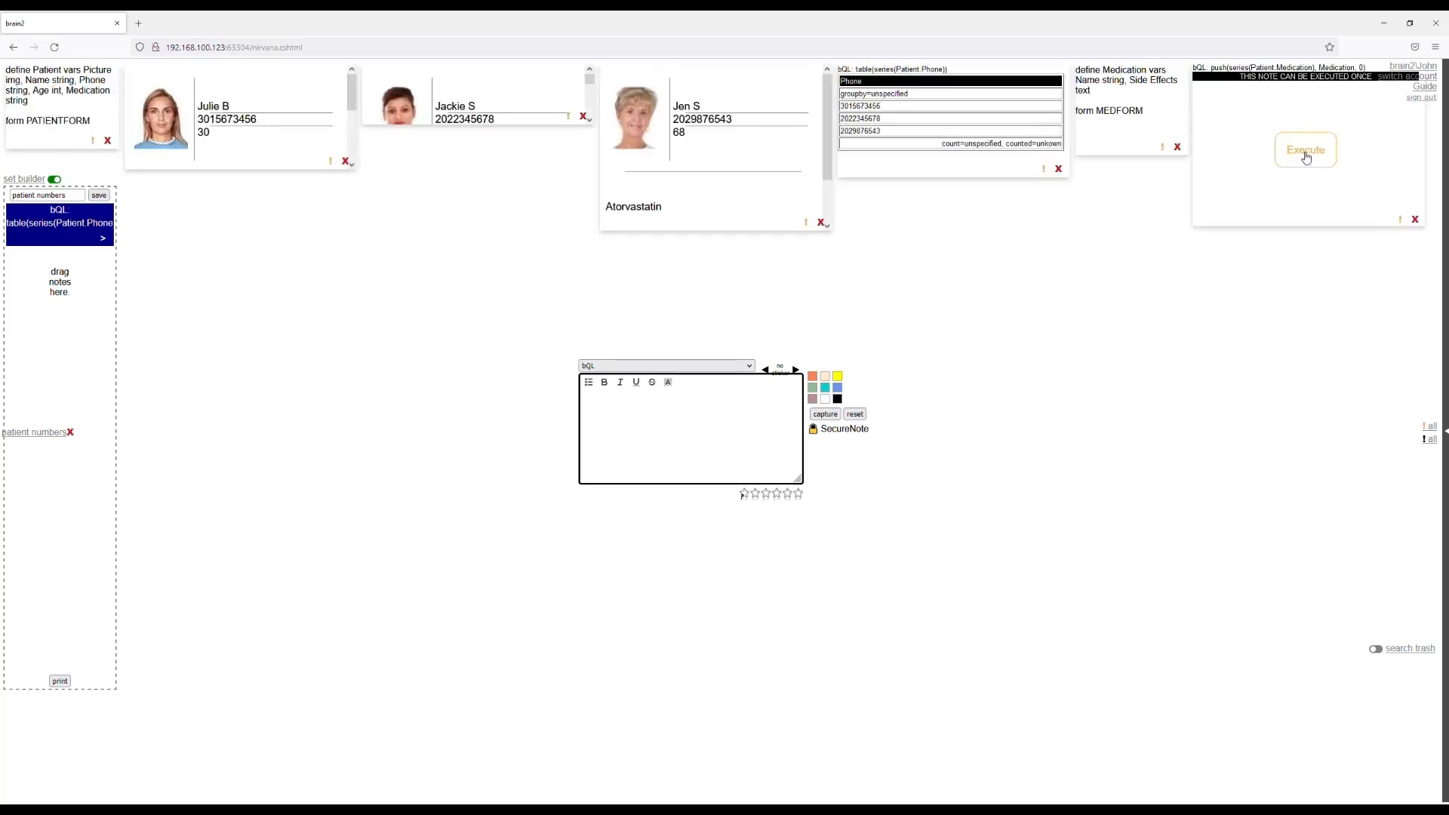
{"action": "left_click", "coordinate": [1306, 156]}
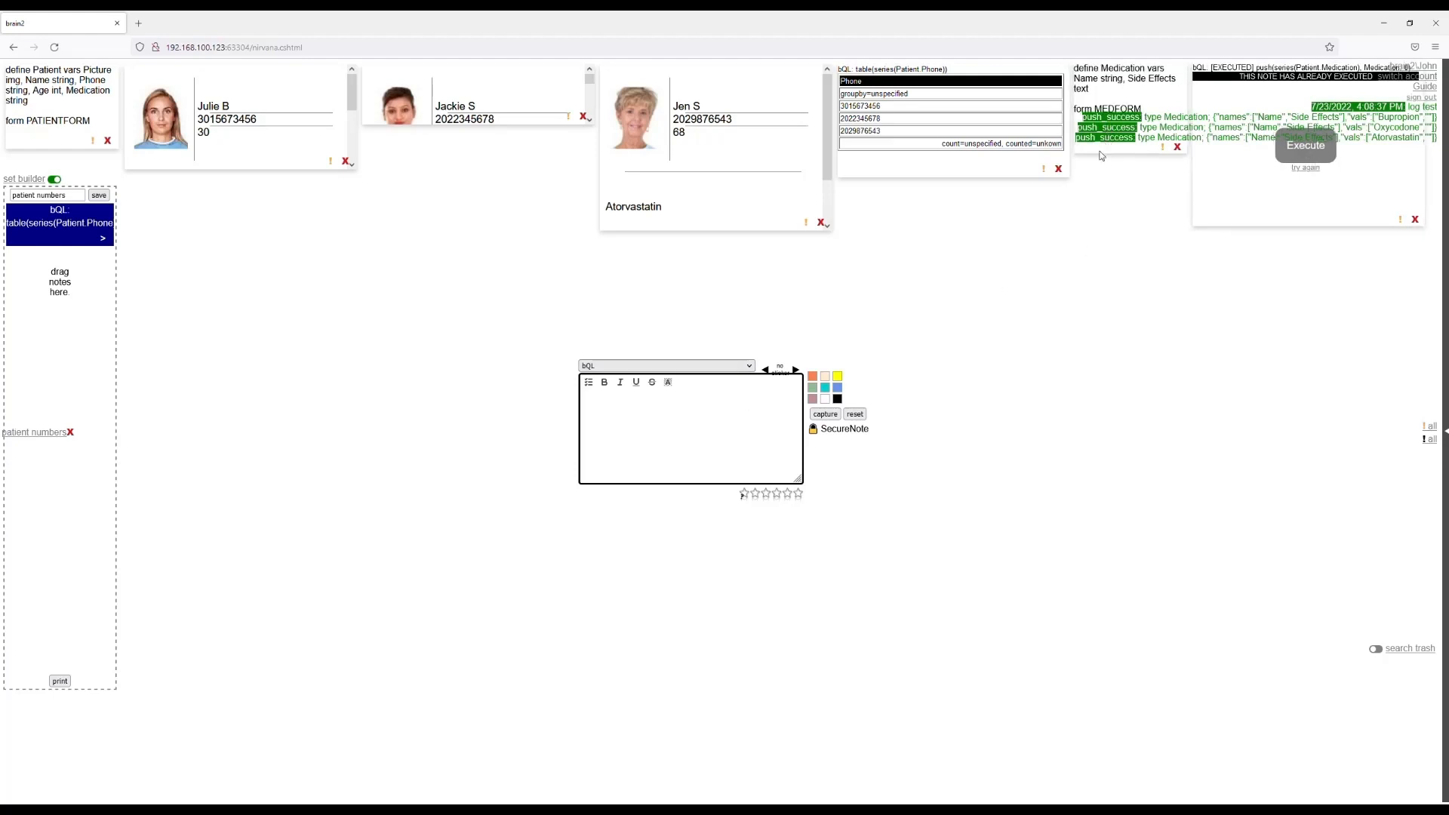
{"action": "left_click", "coordinate": [771, 408]}
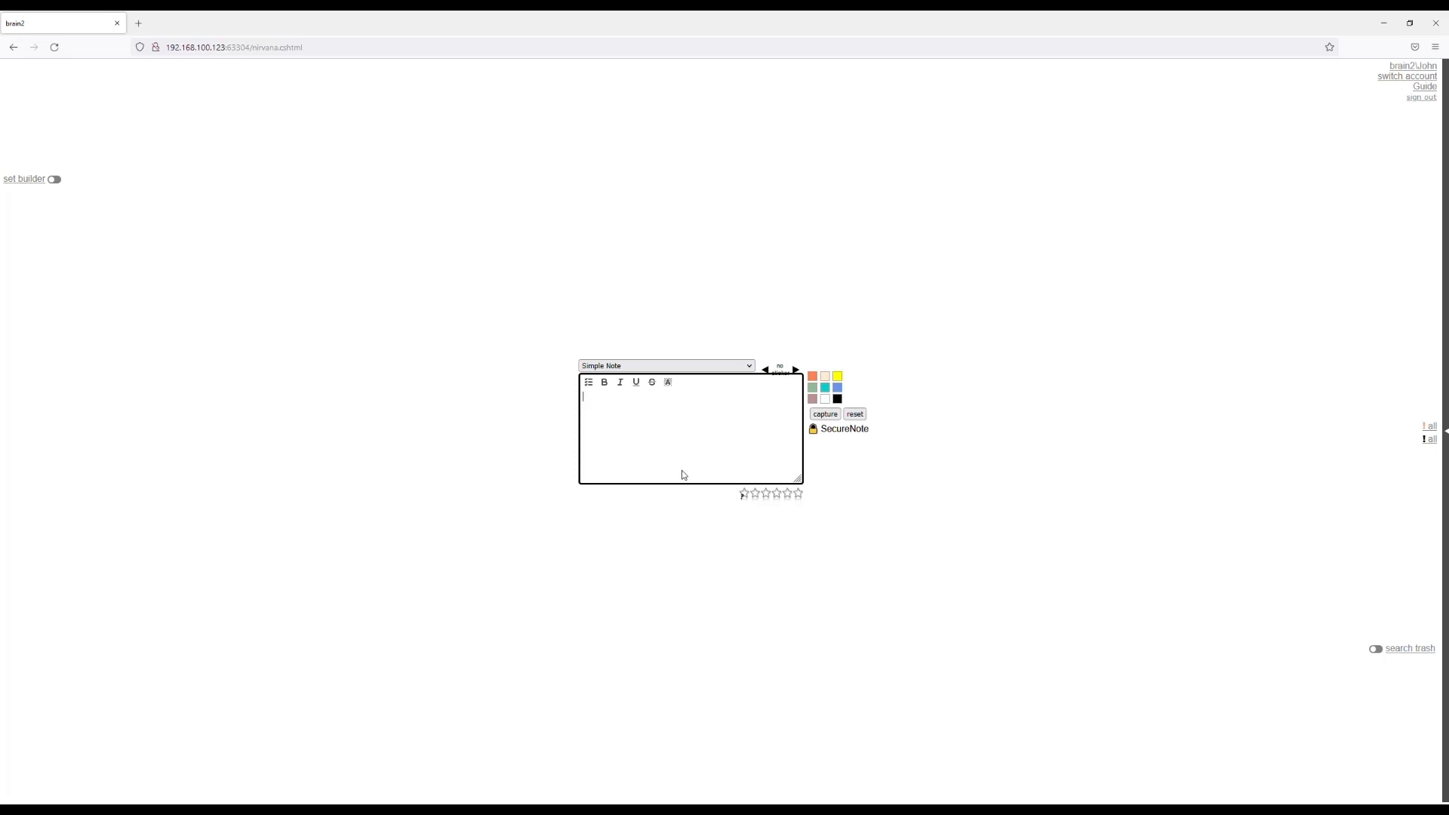
Switch the note type to Definition, agreeing to leave the blank Simple Note.
{"action": "left_click", "coordinate": [674, 367]}
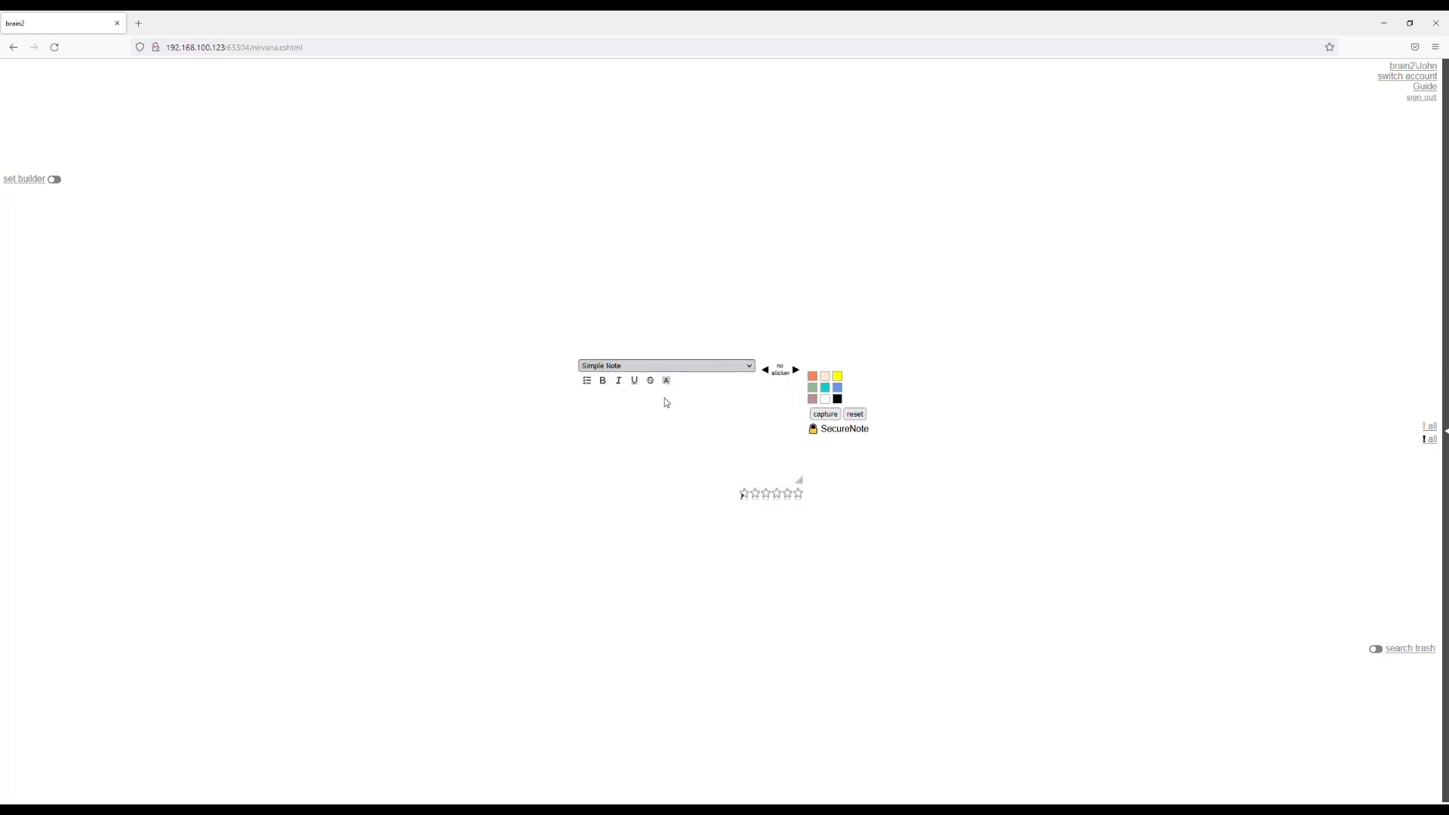
{"action": "left_click", "coordinate": [667, 401]}
{"action": "left_click", "coordinate": [811, 468]}
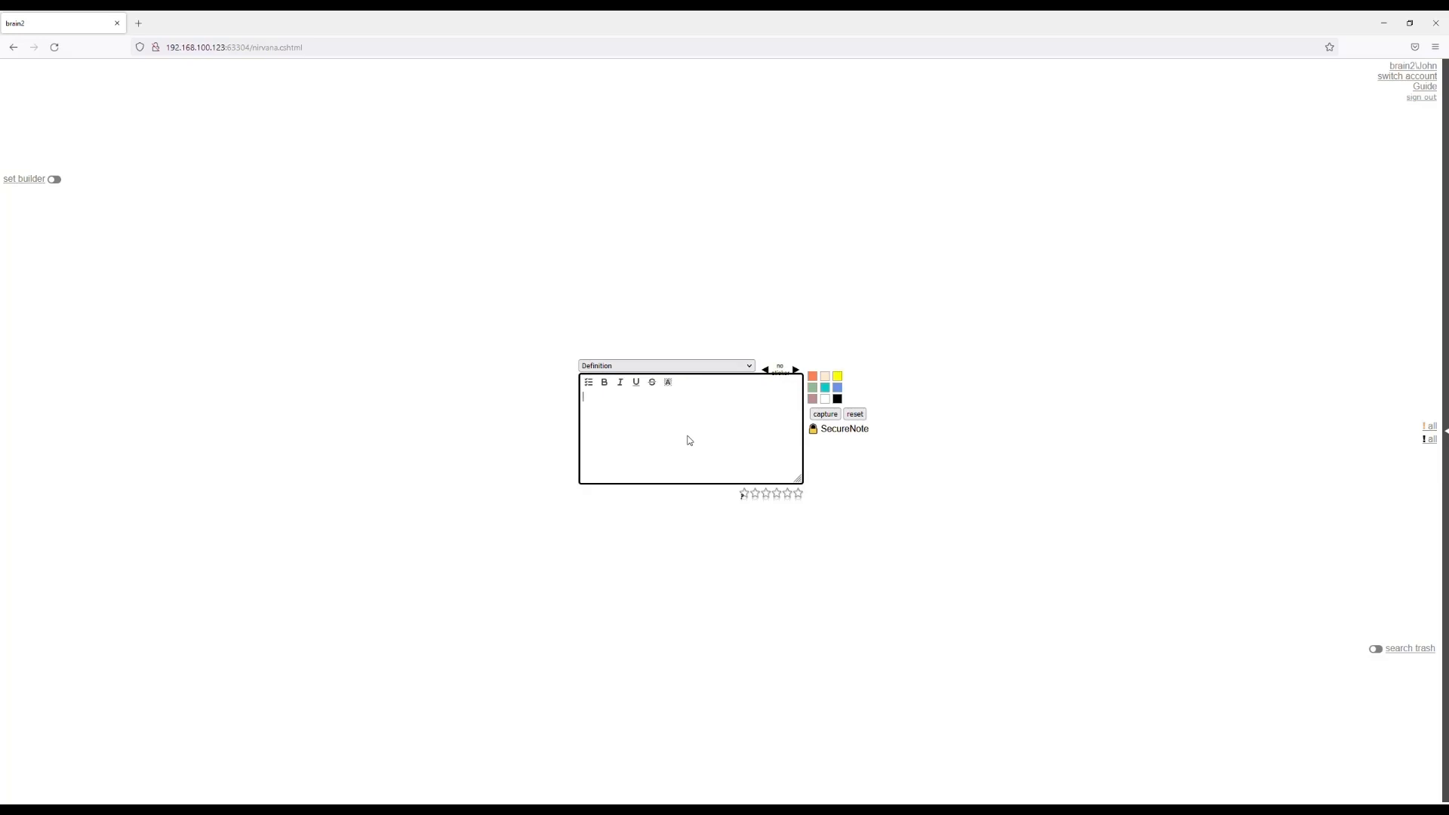
Start a Profile definition in the note with "define Profile vars Picture img".
{"action": "type", "text": "define Profile"}
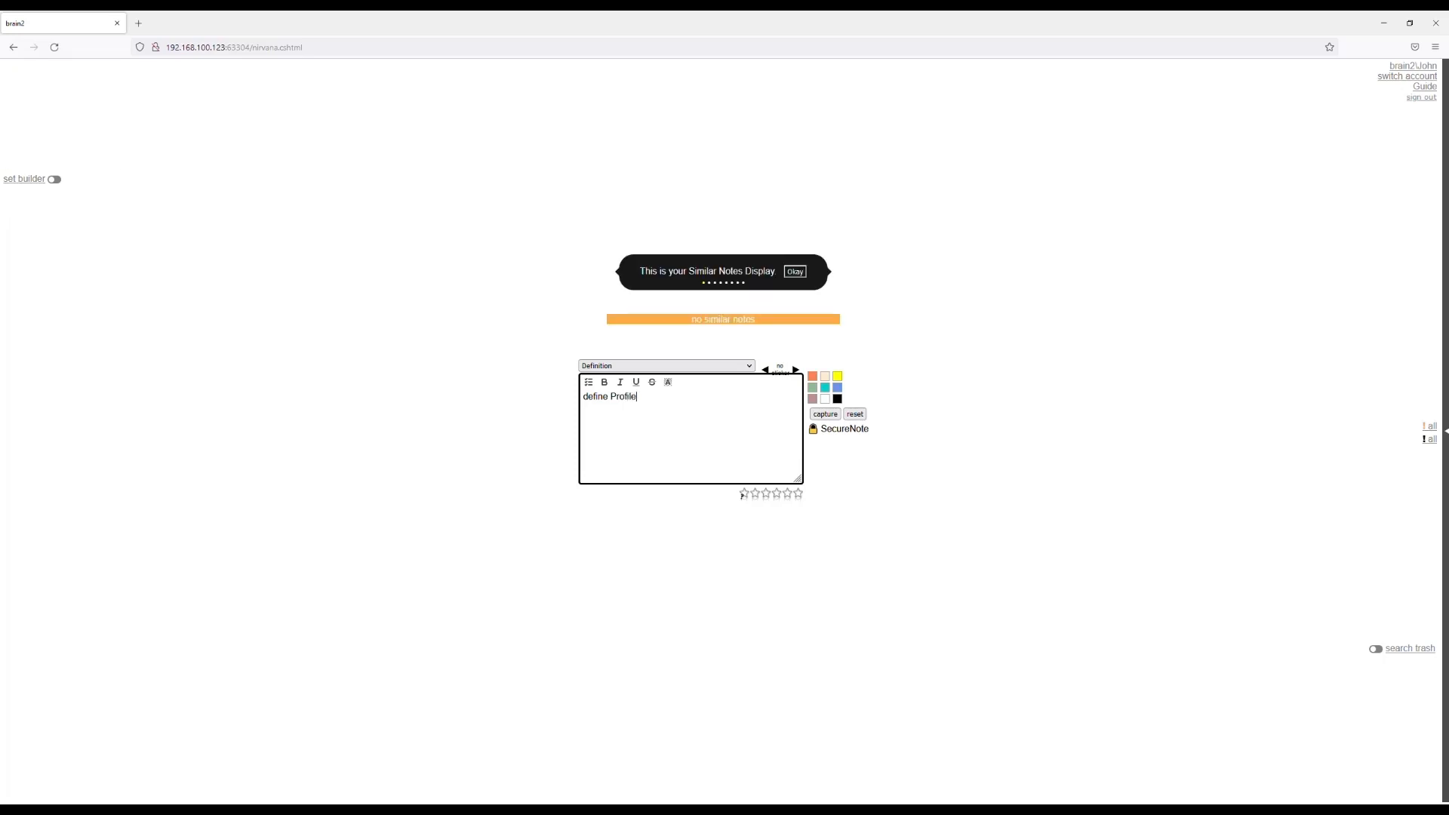
{"action": "type", "text": " vars P"}
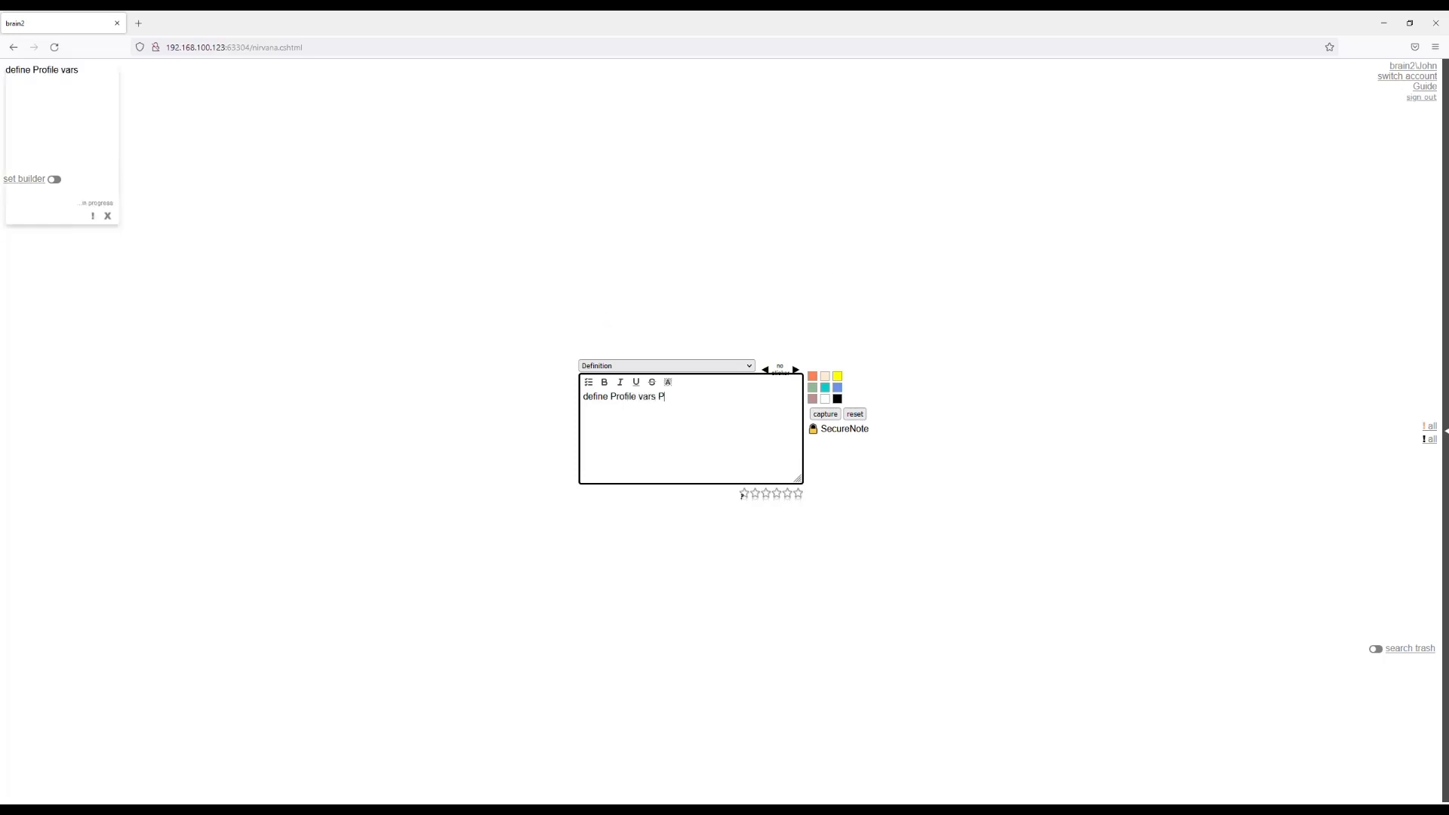
{"action": "type", "text": "icture img "}
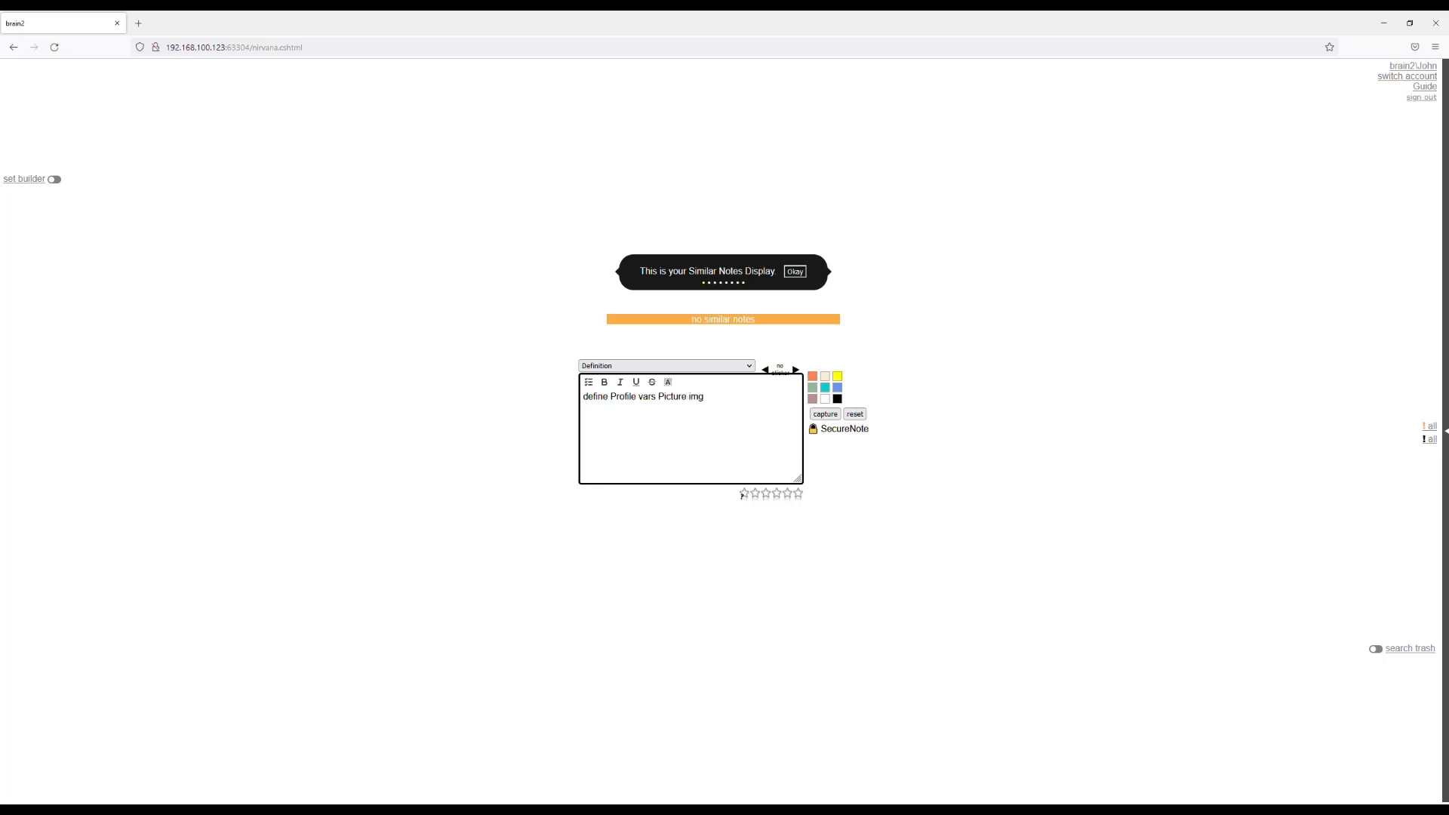
{"action": "type", "text": ", Name string, Kn"}
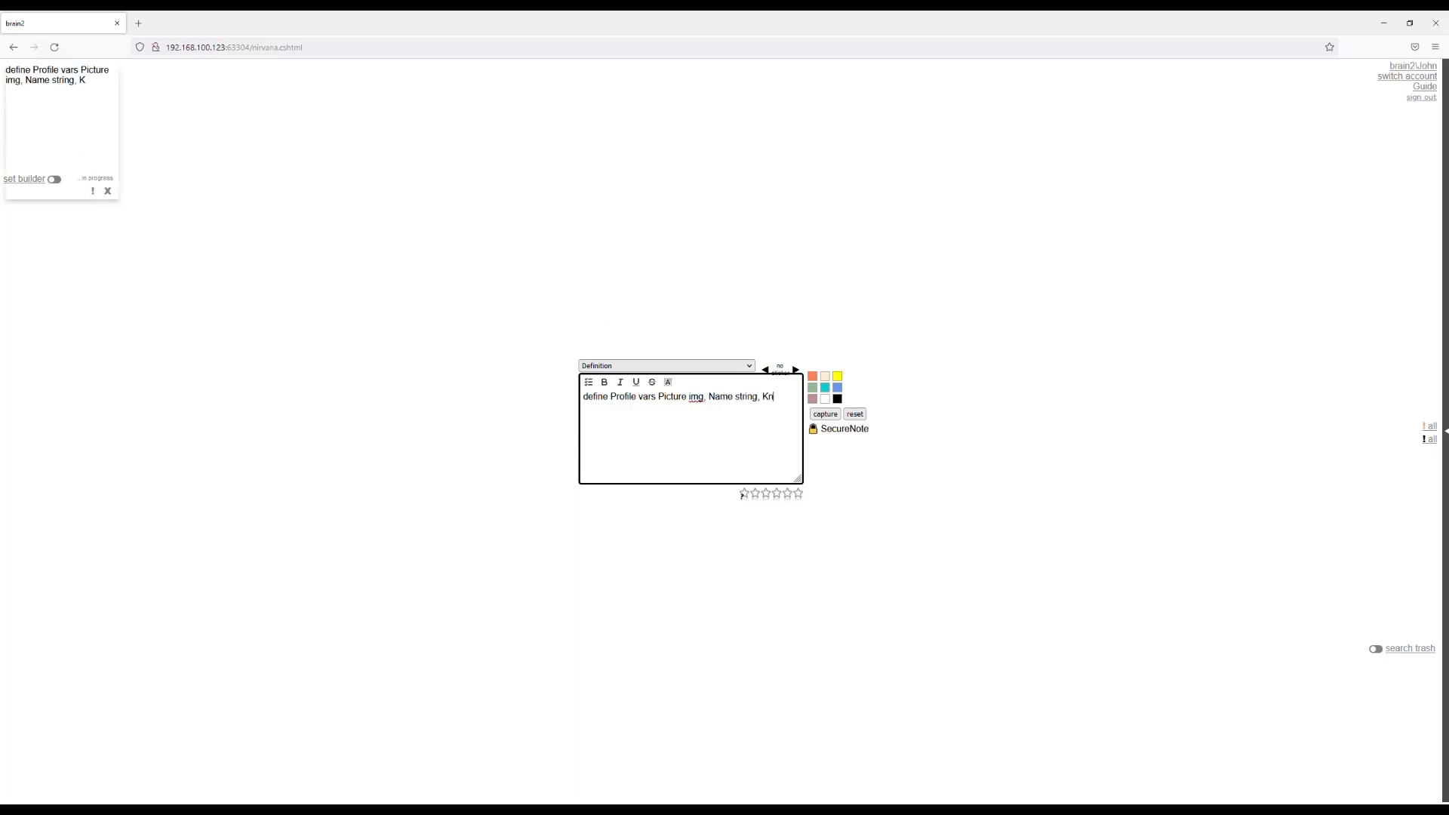
{"action": "type", "text": "own For s"}
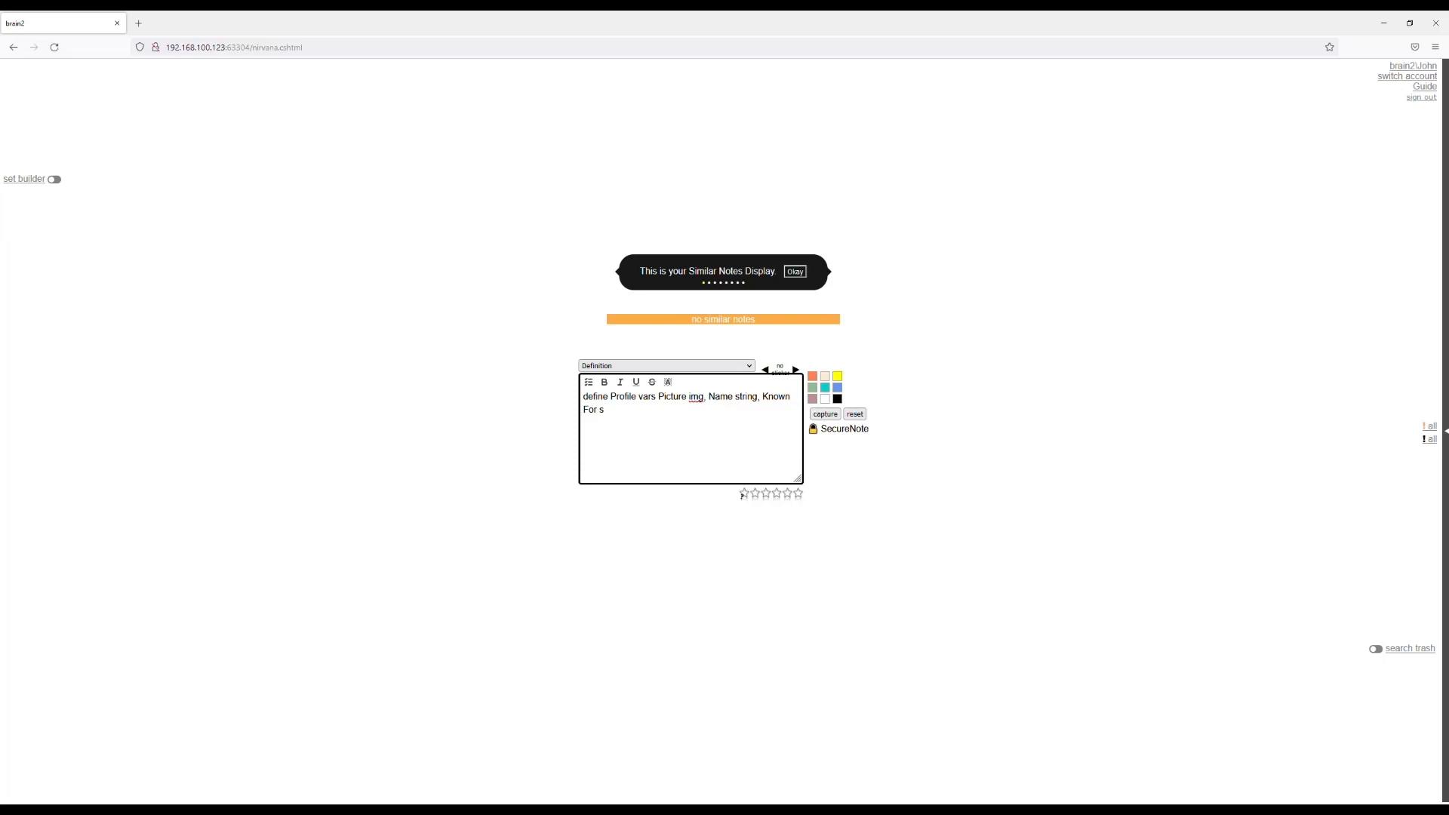
{"action": "type", "text": "tring"}
{"action": "type", "text": ", Known "}
{"action": "type", "text": "Associates"}
{"action": "type", "text": " tex"}
{"action": "type", "text": "form PROFI"}
{"action": "type", "text": "LEFORM"}
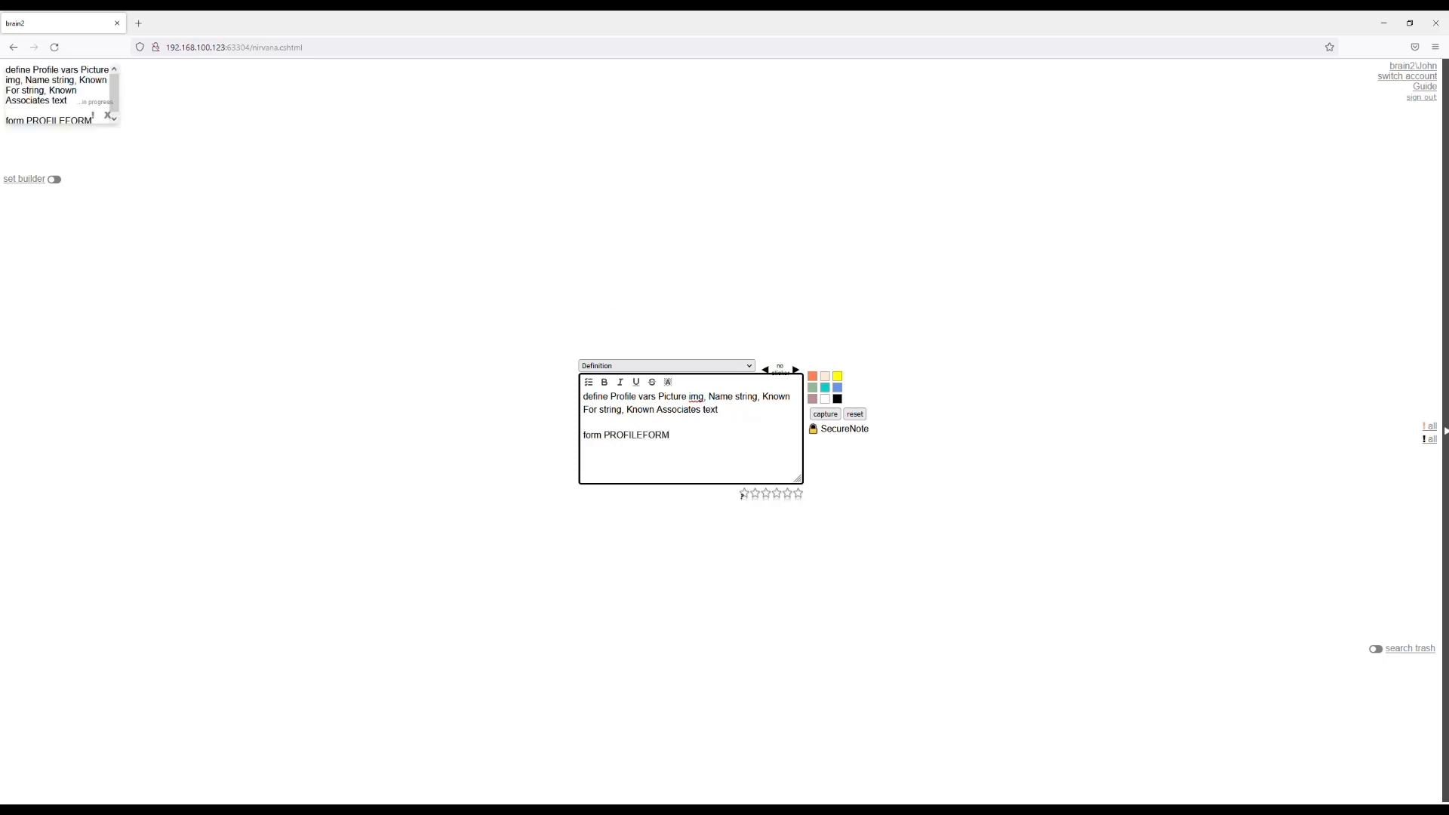
Add the line "form PROFILEFORM" beneath the Profile variables to open that form in the form builder.
{"action": "key", "text": "Return"}
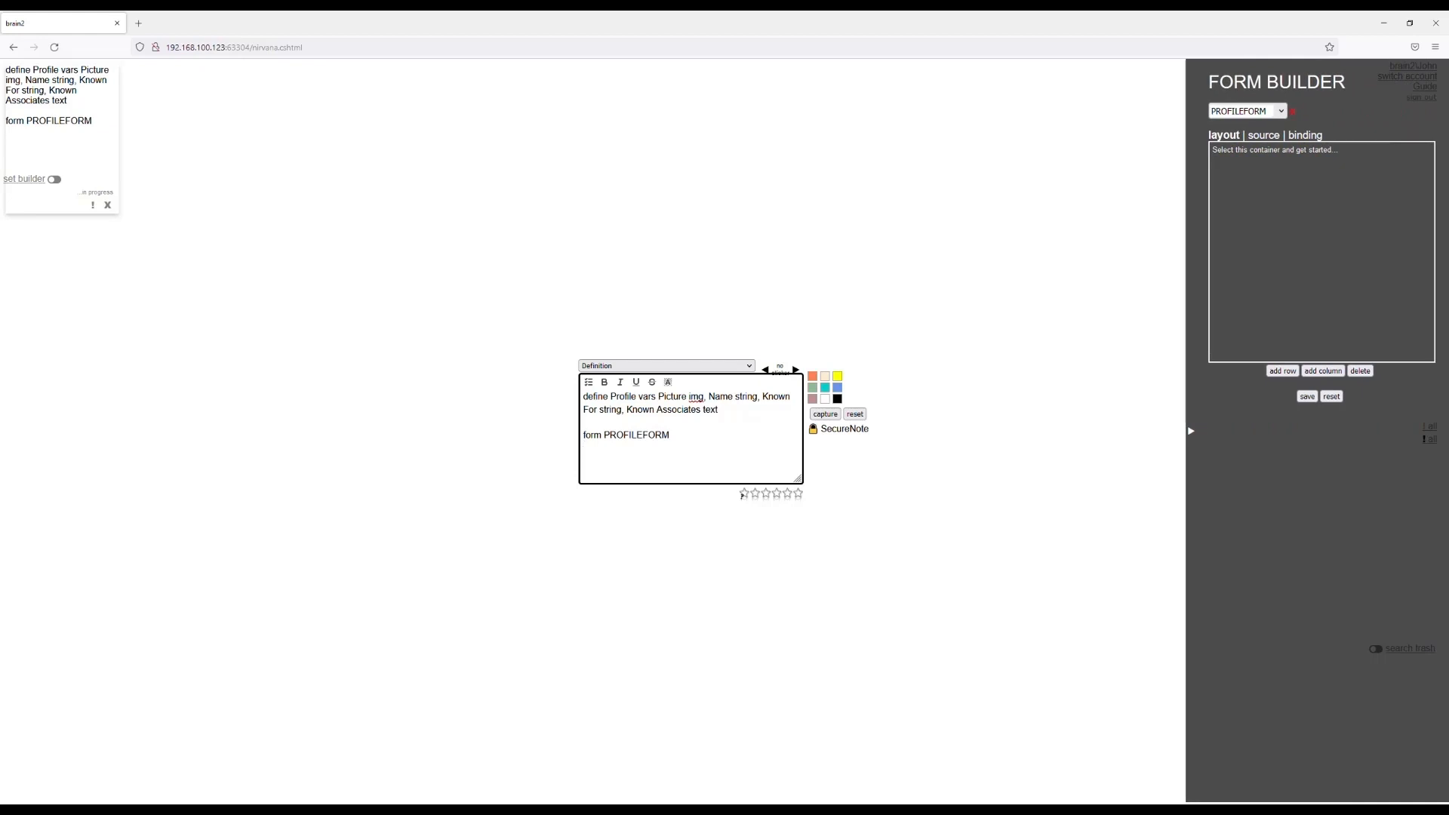
Add a row to PROFILEFORM, make it taller, and split it into a narrow column and a second column widened to fill it.
{"action": "left_click", "coordinate": [1238, 265]}
{"action": "left_click", "coordinate": [1282, 371]}
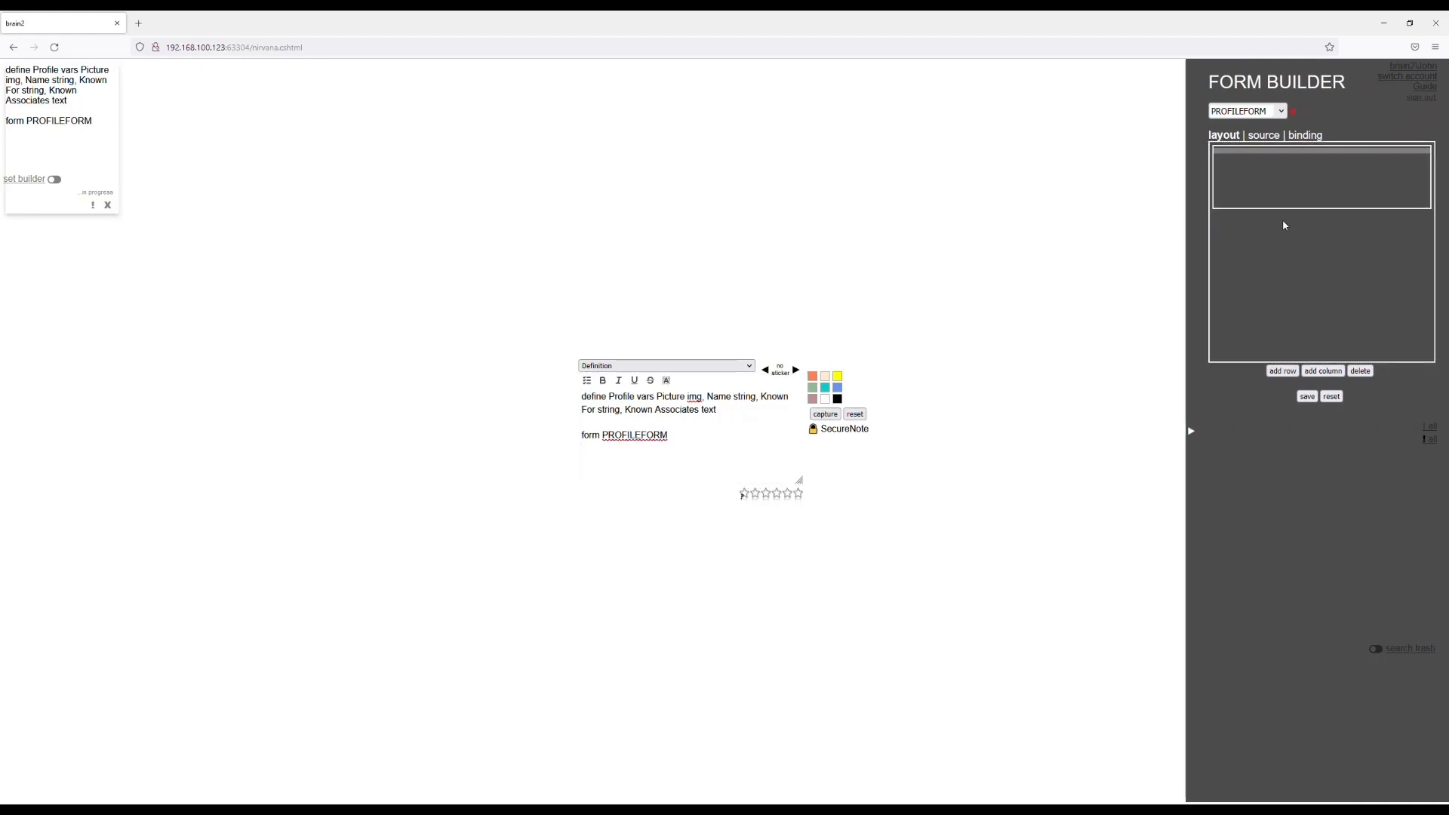
{"action": "left_click_drag", "start_coordinate": [1293, 210], "coordinate": [1296, 232]}
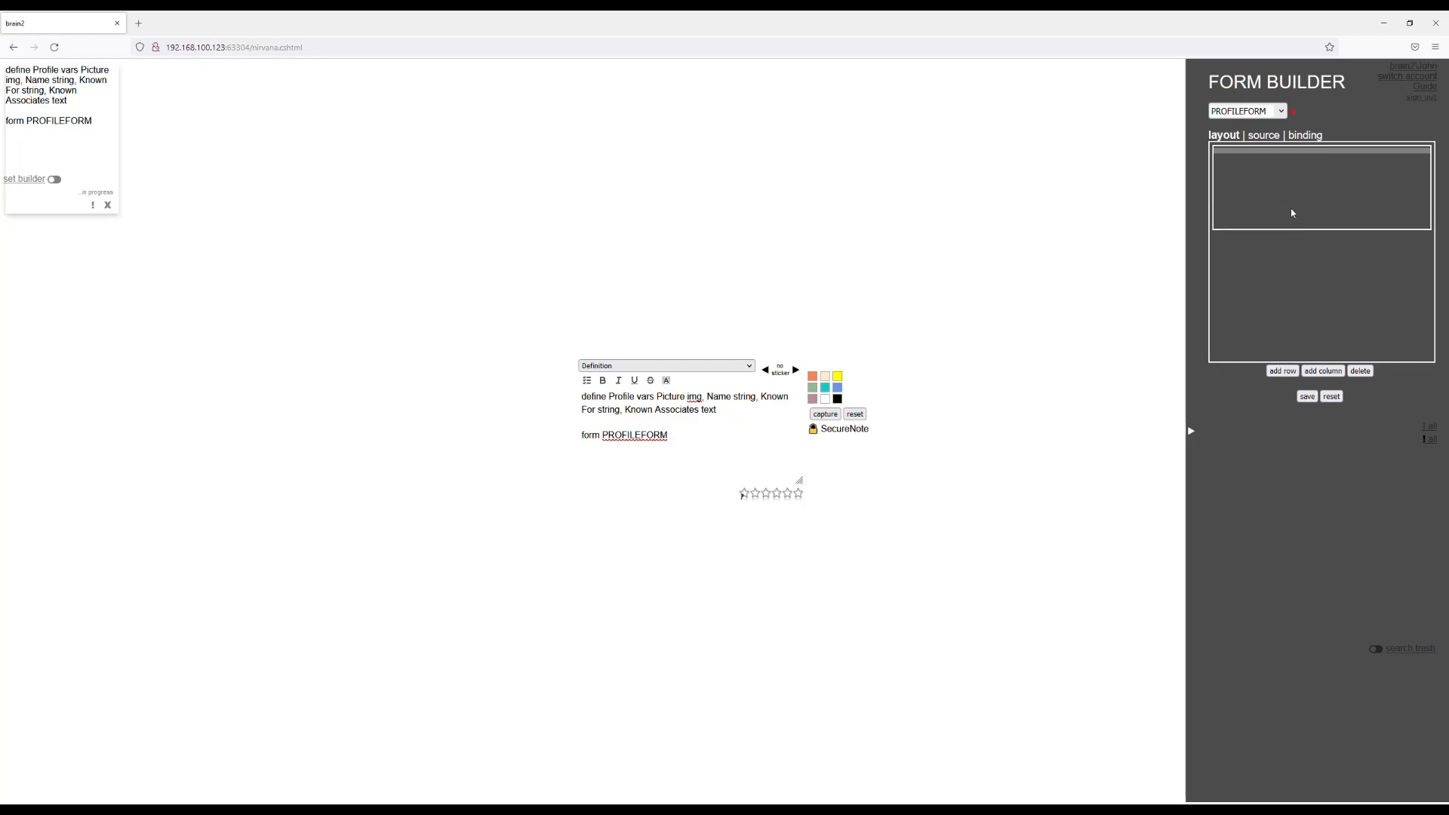
{"action": "left_click", "coordinate": [1323, 370]}
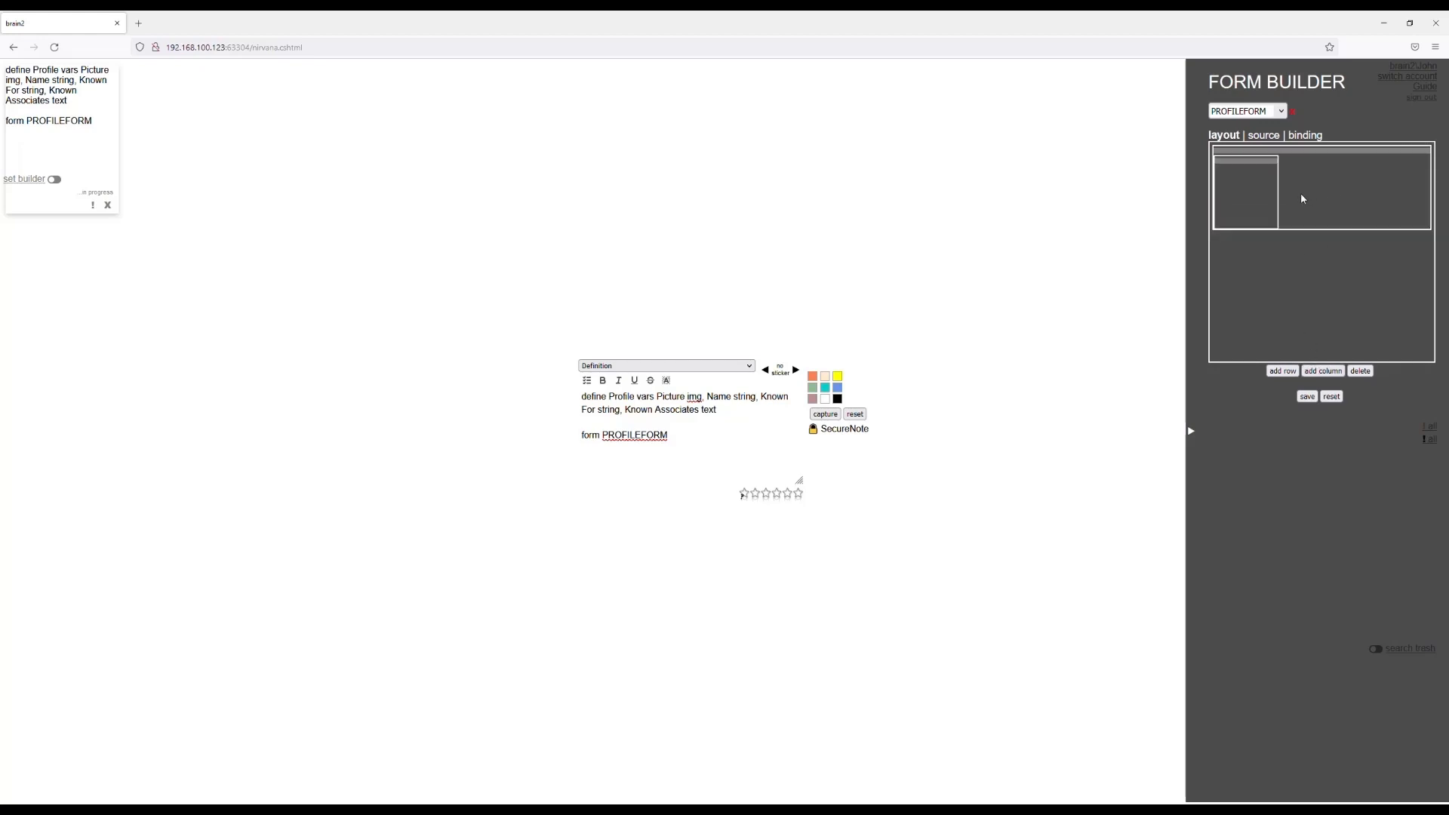
{"action": "left_click", "coordinate": [1324, 371]}
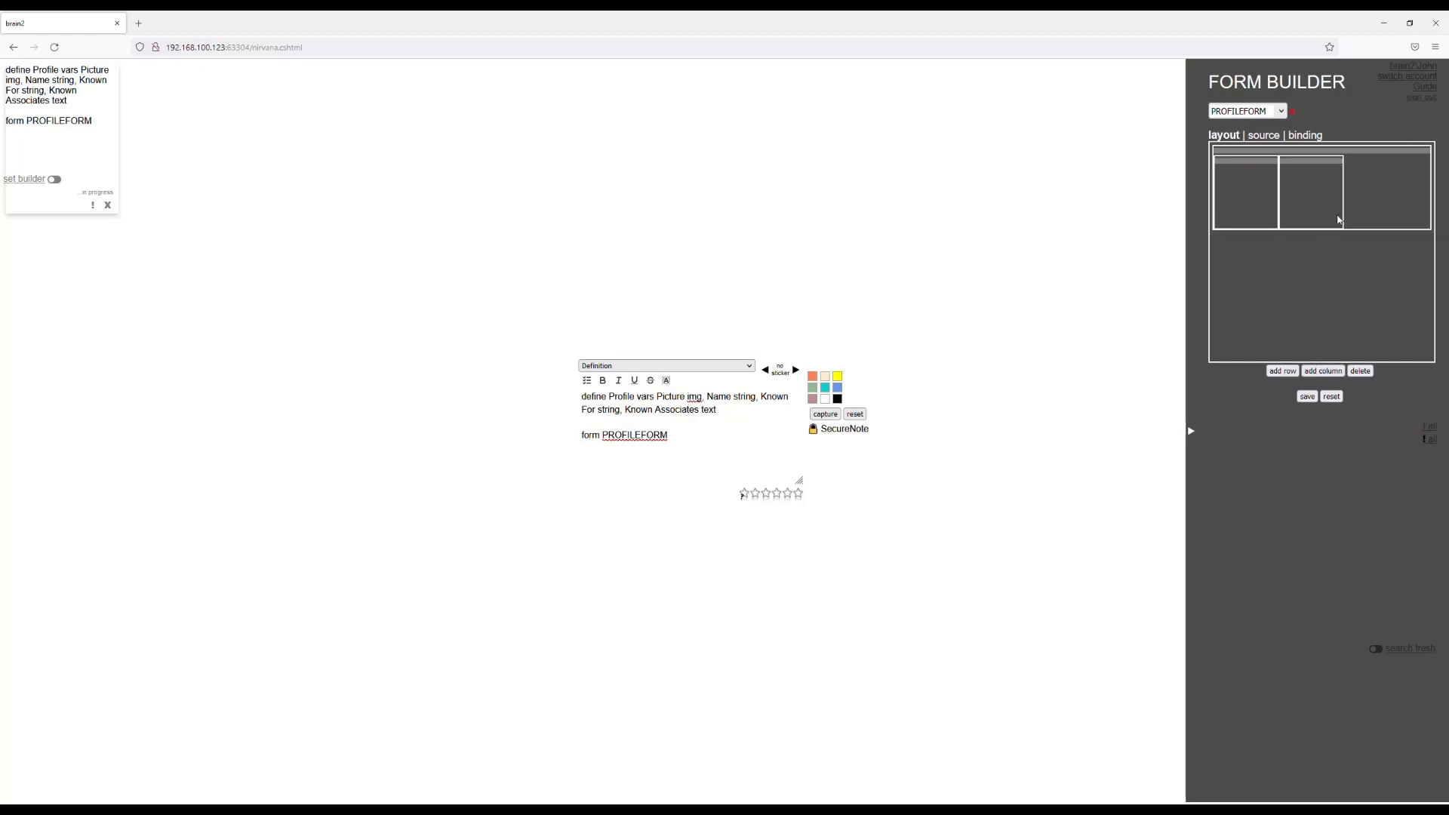
{"action": "left_click_drag", "start_coordinate": [1346, 219], "coordinate": [1428, 213]}
Complete PROFILEFORM with two stacked rows inside the wide column and a full-width row below, save it and close the form builder.
{"action": "left_click", "coordinate": [1283, 371]}
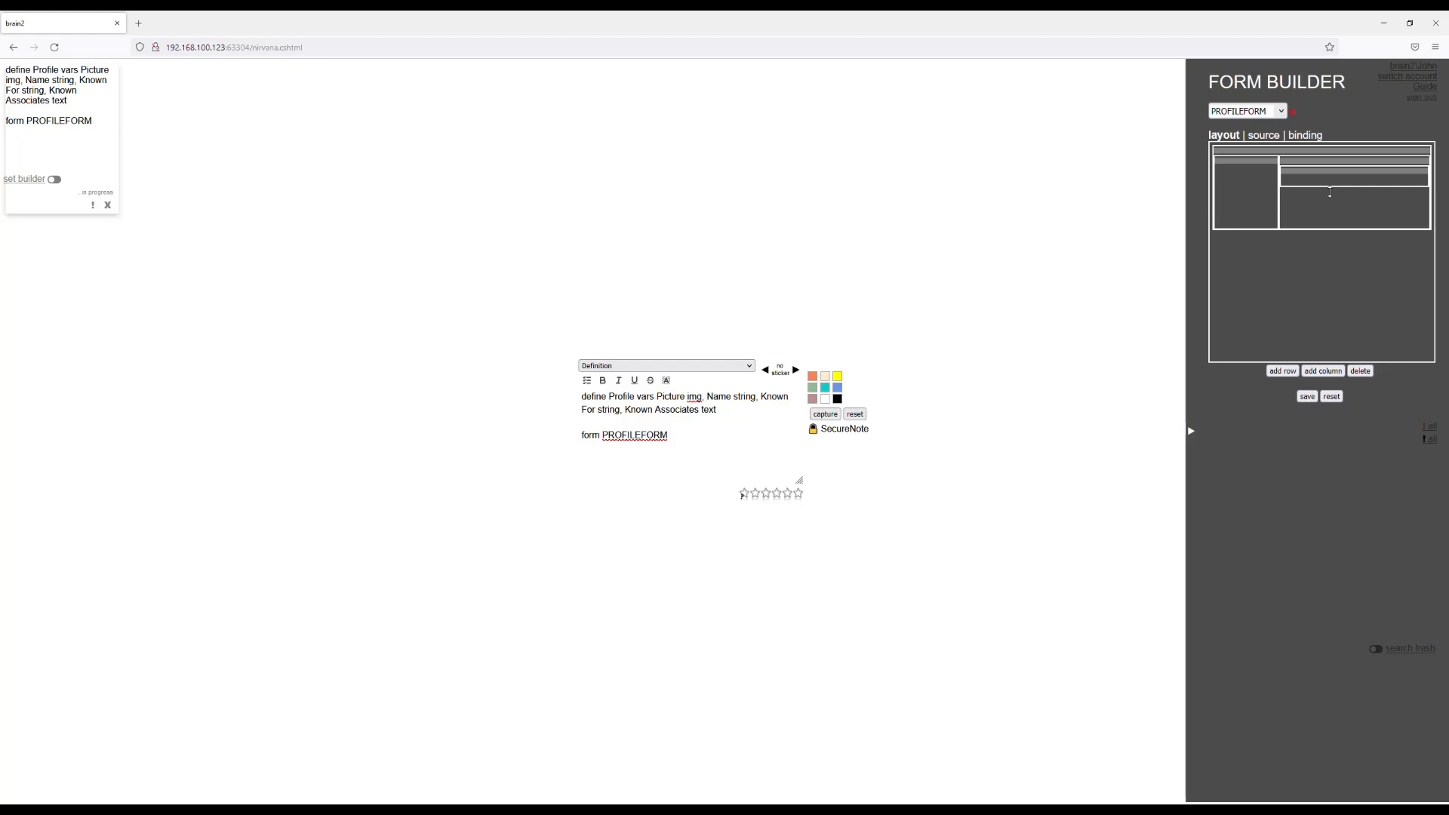
{"action": "left_click", "coordinate": [1306, 397]}
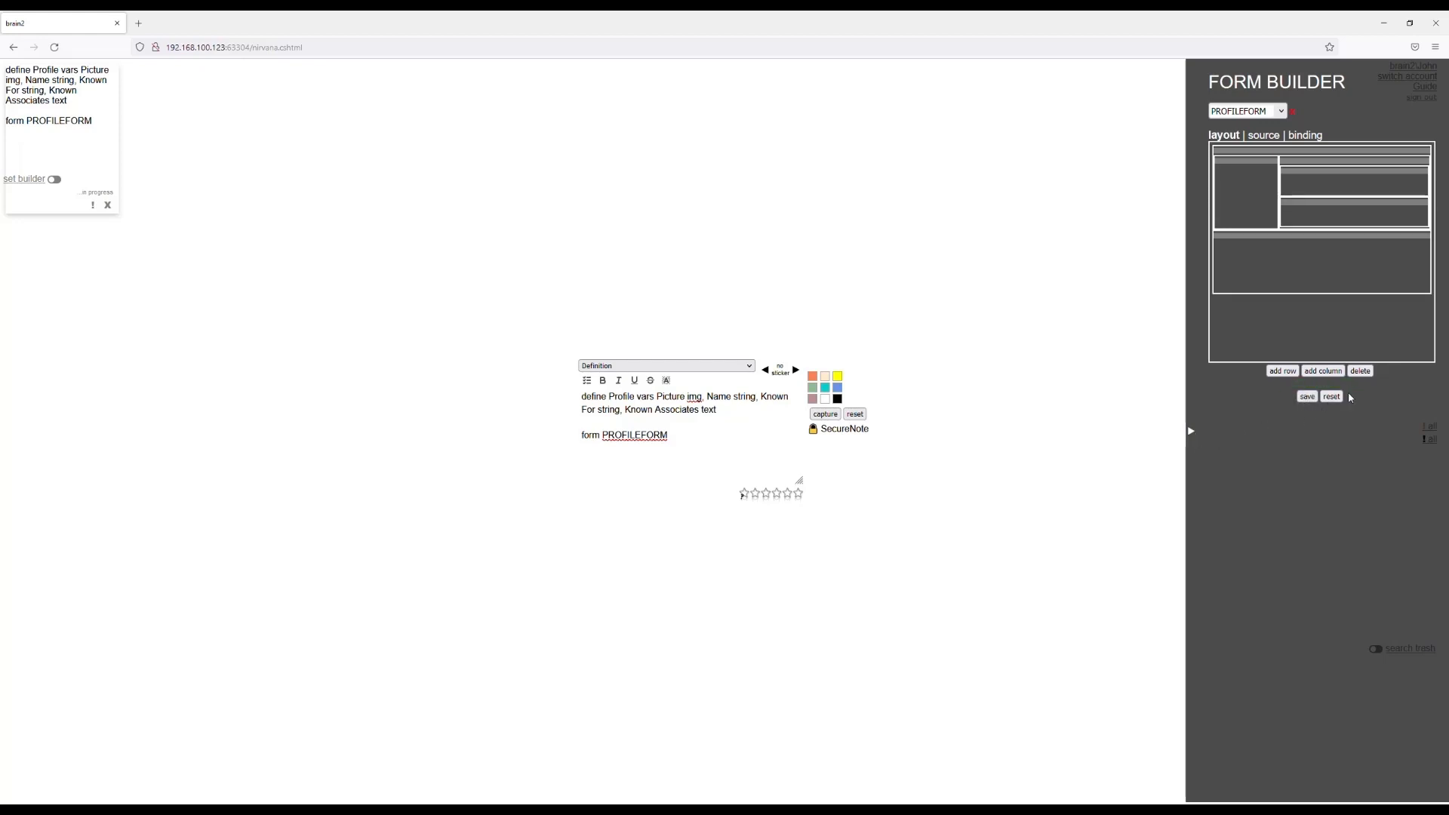
{"action": "left_click", "coordinate": [1332, 396]}
{"action": "left_click", "coordinate": [1192, 431]}
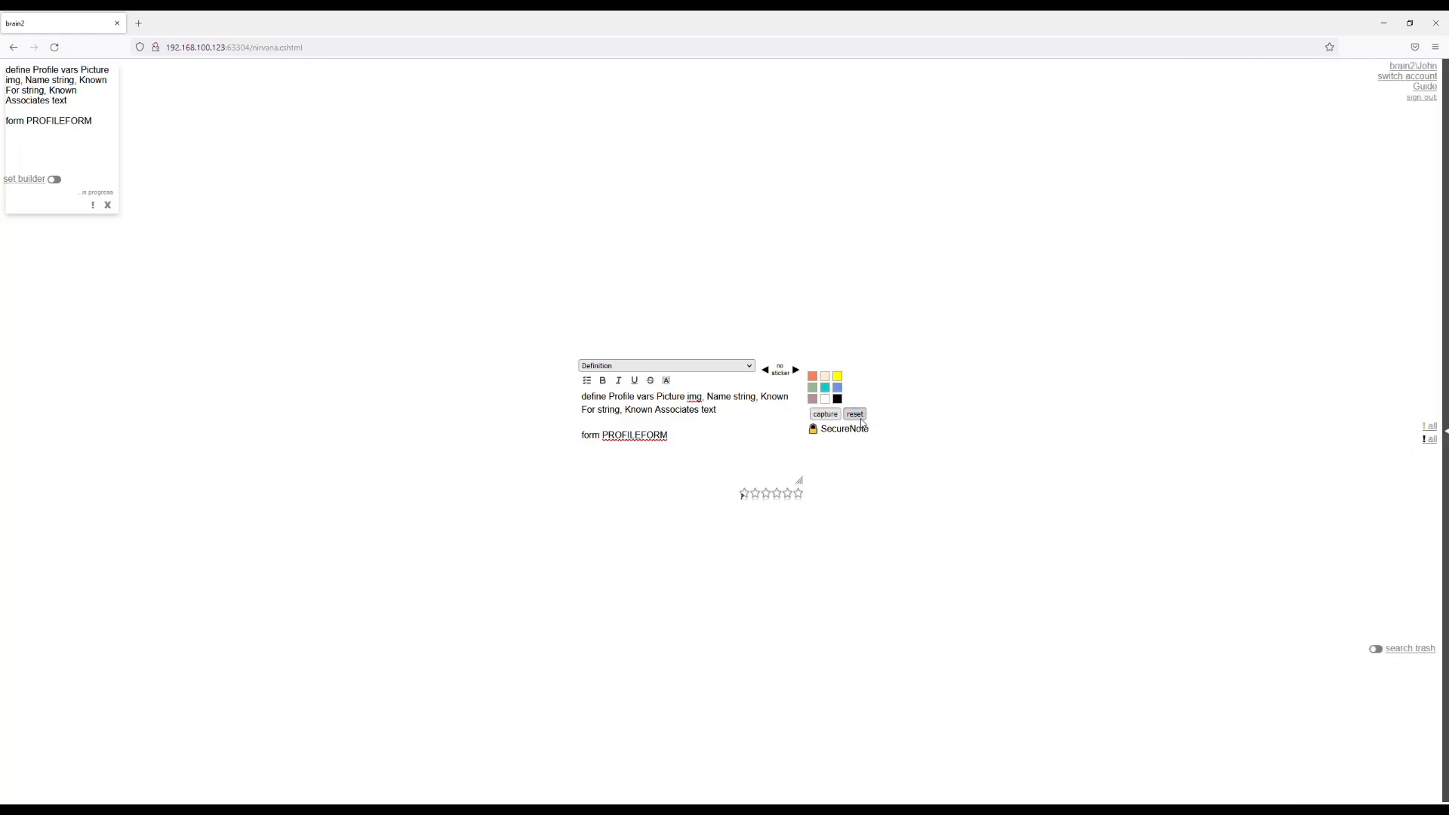
Clear the Profile definition from the editor, then start a Profile note and check its form fields.
{"action": "left_click", "coordinate": [856, 415]}
{"action": "left_click", "coordinate": [693, 435]}
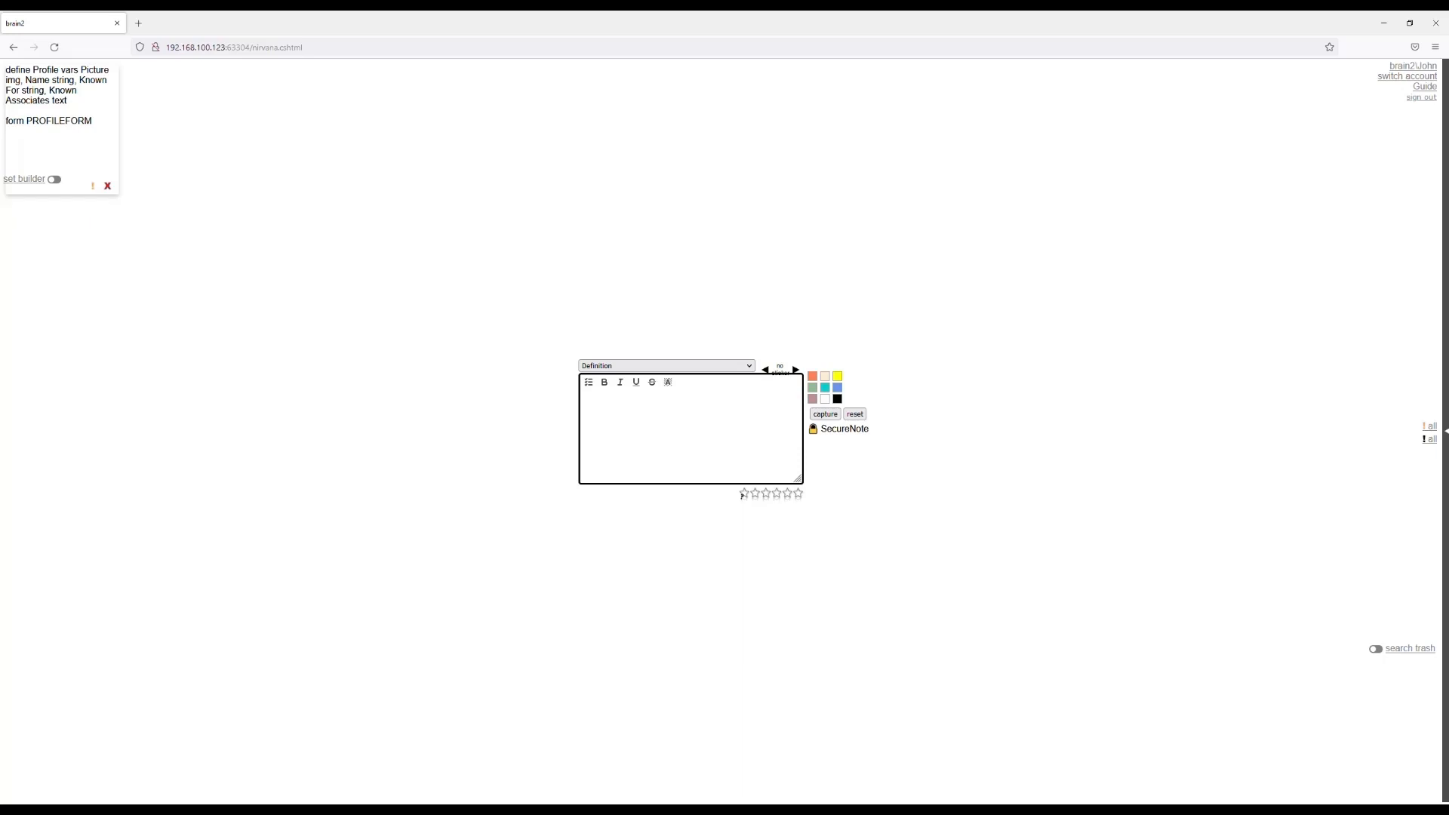
{"action": "left_click", "coordinate": [708, 370]}
{"action": "left_click", "coordinate": [624, 424]}
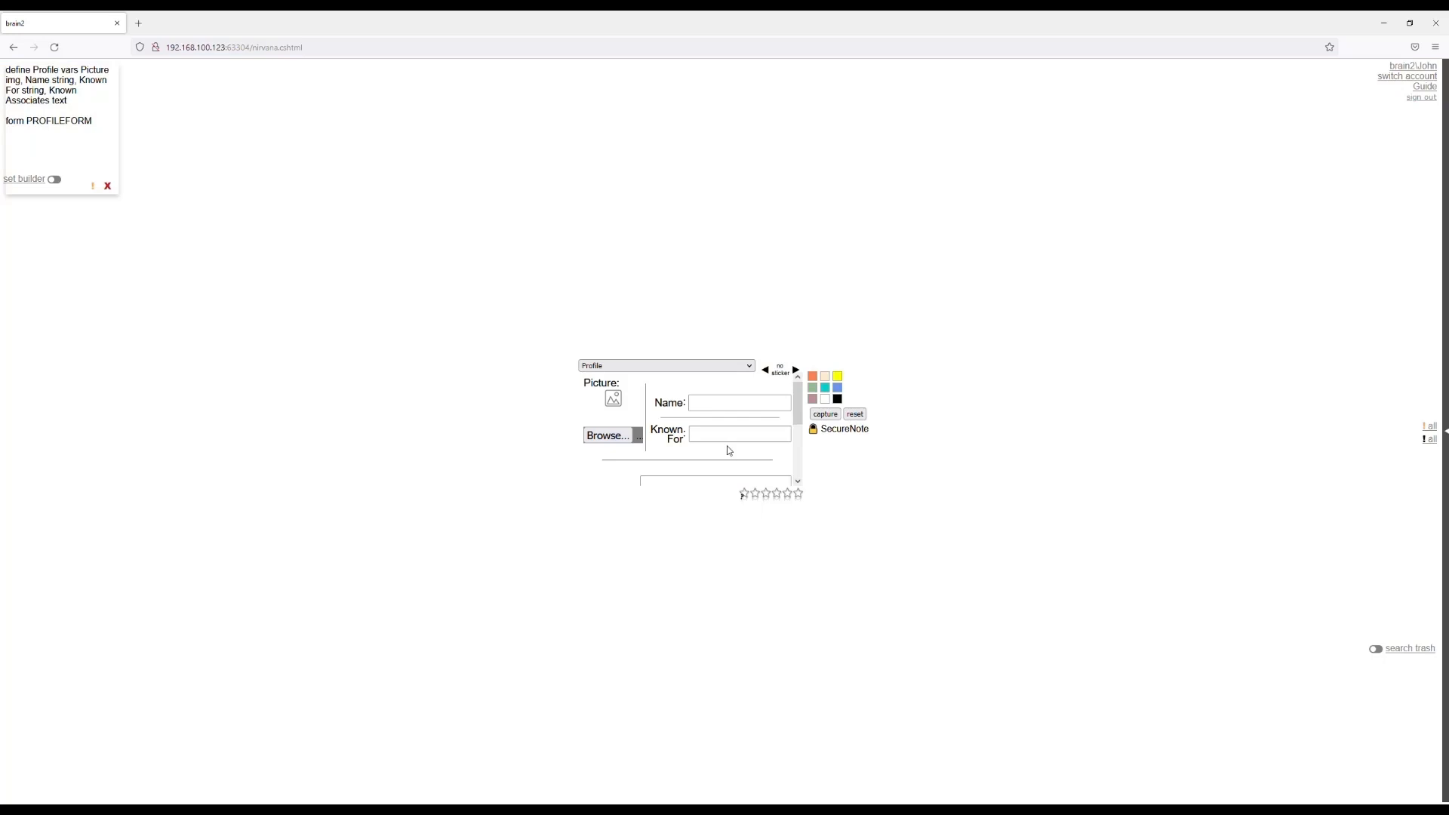
{"action": "scroll", "coordinate": [729, 450], "scroll_direction": "down", "scroll_amount": 1}
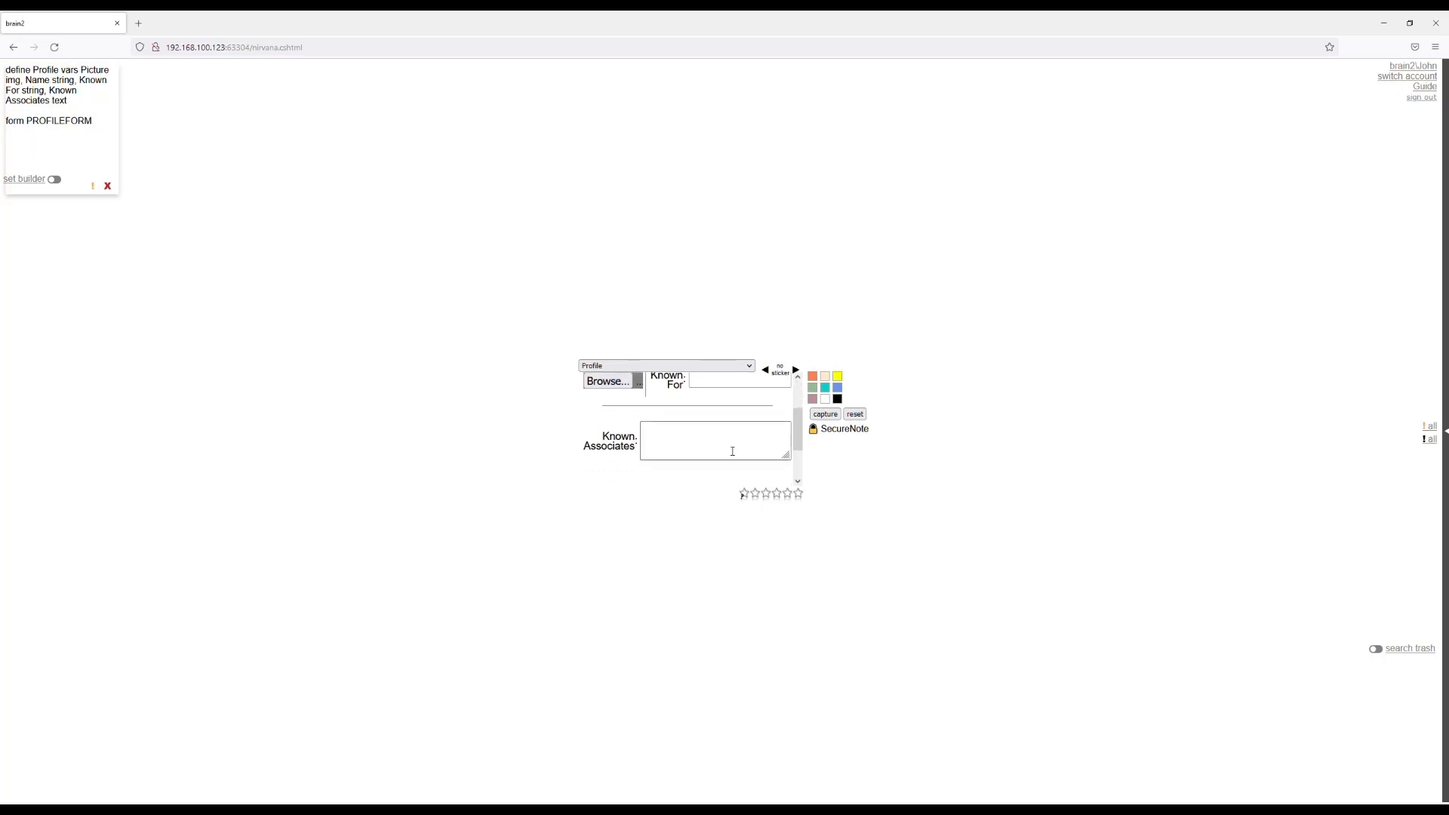
{"action": "scroll", "coordinate": [730, 450], "scroll_direction": "up", "scroll_amount": 1}
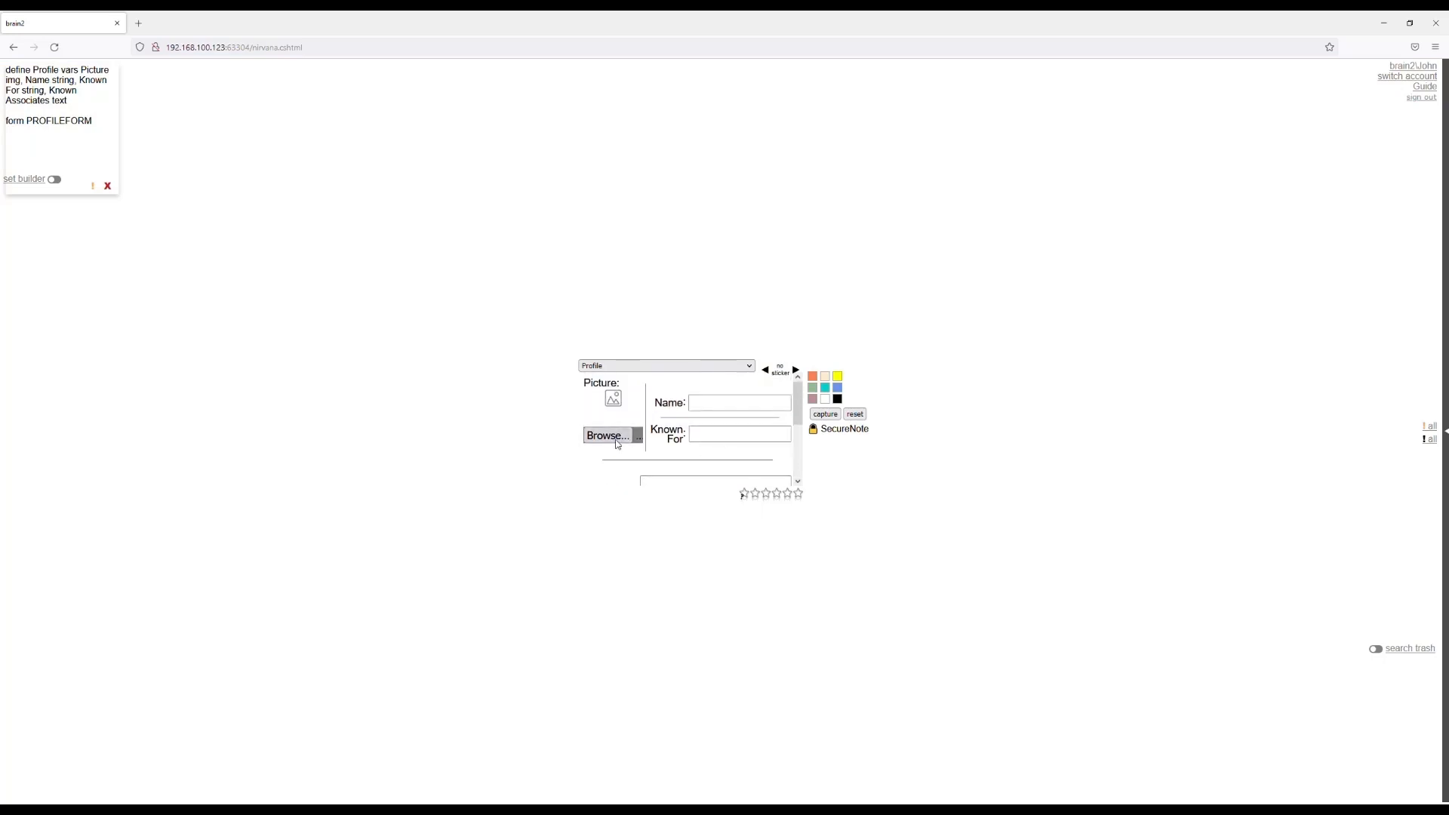
Fill in the Profile with Name Le Chiffre, Known For Money Laundering and Known Associates Various, capture it, and switch the editor to Simple Note.
{"action": "left_click", "coordinate": [717, 409]}
{"action": "type", "text": "Le Chiffre"}
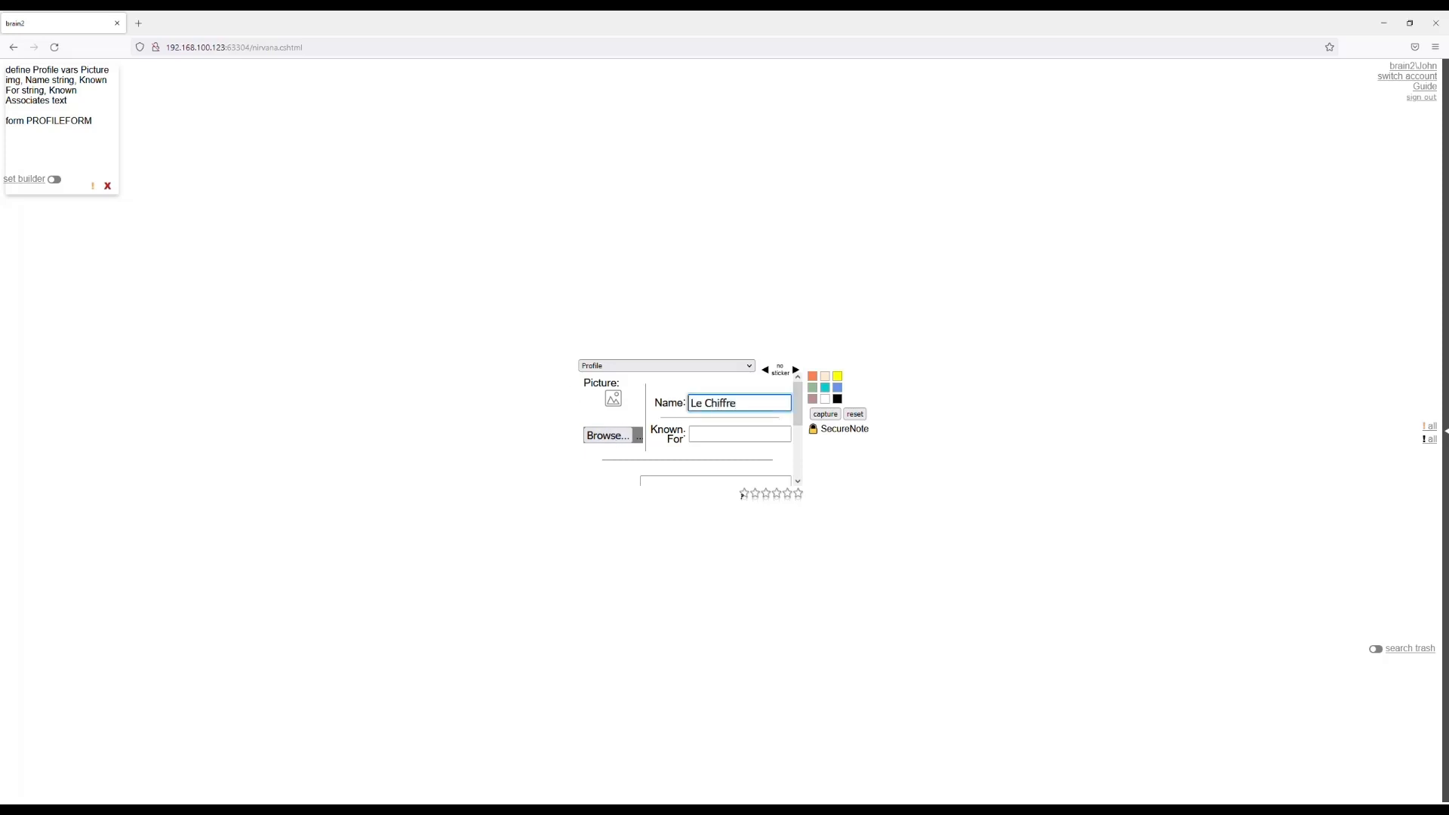
{"action": "left_click", "coordinate": [701, 436]}
{"action": "type", "text": "Money Laundering"}
{"action": "key", "text": "Tab"}
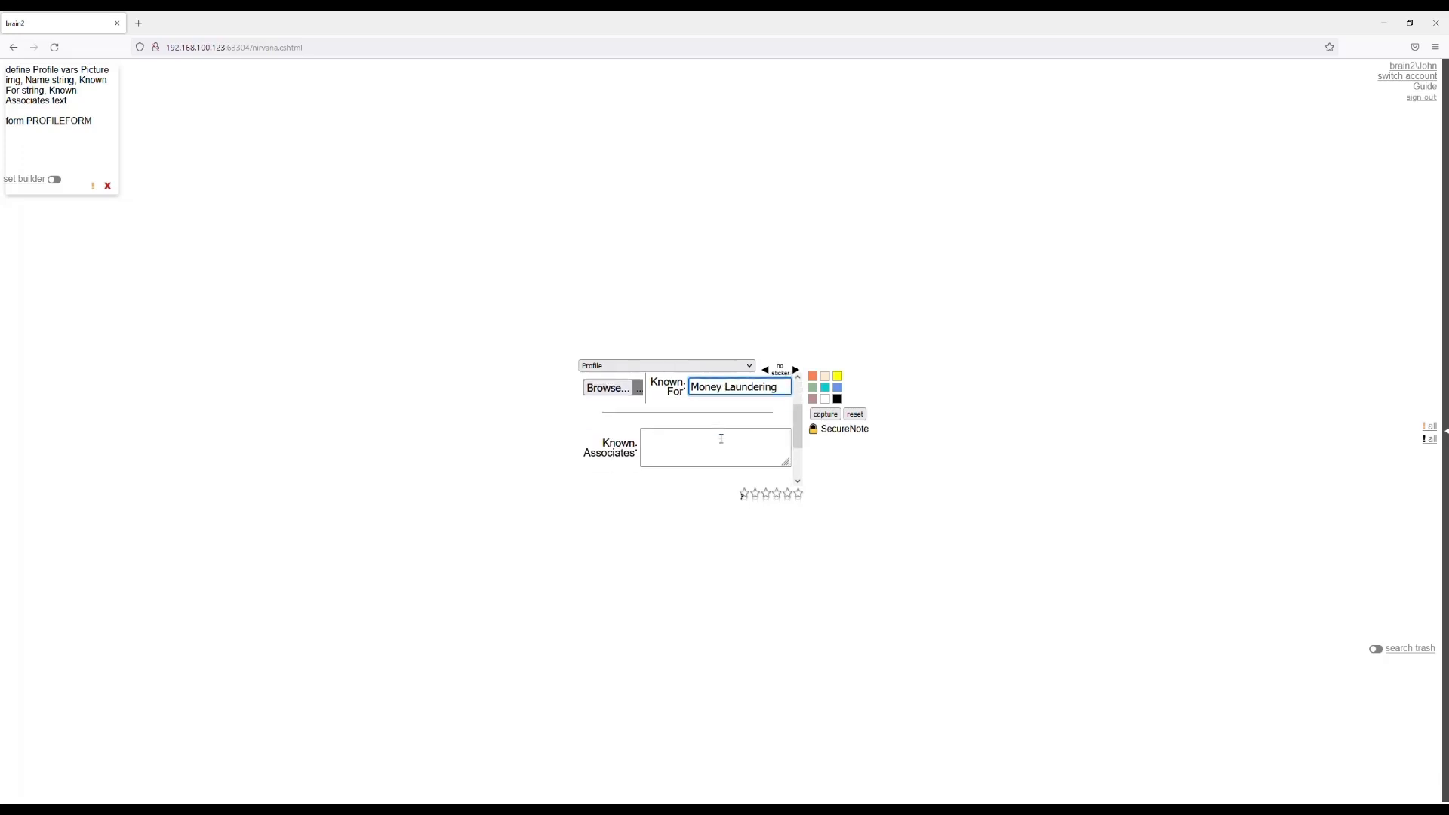
{"action": "type", "text": "Va"}
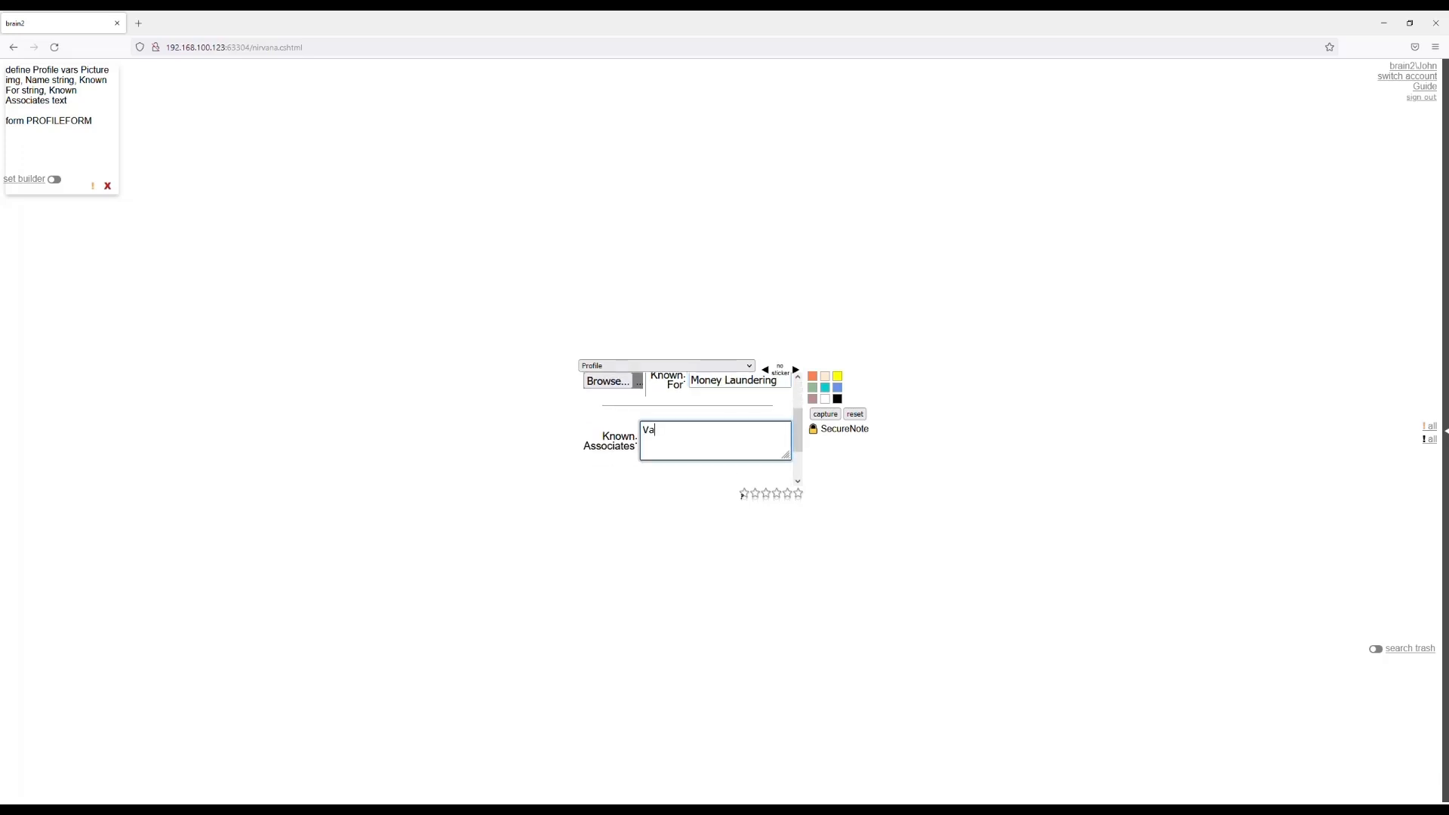
{"action": "type", "text": "roious"}
{"action": "left_click", "coordinate": [826, 415]}
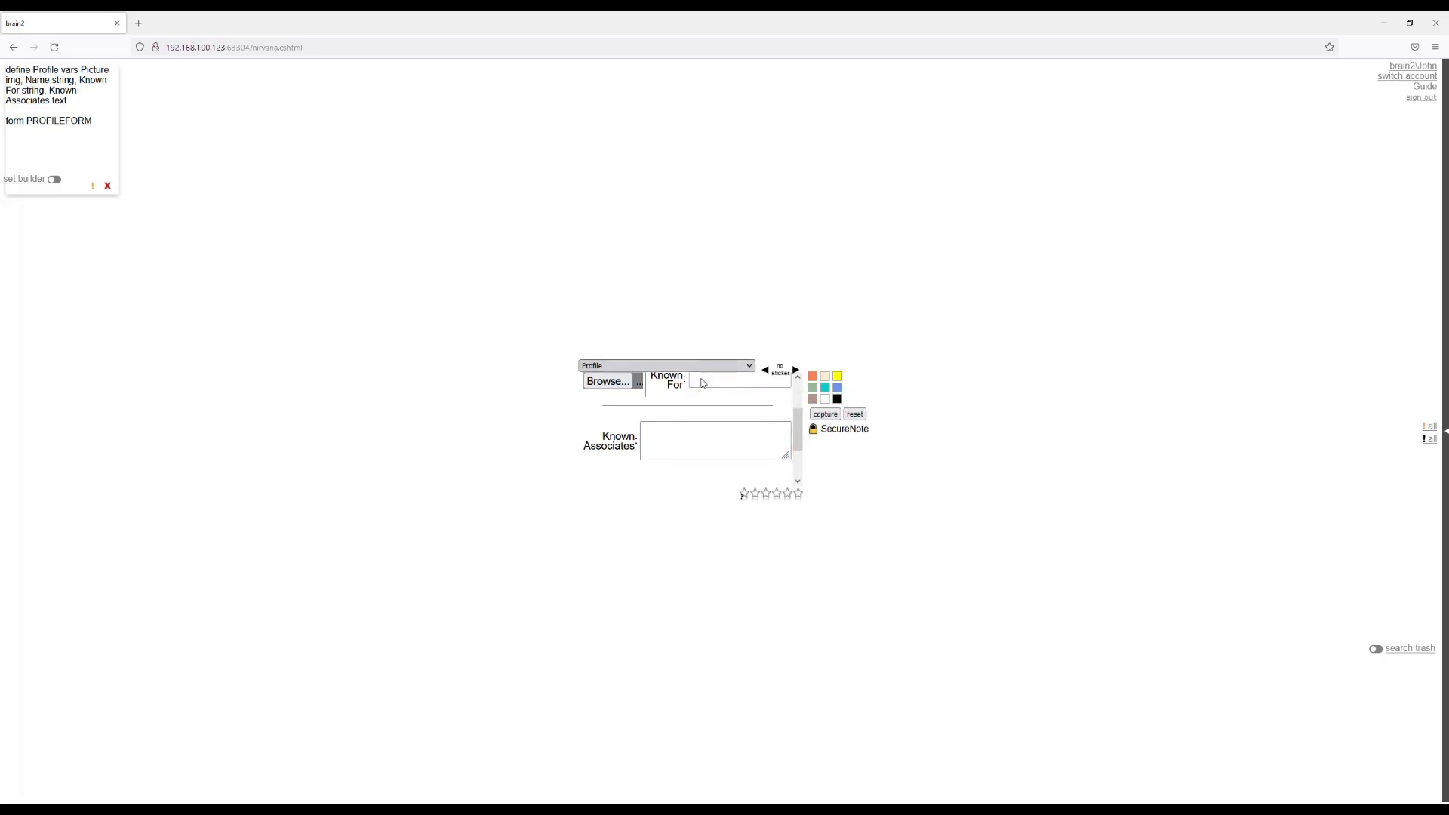
{"action": "left_click", "coordinate": [712, 420]}
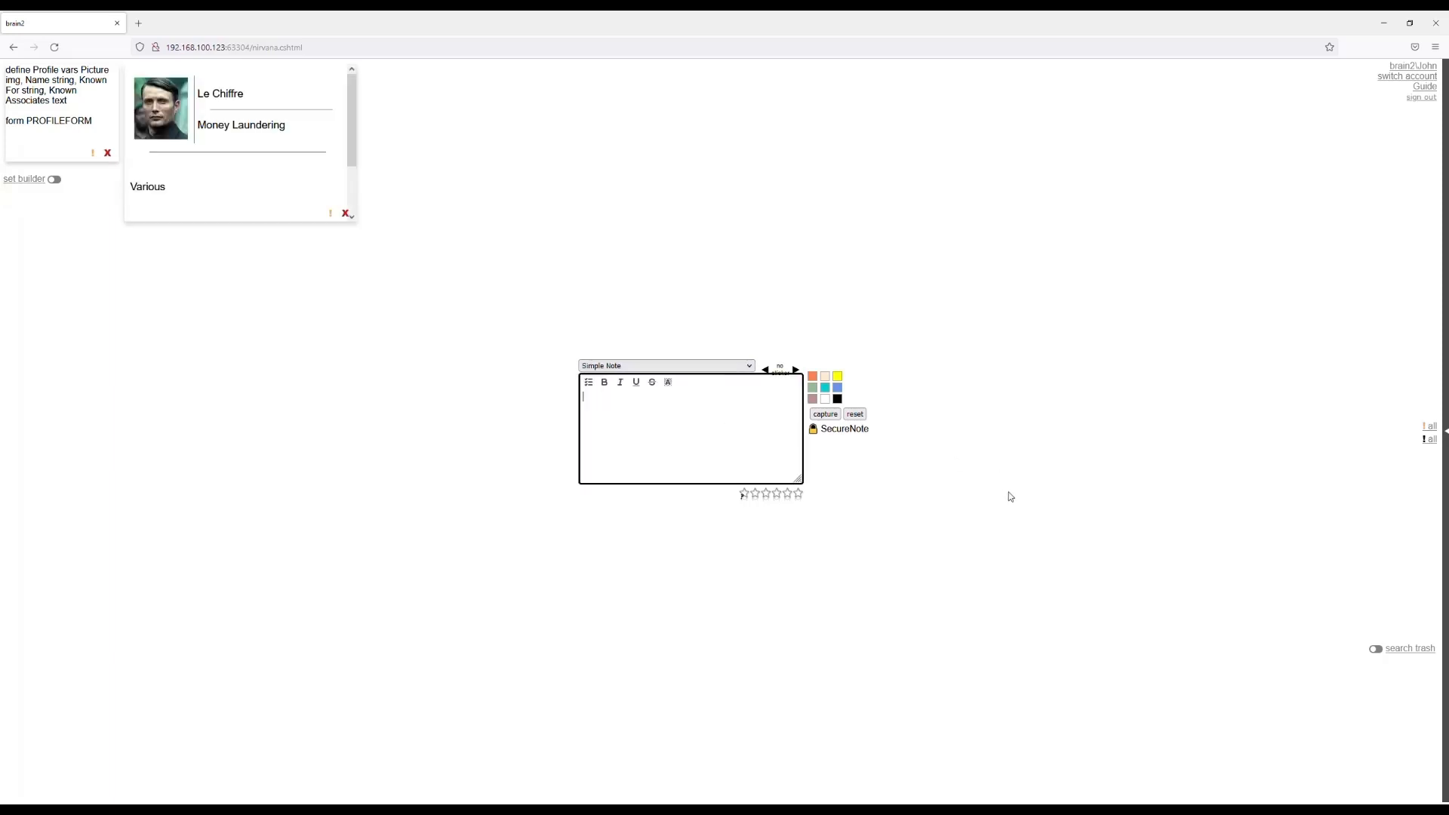
Start a Definition note reading "define Investigation vars ID string".
{"action": "scroll", "coordinate": [291, 161], "scroll_direction": "down", "scroll_amount": 2}
{"action": "scroll", "coordinate": [292, 163], "scroll_direction": "up", "scroll_amount": 2}
{"action": "left_click", "coordinate": [866, 484]}
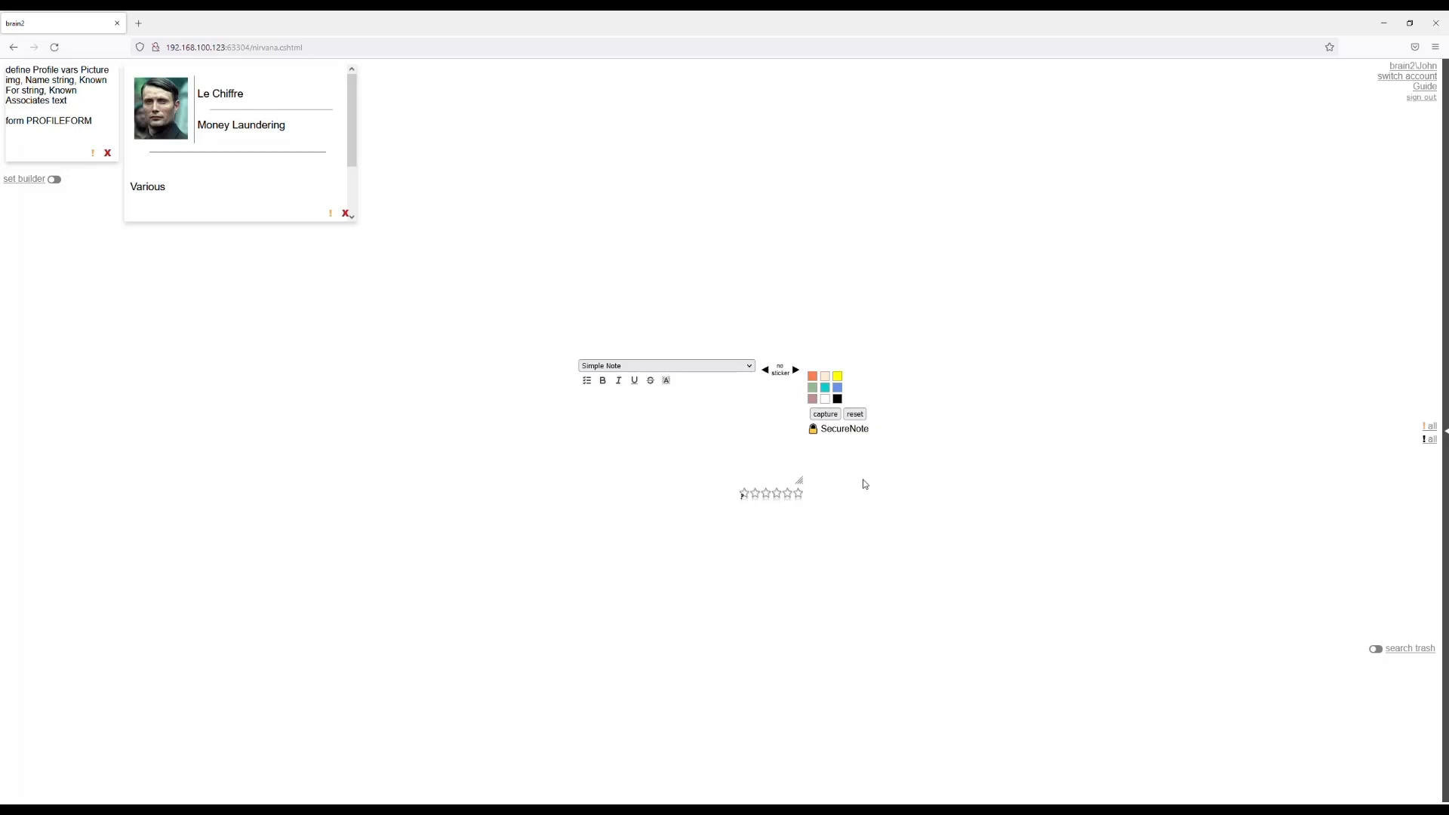
{"action": "left_click", "coordinate": [623, 400]}
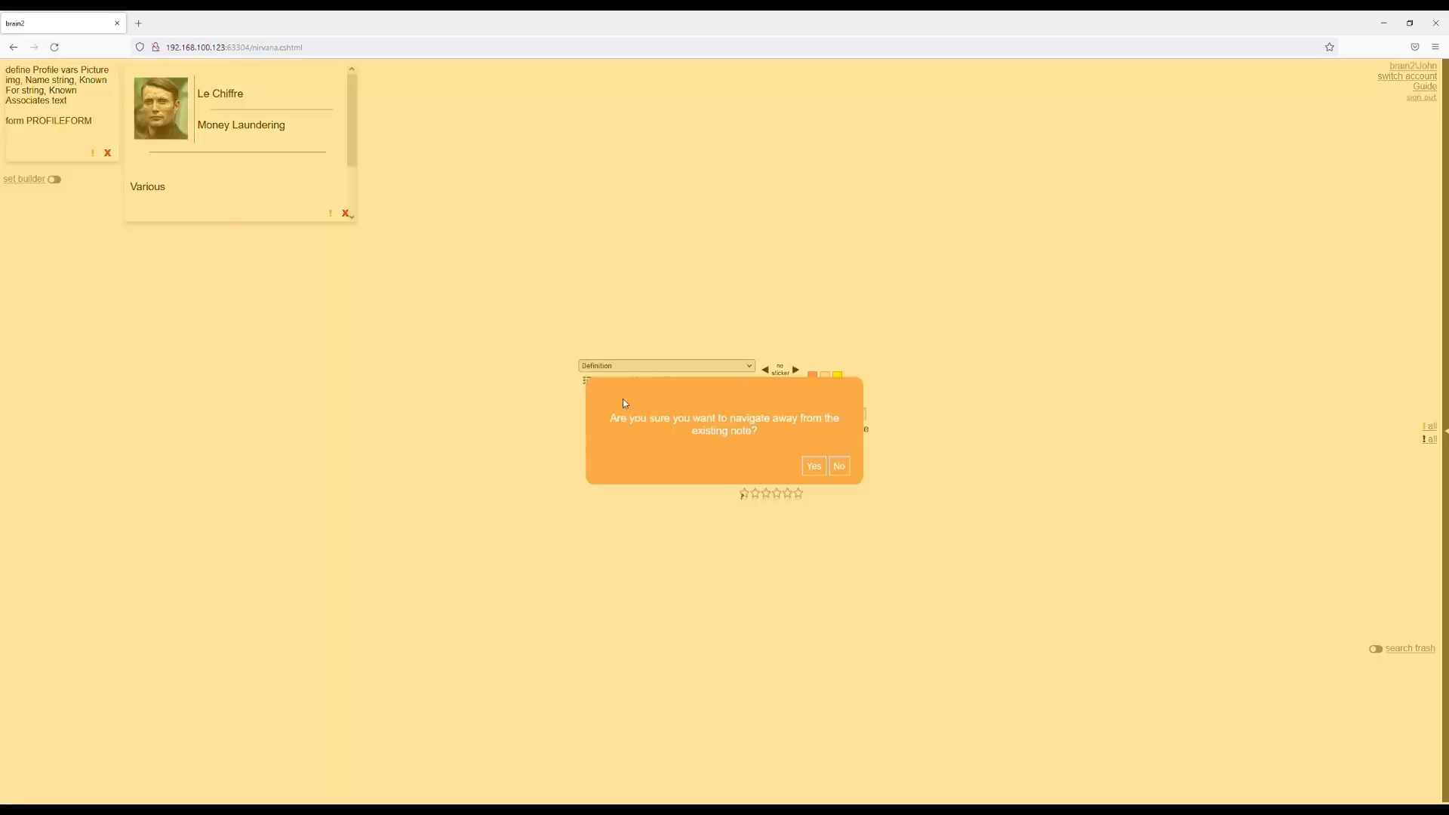
{"action": "left_click", "coordinate": [812, 466]}
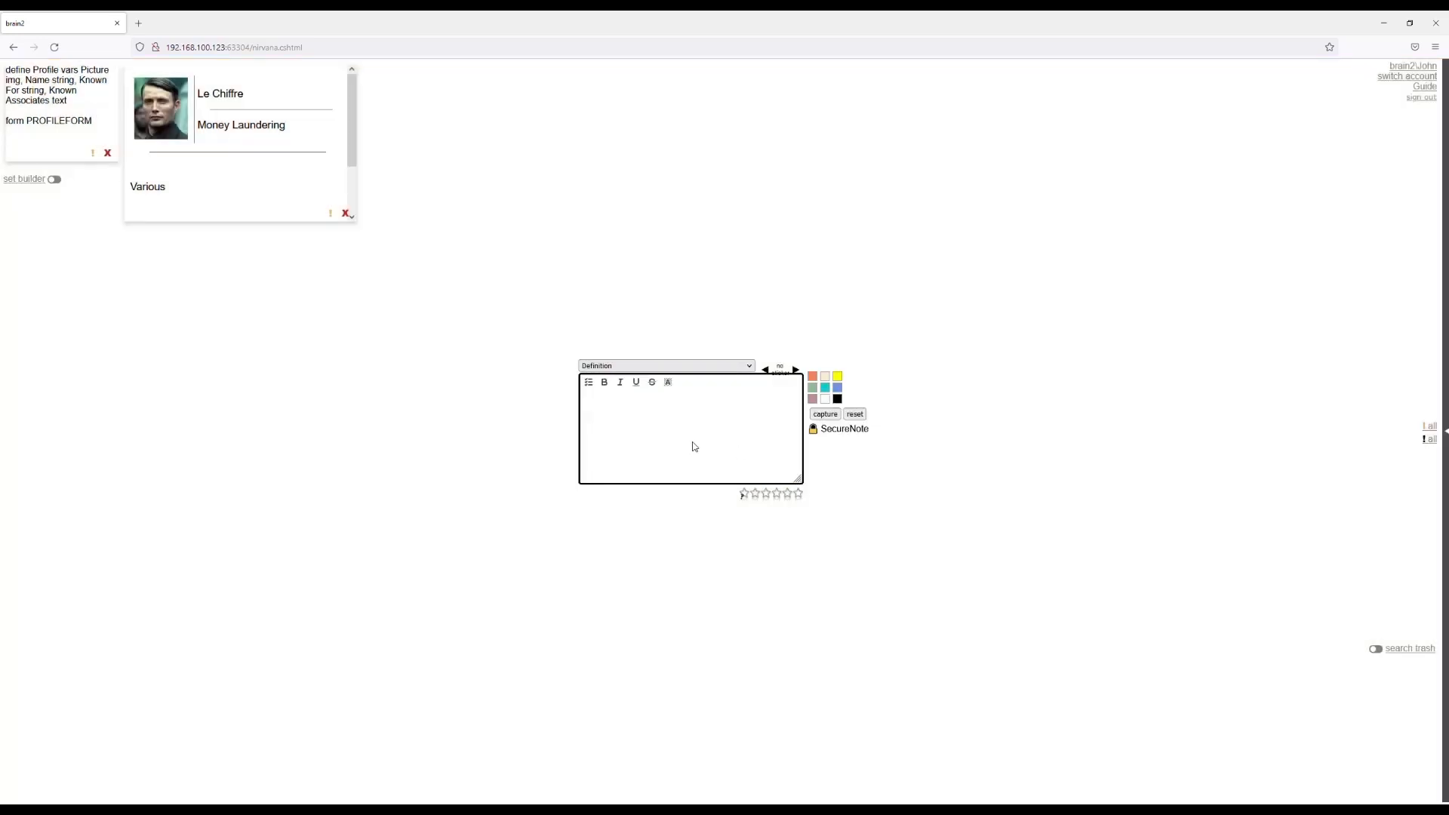
{"action": "type", "text": "def"}
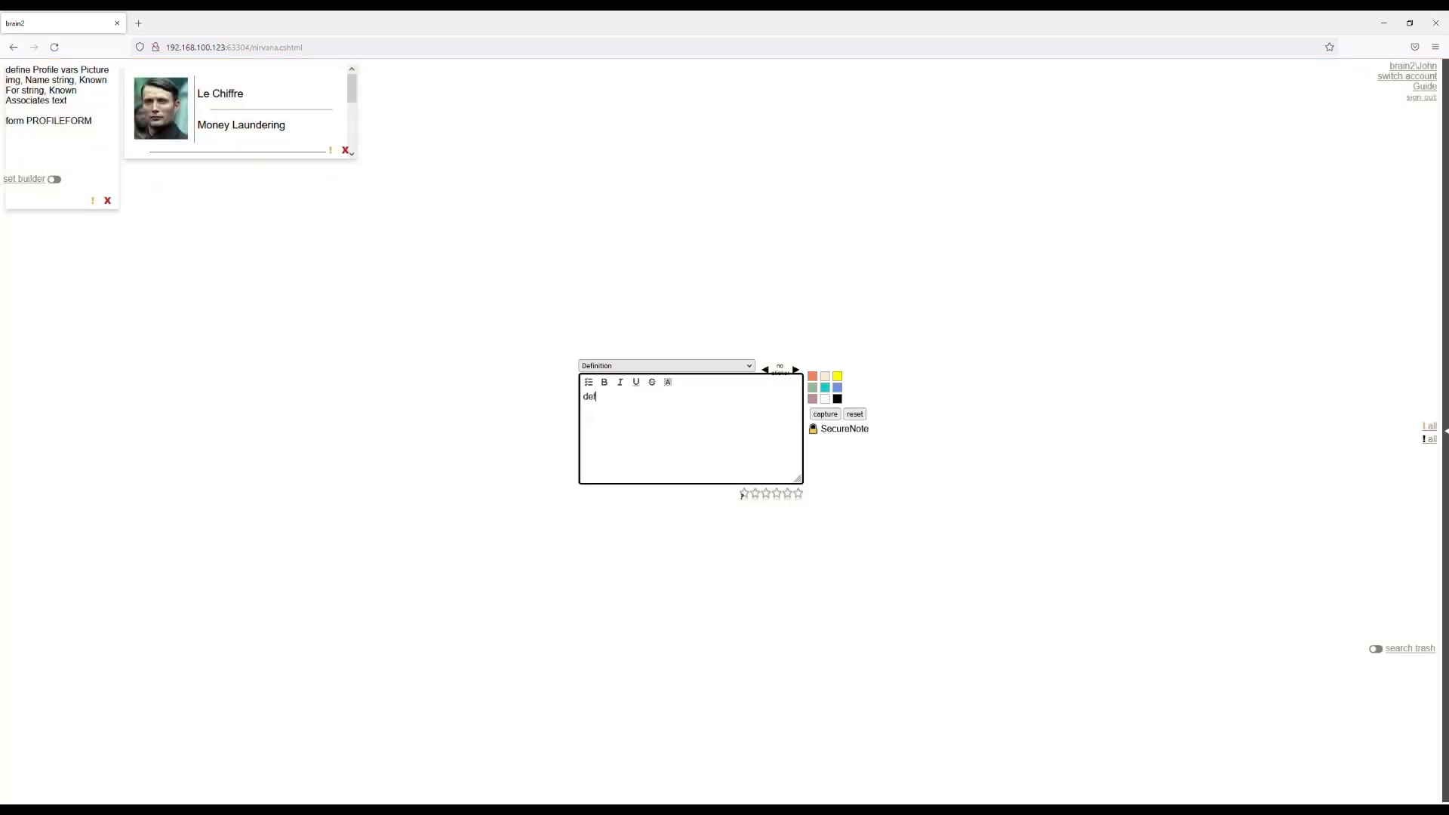
{"action": "type", "text": "ine"}
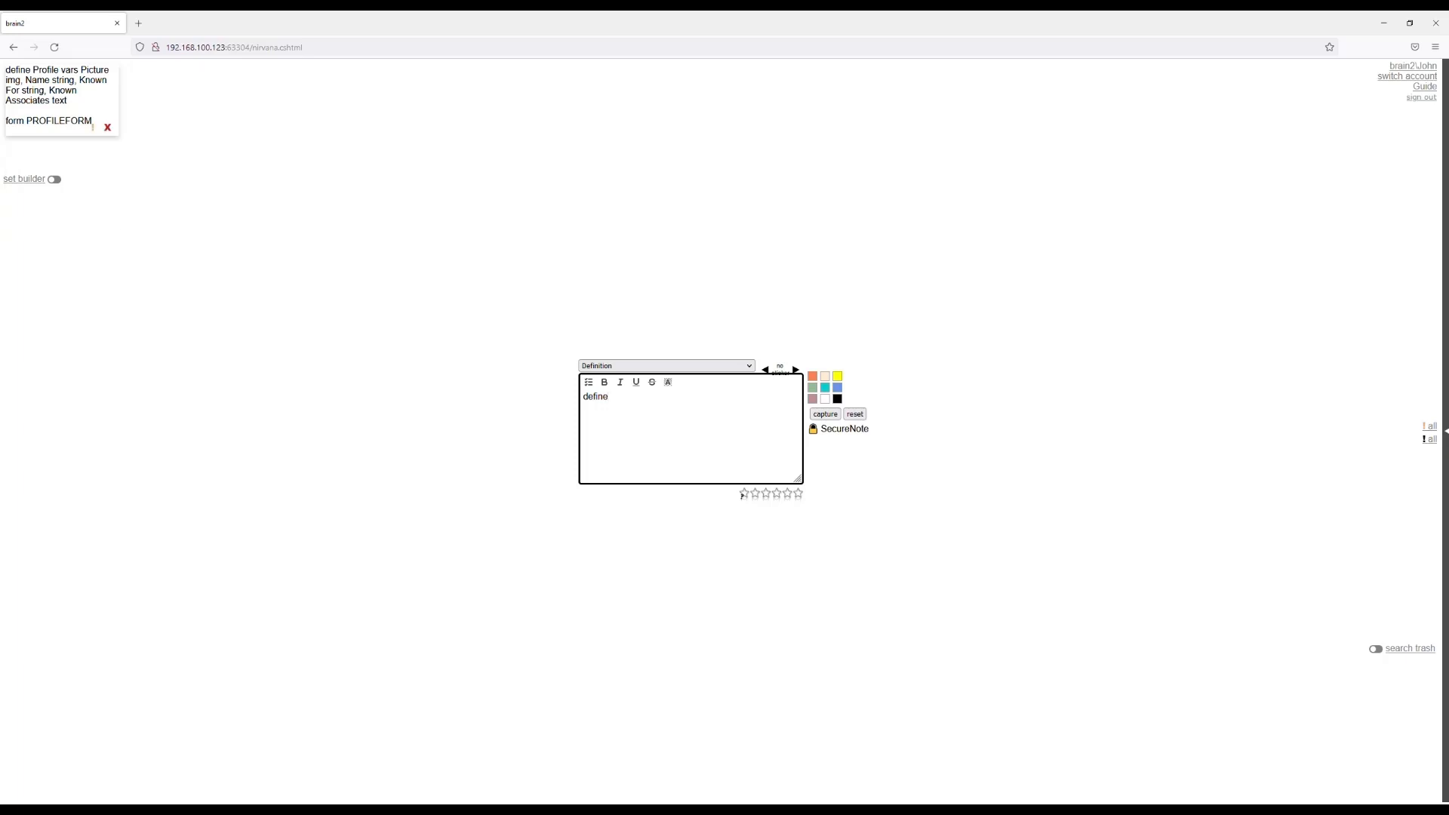
{"action": "type", "text": " Investigation"}
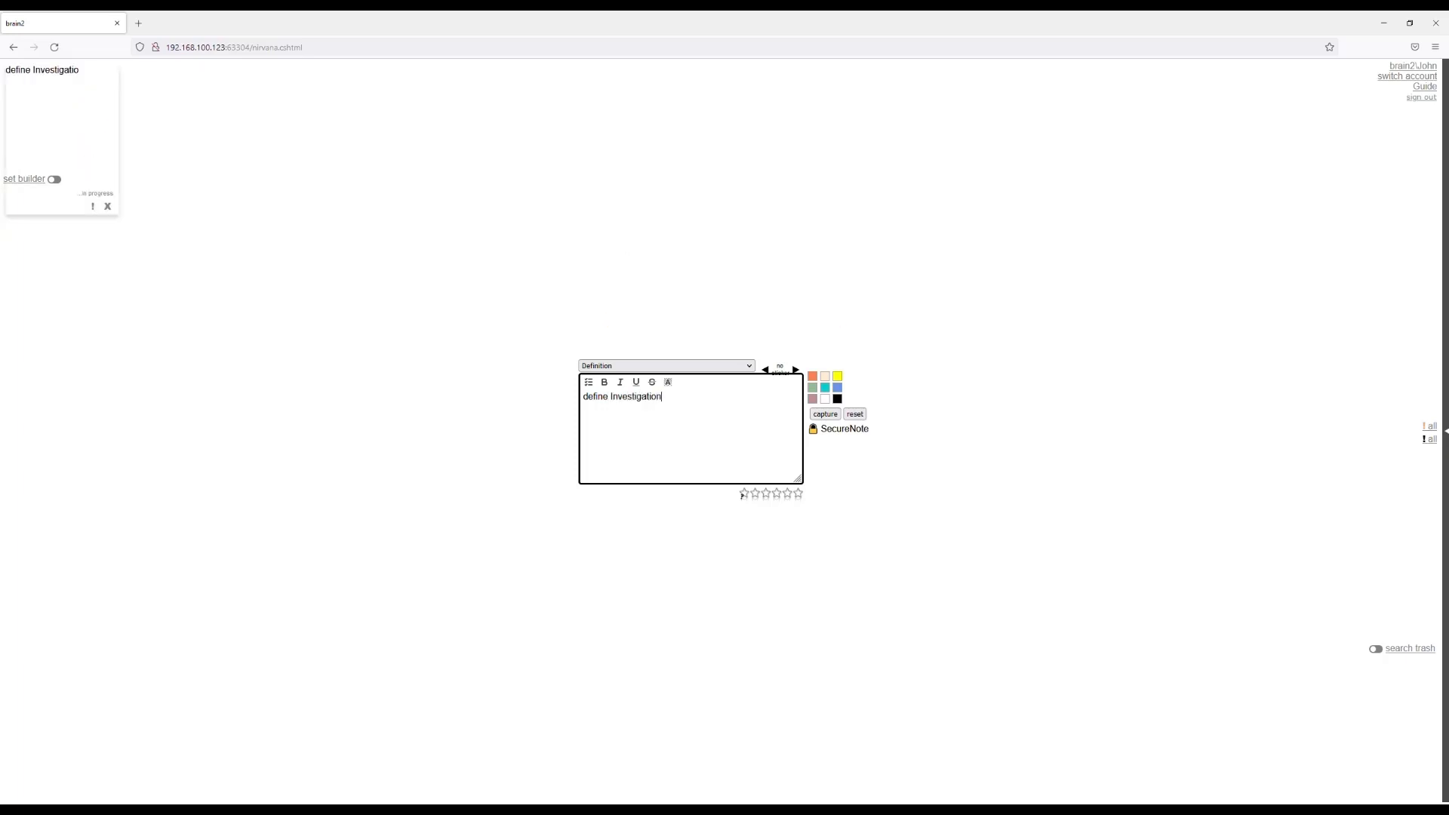
{"action": "type", "text": " vars "}
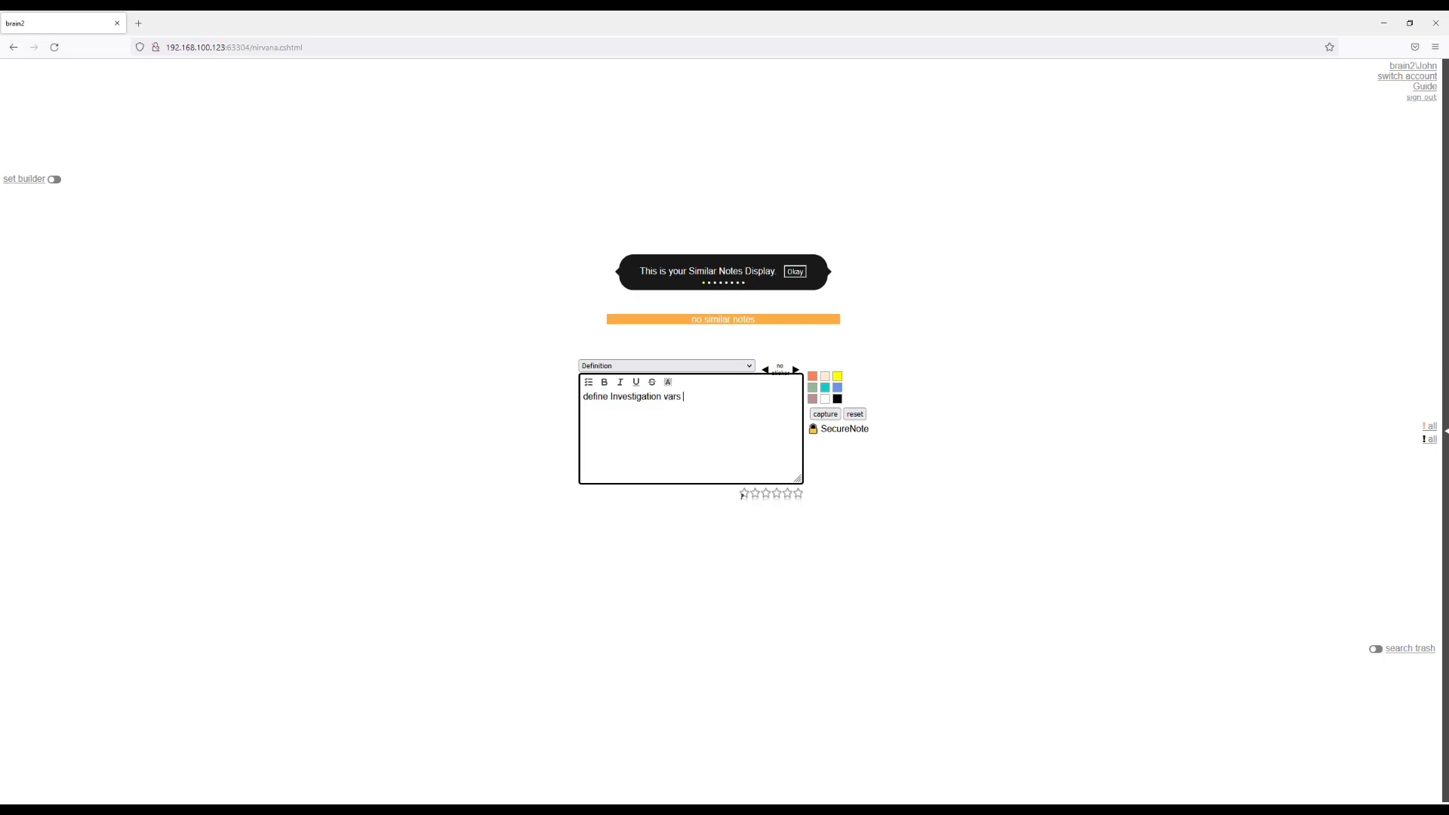
{"action": "type", "text": "ID string, Desc. string, Actions text, Resul"}
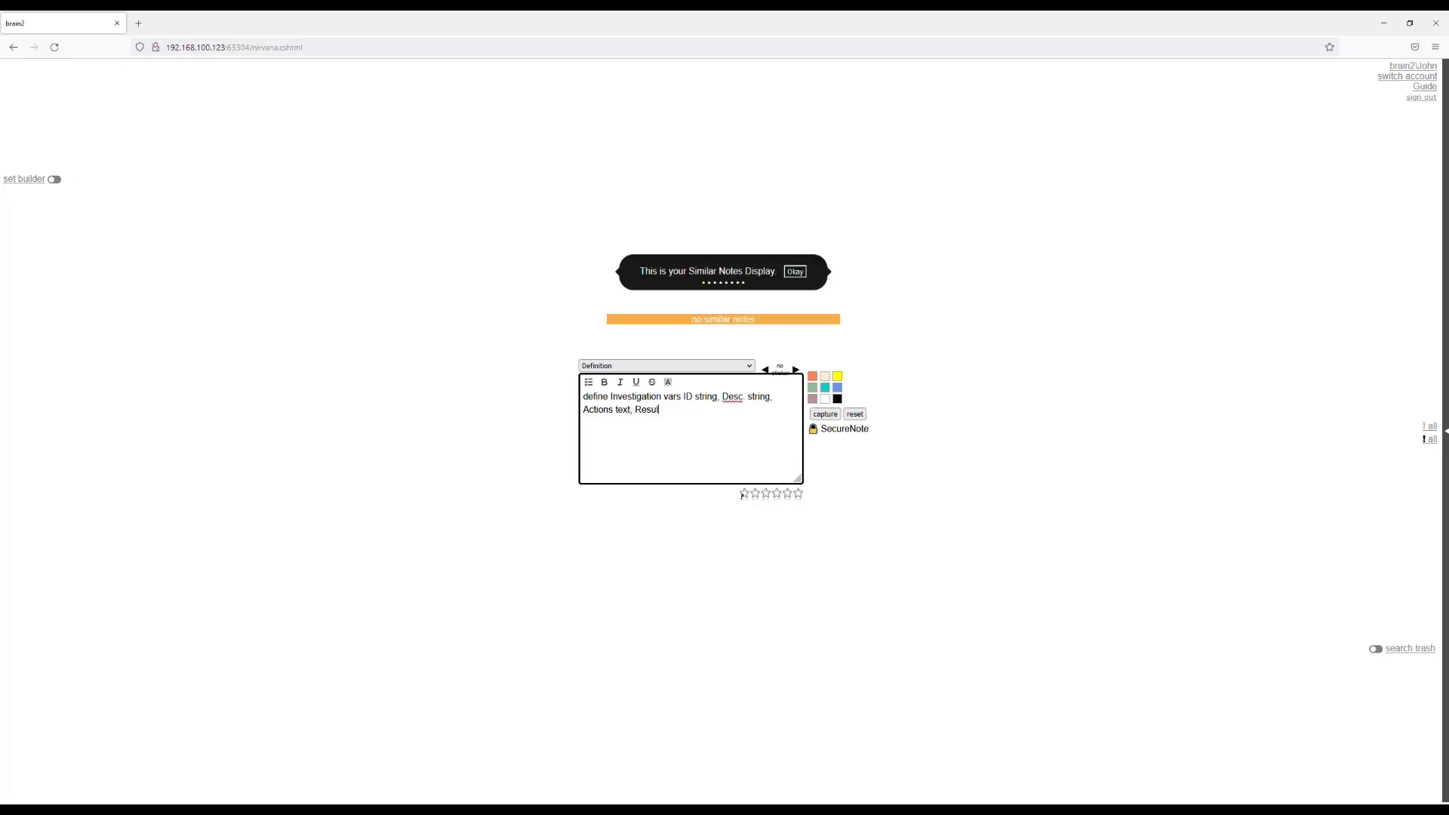
{"action": "type", "text": "ts text"}
{"action": "type", "text": ", Outco"}
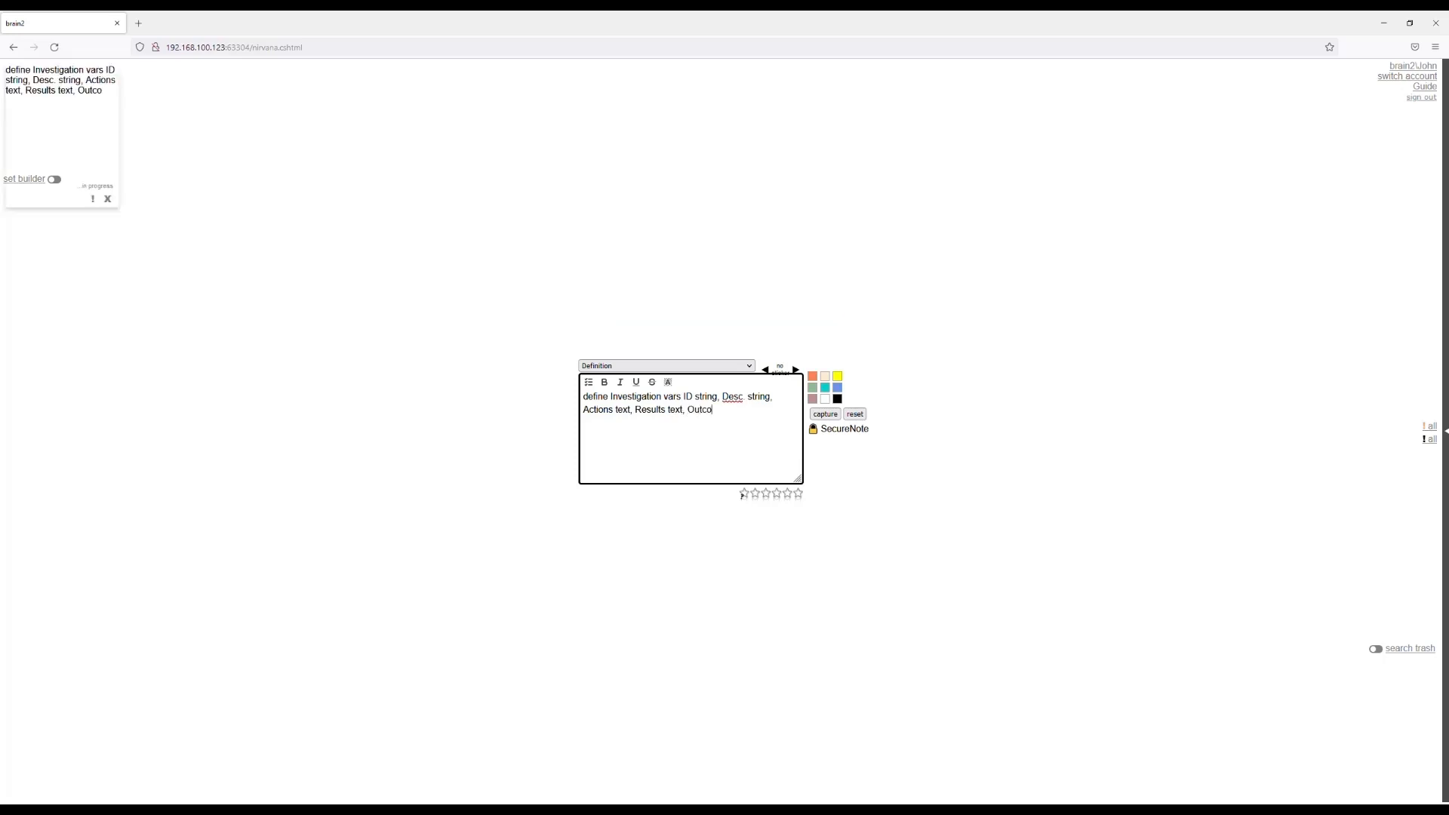
{"action": "type", "text": "me string"}
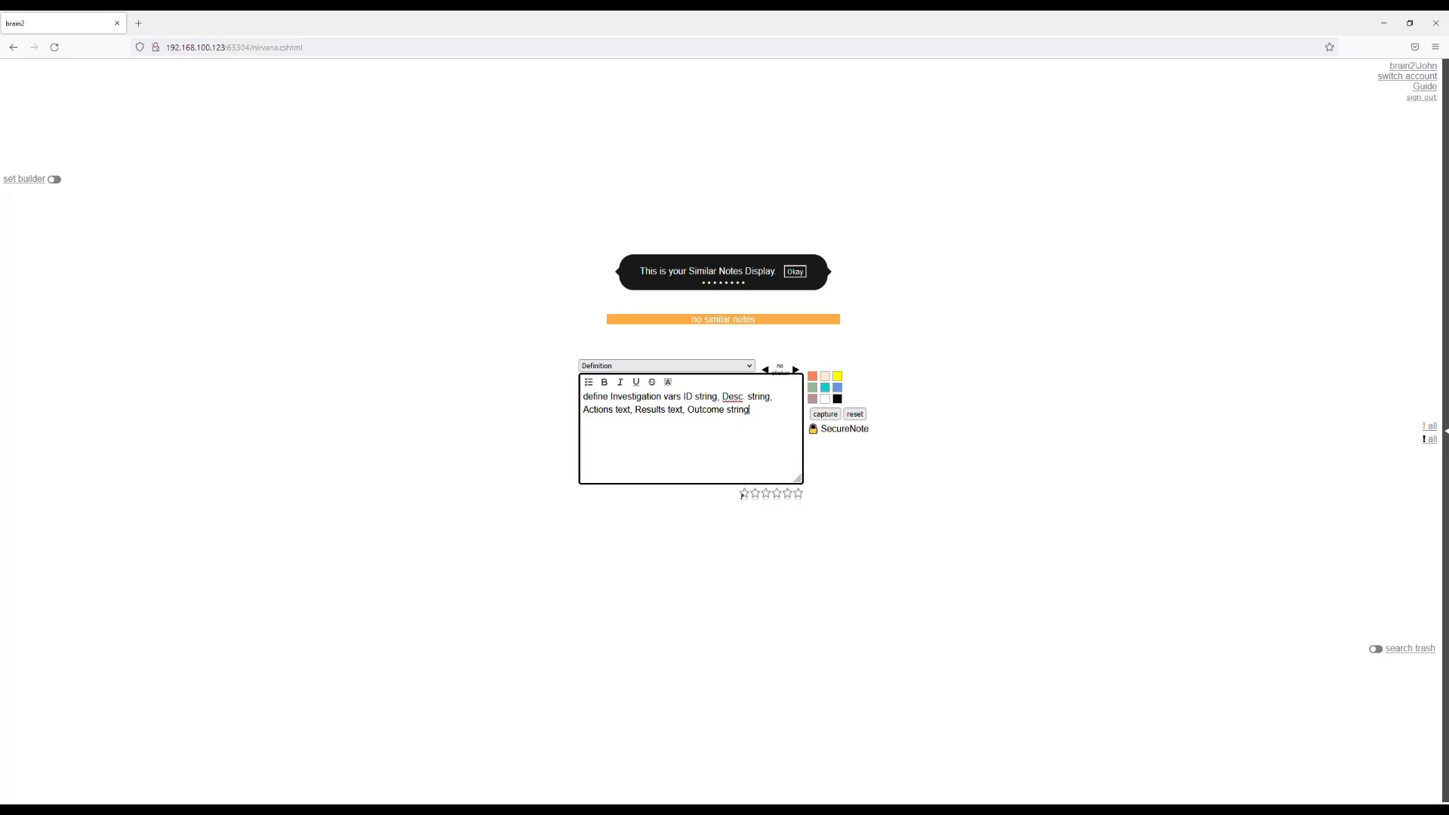
Add the line "form INVFORM" beneath the Investigation variables to open that form in the form builder.
{"action": "key", "text": "Return"}
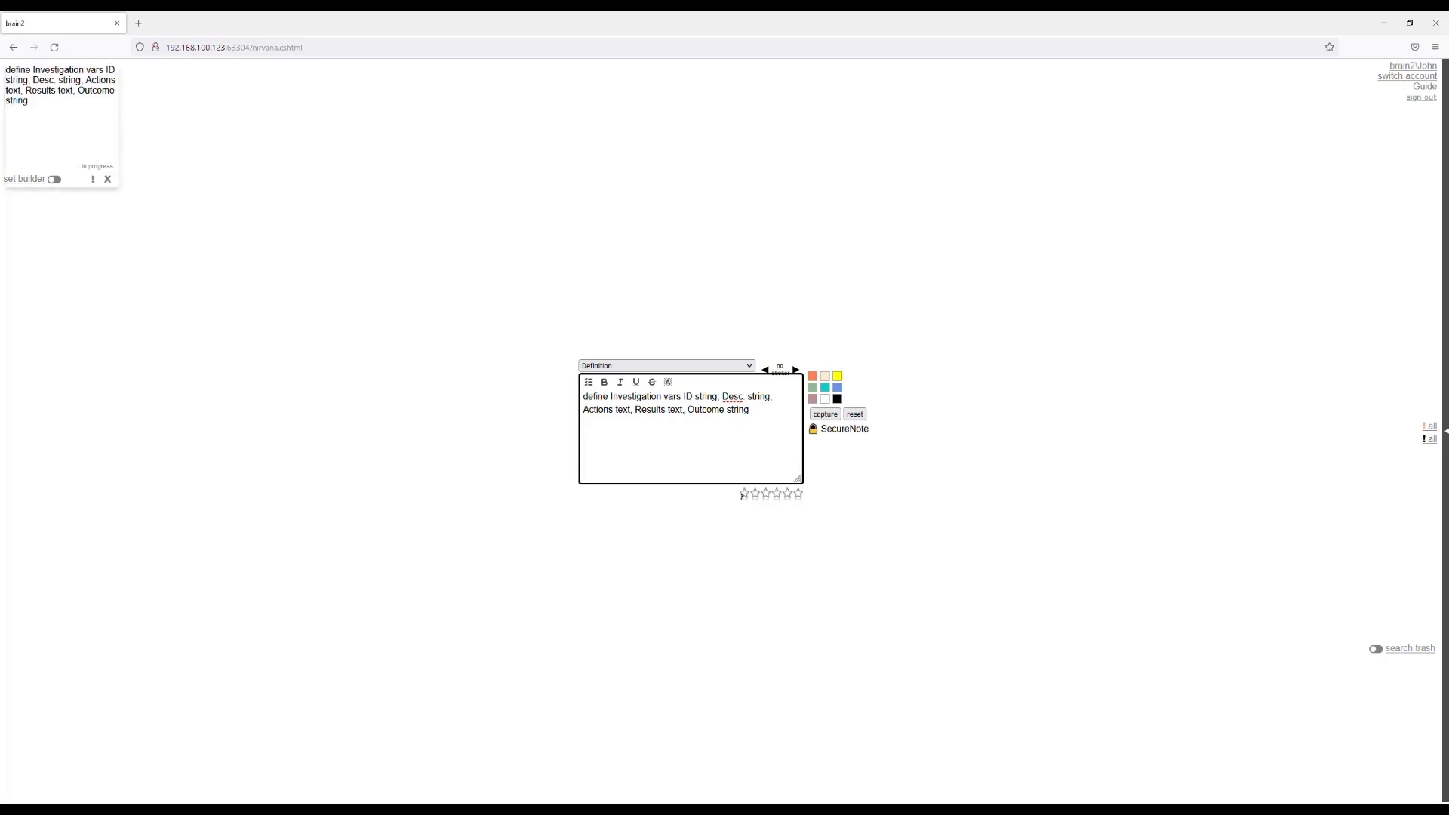
{"action": "type", "text": "form INVFORM"}
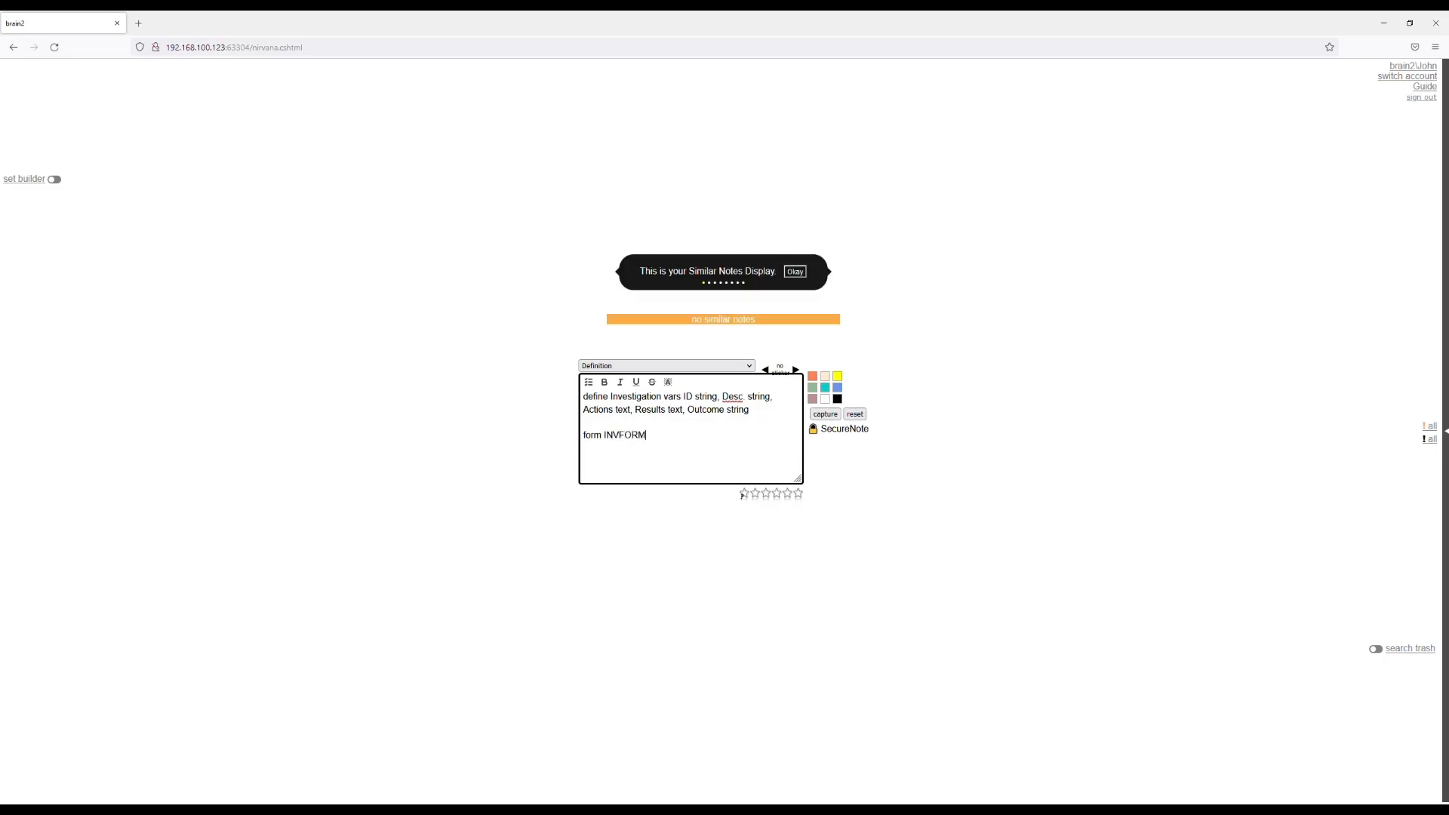
{"action": "key", "text": "Return"}
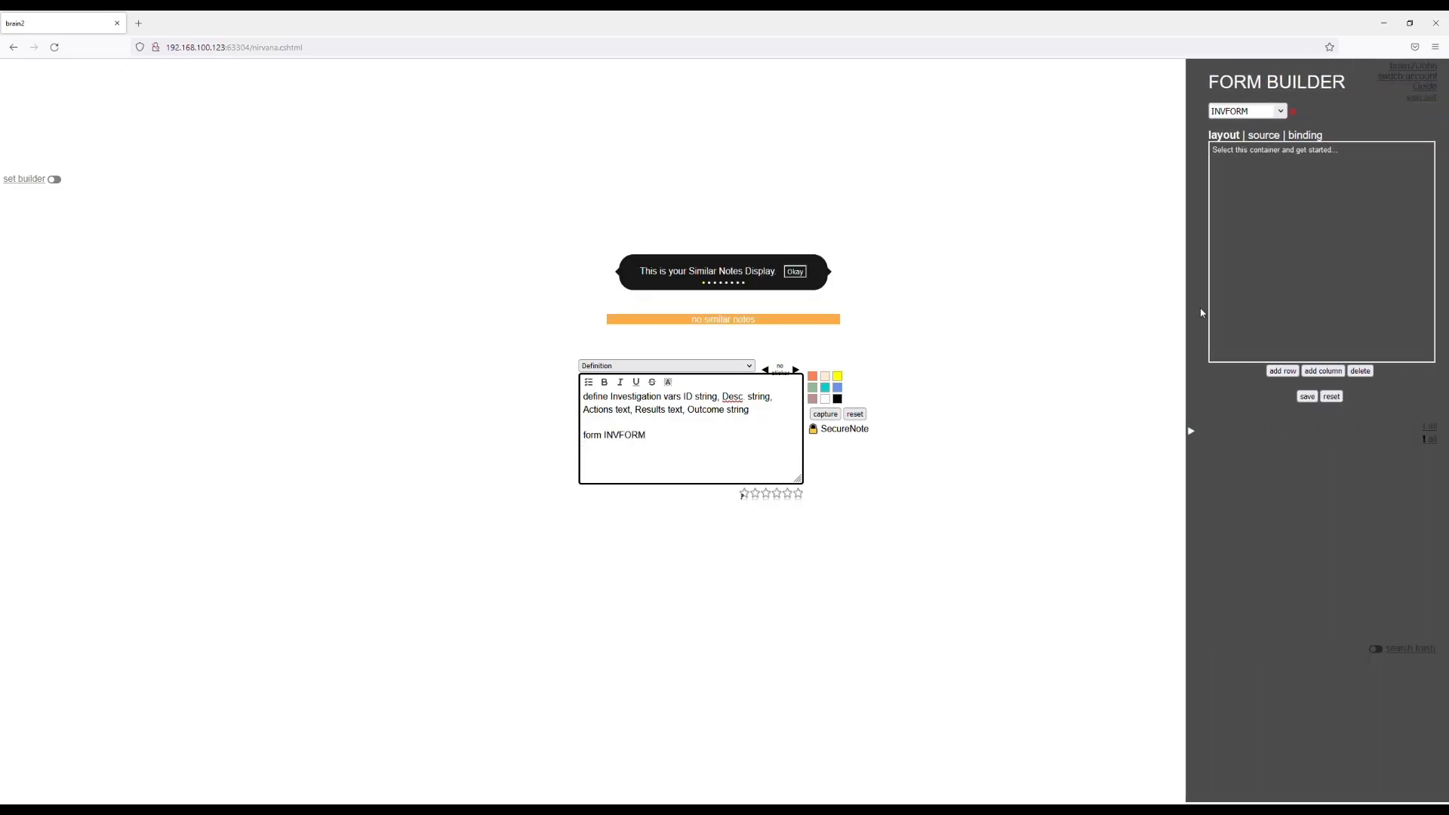
Lay out INVFORM with a two-column first row above three full-width rows, save it and close the form builder.
{"action": "left_click", "coordinate": [1341, 262]}
{"action": "left_click", "coordinate": [1283, 370]}
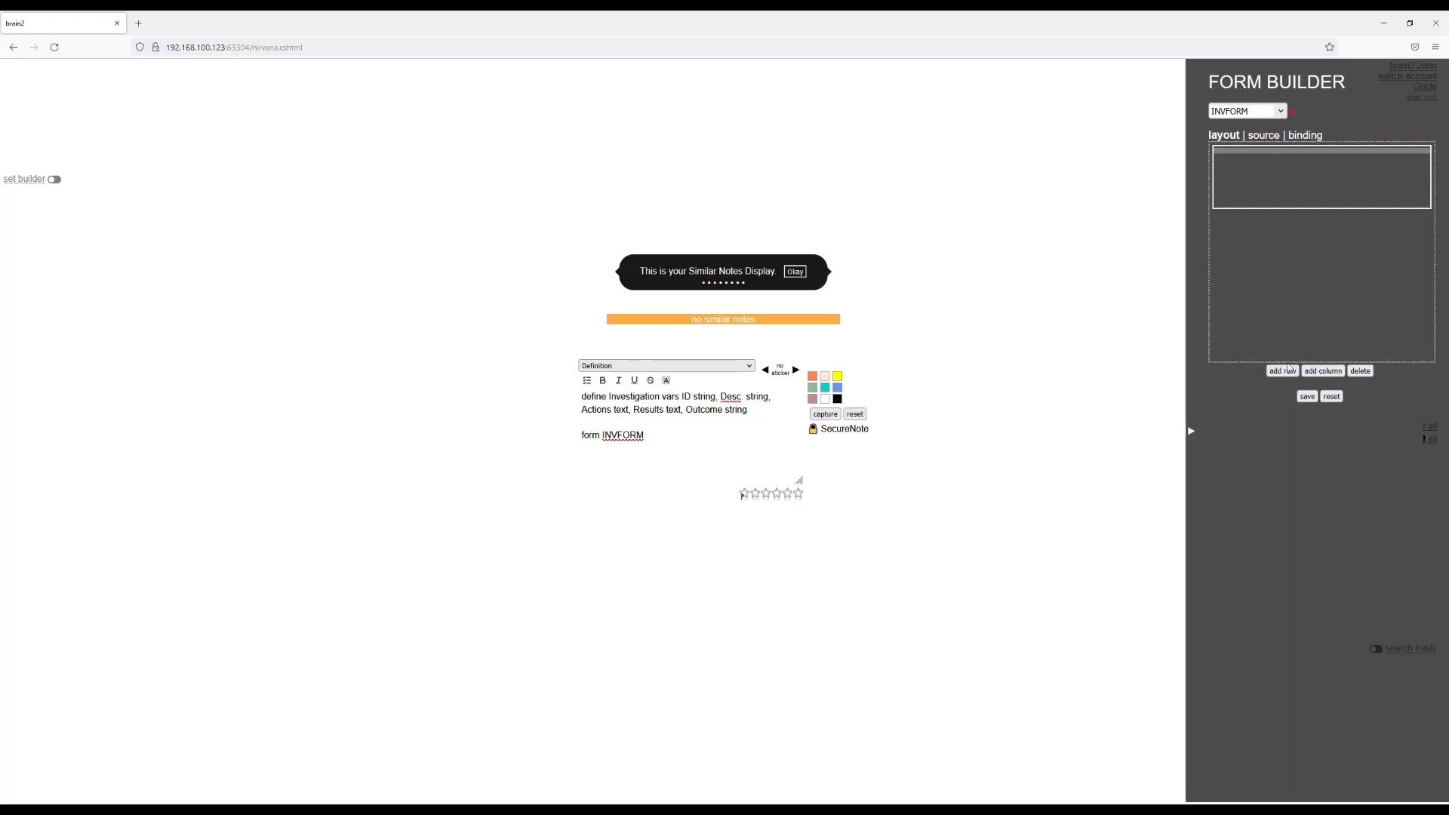
{"action": "left_click", "coordinate": [1286, 373]}
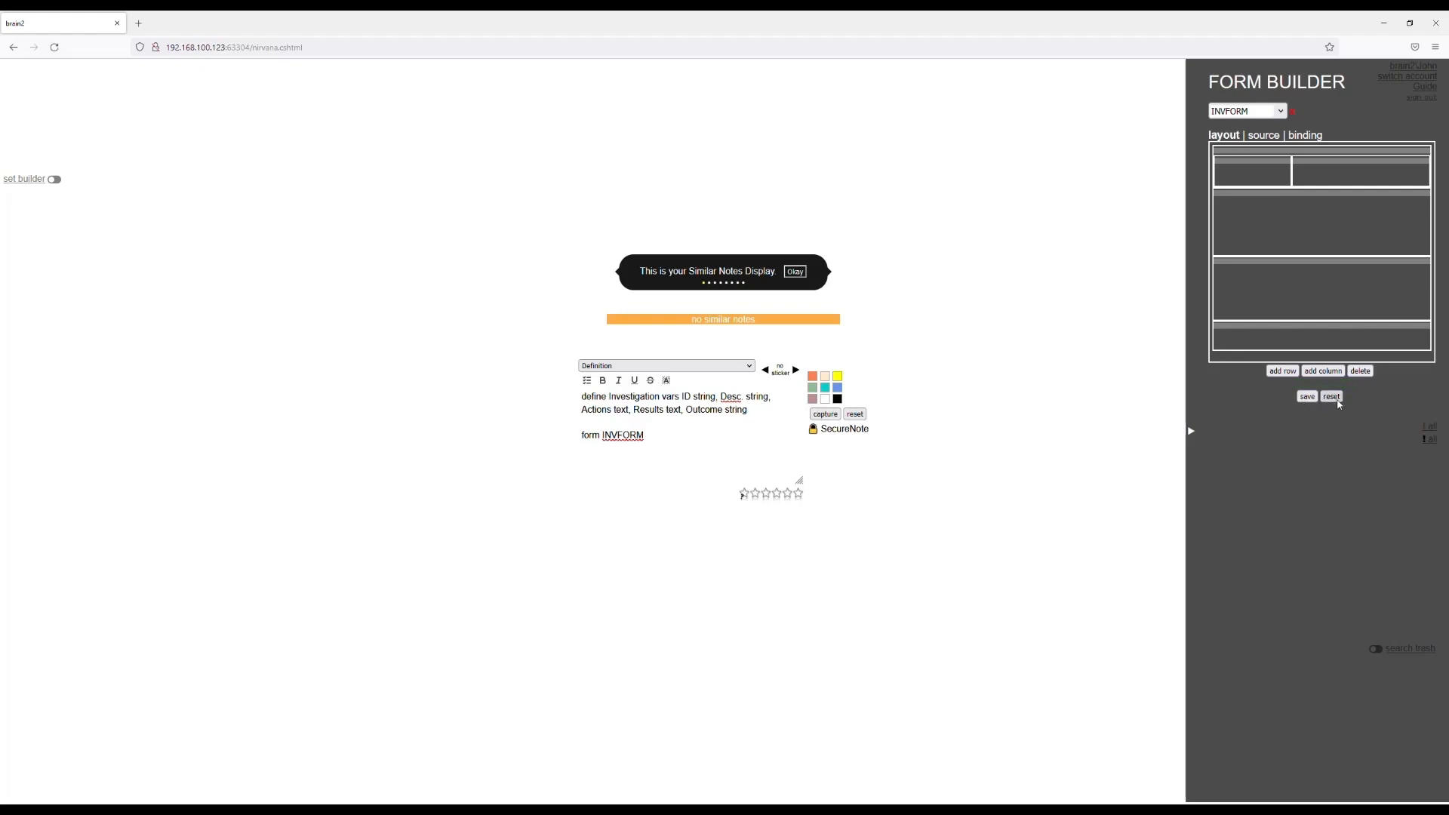
{"action": "left_click", "coordinate": [1333, 397]}
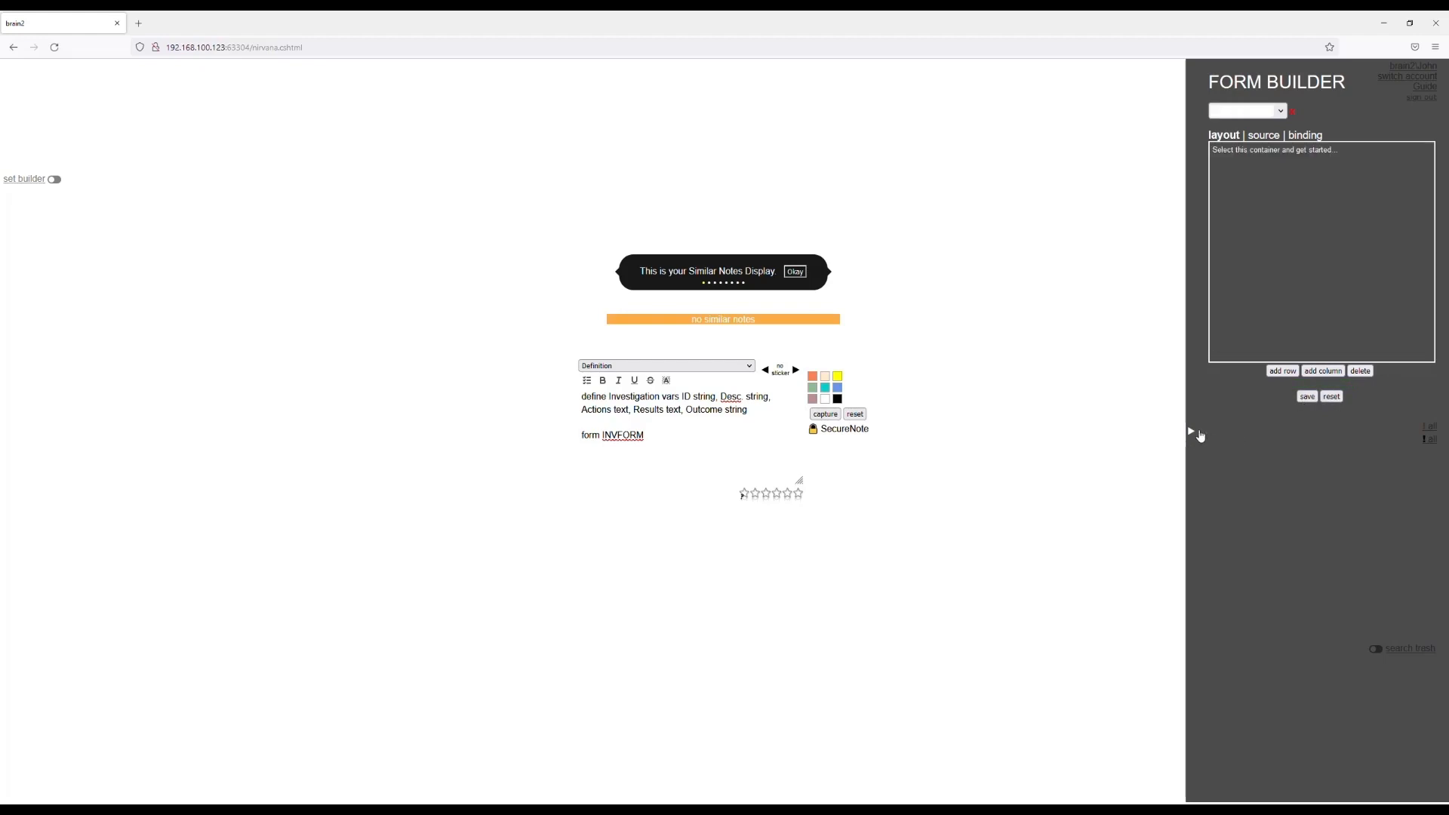
{"action": "left_click", "coordinate": [1193, 432]}
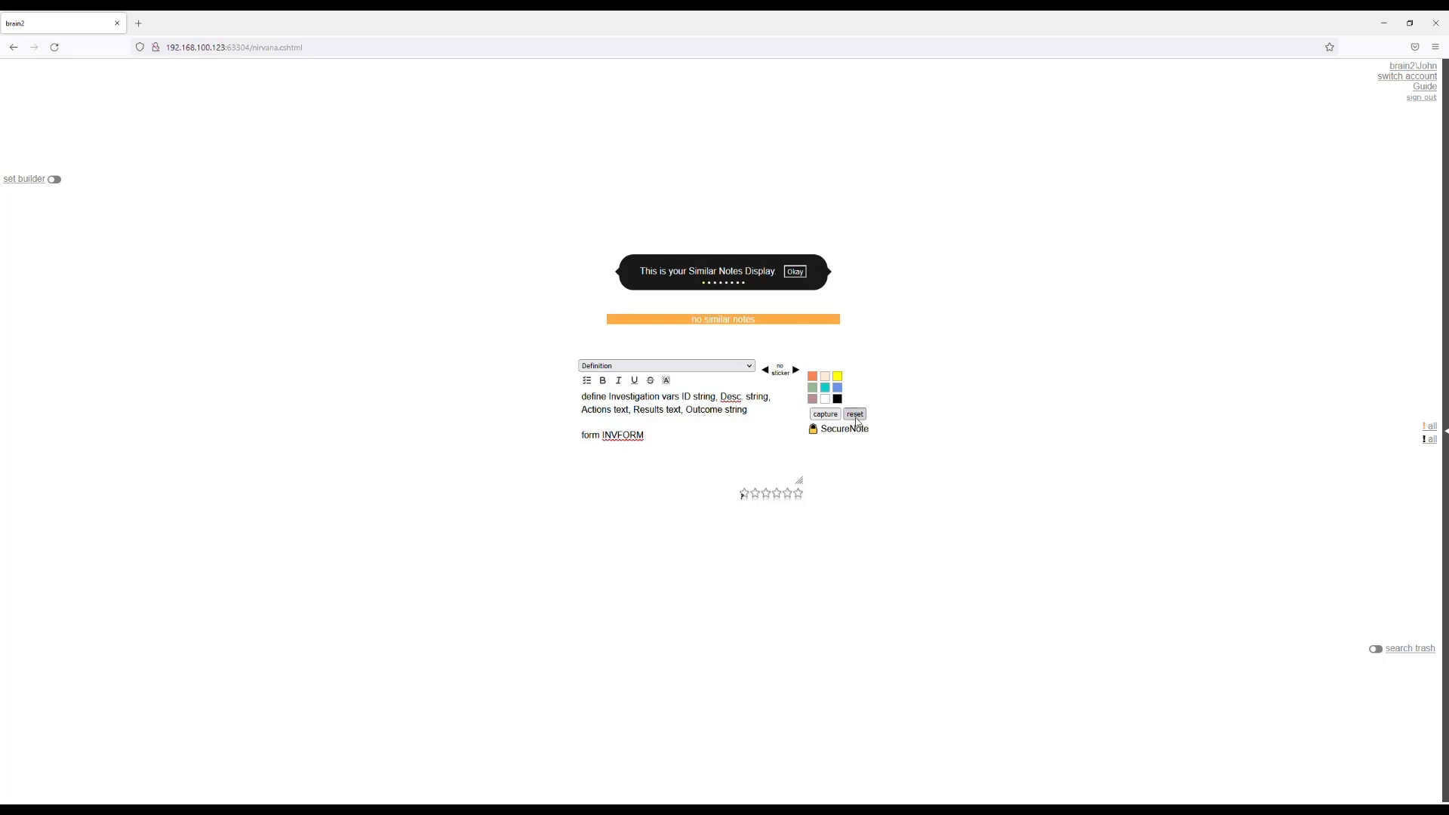
Clear the editor, switch it to the Investigation note type and examine that type's form fields.
{"action": "left_click", "coordinate": [856, 416]}
{"action": "left_click", "coordinate": [678, 437]}
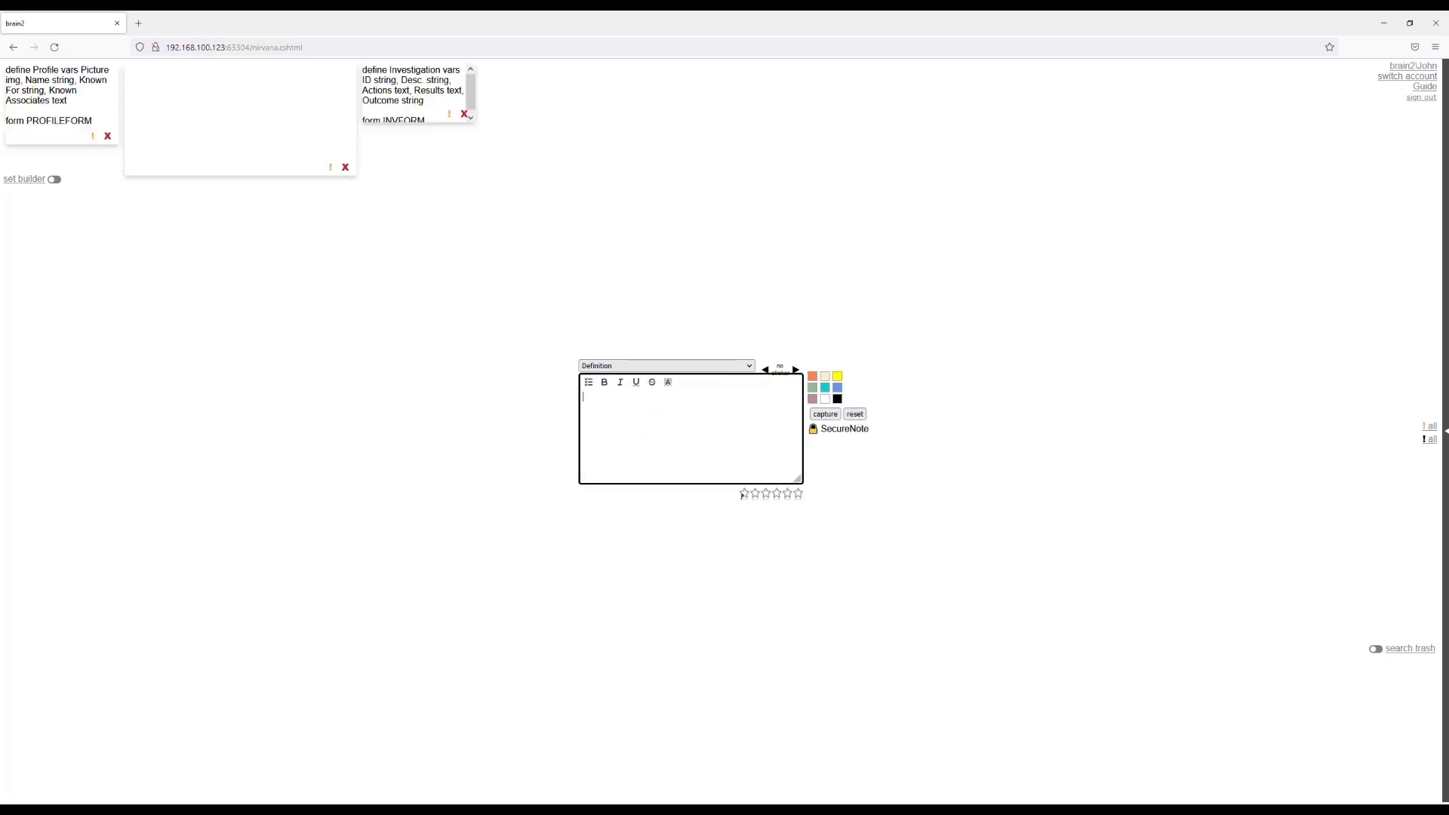
{"action": "left_click", "coordinate": [670, 385]}
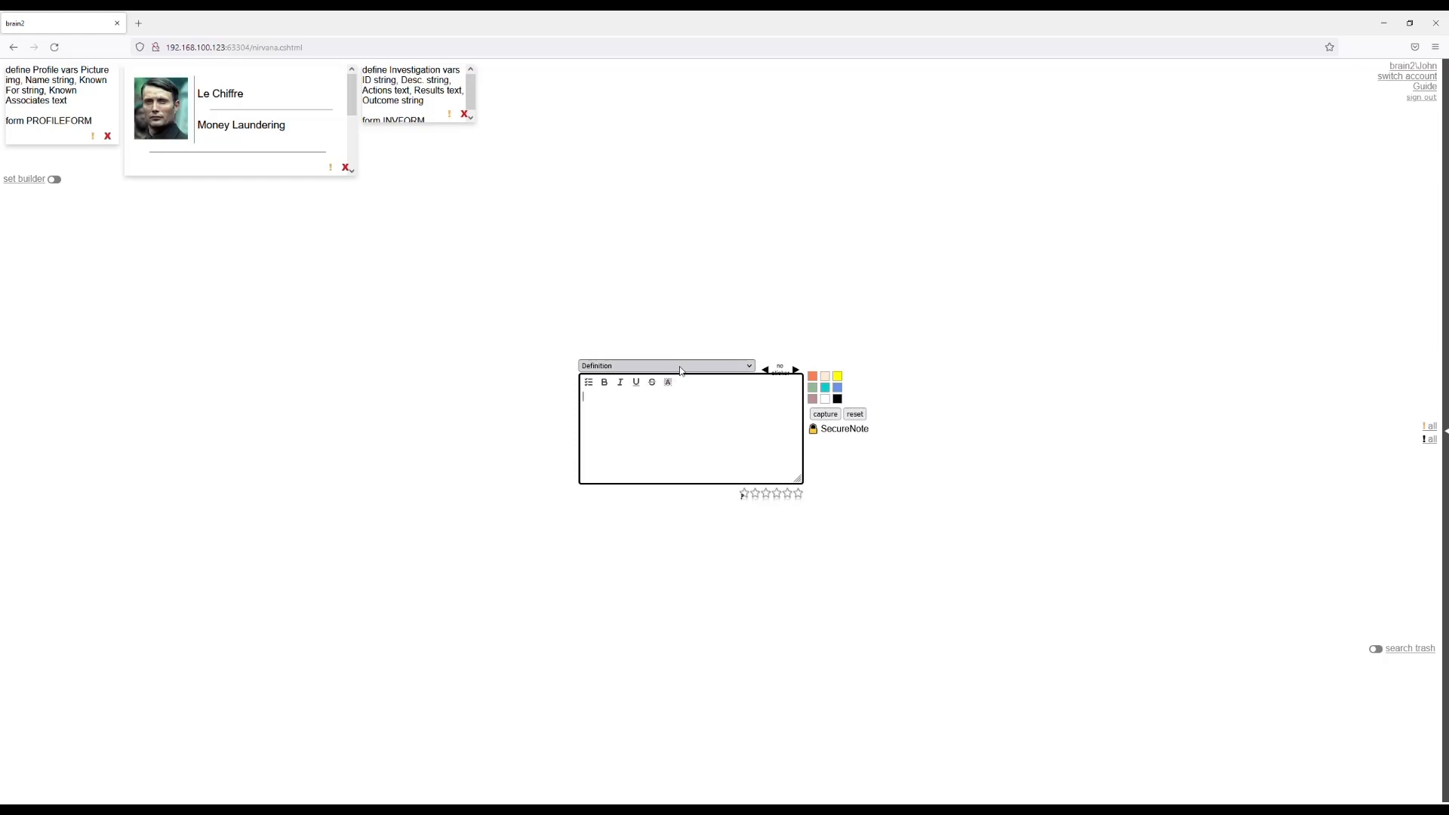
{"action": "left_click", "coordinate": [642, 439]}
{"action": "left_click", "coordinate": [814, 466]}
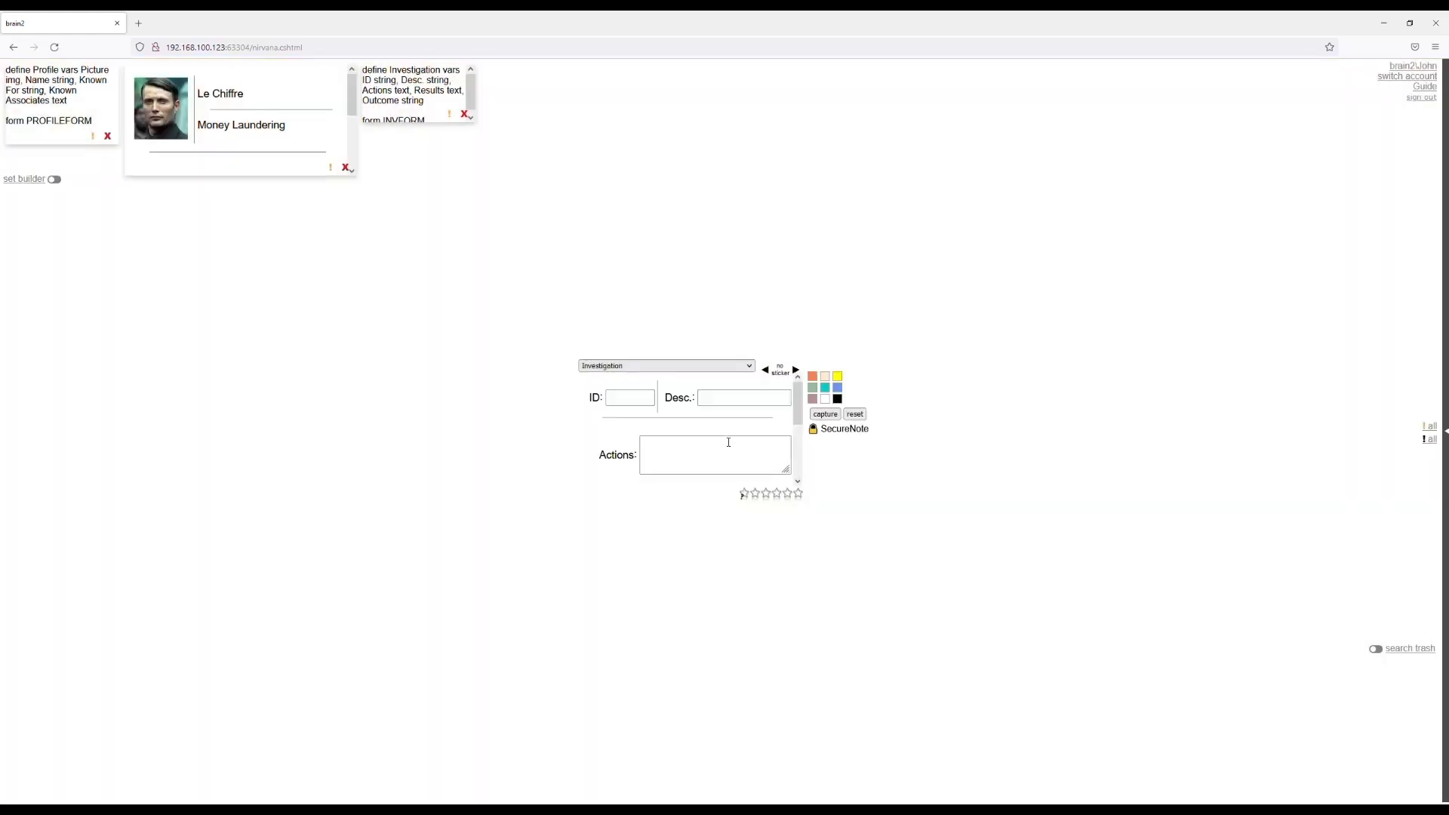
{"action": "scroll", "coordinate": [725, 439], "scroll_direction": "down", "scroll_amount": 2}
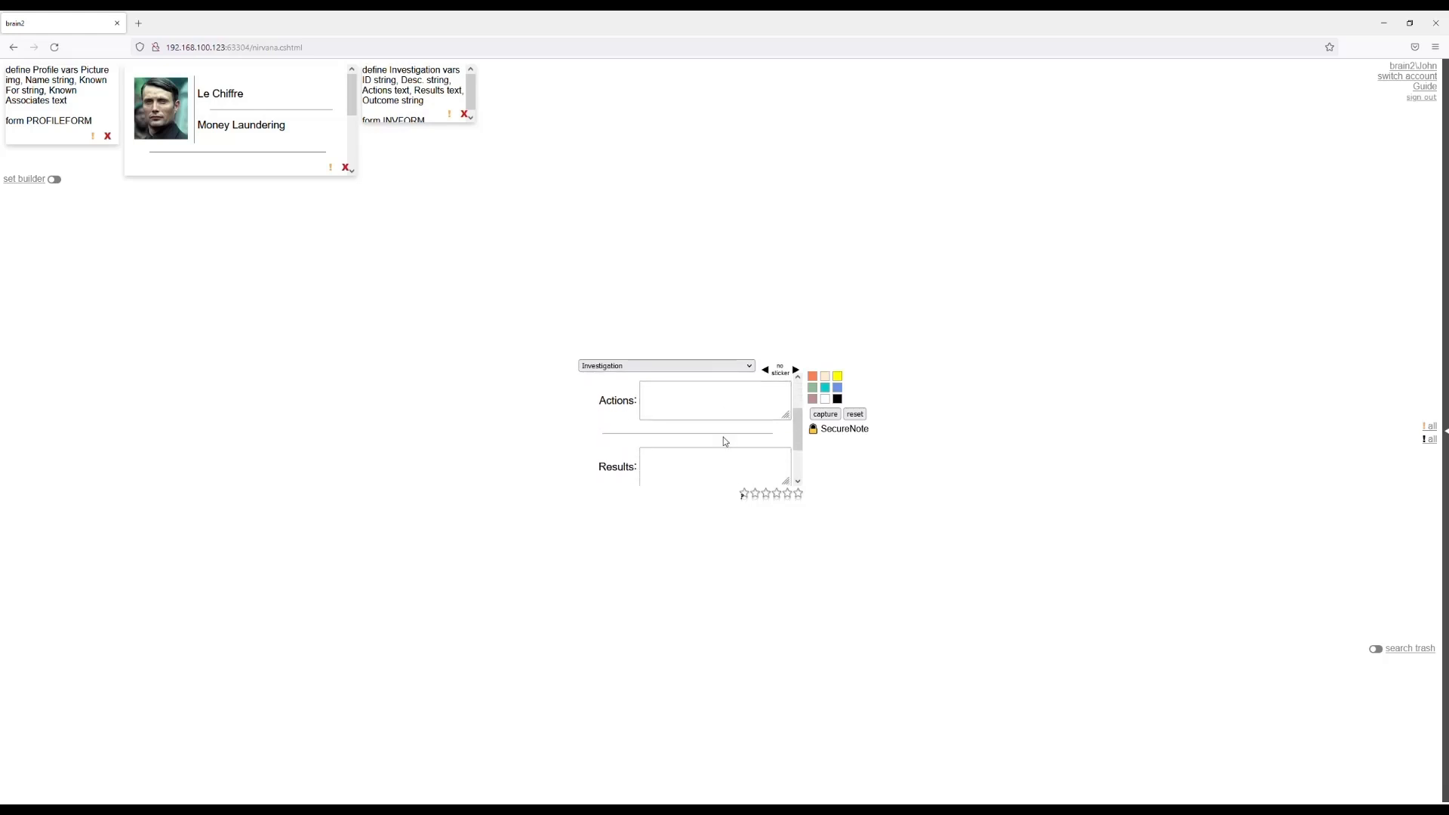
{"action": "scroll", "coordinate": [724, 437], "scroll_direction": "up", "scroll_amount": 2}
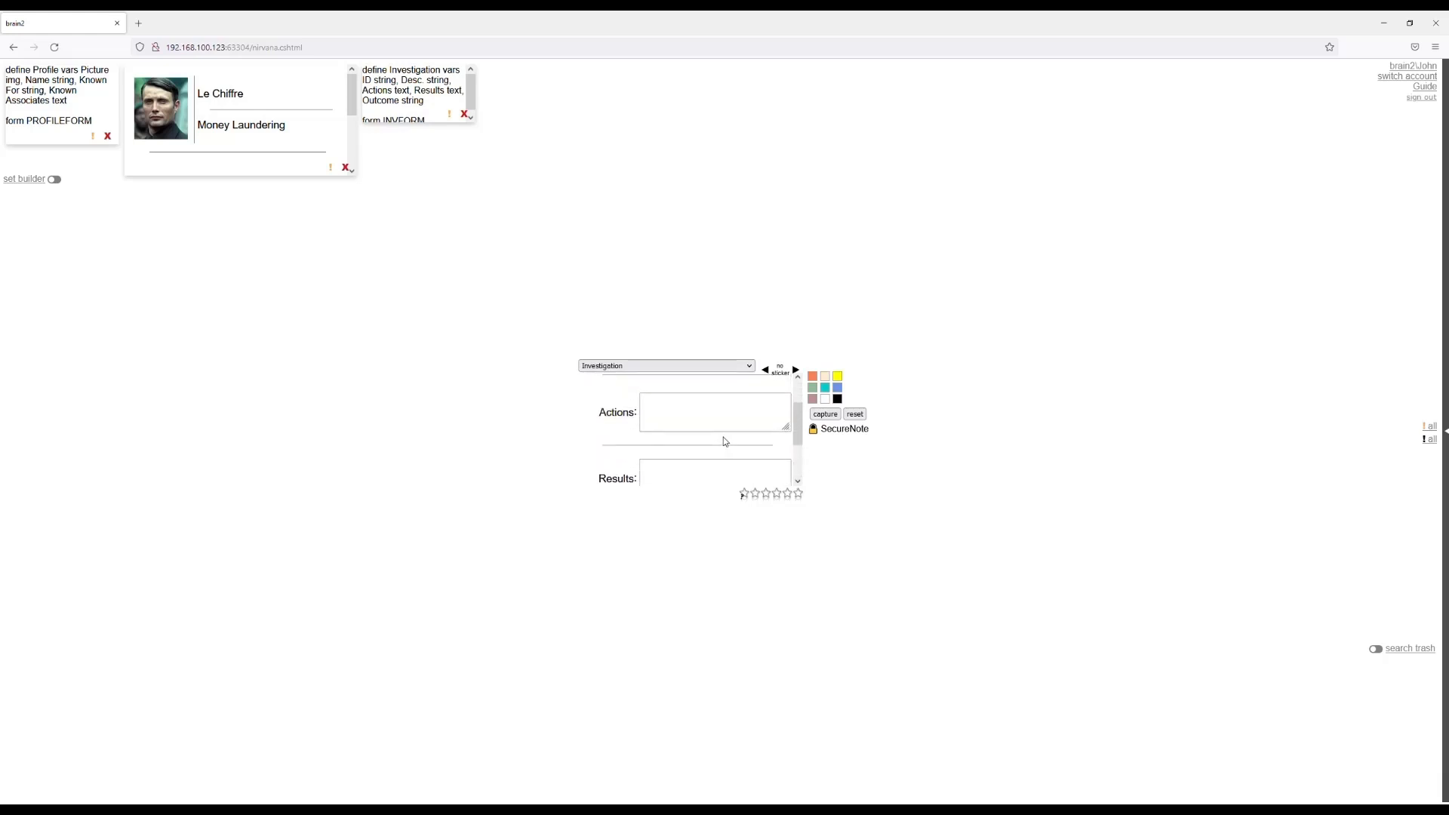
Switch the editor to the Definition note type and start a new definition with "define Court Order vars".
{"action": "left_click", "coordinate": [736, 368]}
{"action": "left_click", "coordinate": [681, 415]}
{"action": "left_click", "coordinate": [684, 421]}
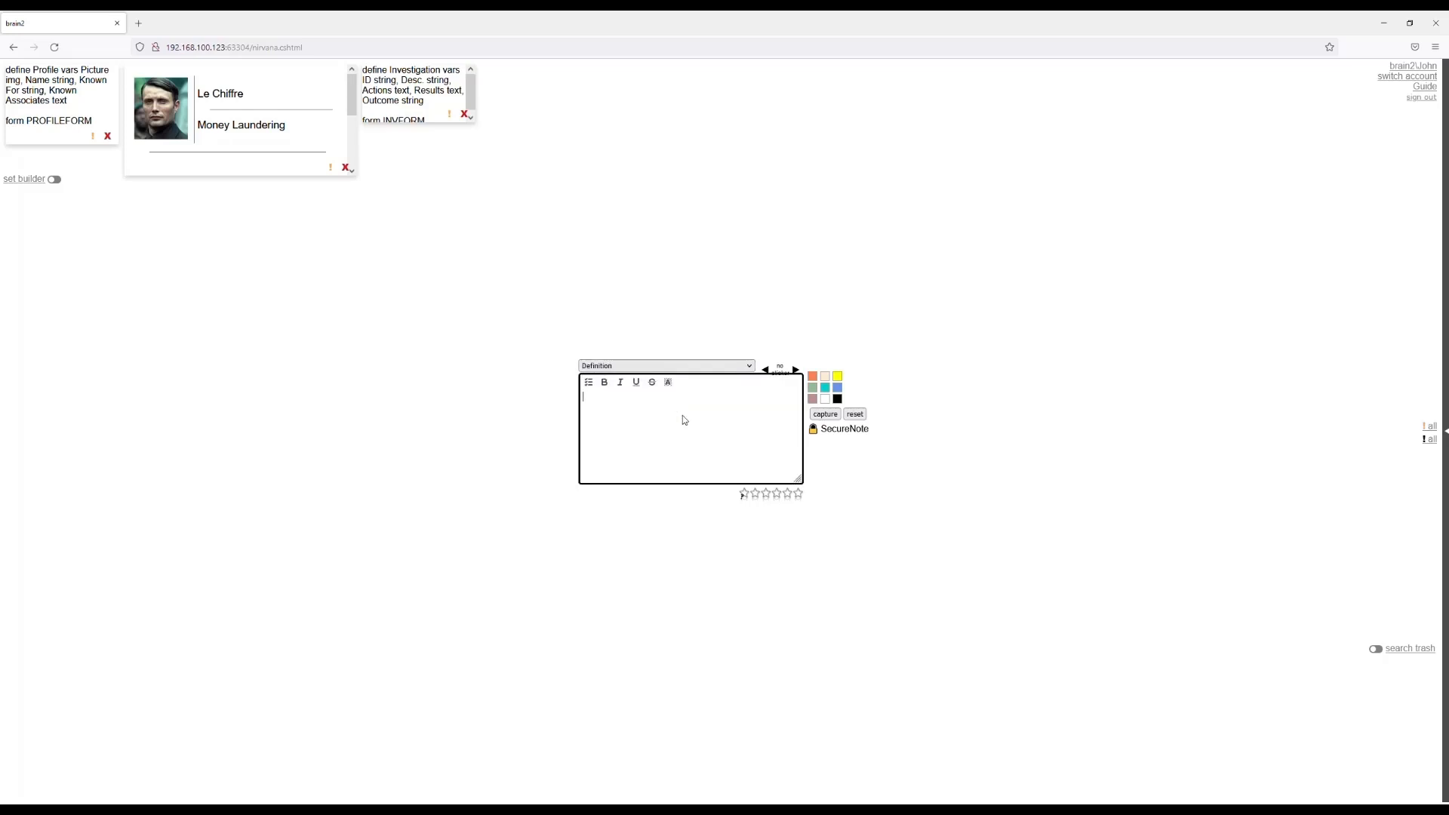
{"action": "type", "text": "b"}
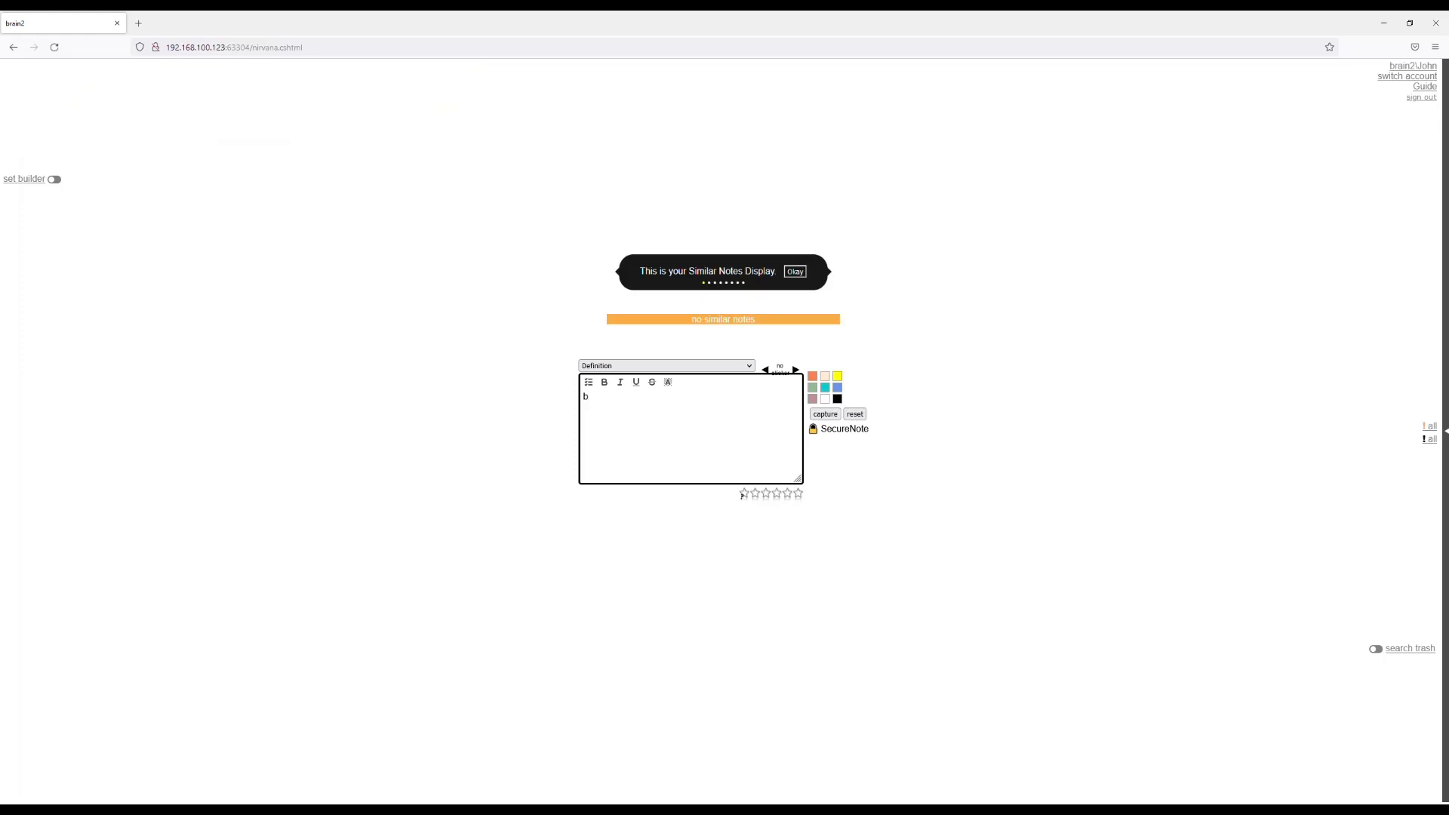
{"action": "key", "text": "BackSpace"}
{"action": "type", "text": "d"}
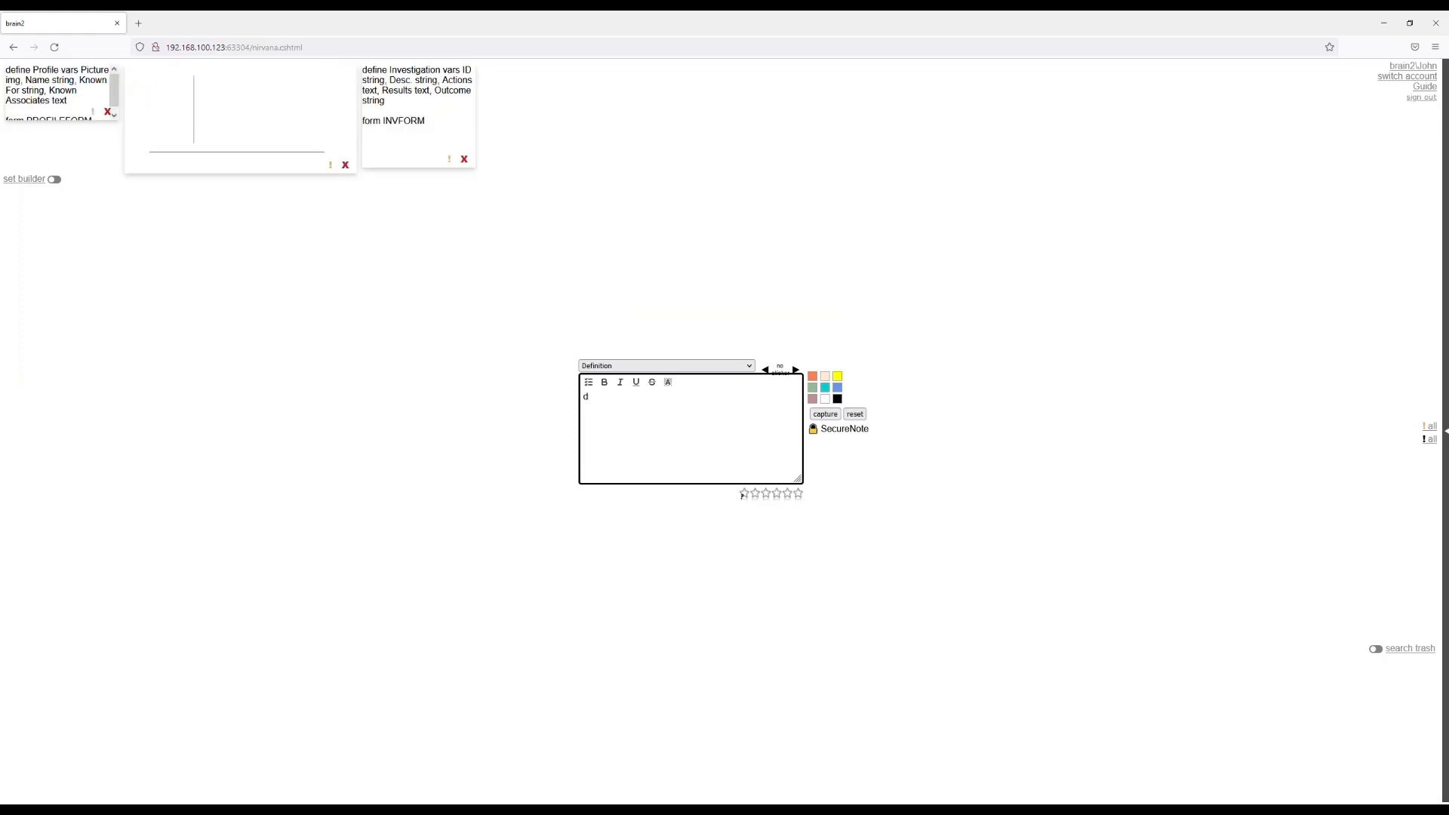
{"action": "type", "text": "efine Court Order vars"}
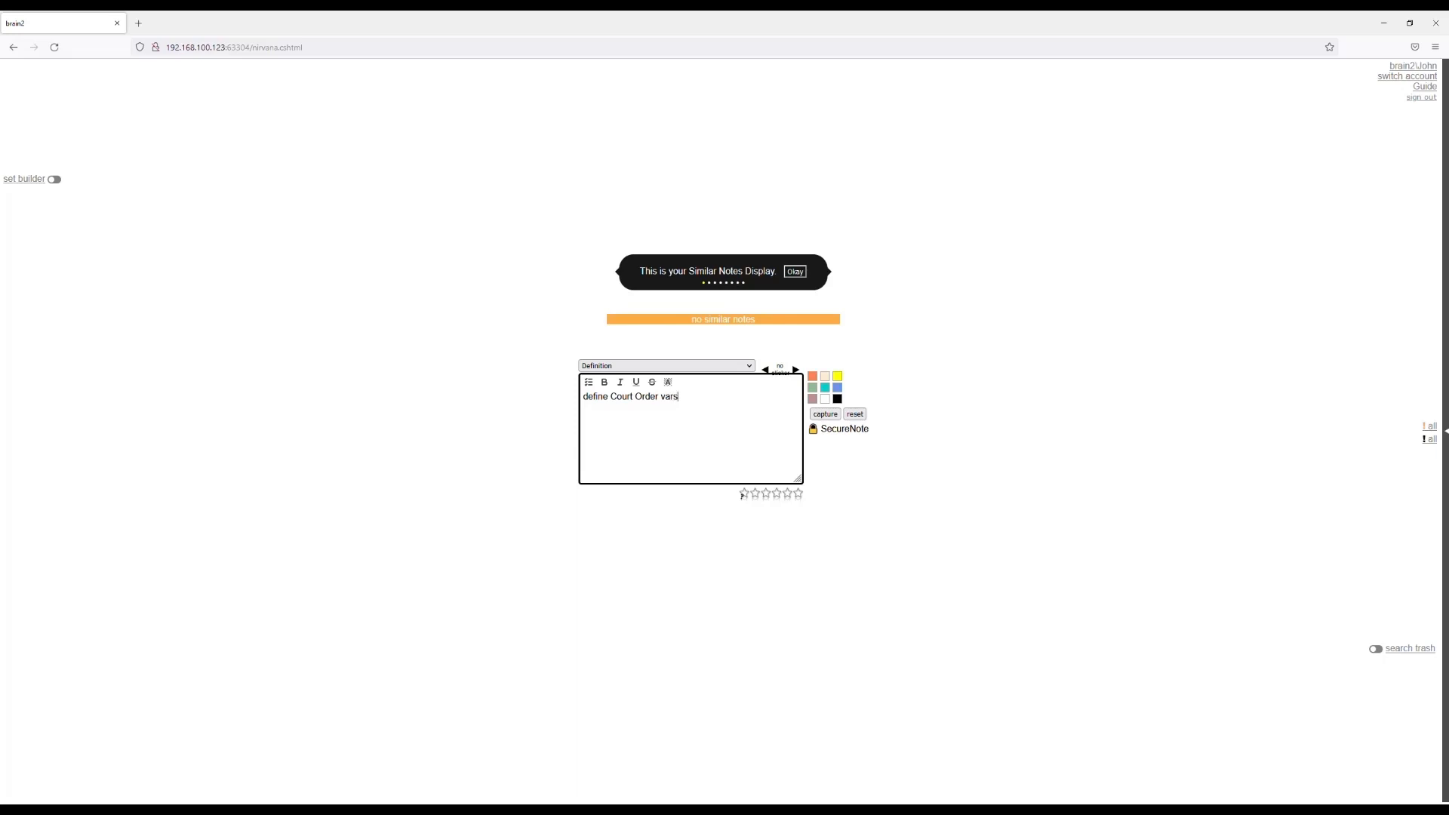
Add the variable "Urgent option False|True" to the Court Order definition.
{"action": "type", "text": "Urgent option False"}
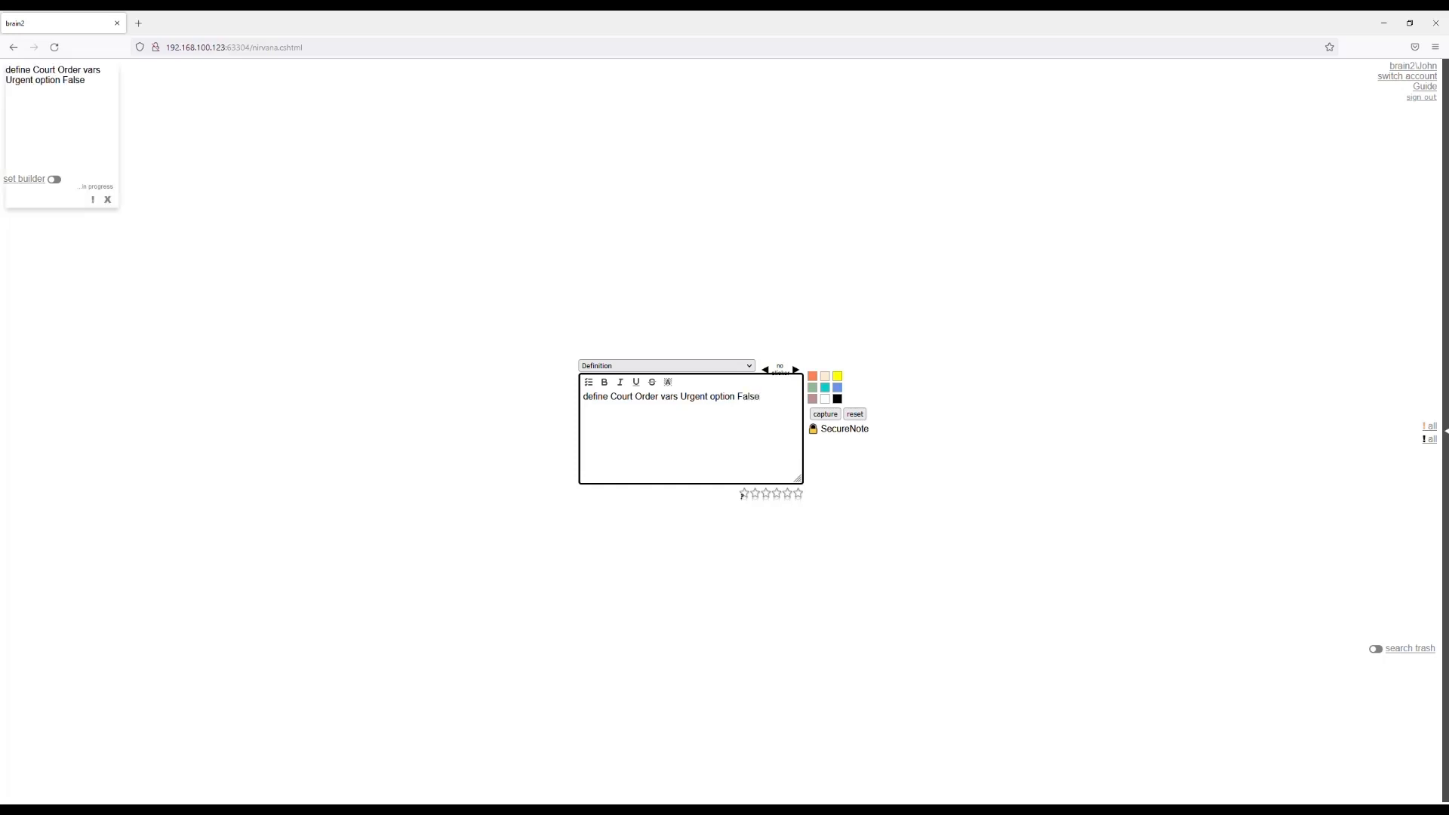
{"action": "type", "text": "|True"}
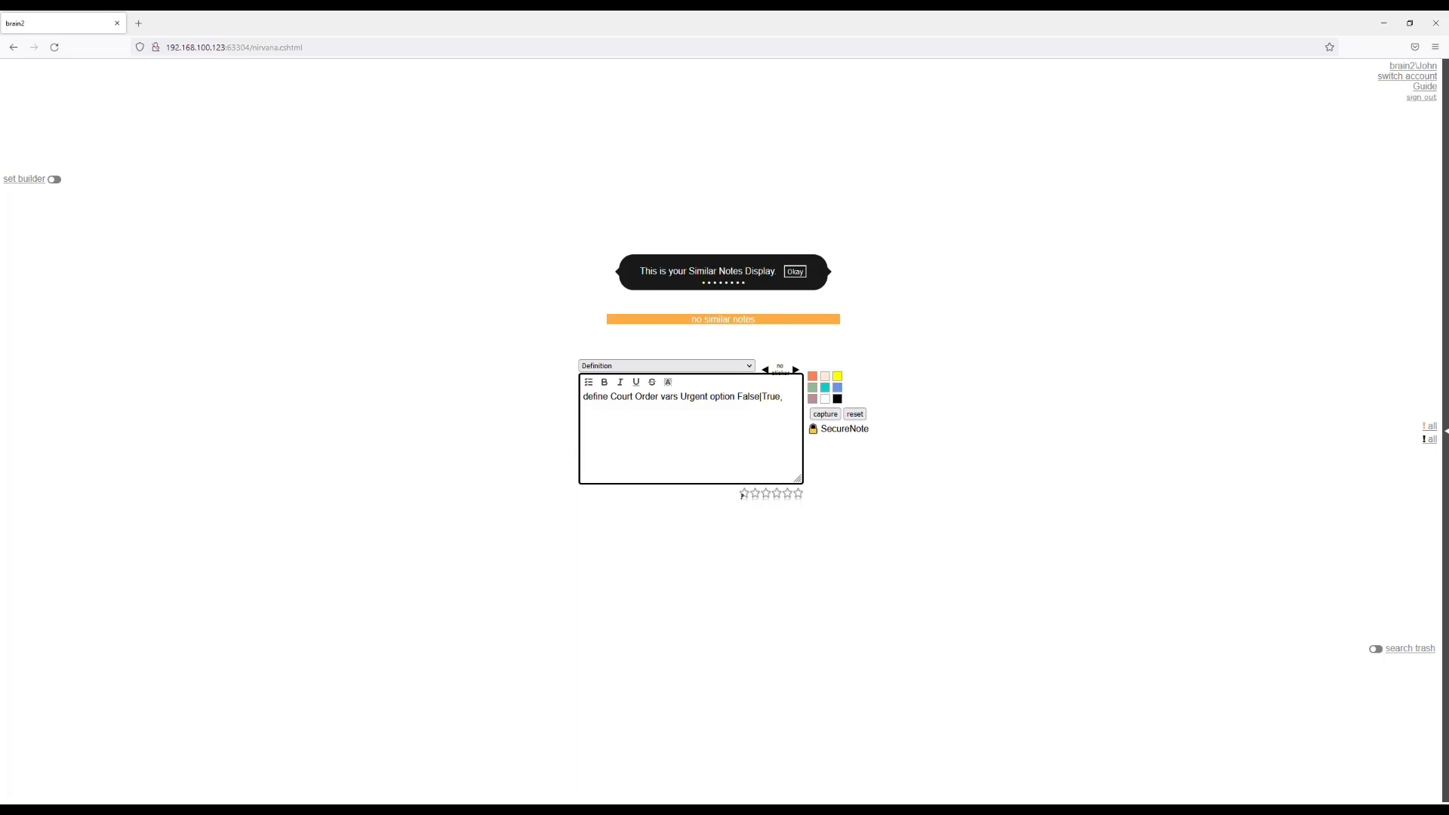
Extend the Court Order definition with the variables For string and Justification text.
{"action": "type", "text": ", For string"}
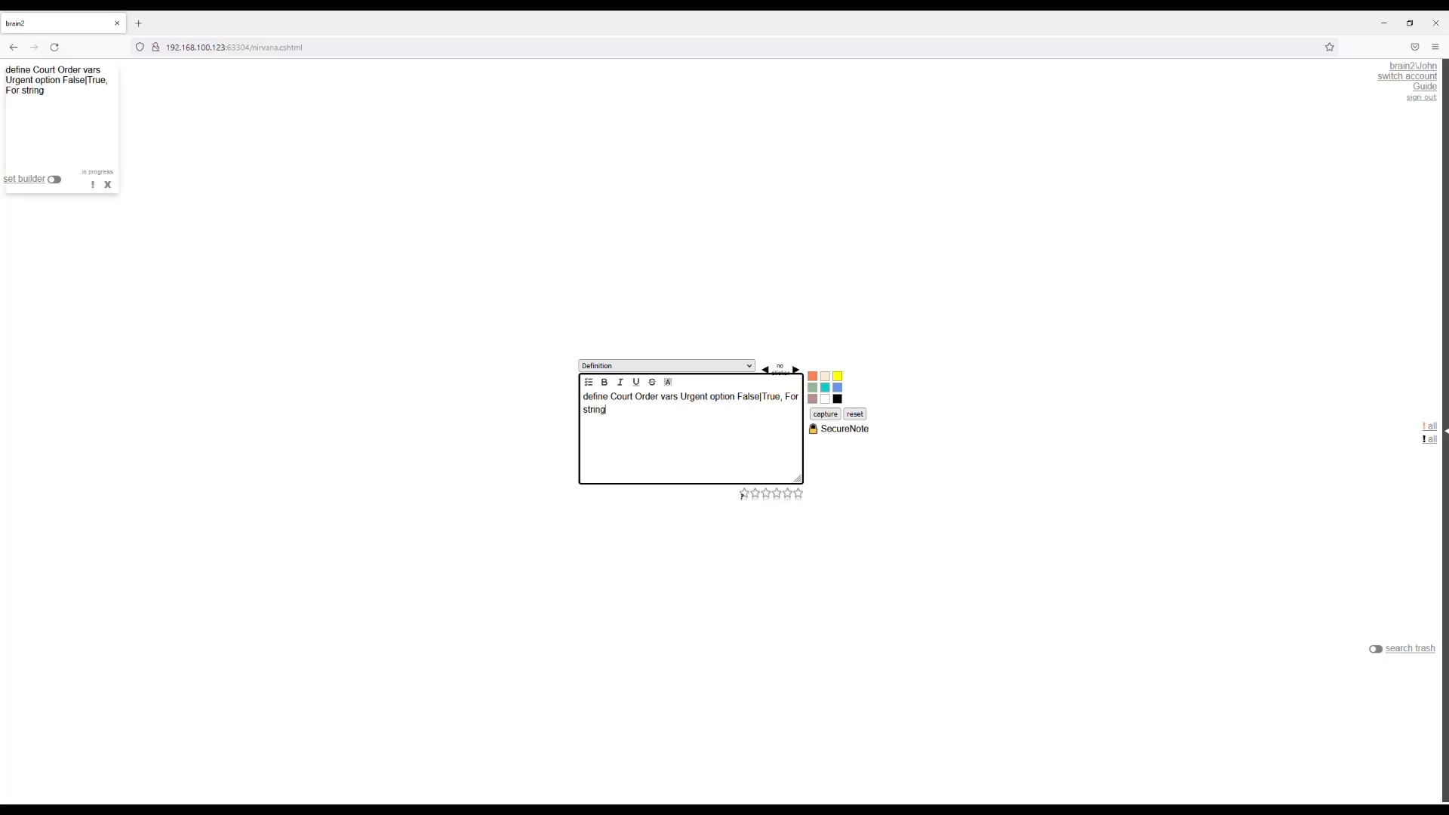
{"action": "type", "text": ","}
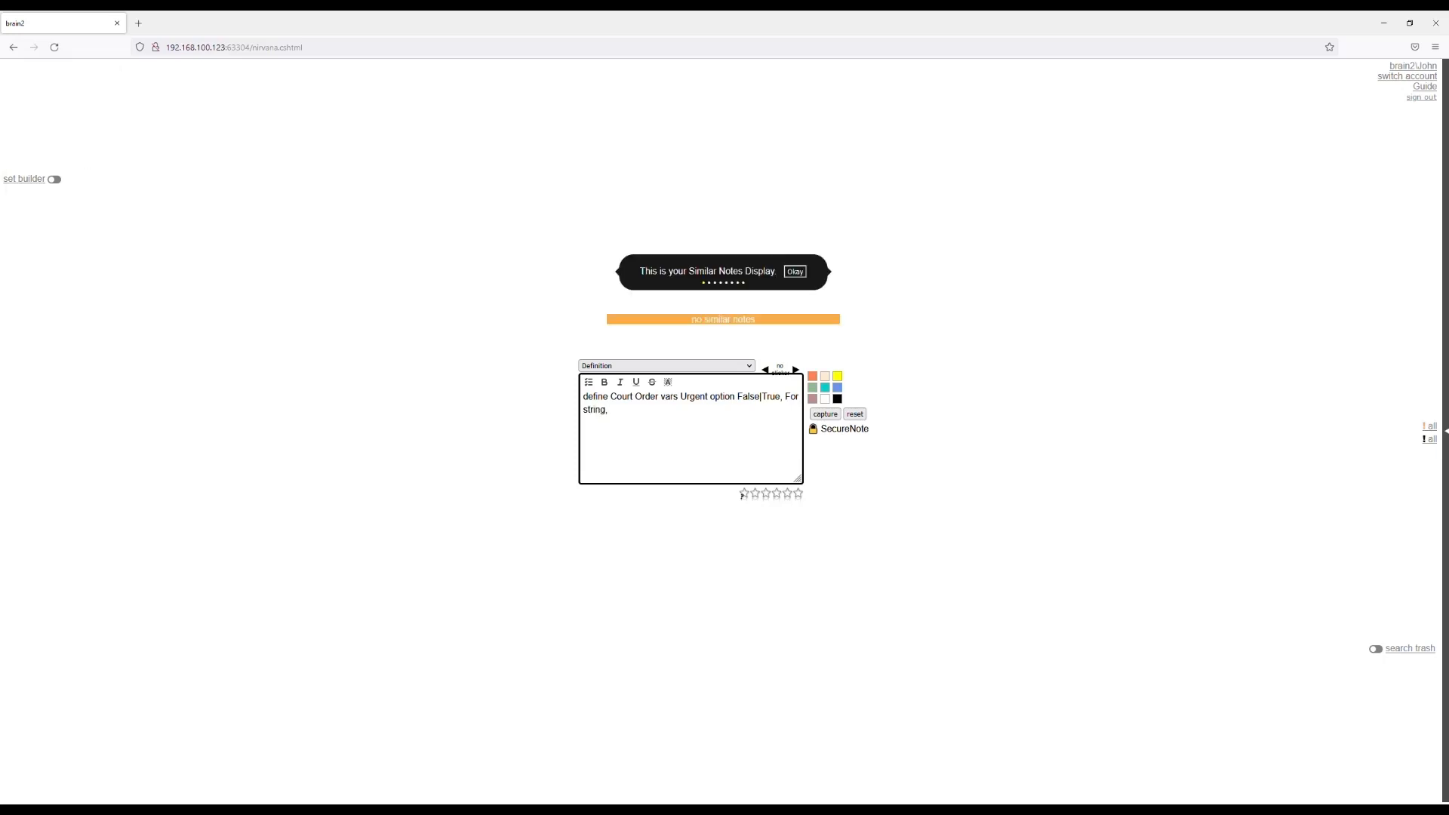
{"action": "type", "text": " Justification text"}
Add the line "form COURTFORM1" beneath the Court Order variables to open that form in the form builder.
{"action": "key", "text": "Return"}
{"action": "key", "text": "Return"}
{"action": "type", "text": "form COURTFORM1"}
{"action": "key", "text": "Return"}
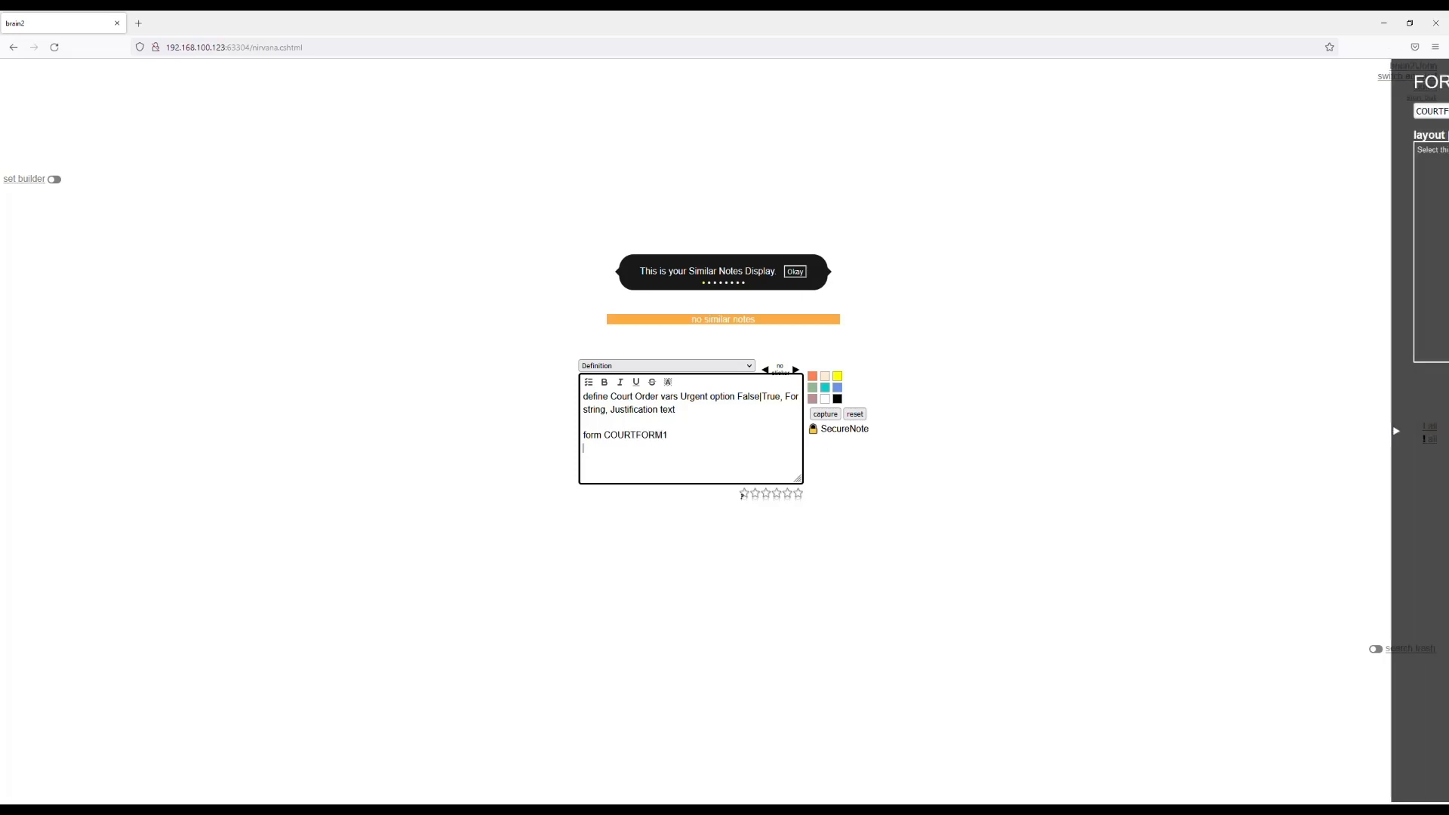
{"action": "left_click", "coordinate": [1342, 315]}
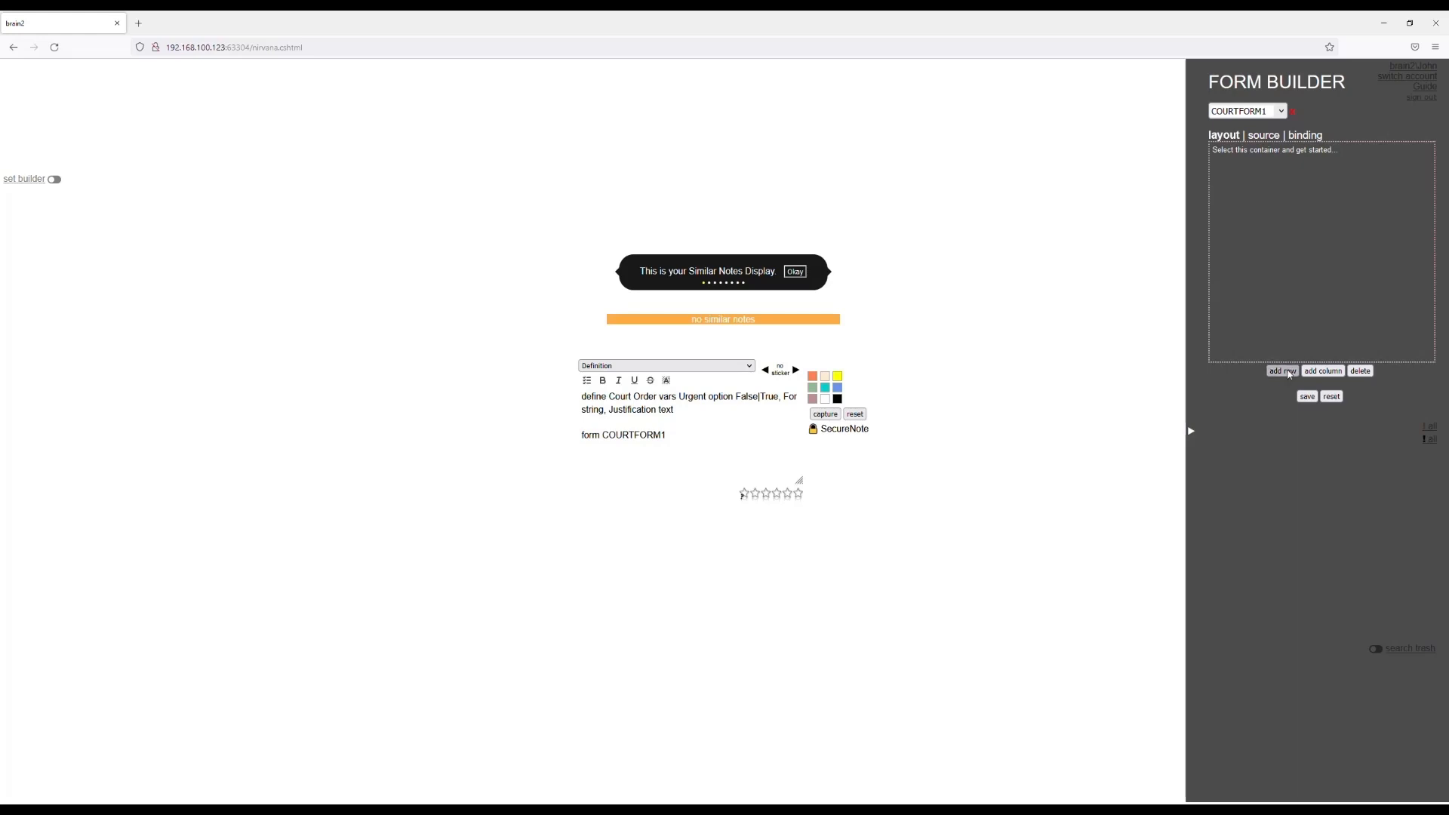
Lay out COURTFORM1 with two short full-width rows above one taller row, save it and close the form builder.
{"action": "left_click", "coordinate": [1287, 371]}
{"action": "left_click_drag", "start_coordinate": [1277, 209], "coordinate": [1278, 185]}
{"action": "left_click", "coordinate": [1283, 371]}
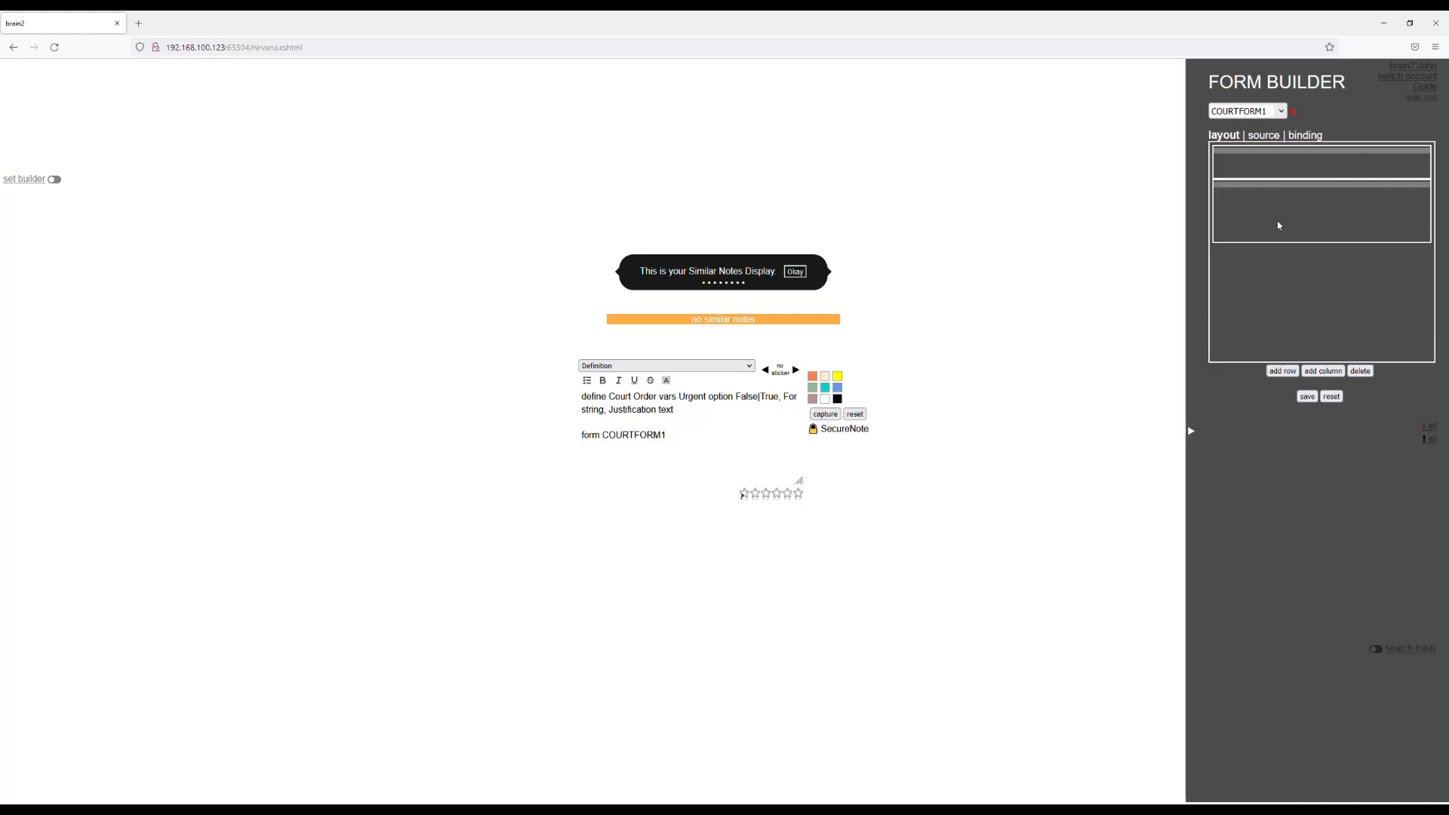
{"action": "left_click_drag", "start_coordinate": [1282, 251], "coordinate": [1281, 223]}
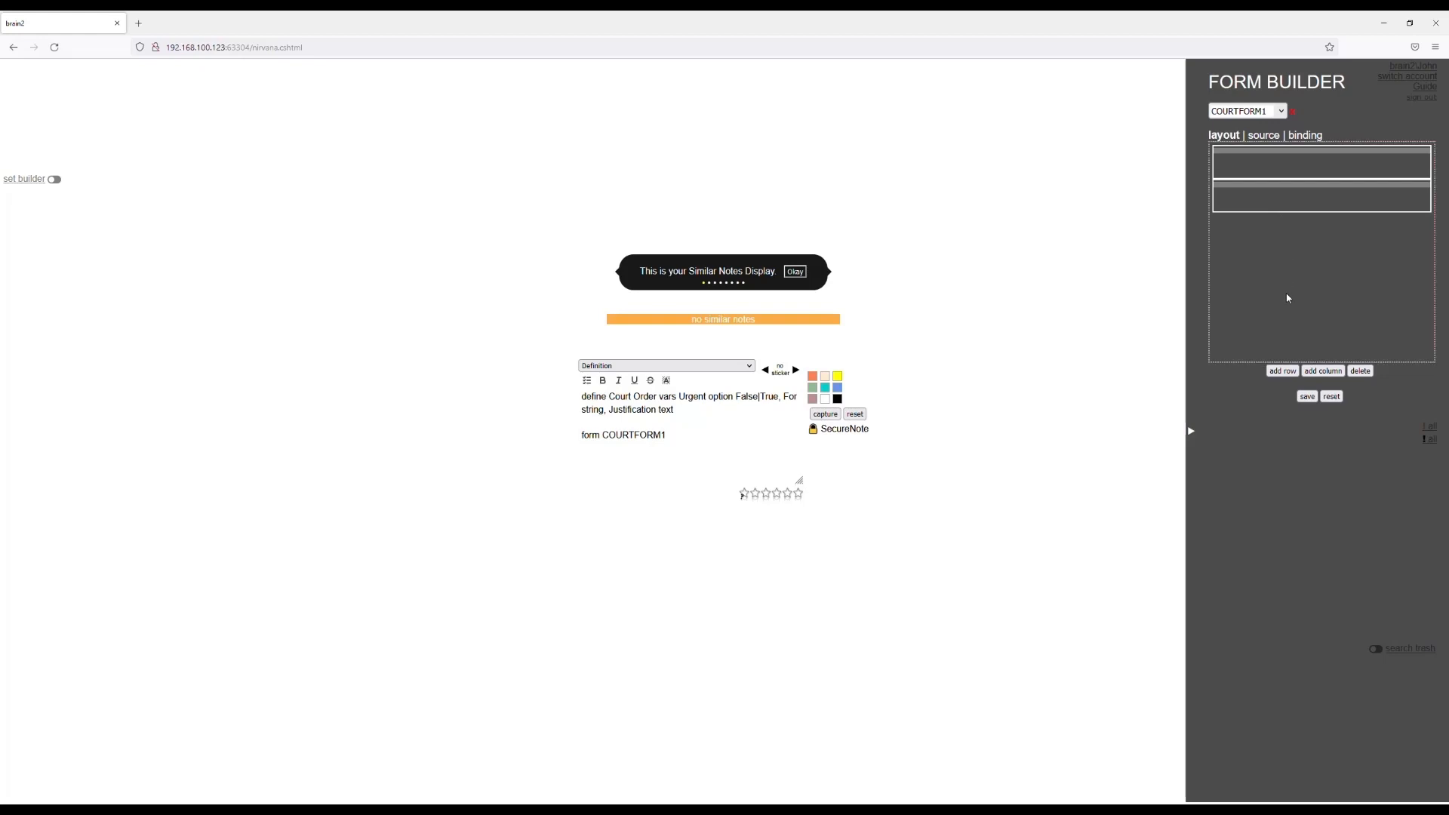
{"action": "left_click", "coordinate": [1285, 371]}
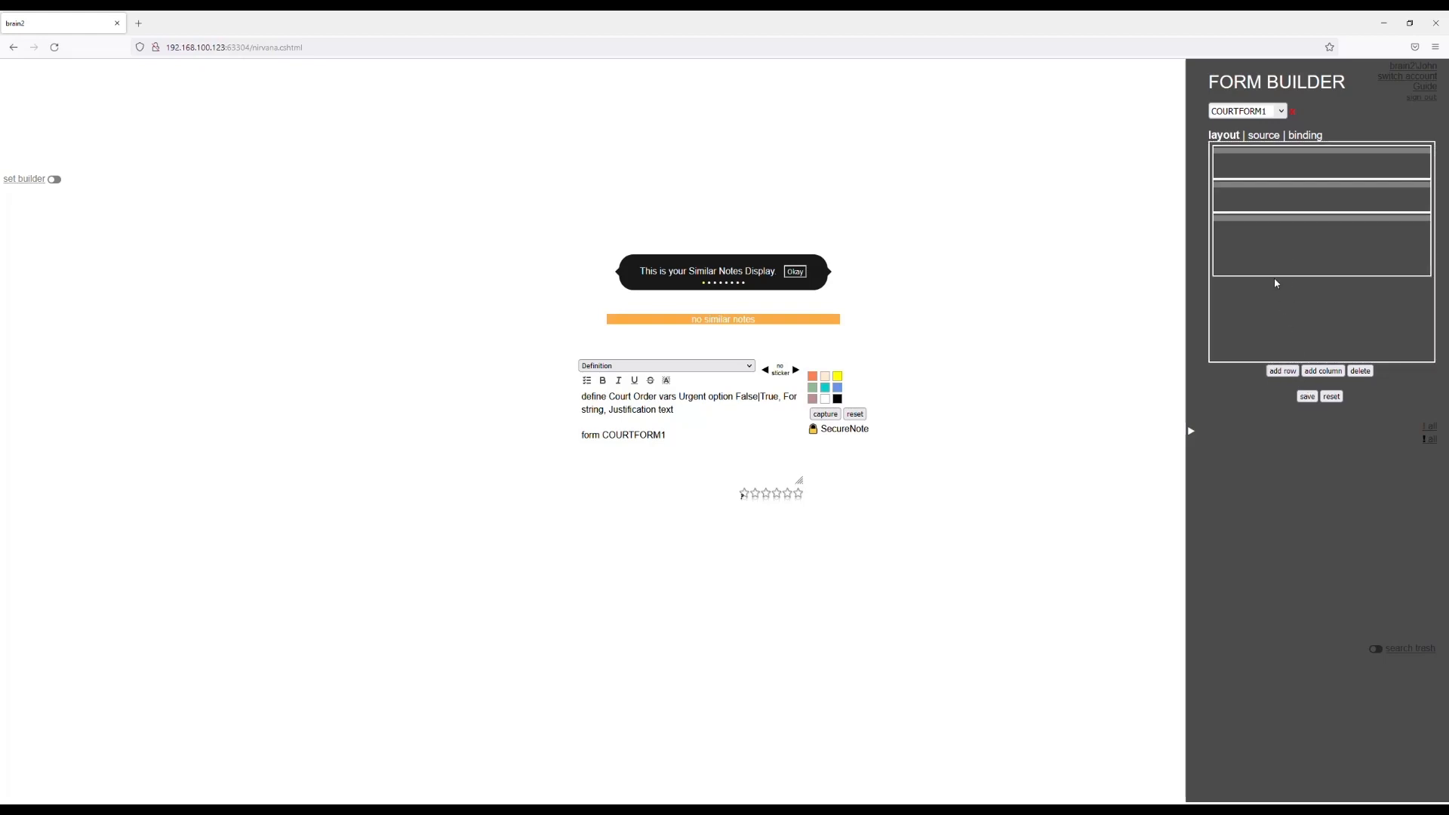
{"action": "left_click_drag", "start_coordinate": [1281, 278], "coordinate": [1285, 302]}
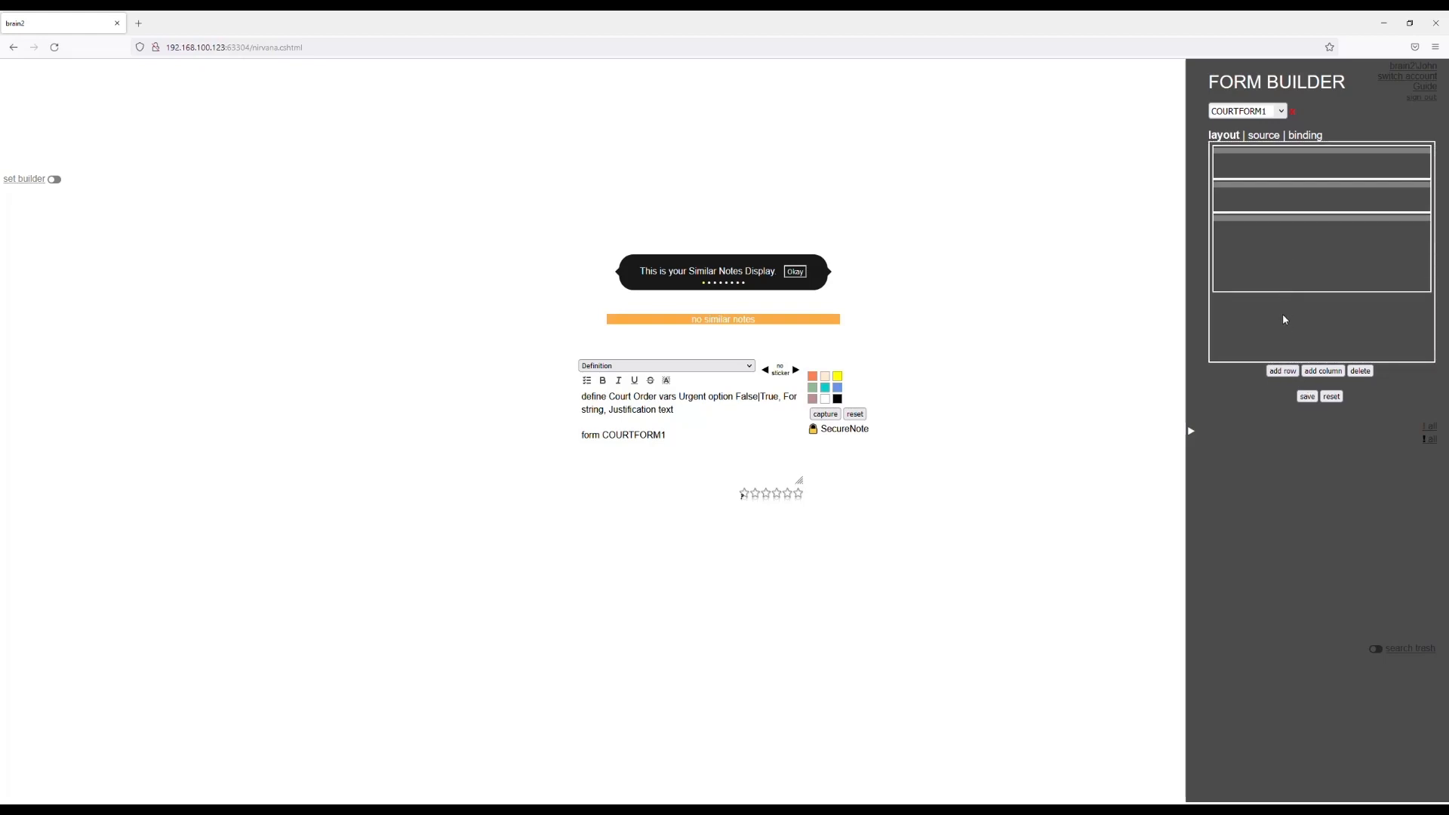
{"action": "left_click", "coordinate": [1313, 397]}
{"action": "left_click", "coordinate": [1332, 397]}
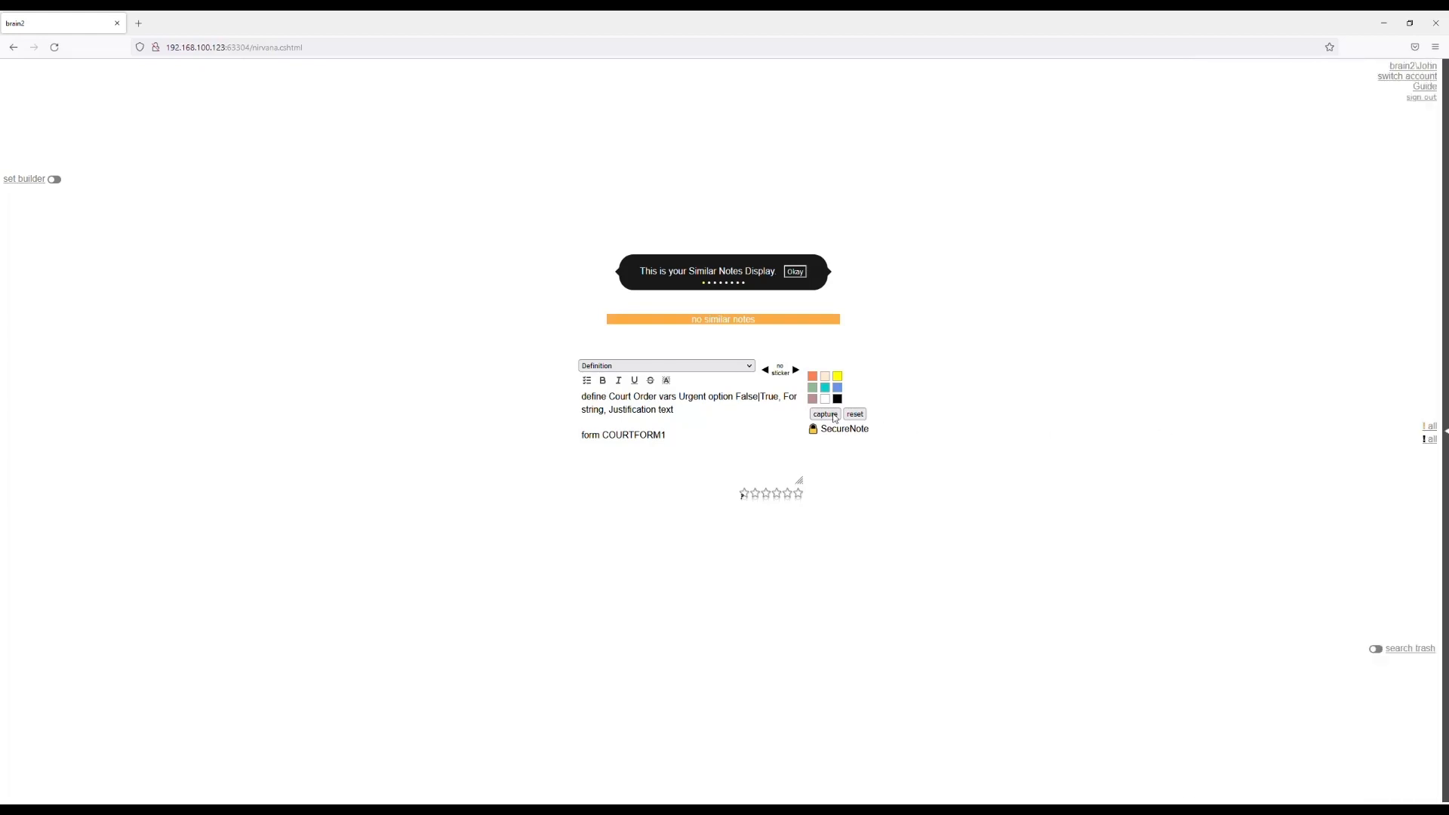
Capture the Court Order definition, then switch the editor to the Court Order note type and examine its form fields.
{"action": "left_click", "coordinate": [824, 414]}
{"action": "left_click", "coordinate": [854, 414]}
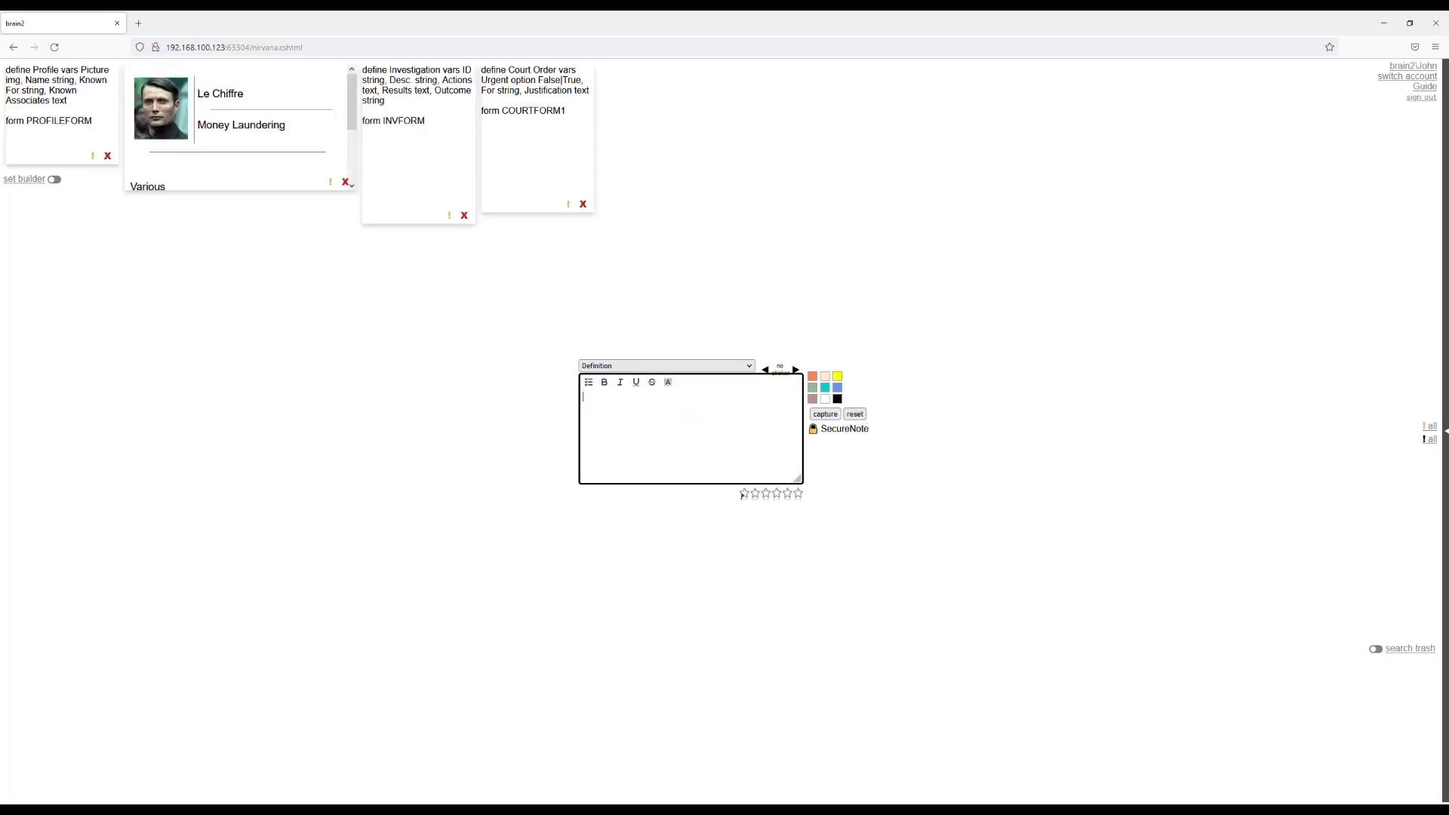
{"action": "left_click", "coordinate": [715, 366]}
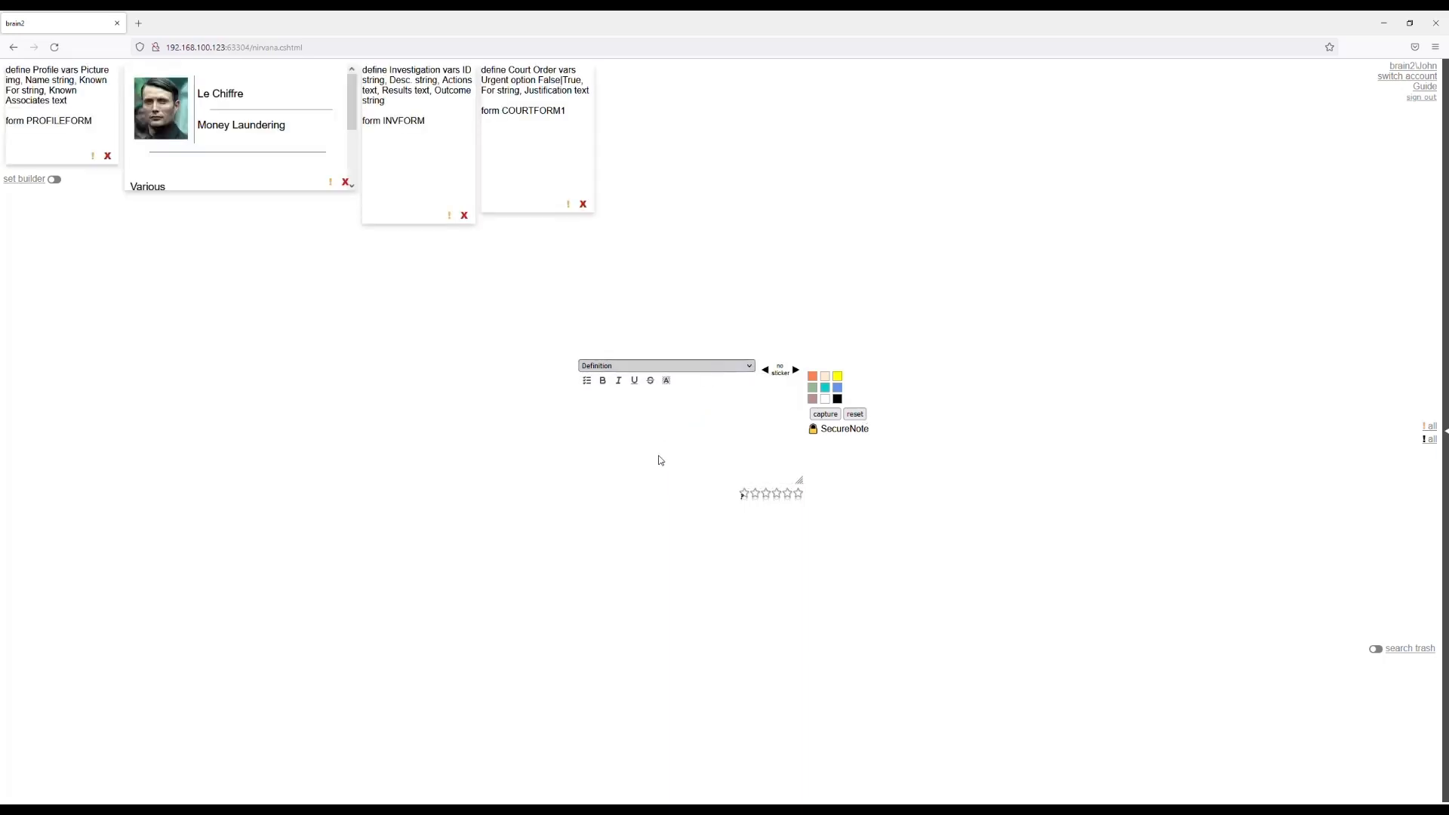
{"action": "left_click", "coordinate": [657, 459]}
{"action": "left_click", "coordinate": [813, 467]}
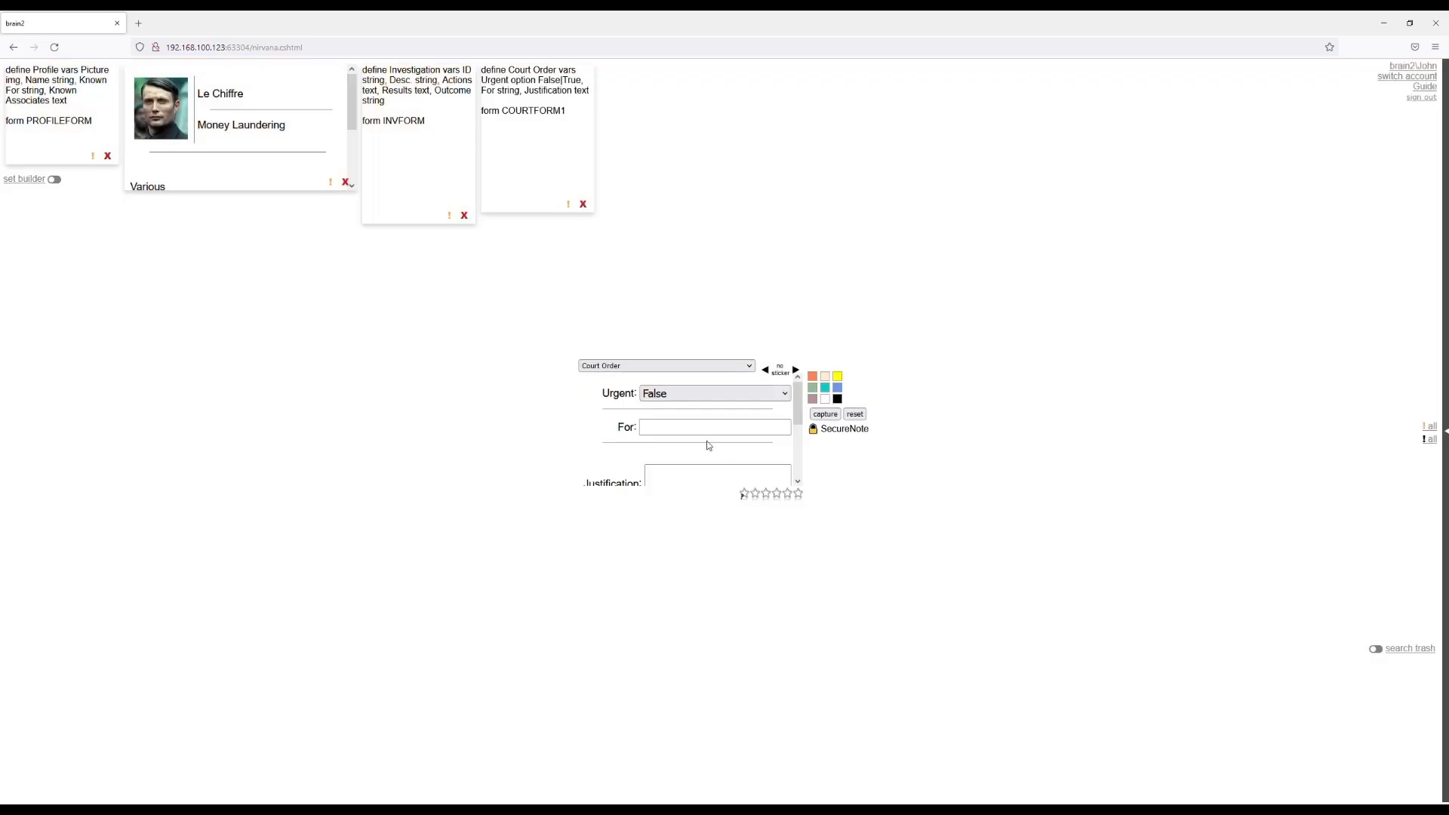
{"action": "scroll", "coordinate": [709, 444], "scroll_direction": "down", "scroll_amount": 3}
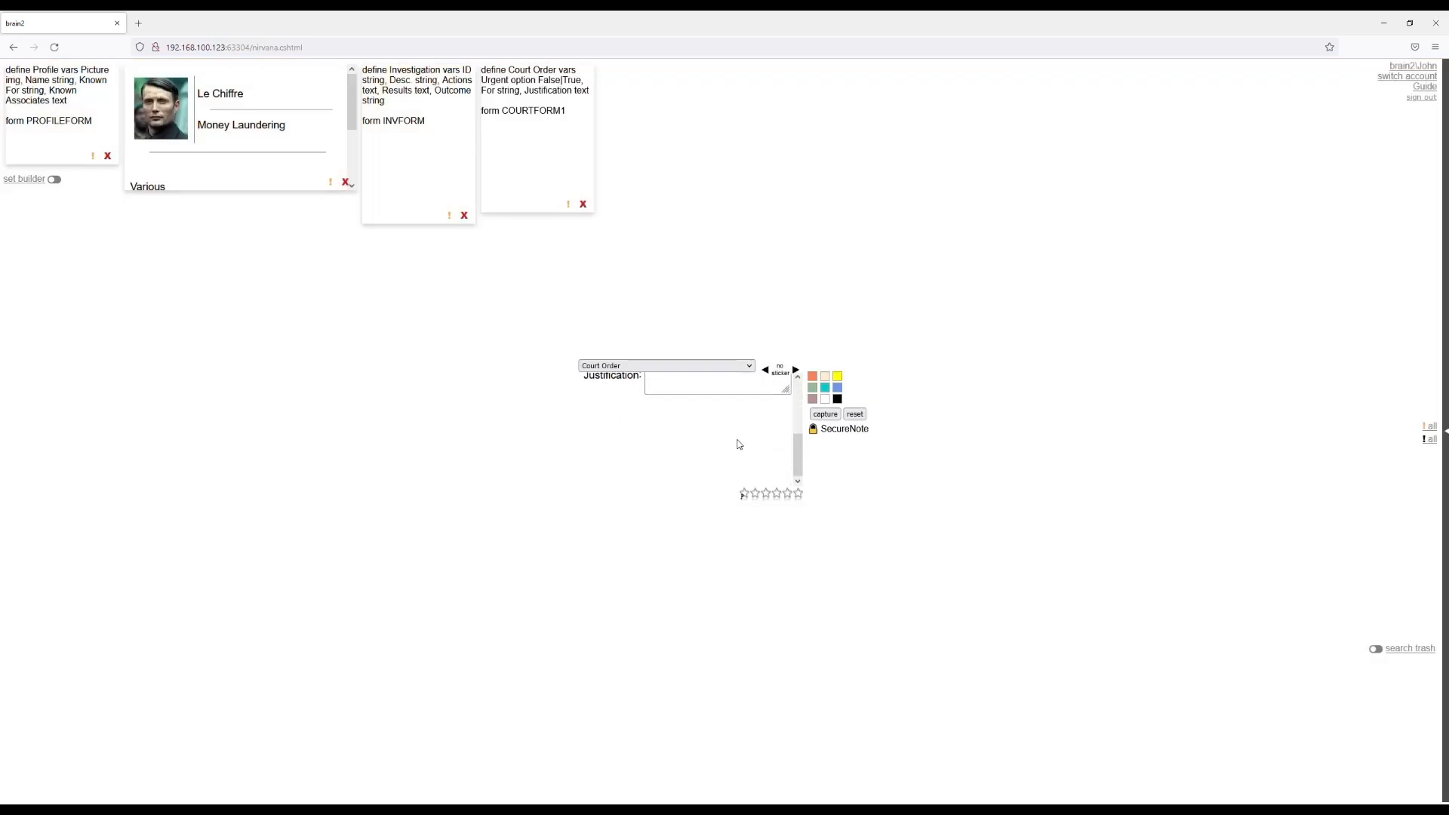
Reset the editor and capture a yellow Simple Note reading "anonymous tip: Le Chiffre on the move from the Bahamas".
{"action": "left_click", "coordinate": [854, 417]}
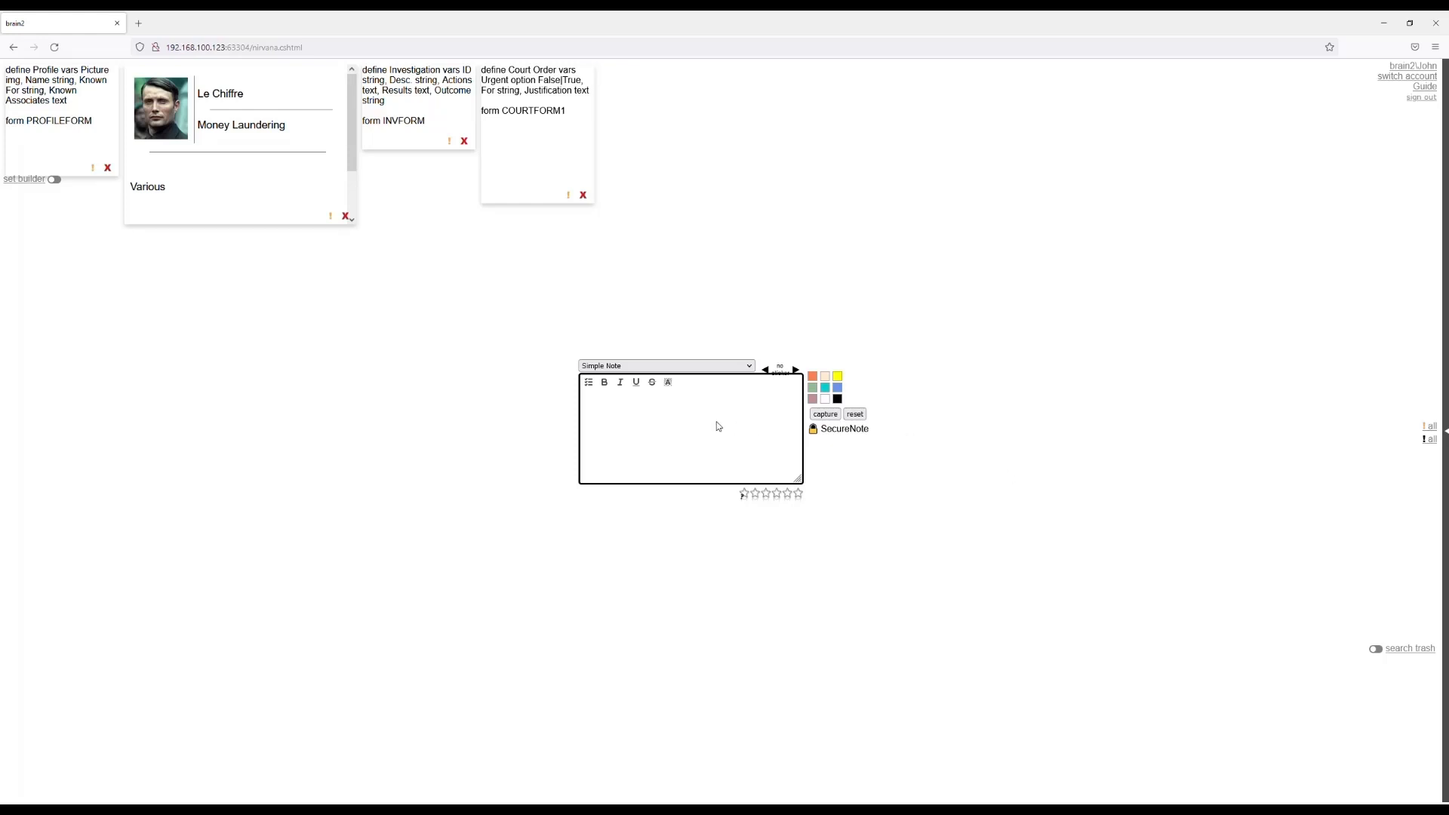
{"action": "type", "text": "anonymous tip"}
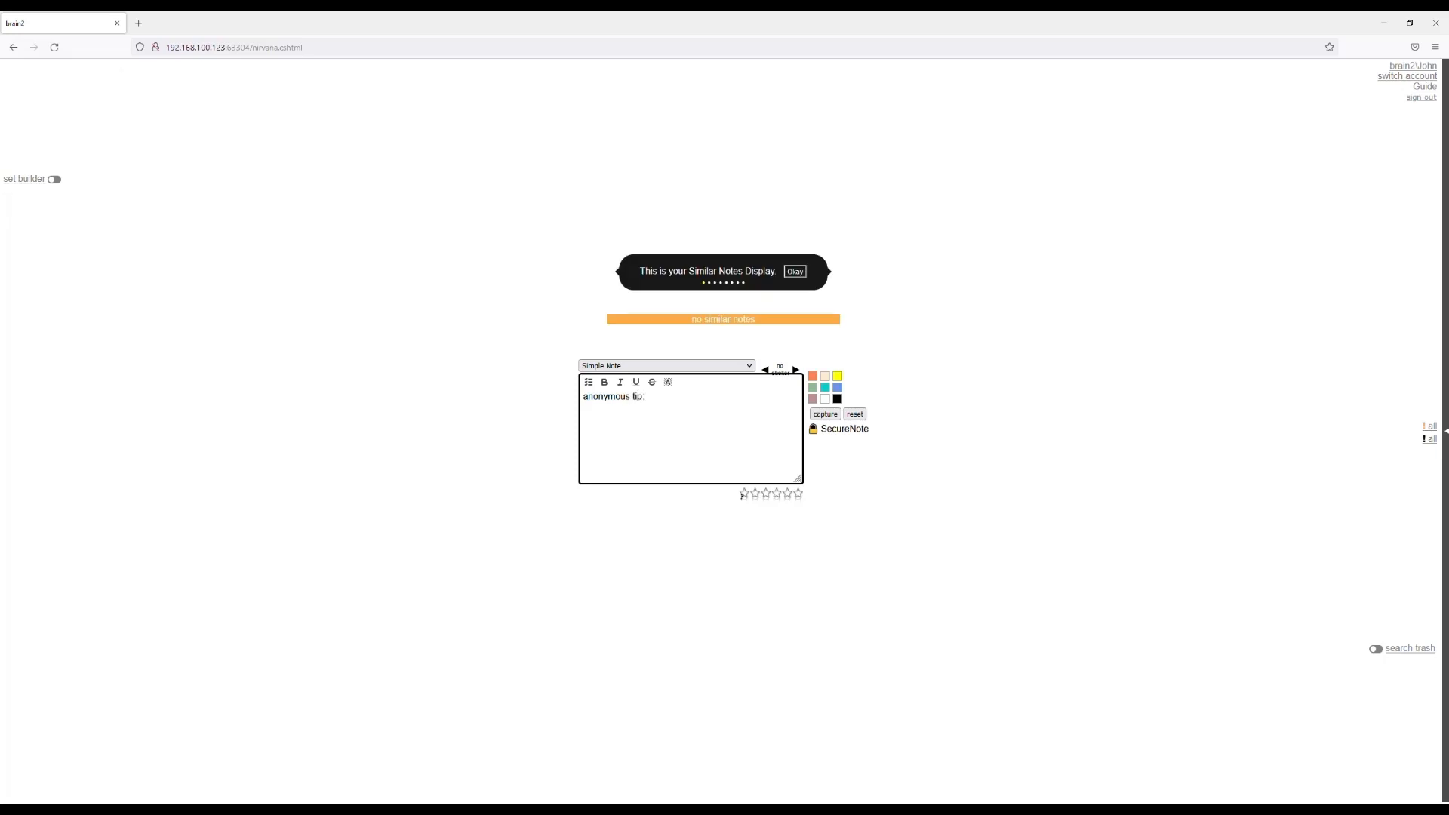
{"action": "type", "text": ": Le Chiffre on the move from the Bahama"}
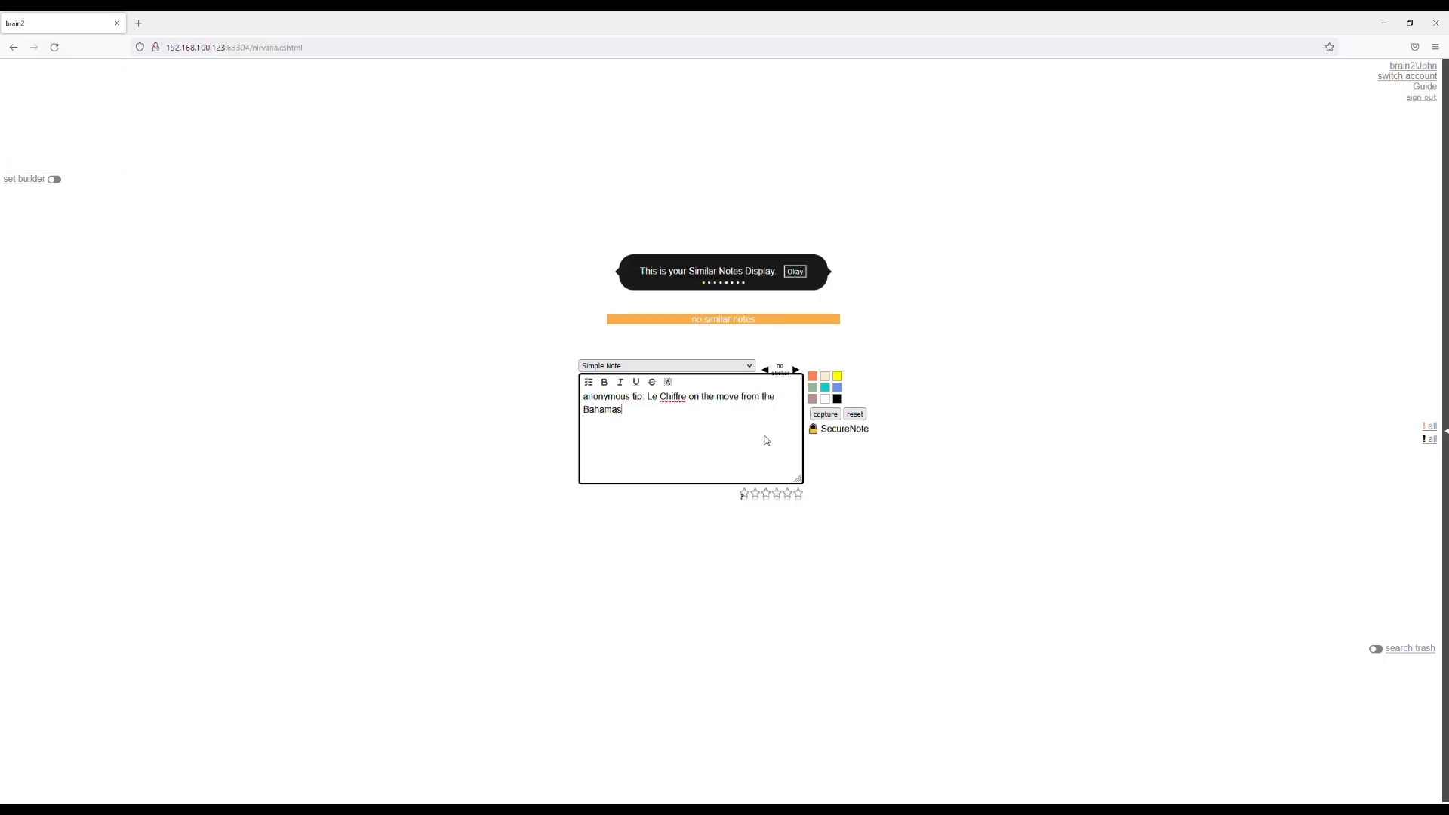
{"action": "type", "text": "s"}
{"action": "left_click", "coordinate": [838, 379]}
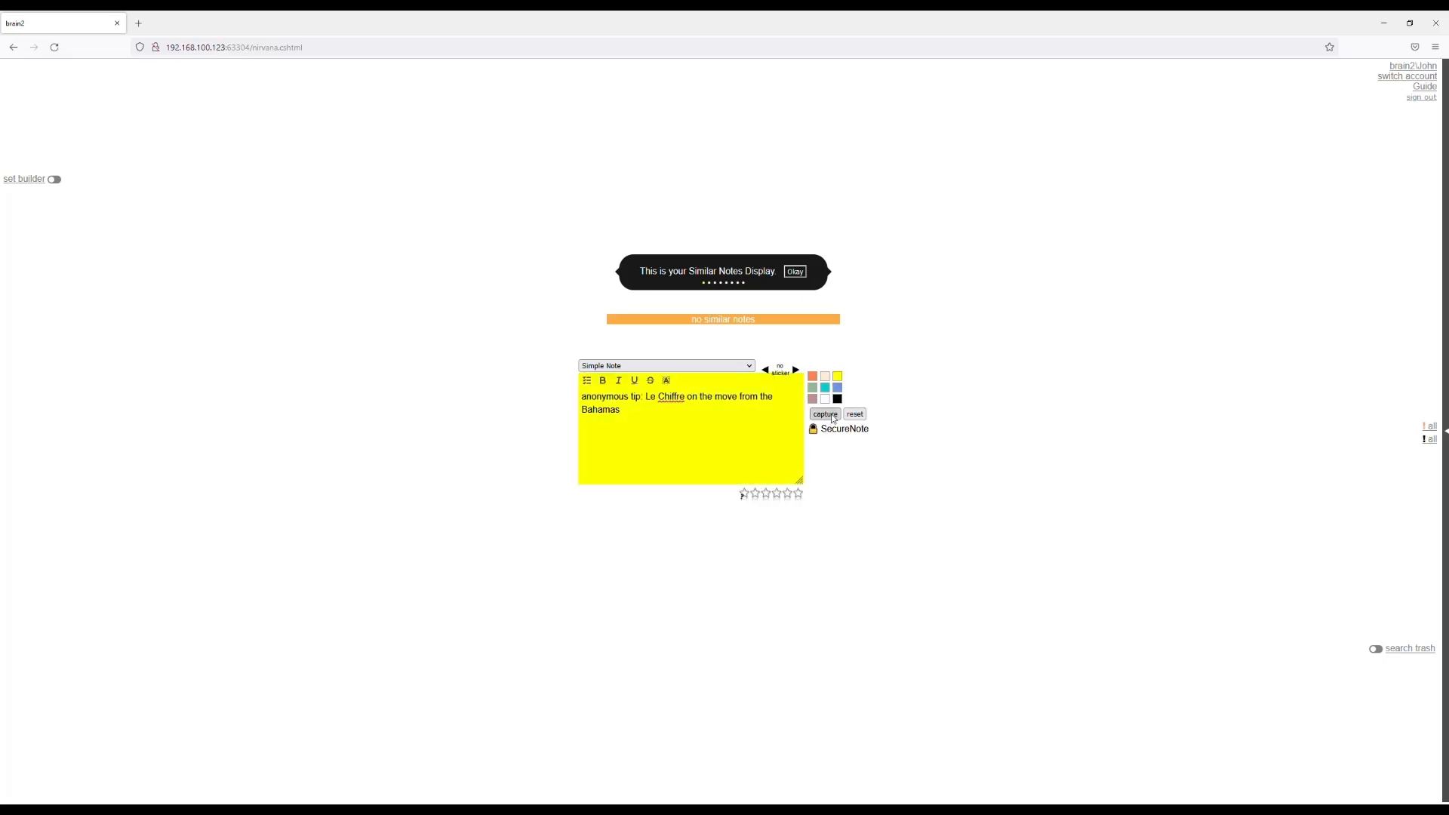
{"action": "left_click", "coordinate": [826, 414]}
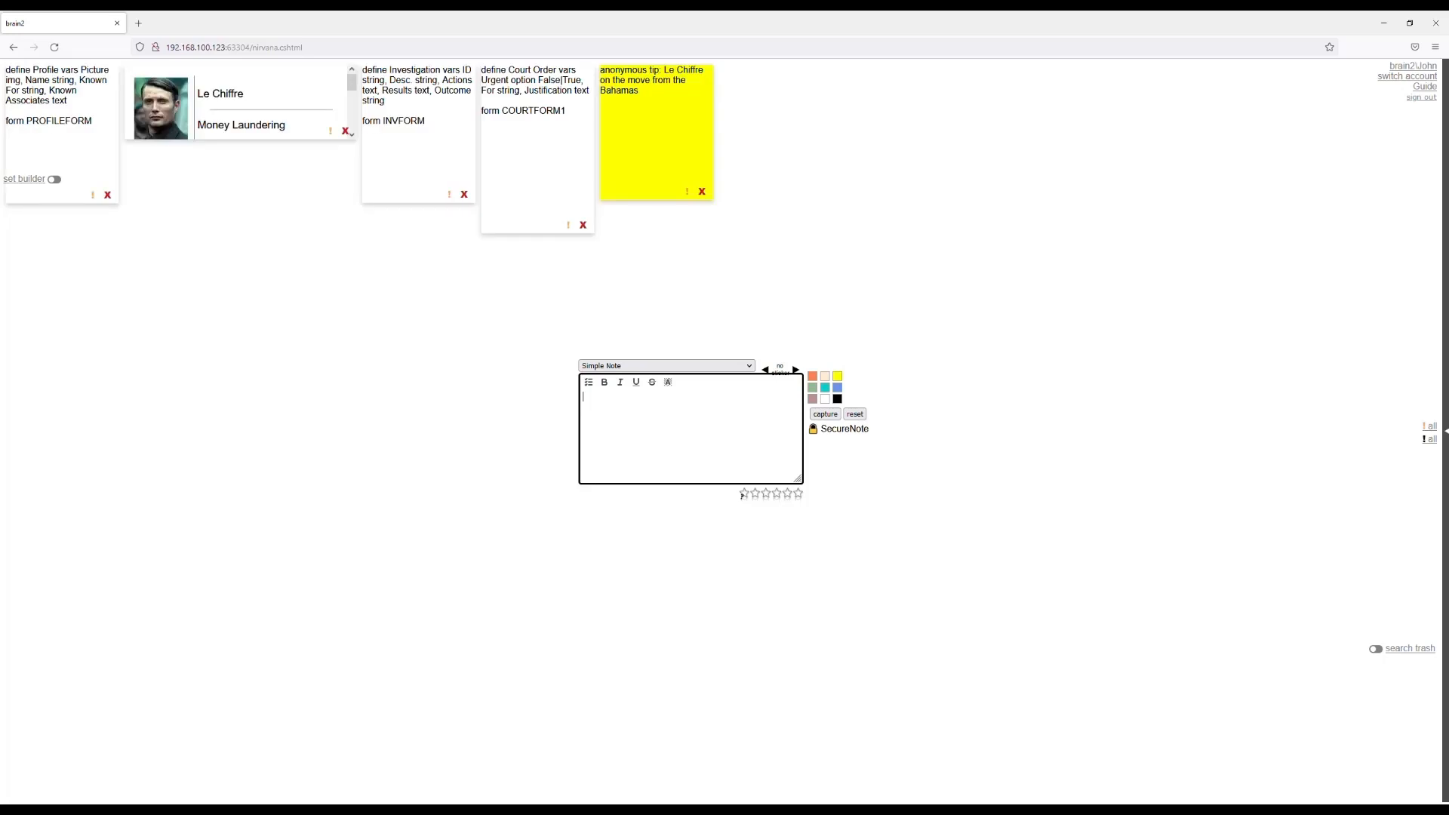
Write a Simple Note with the lines "informer report" and "White man in white suit landed in Uganda".
{"action": "type", "text": "inor"}
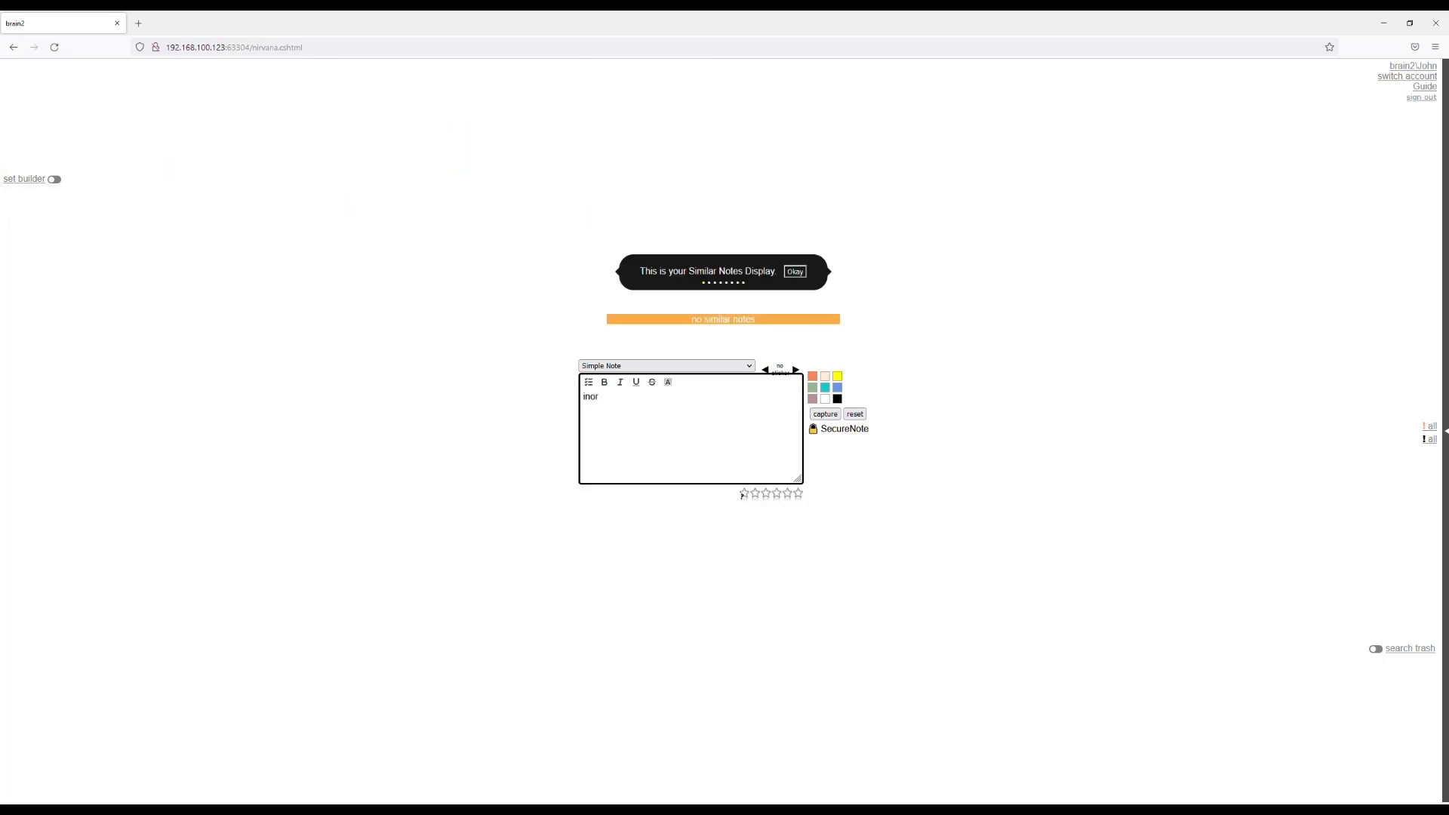
{"action": "key", "text": "BackSpace"}
{"action": "type", "text": "former r"}
{"action": "type", "text": "eport"}
{"action": "type", "text": "White"}
{"action": "type", "text": " man in white s"}
{"action": "type", "text": "uit landed in Ug"}
{"action": "type", "text": "and"}
{"action": "type", "text": "a"}
Add the line "Second white man landed in Uganda", colour the note orange and capture it.
{"action": "key", "text": "Return"}
{"action": "type", "text": "Second wh"}
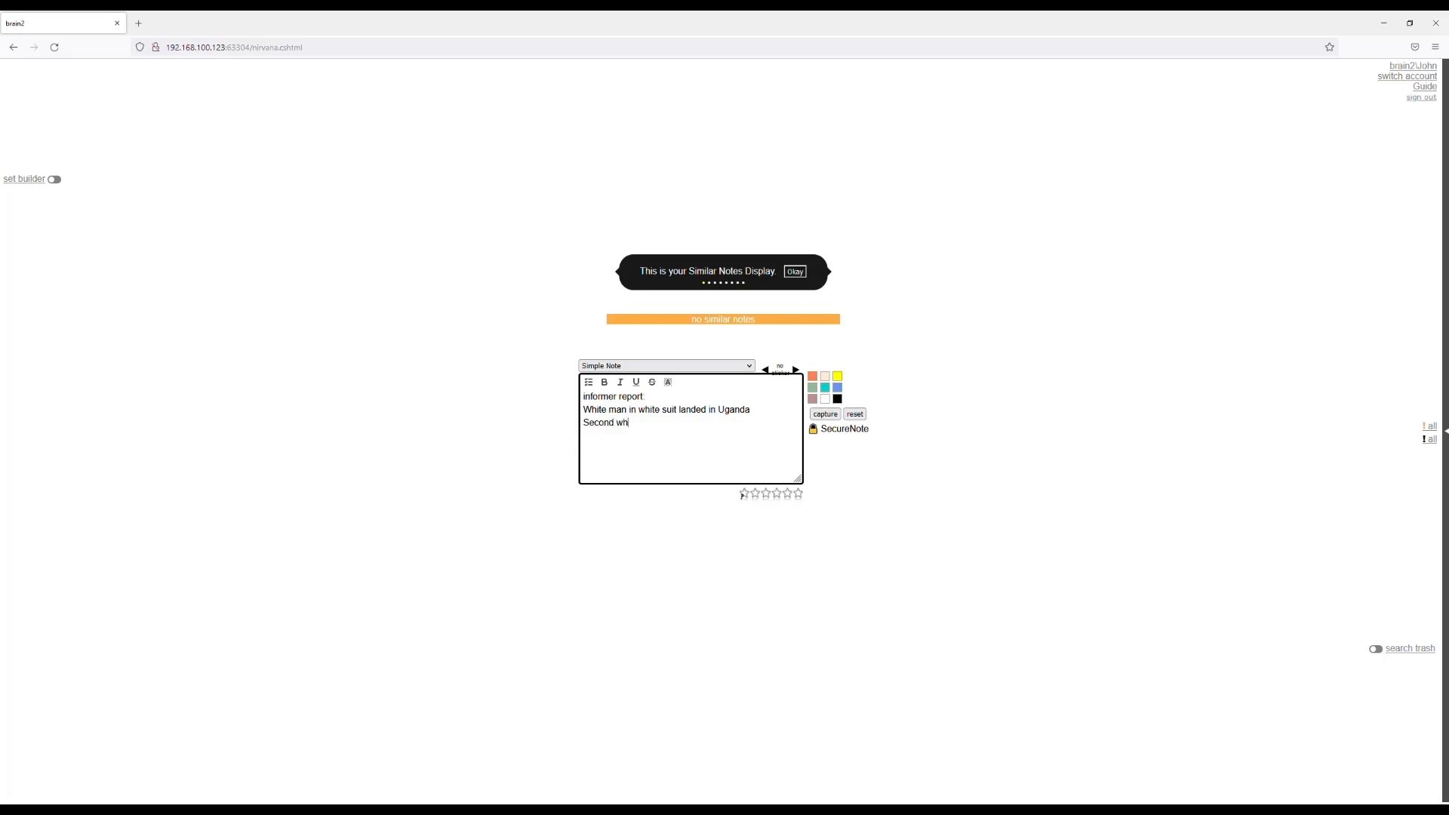
{"action": "type", "text": "ite man landed in Uganda"}
{"action": "left_click", "coordinate": [814, 378]}
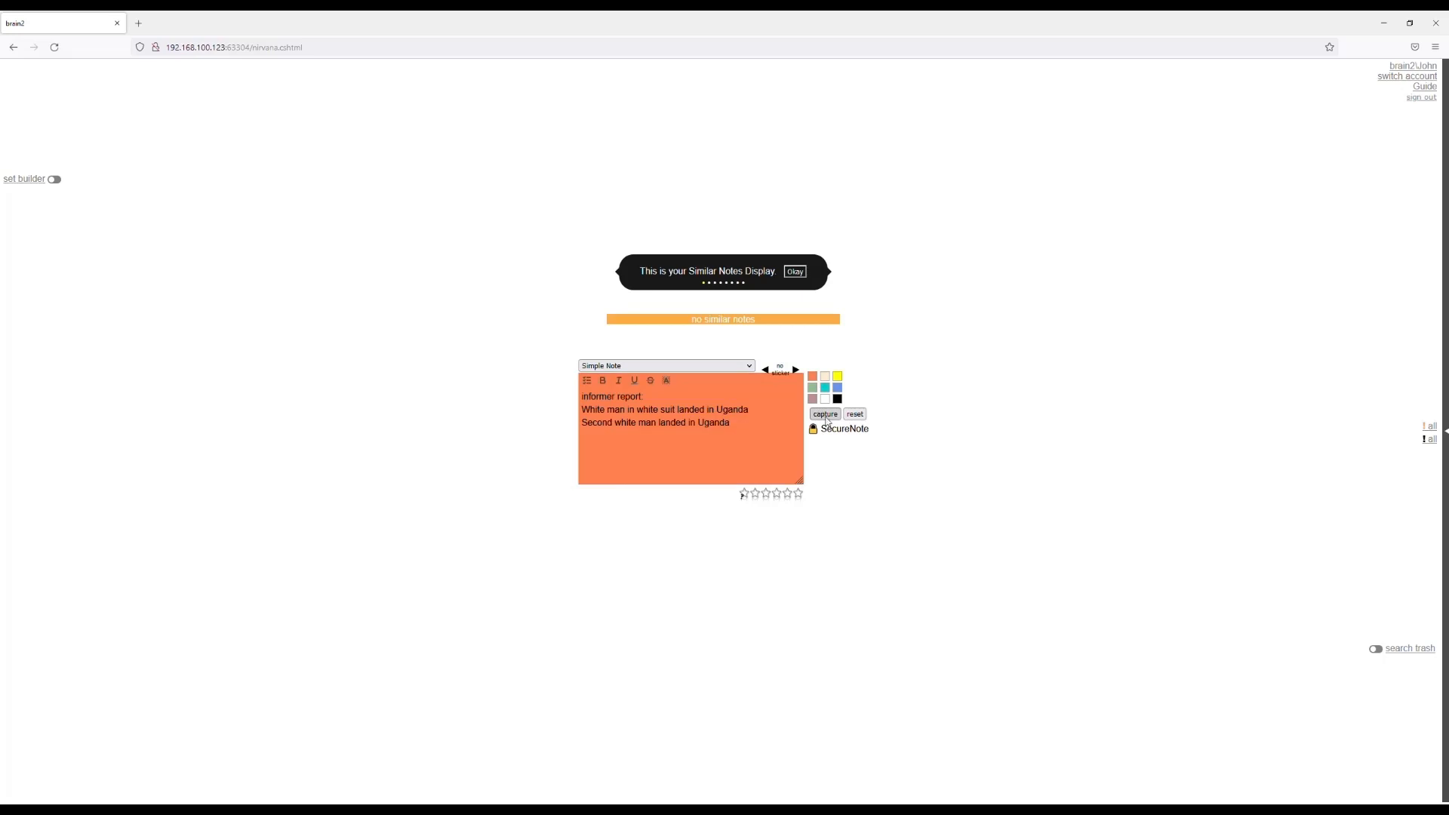
{"action": "left_click", "coordinate": [864, 417]}
Begin another Simple Note with the same opening lines, "informer report" and "White man in white suit landed in Uganda".
{"action": "left_click", "coordinate": [771, 426]}
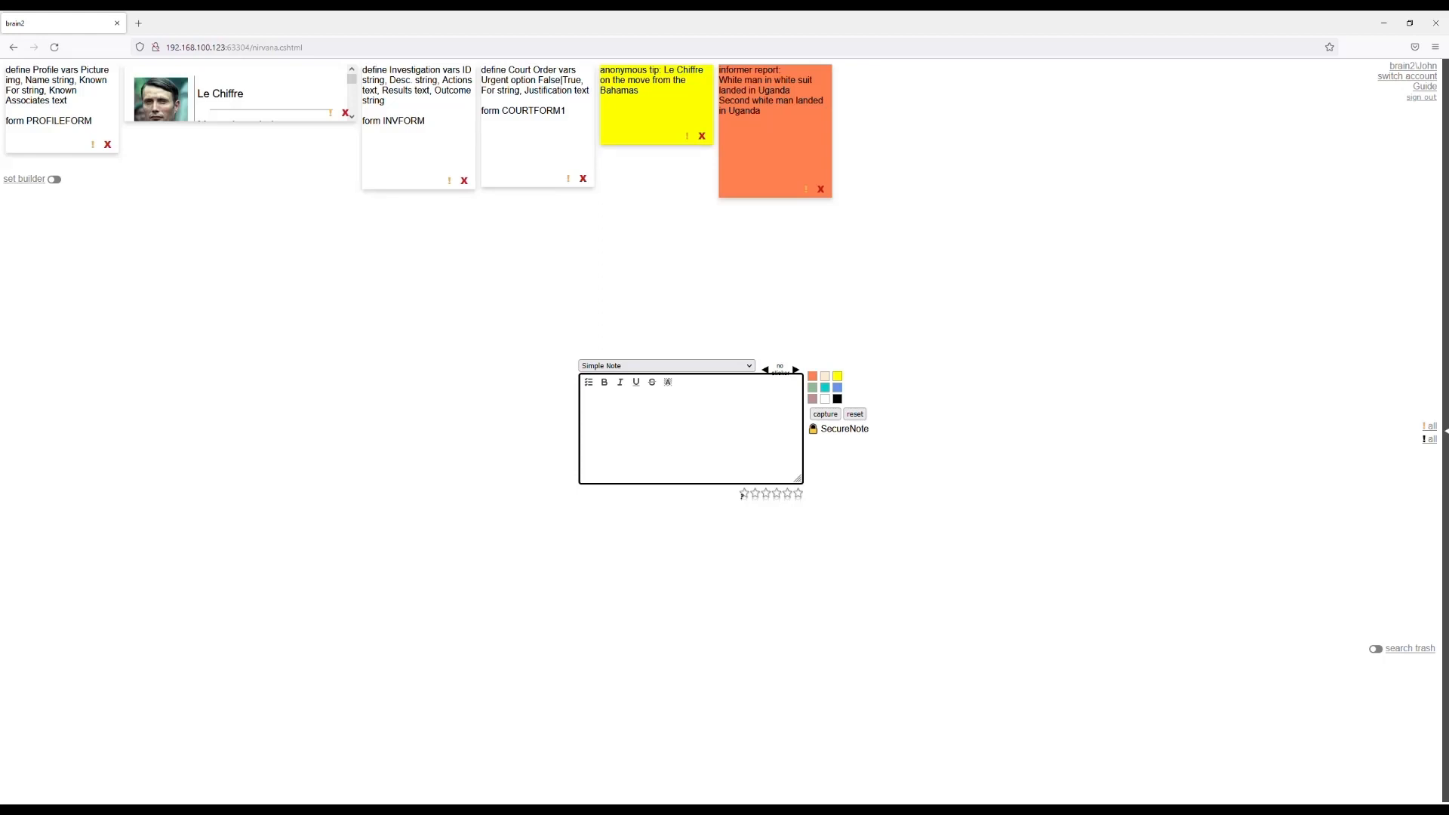
{"action": "type", "text": "informer report:"}
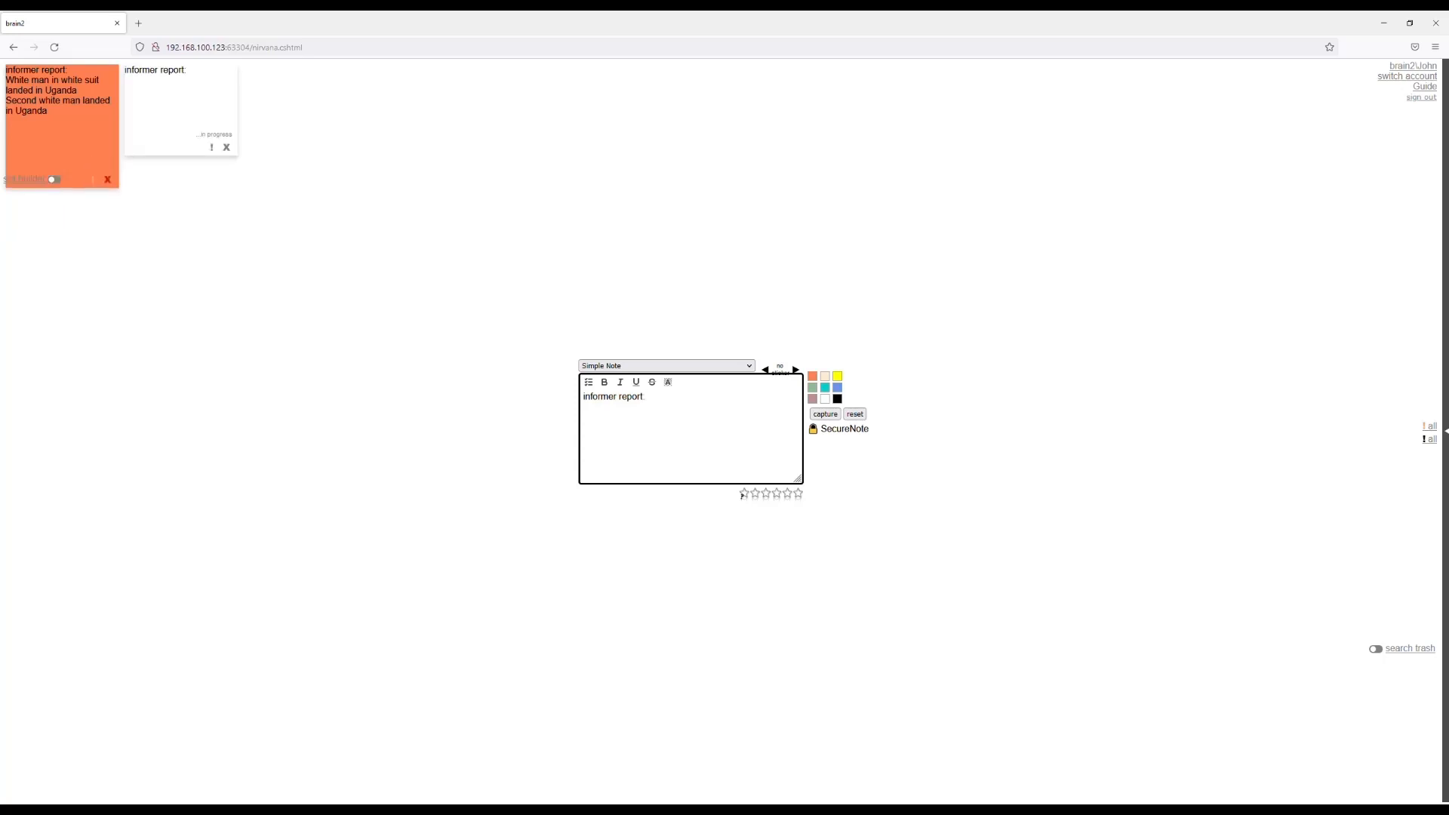
{"action": "type", "text": "White"}
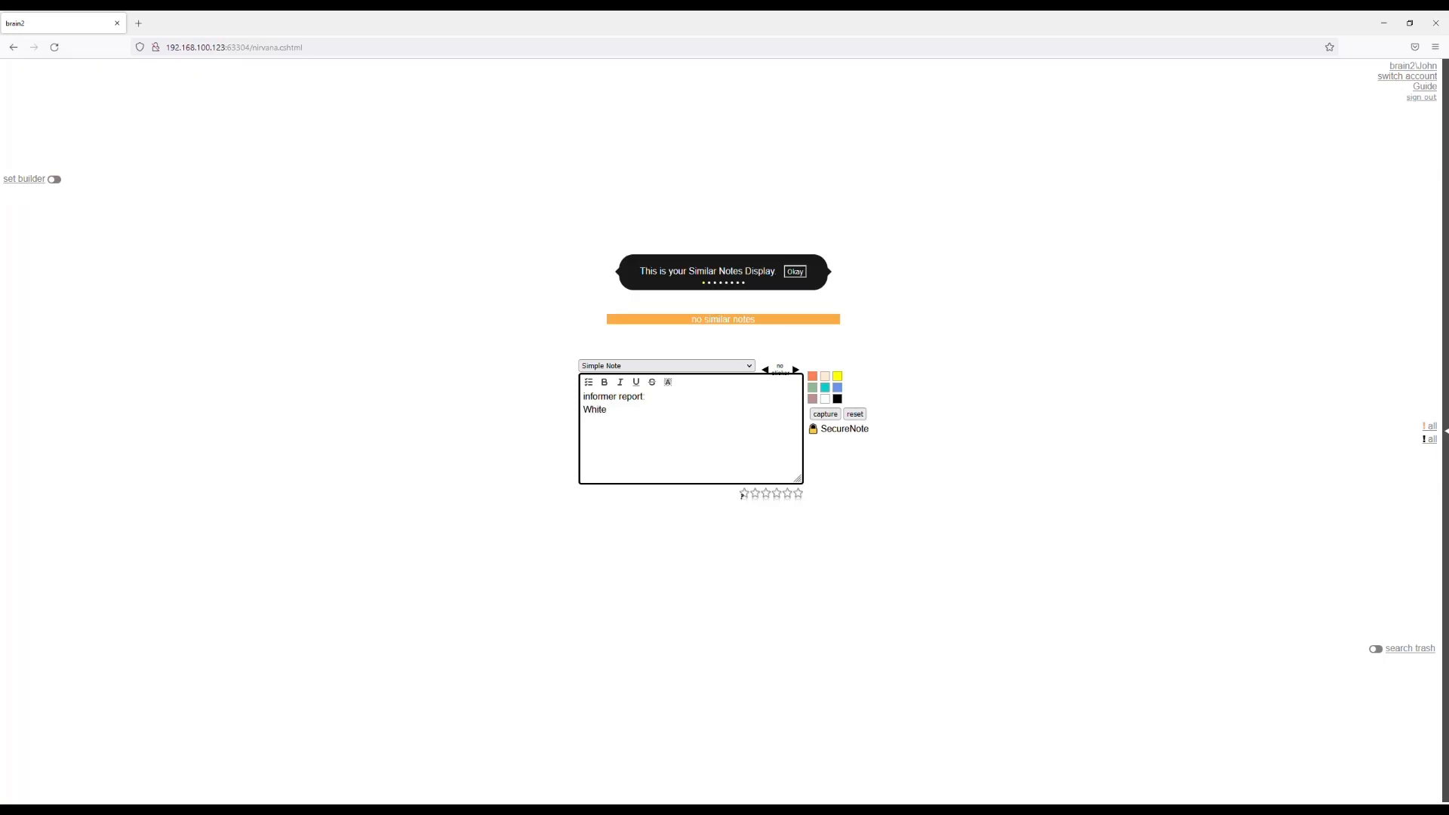
{"action": "type", "text": " ma"}
{"action": "type", "text": "n in white suit"}
{"action": "type", "text": " landed in Ugan"}
{"action": "type", "text": "da "}
{"action": "type", "text": "Another white "}
{"action": "type", "text": "man landed in "}
{"action": "type", "text": "Uganda "}
{"action": "type", "text": "Second white"}
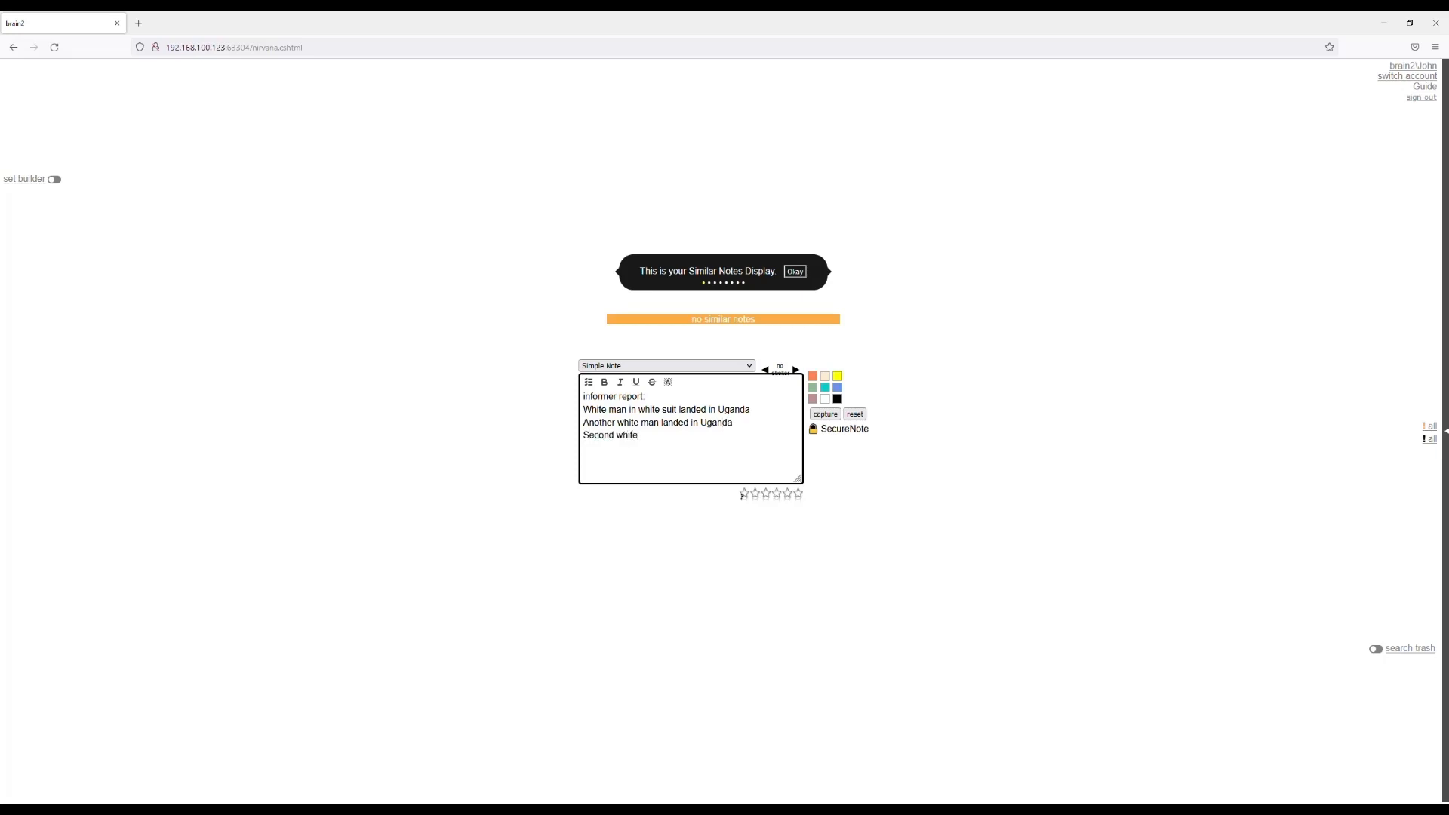
{"action": "type", "text": " man took off in/with 5 Jeeps"}
Add "Another white man landed in Uganda" and "Second white man took off in/with 5 Jeeps", then colour the note orange and capture it.
{"action": "left_click", "coordinate": [813, 377]}
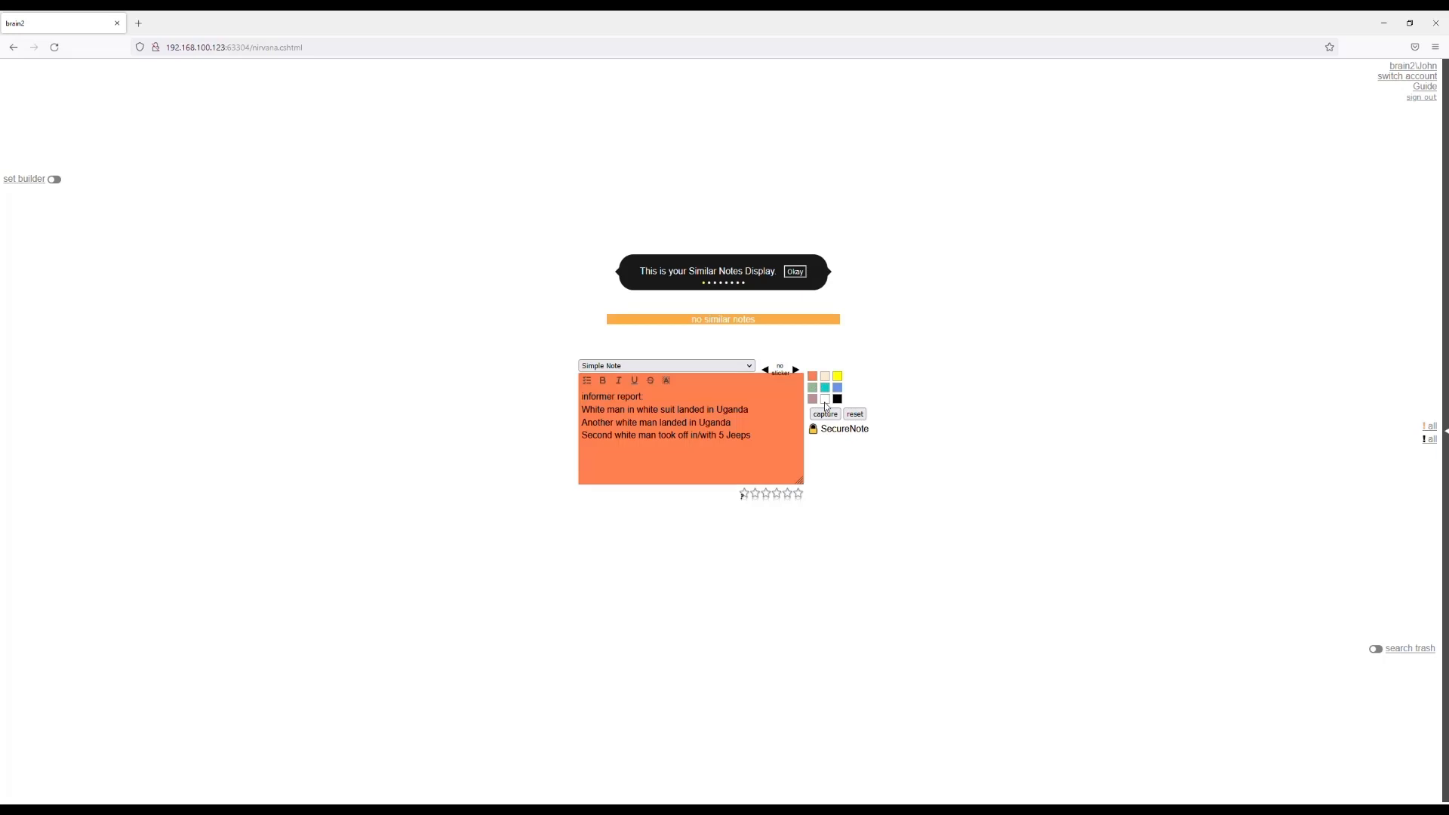
{"action": "left_click", "coordinate": [859, 415]}
{"action": "left_click", "coordinate": [732, 439]}
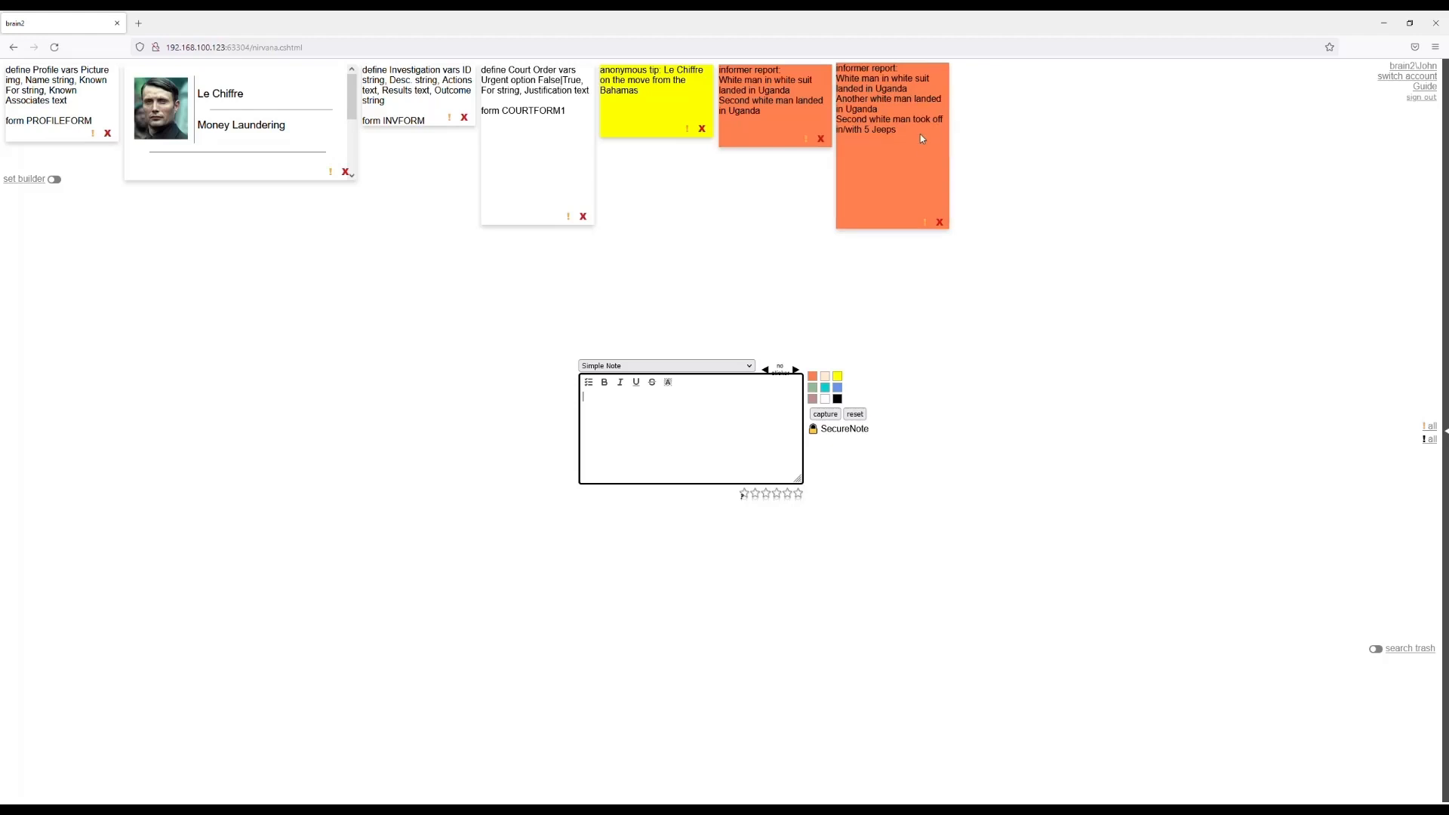
Merge the newest informer report note into the earlier orange one and open the merged note in the editor.
{"action": "left_click_drag", "start_coordinate": [897, 125], "coordinate": [788, 102]}
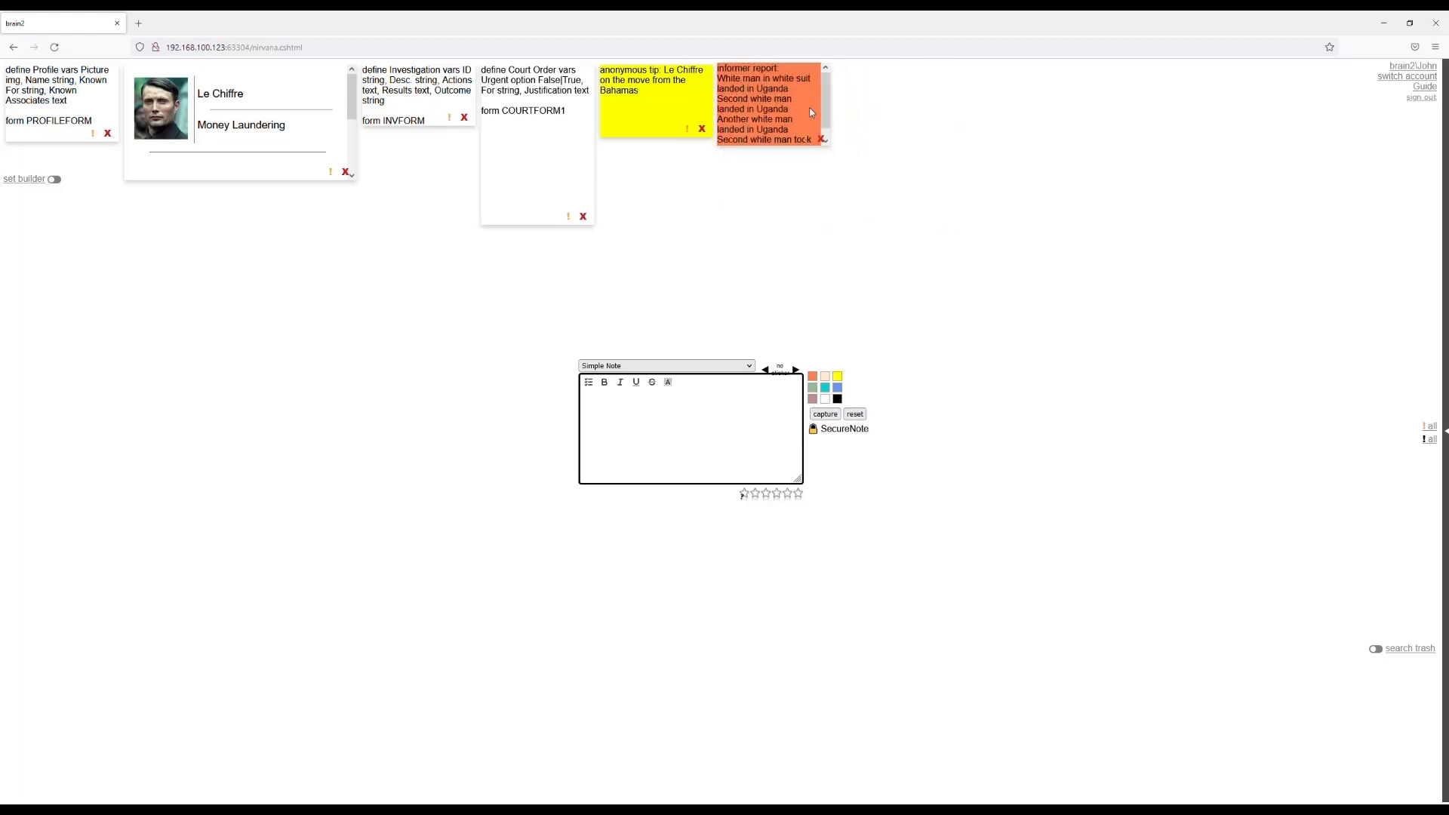
{"action": "left_click", "coordinate": [770, 138]}
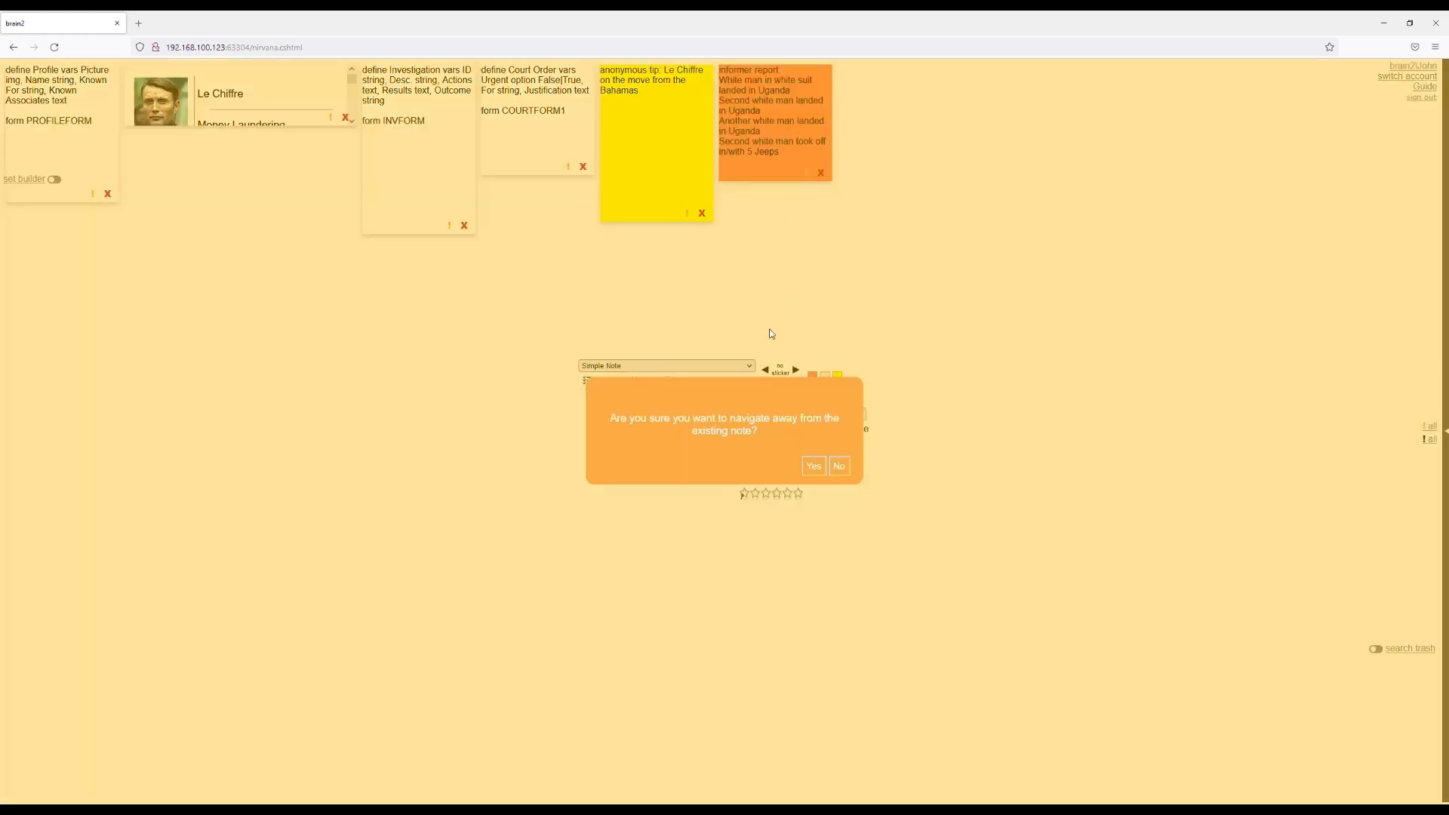
{"action": "left_click", "coordinate": [816, 464]}
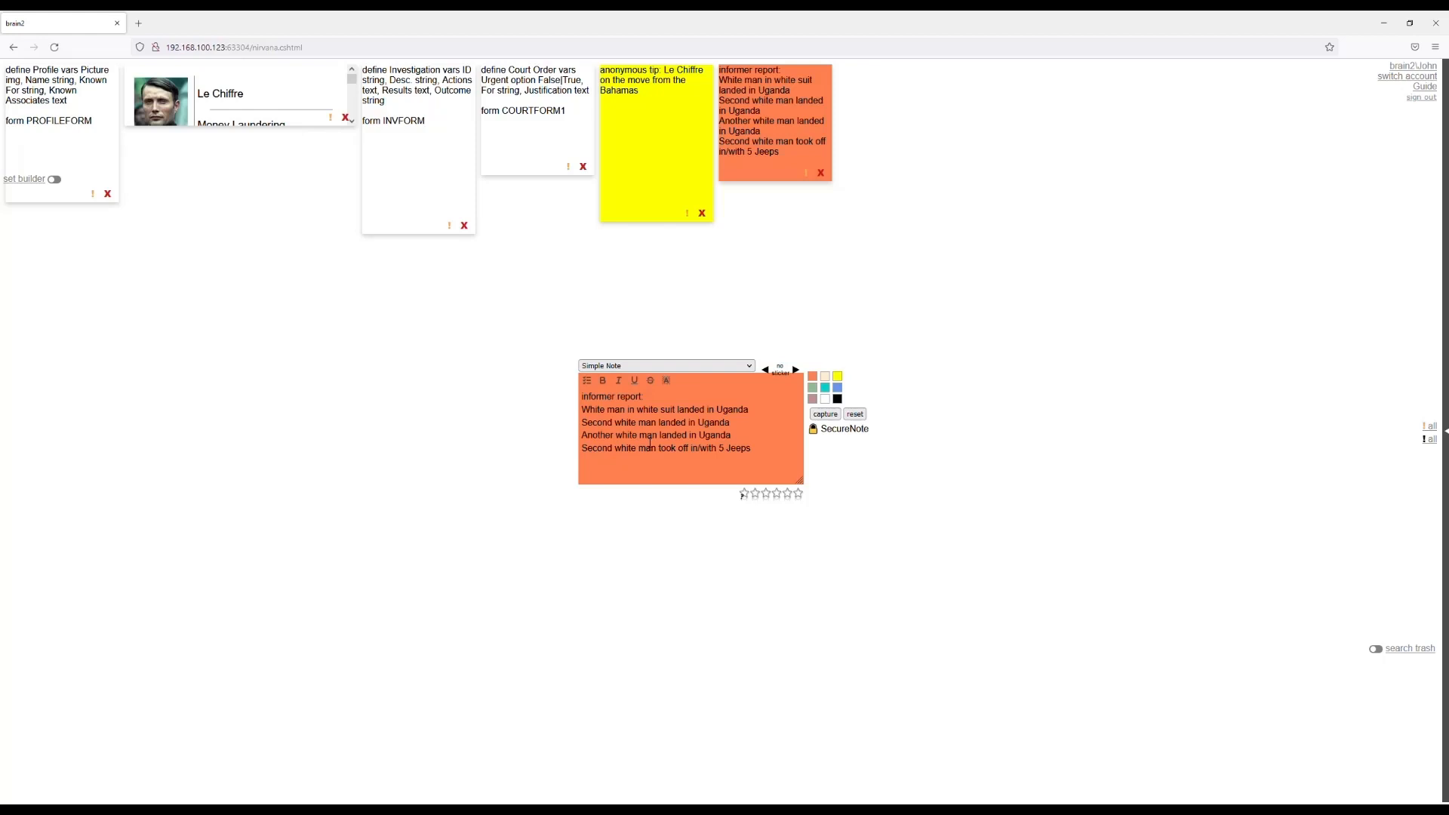
Reopen the merged informer report and move "Another white man landed in Uganda" and "Second white man took off in/with 5 Jeeps" into a separate note.
{"action": "left_click", "coordinate": [855, 414]}
{"action": "left_click", "coordinate": [786, 125]}
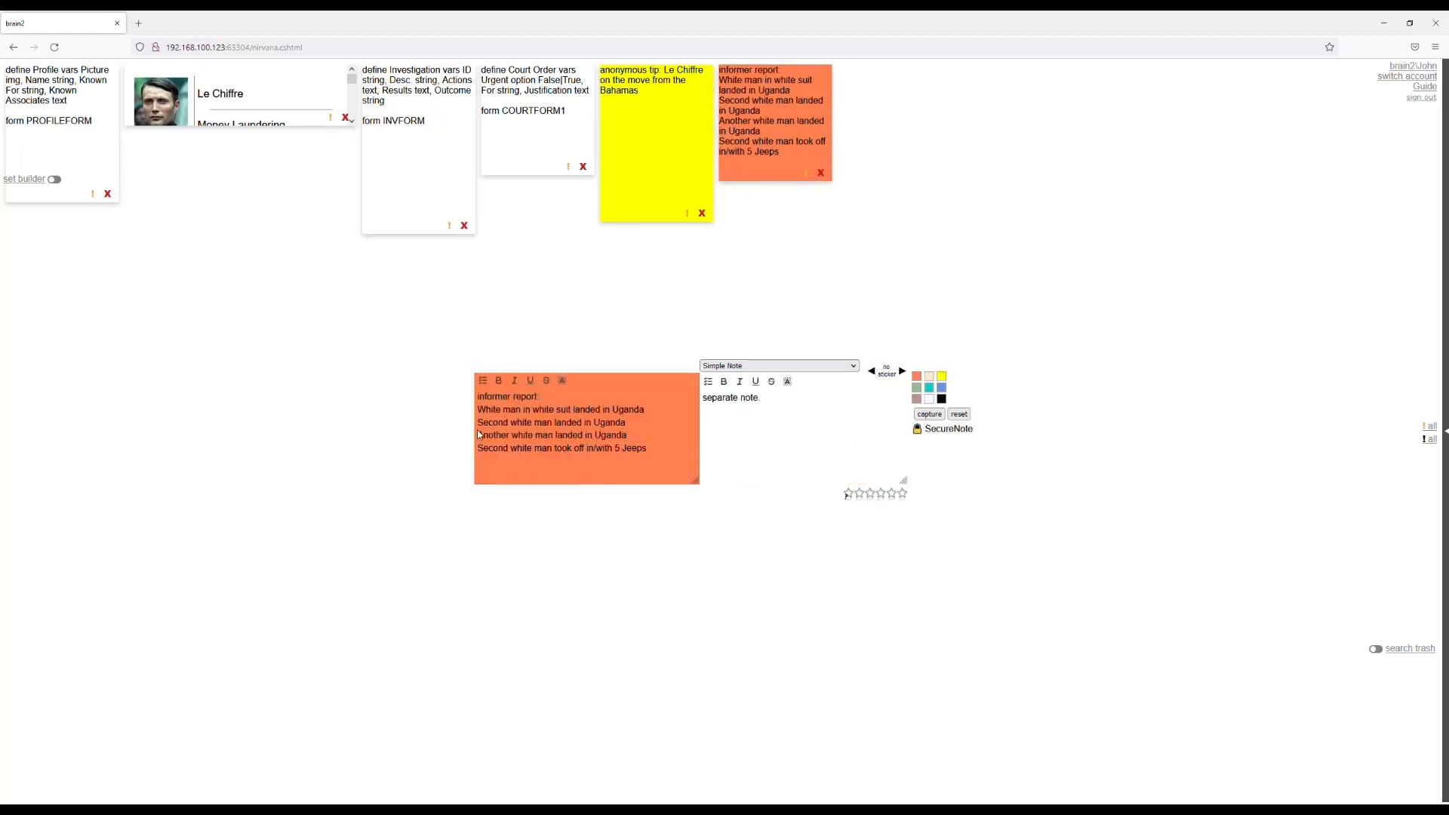
{"action": "left_click_drag", "start_coordinate": [497, 439], "coordinate": [773, 421]}
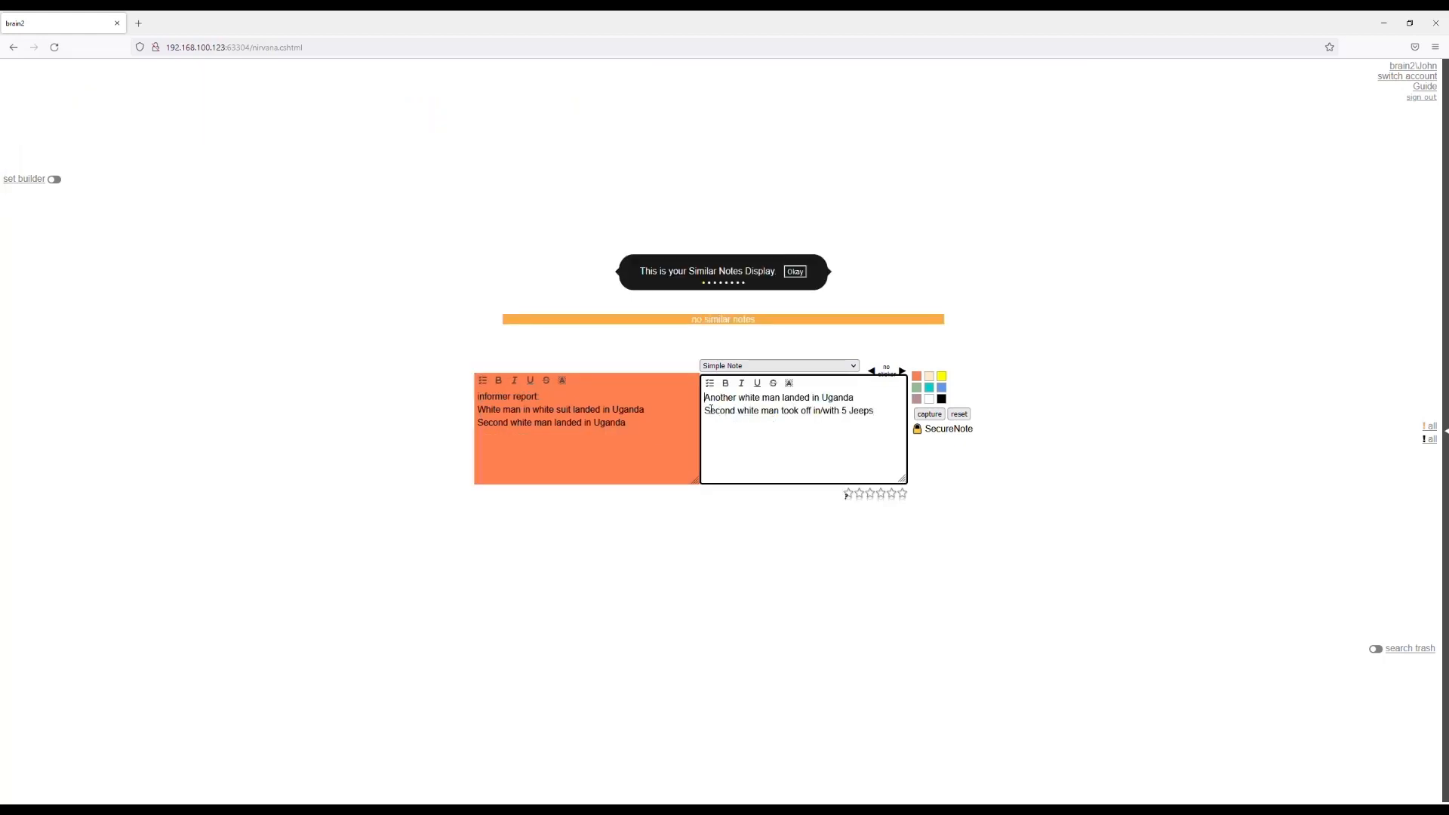
Replace the separate note's first line with "informer report 2:" and "corroborates informer report 1", capture it and reset the editor.
{"action": "left_click_drag", "start_coordinate": [706, 398], "coordinate": [855, 398]}
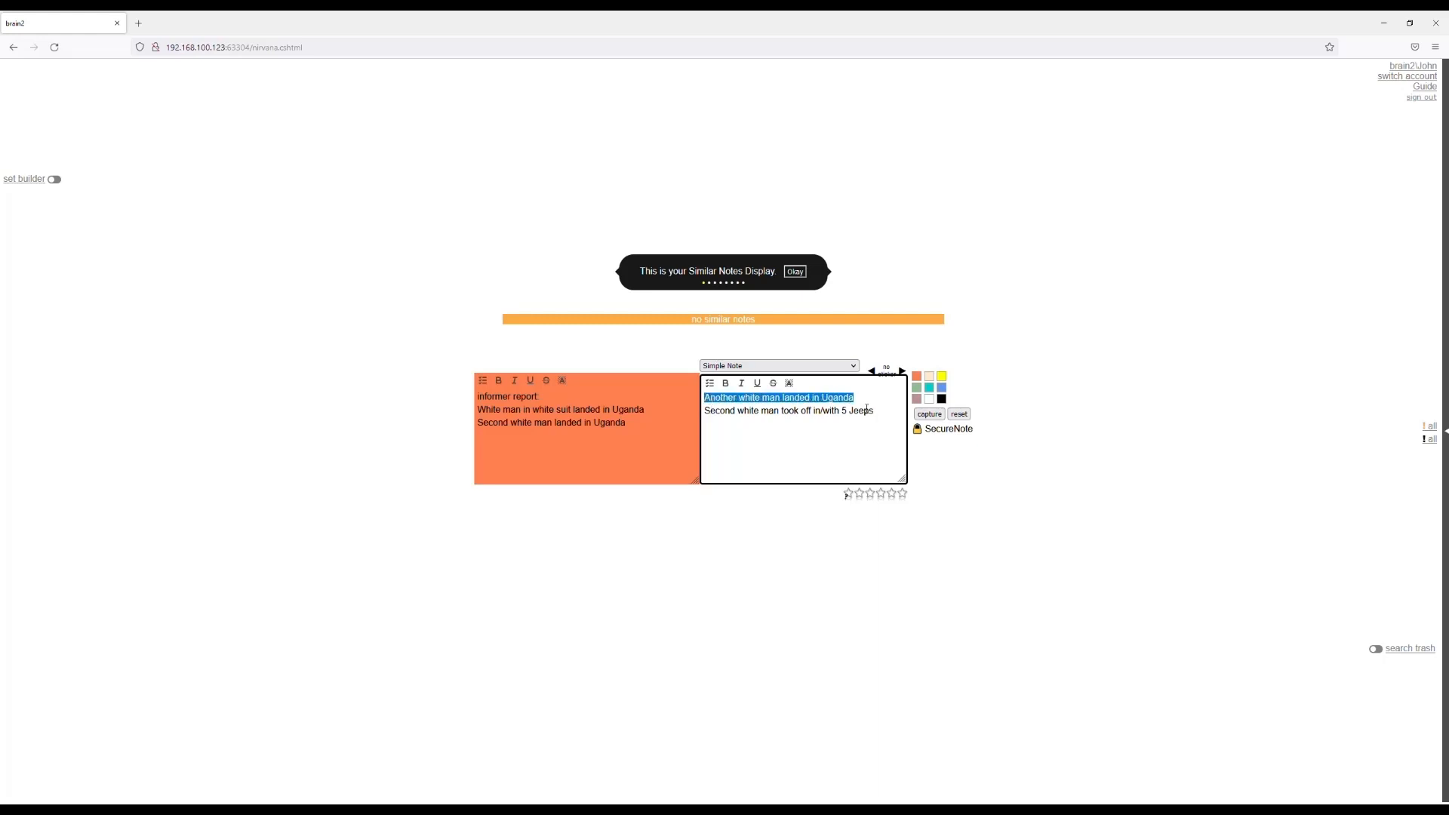
{"action": "type", "text": "informer"}
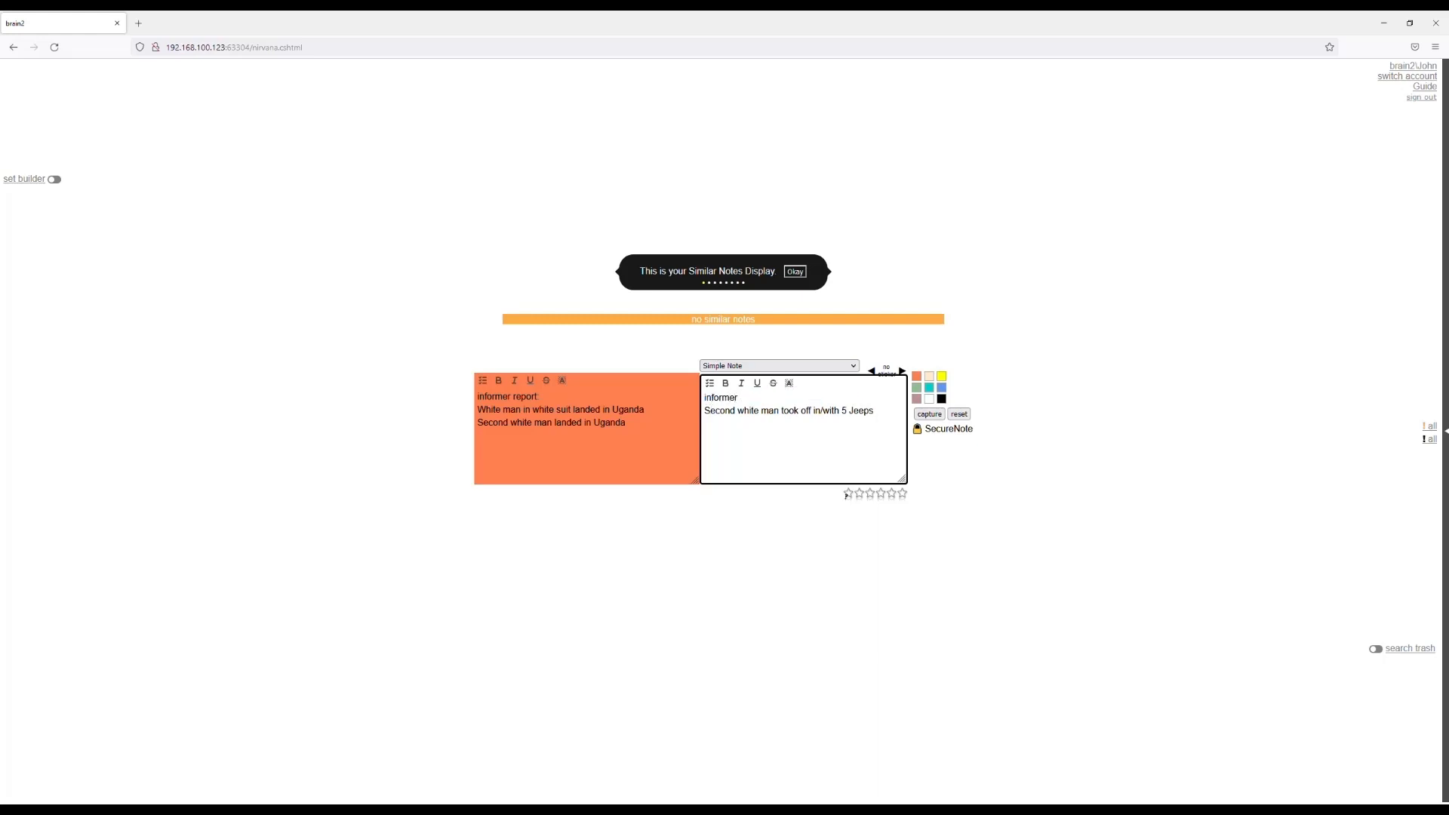
{"action": "type", "text": " report 2:"}
{"action": "key", "text": "Return"}
{"action": "type", "text": "corroborates informer report 1"}
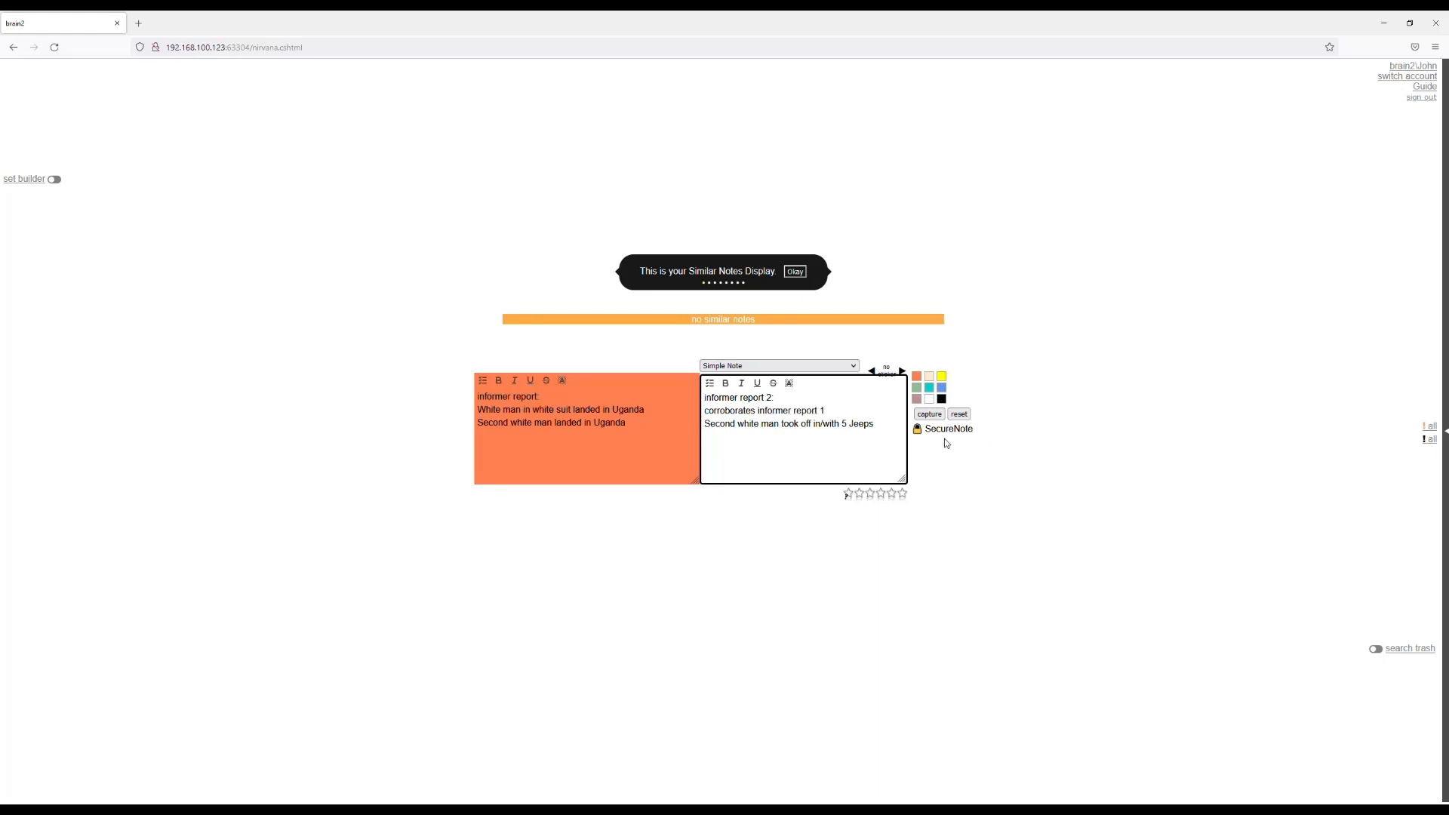
{"action": "left_click", "coordinate": [932, 415]}
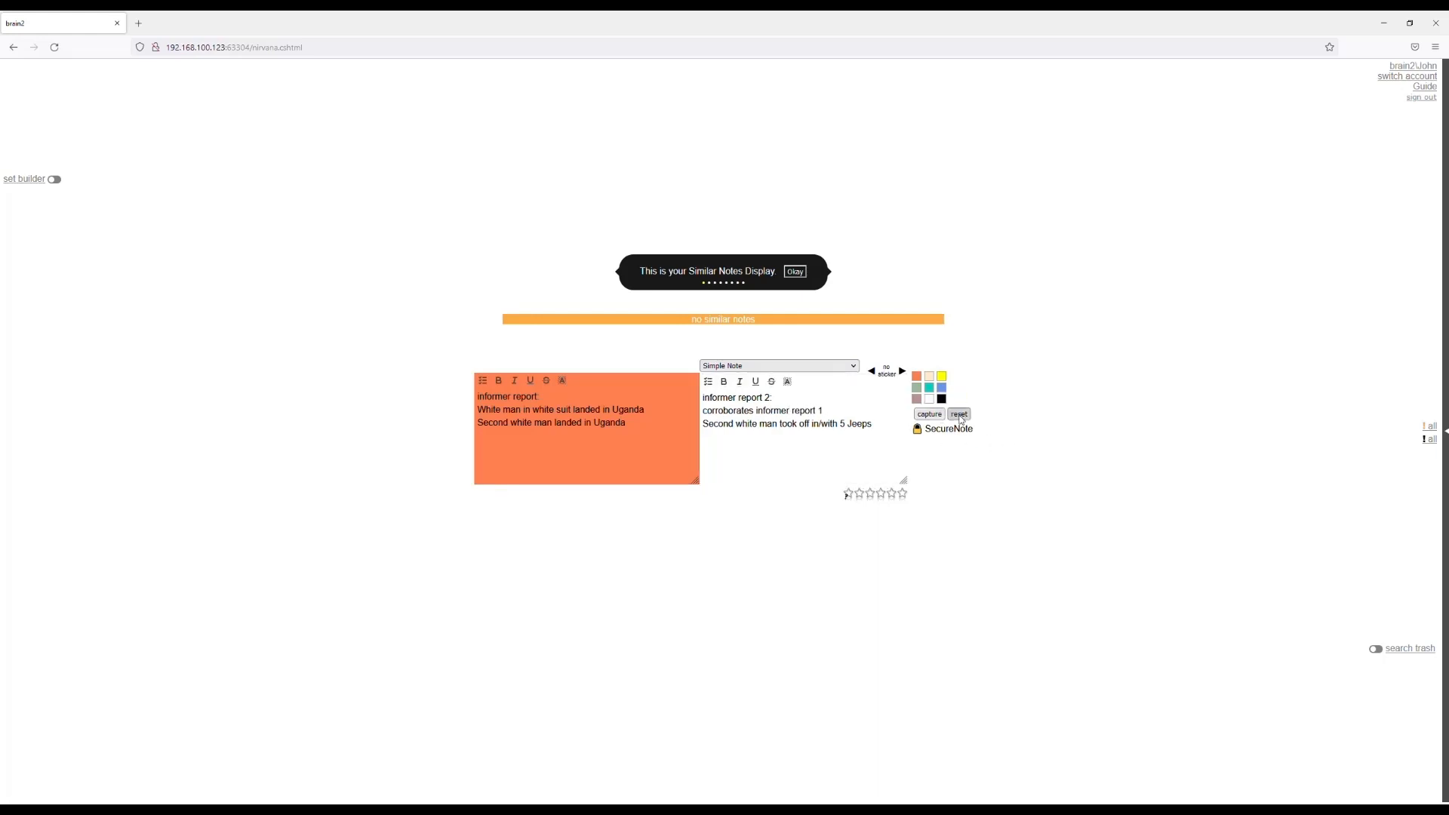
{"action": "left_click", "coordinate": [959, 415]}
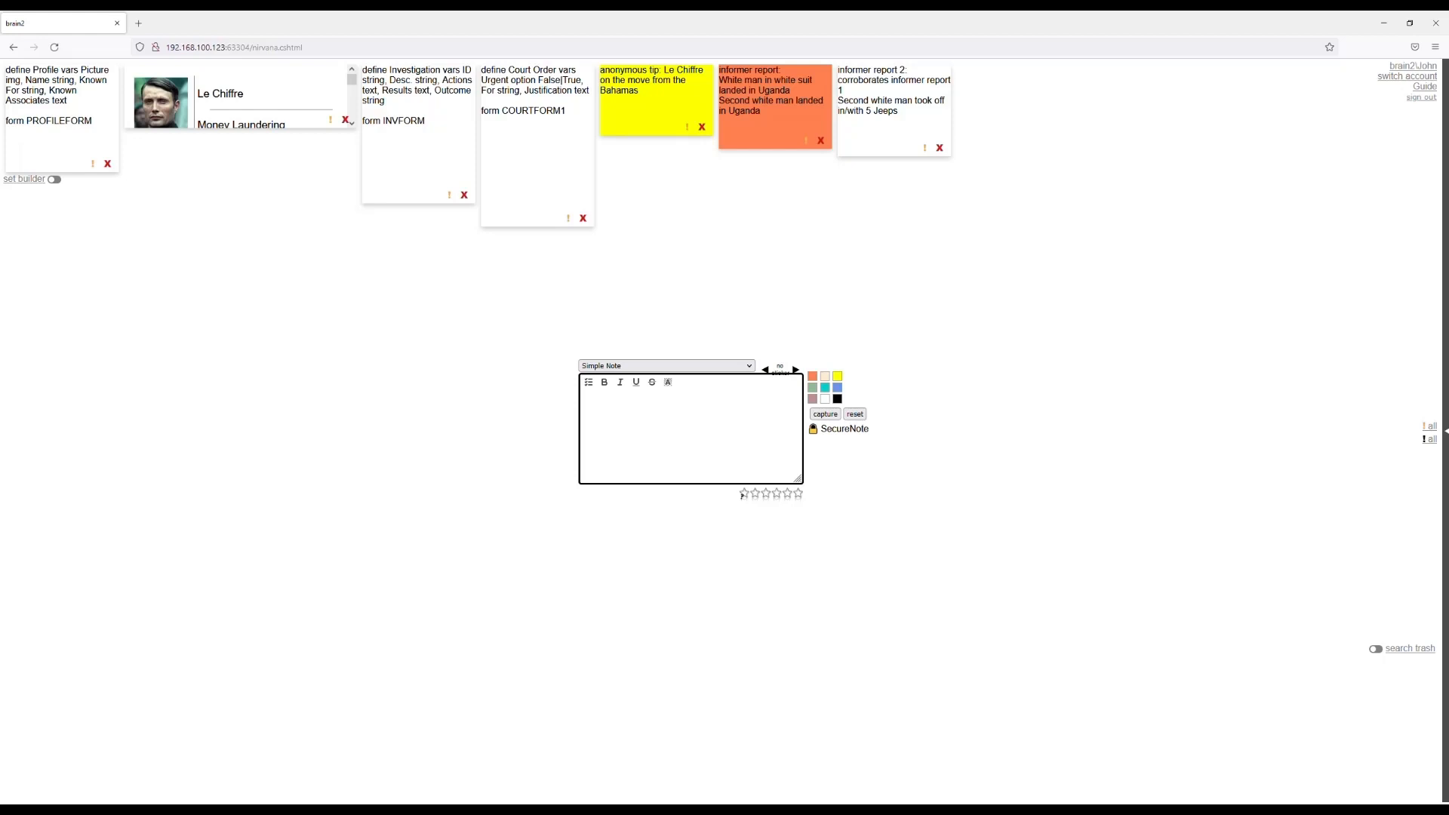
Start an Investigation note with ID "2022-1" and description "AFRICAN MONEY".
{"action": "left_click", "coordinate": [715, 370]}
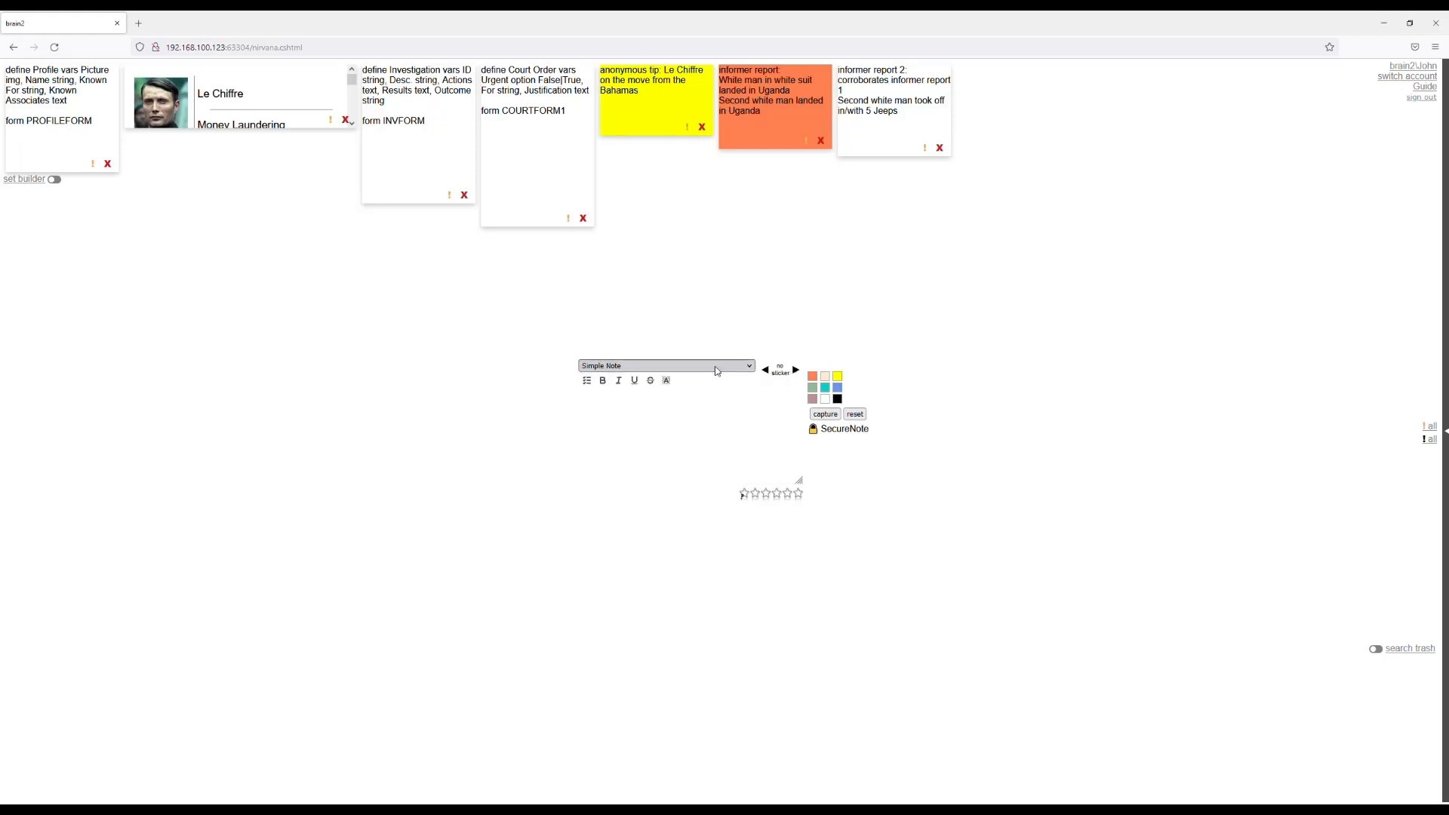
{"action": "left_click", "coordinate": [647, 441]}
{"action": "left_click", "coordinate": [817, 465]}
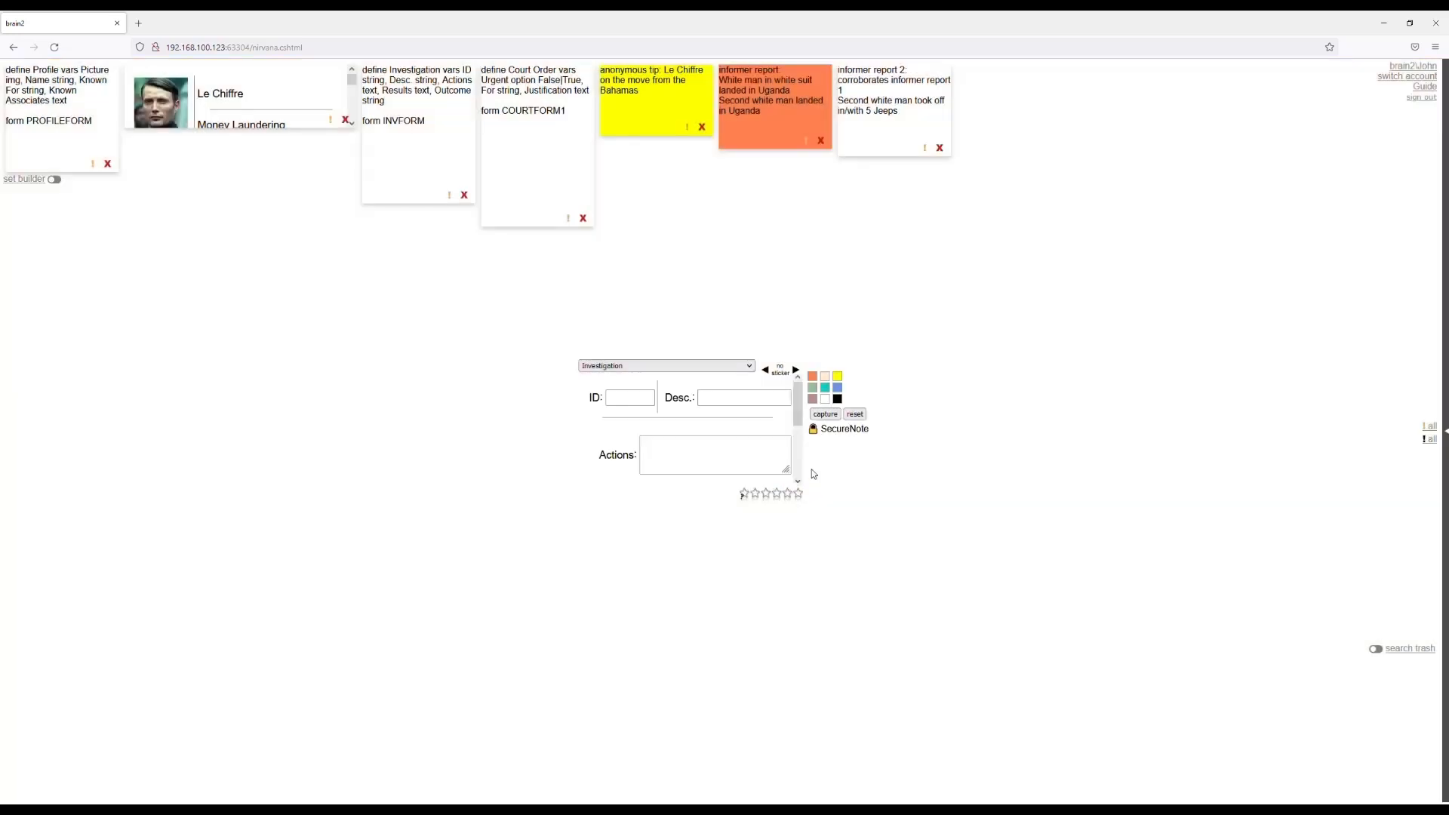
{"action": "left_click", "coordinate": [630, 402]}
{"action": "type", "text": "2022-1"}
{"action": "key", "text": "Tab"}
{"action": "type", "text": "AFRICAN MONEY"}
{"action": "key", "text": "Tab"}
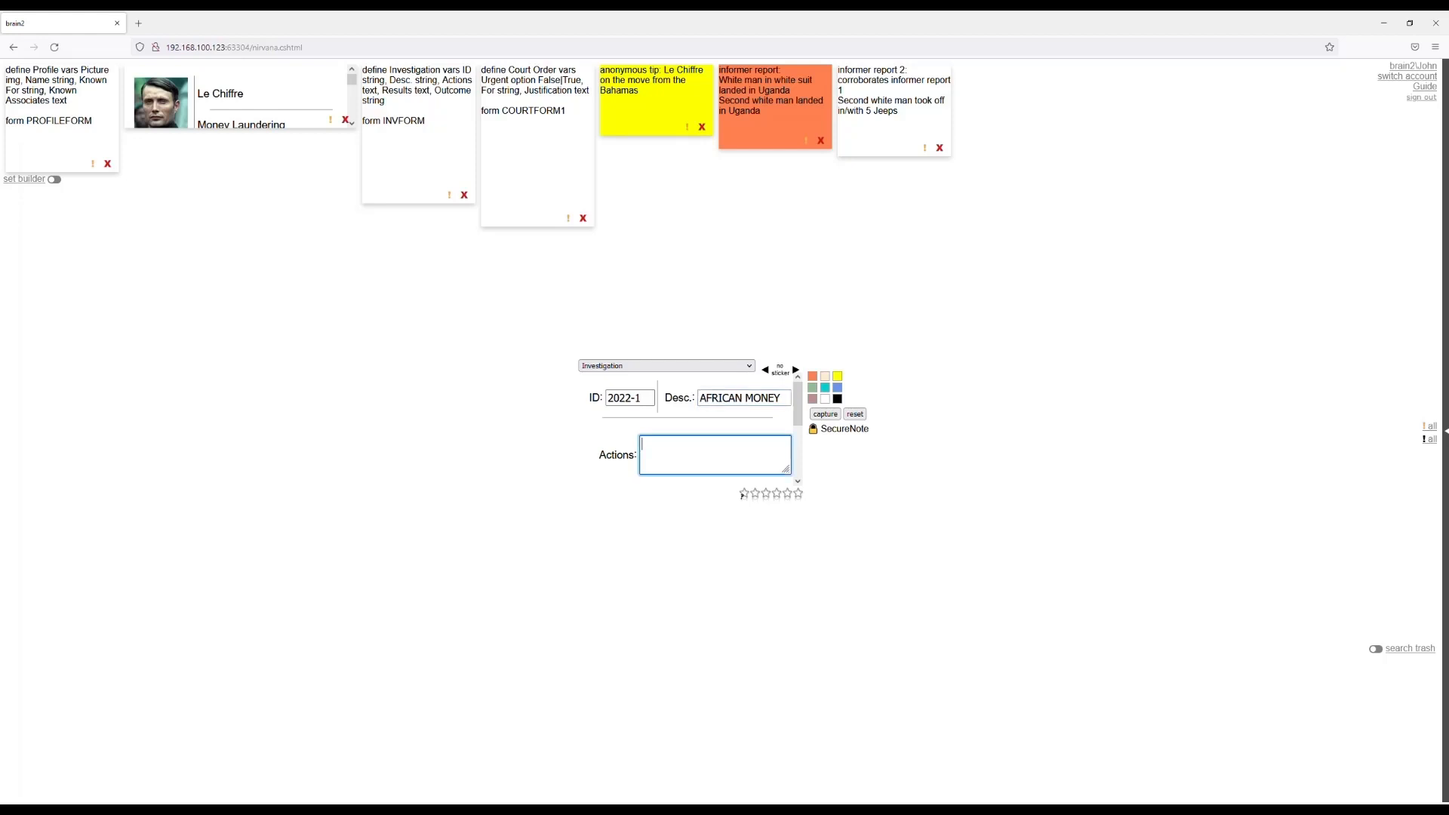
Enter "tracking tips and reports" as the investigation's Actions and "may need court order" as its Results.
{"action": "type", "text": "tracking tips and reports"}
{"action": "scroll", "coordinate": [604, 445], "scroll_direction": "down", "scroll_amount": 1}
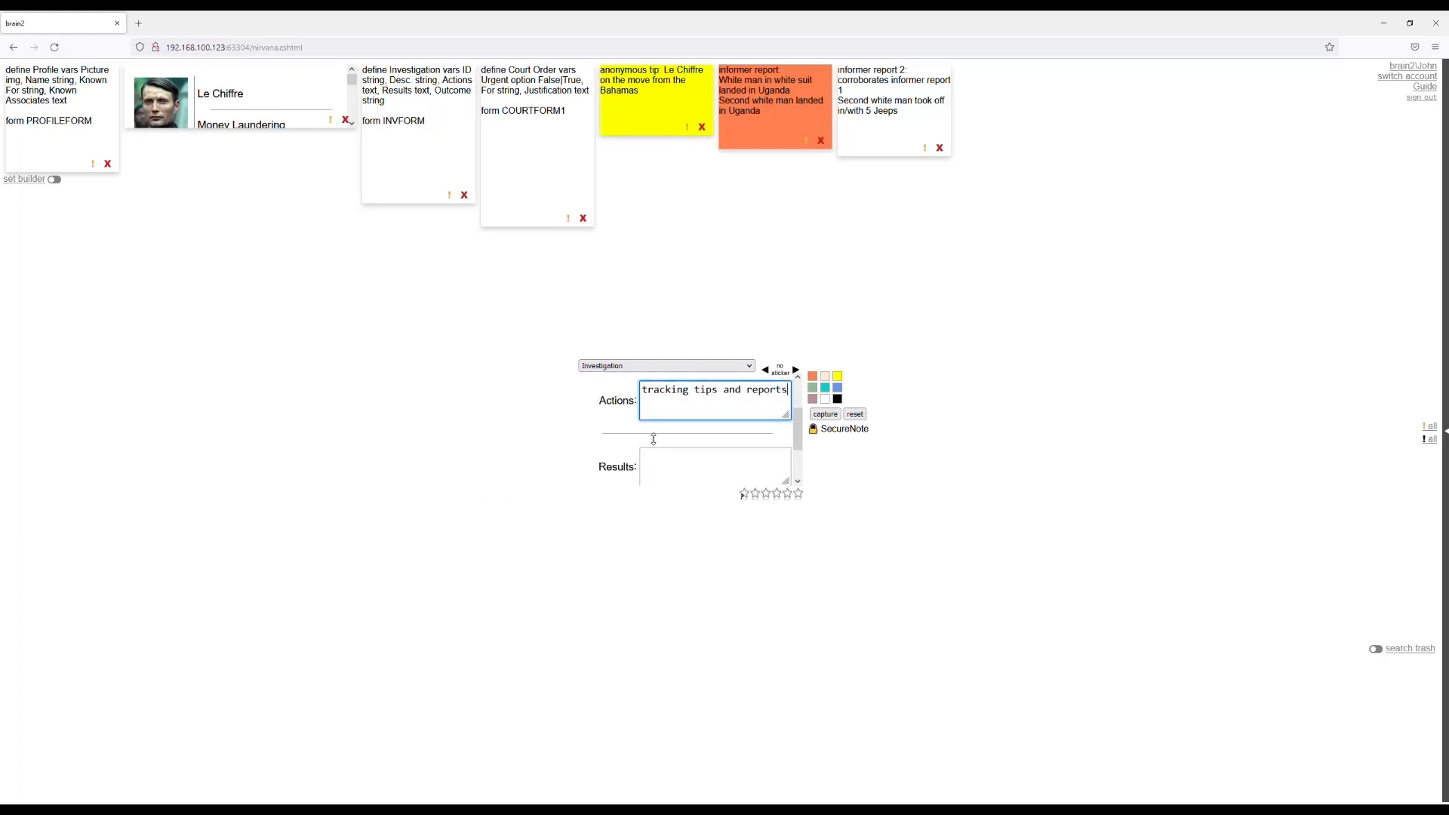
{"action": "left_click", "coordinate": [656, 472]}
{"action": "type", "text": "ma"}
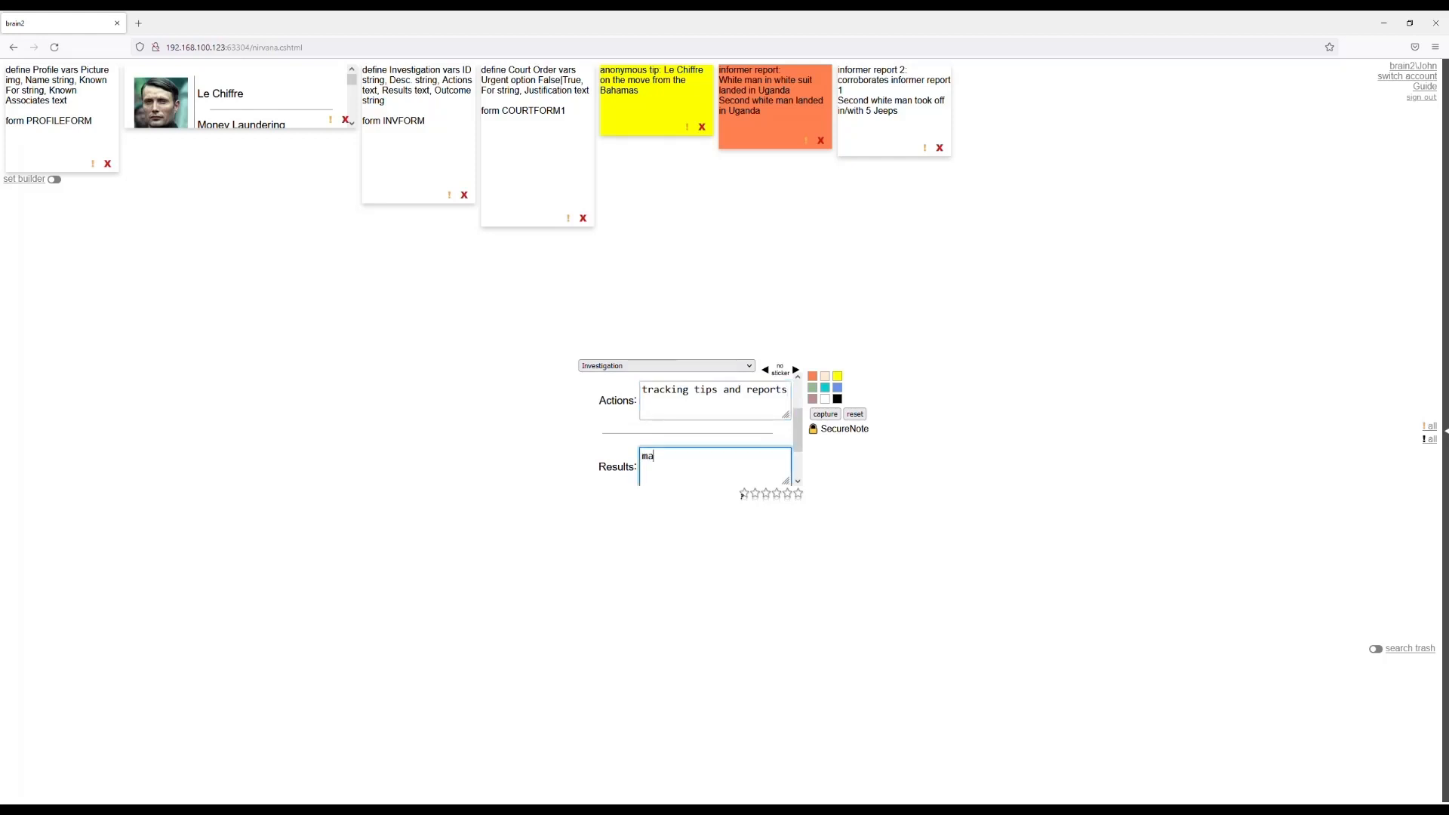
{"action": "type", "text": "y need court order"}
{"action": "key", "text": "Tab"}
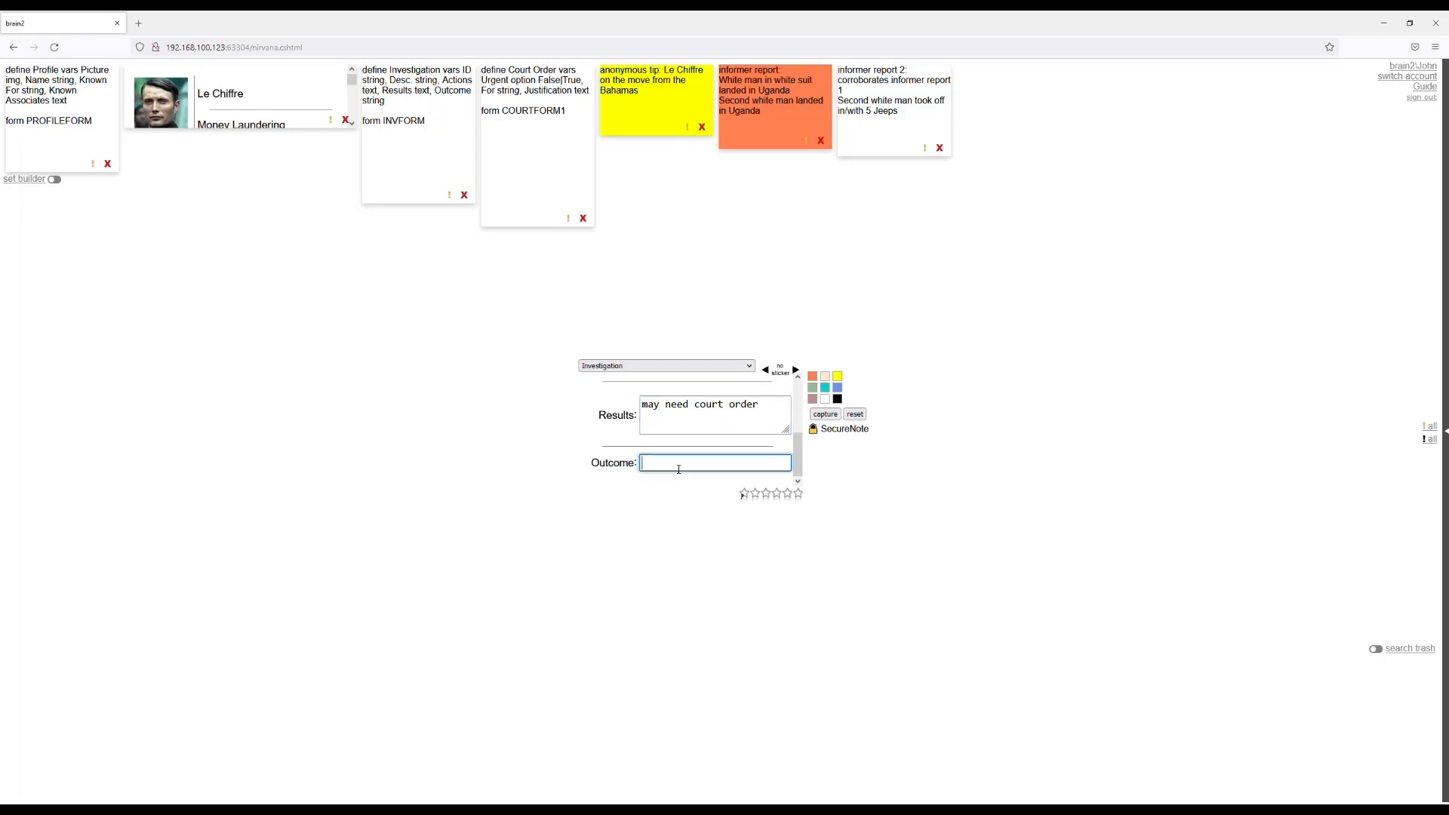
Set the investigation's Outcome to "TBD", capture the note and reset the form.
{"action": "type", "text": "TBD"}
{"action": "left_click", "coordinate": [836, 416]}
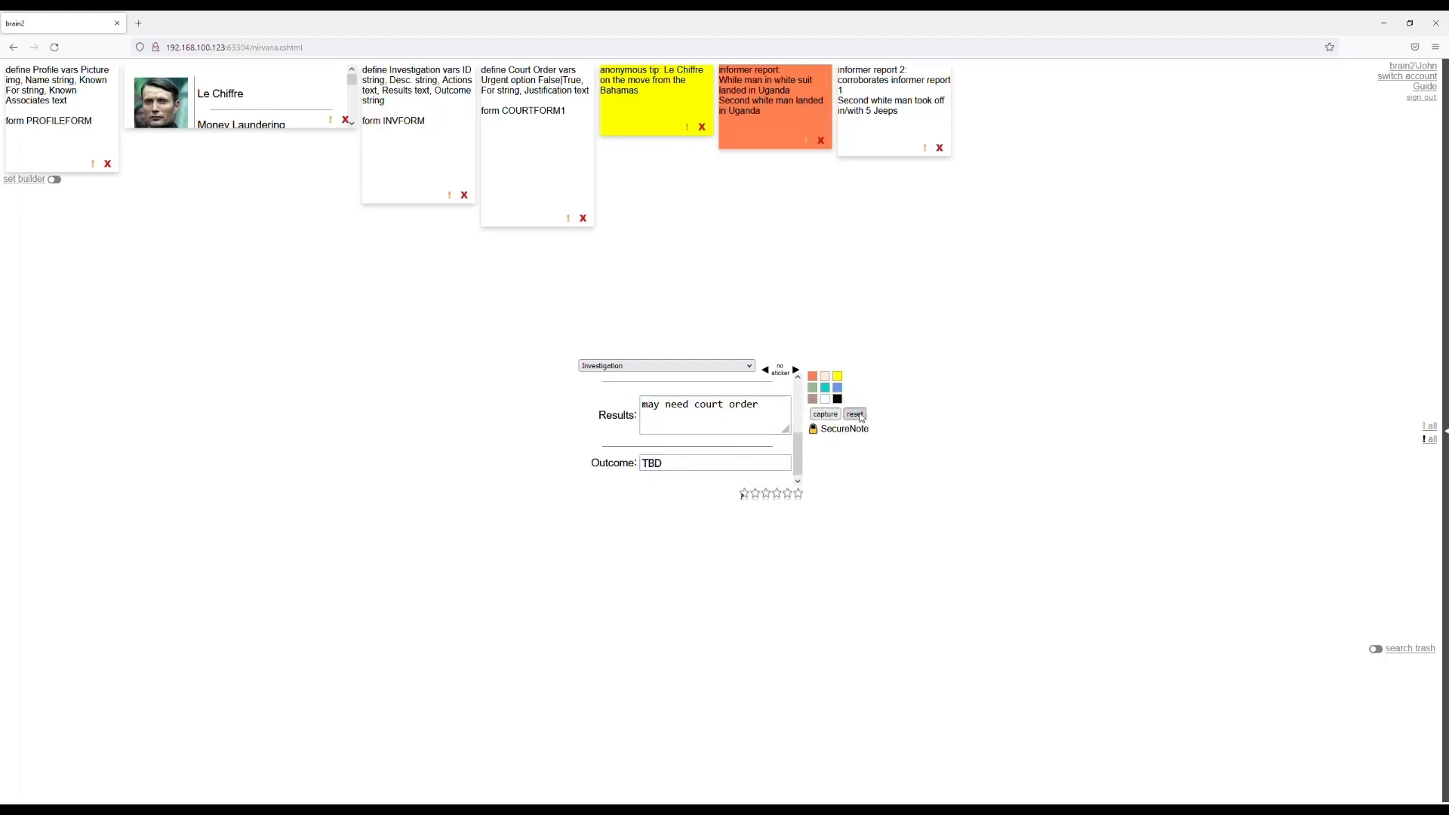
{"action": "left_click", "coordinate": [856, 414]}
Switch the editor to an empty Simple Note.
{"action": "left_click", "coordinate": [662, 368]}
{"action": "left_click", "coordinate": [652, 384]}
{"action": "left_click", "coordinate": [662, 415]}
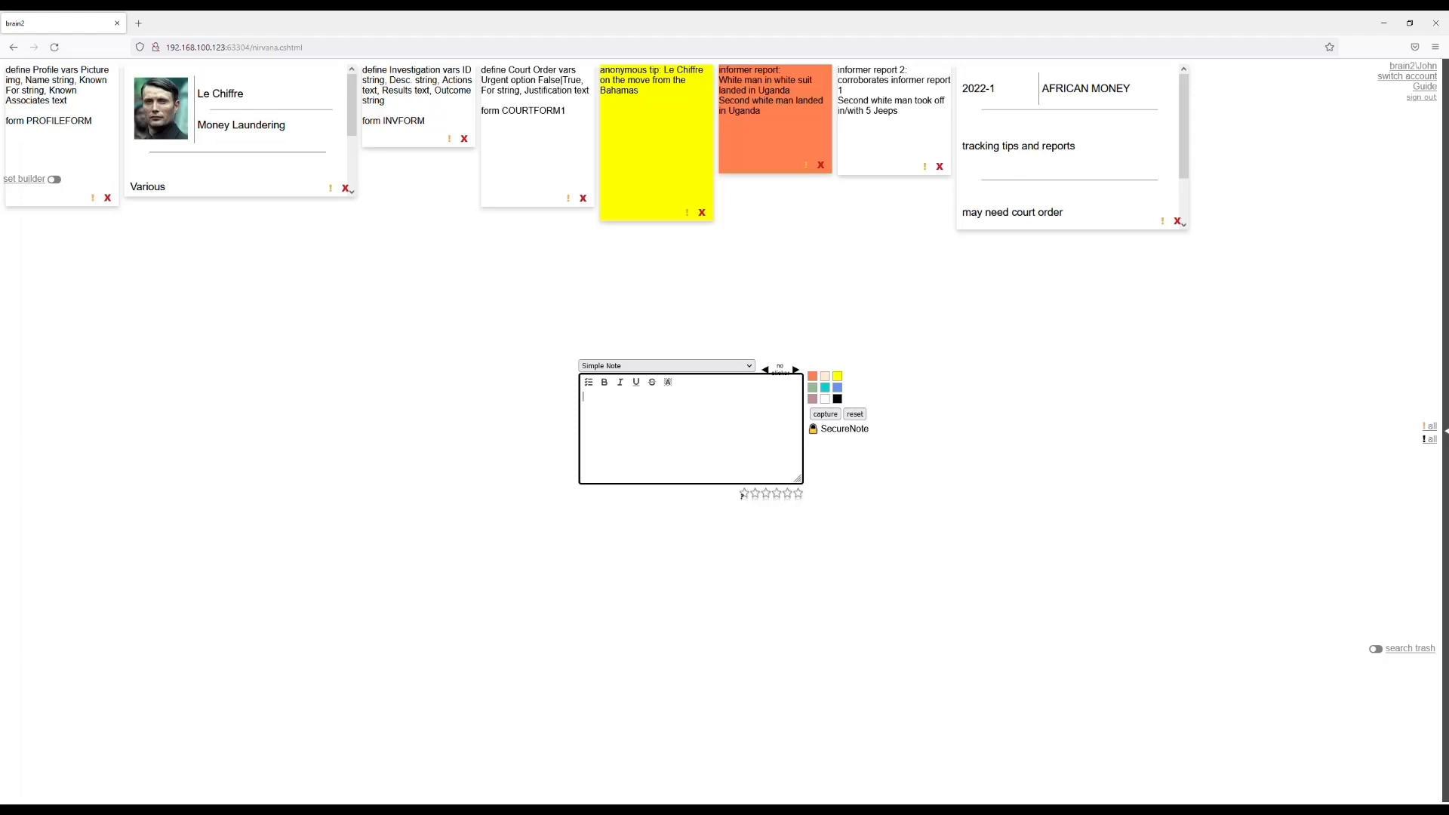
Look up similar notes for "bahamas" and "uganda", and clear the text.
{"action": "type", "text": "bahamas"}
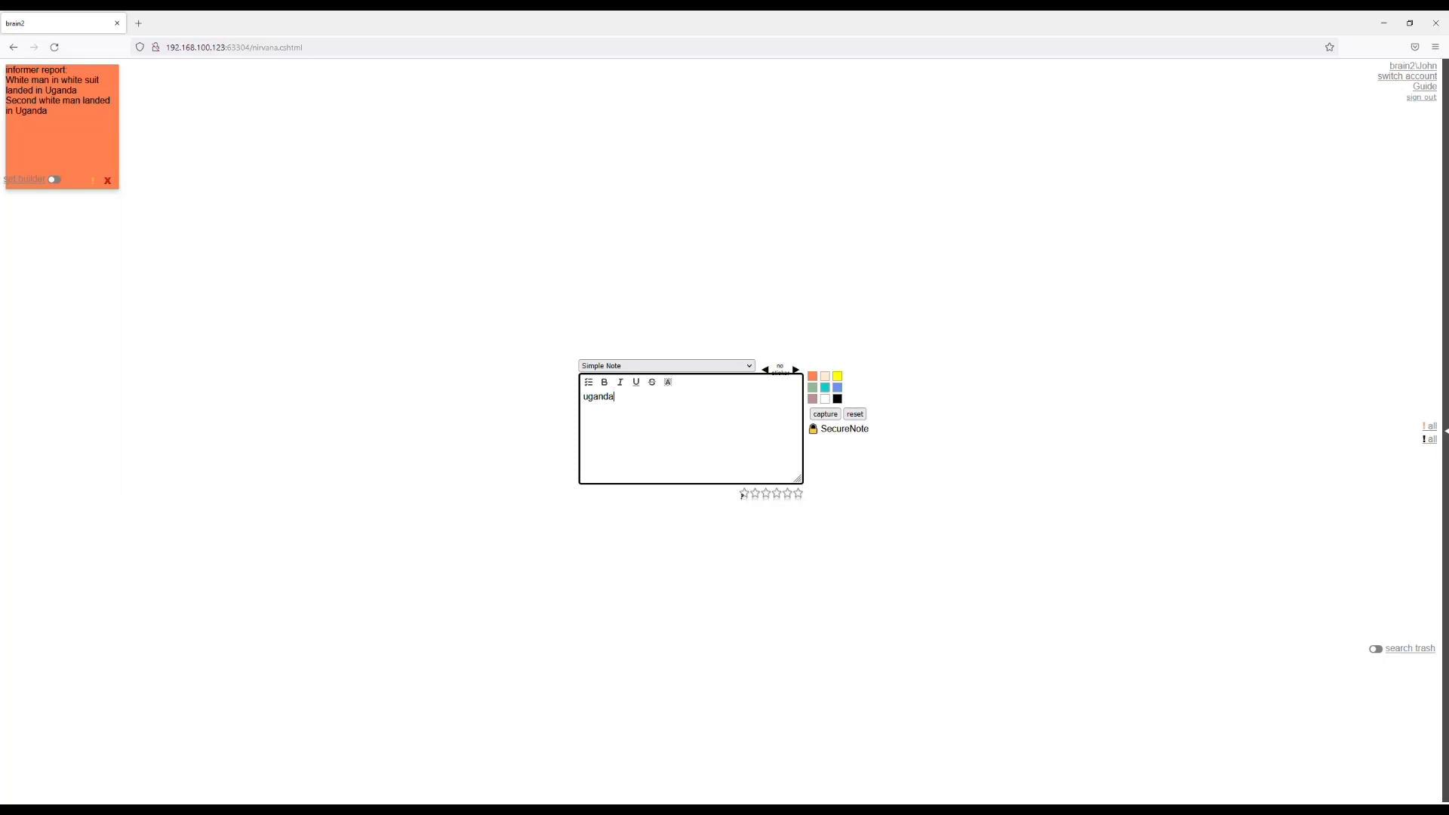
{"action": "key", "text": "BackSpace"}
{"action": "key", "text": "BackSpace"}
{"action": "key", "text": "BackSpace"}
{"action": "key", "text": "BackSpace"}
{"action": "key", "text": "BackSpace"}
{"action": "key", "text": "BackSpace"}
Begin the Simple Note with "anonymous tip 2".
{"action": "type", "text": "annymo"}
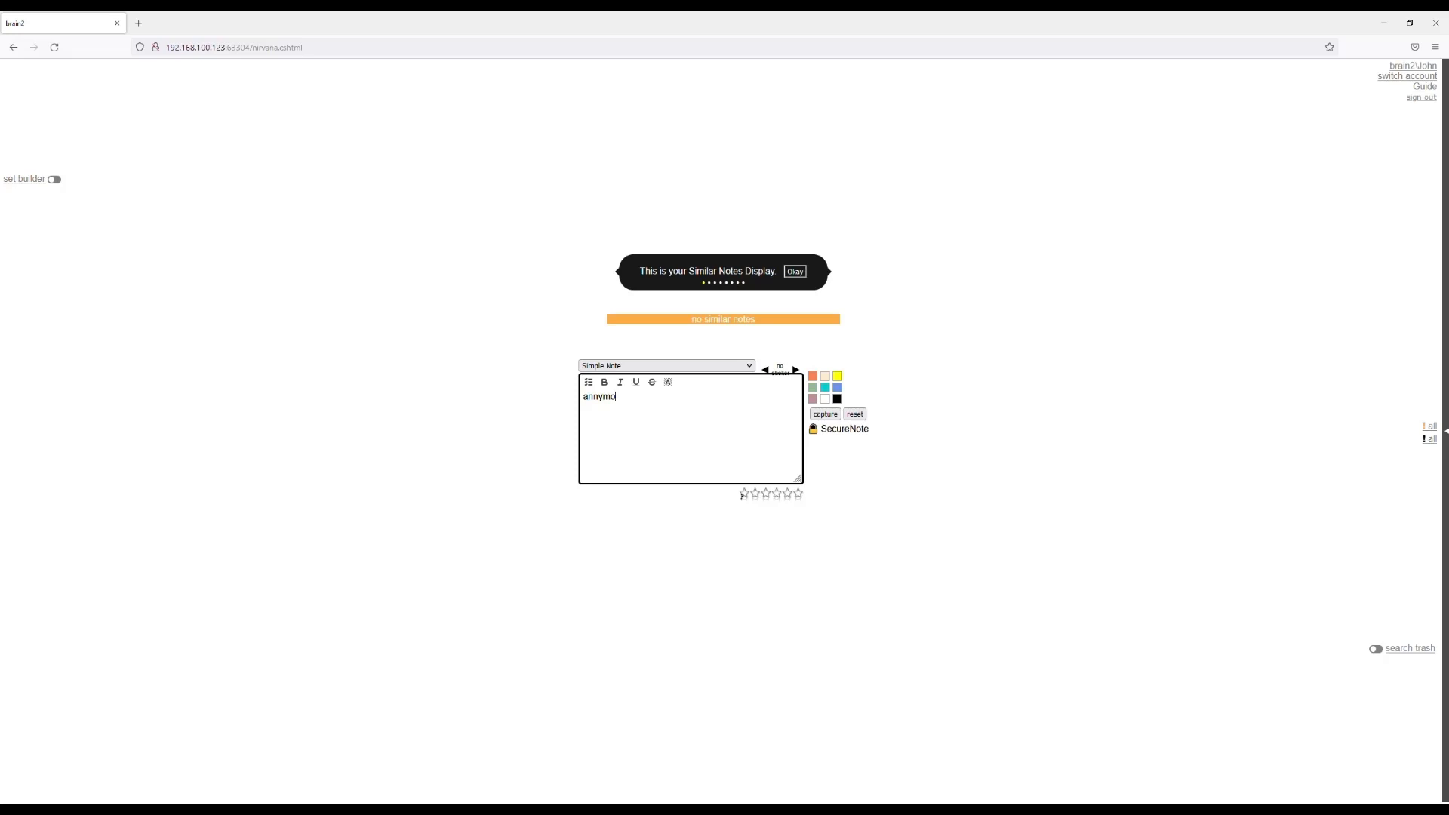
{"action": "key", "text": "BackSpace"}
{"action": "key", "text": "BackSpace"}
{"action": "key", "text": "BackSpace"}
{"action": "type", "text": "onym"}
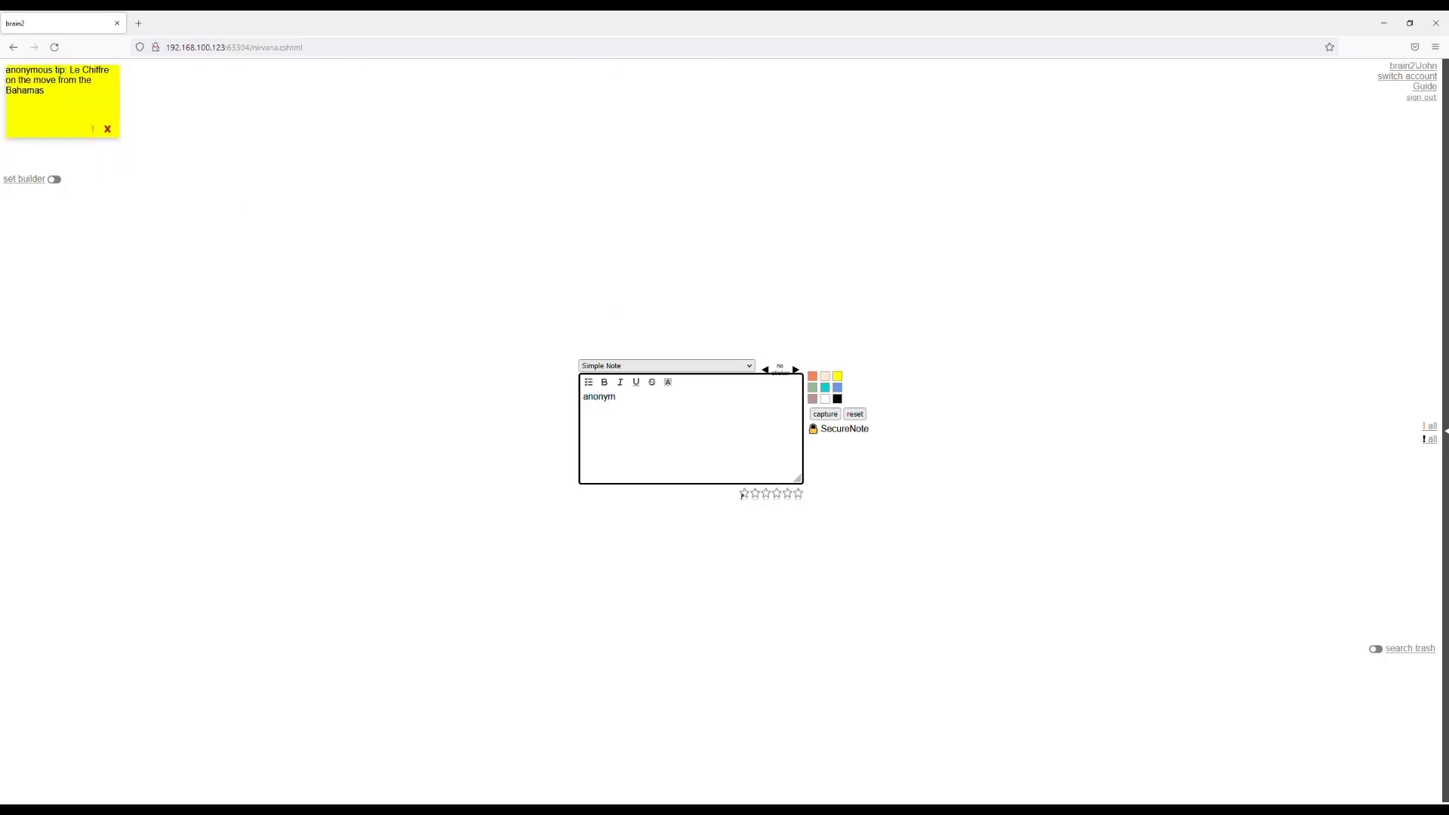
{"action": "type", "text": "ous tip 2"}
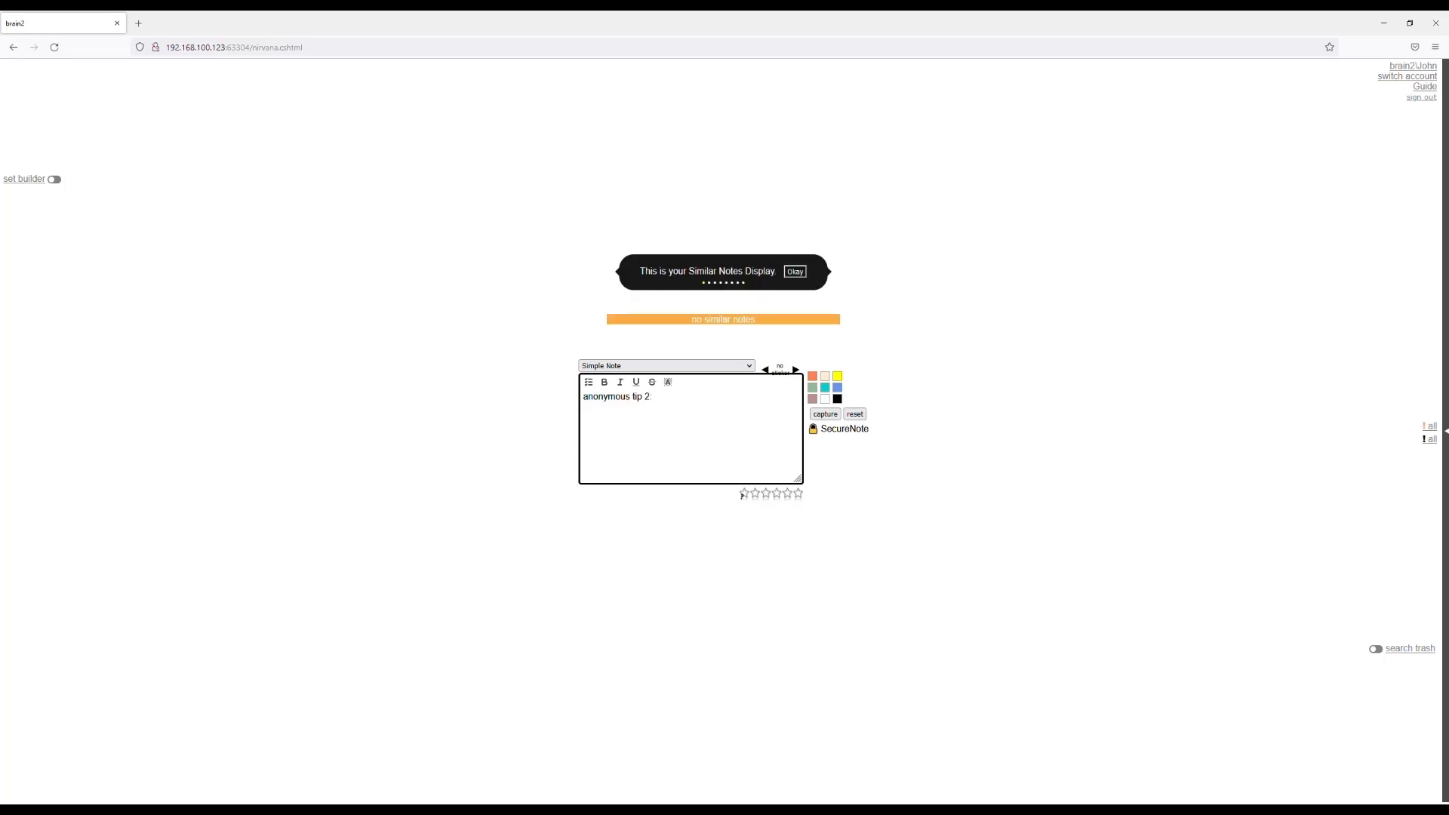
{"action": "type", "text": ": bomb maker killed in Madagascar, potentially Ugandan"}
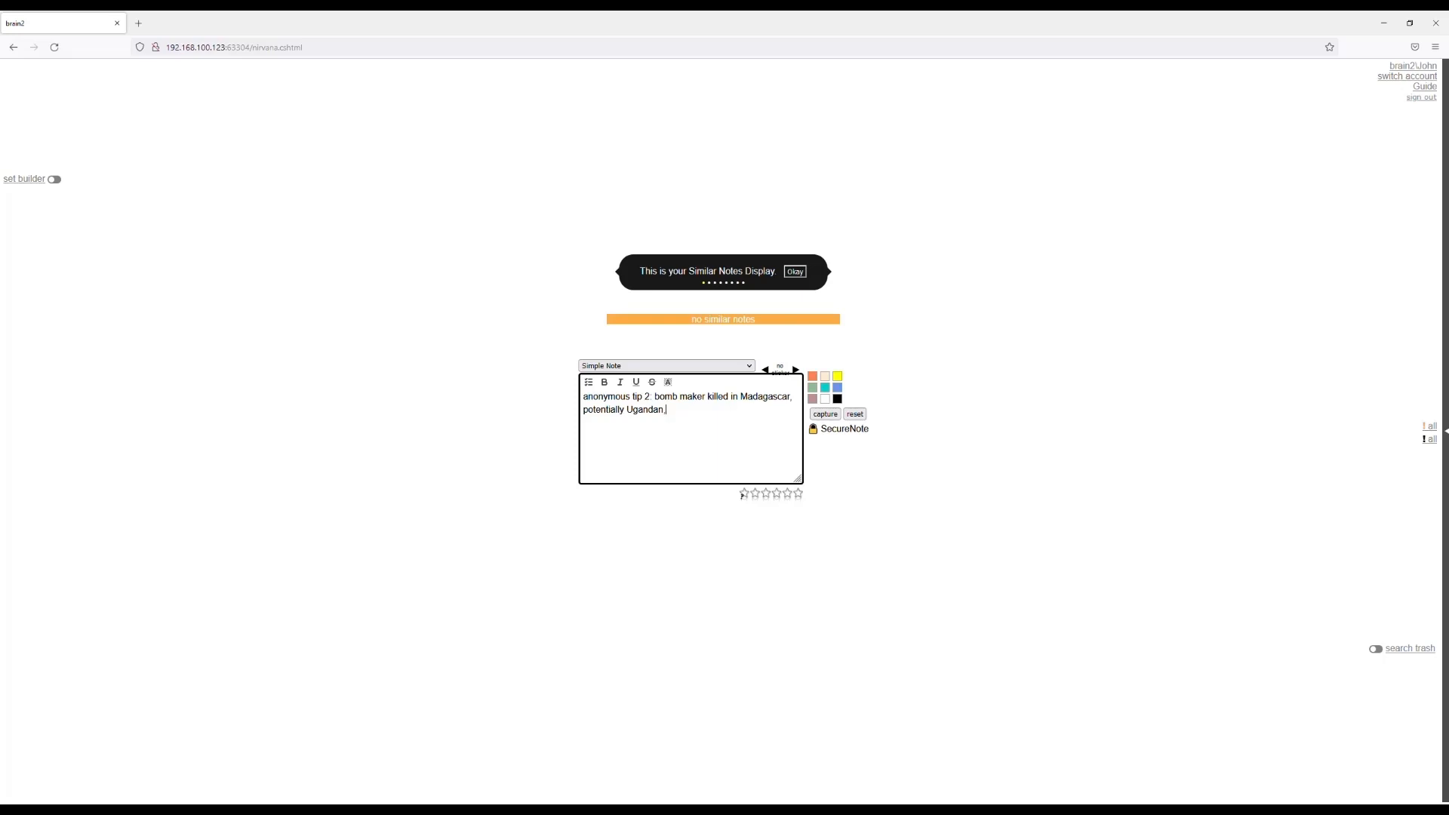
Complete the tip with ": bomb maker killed in Madagascar, potentially Ugandan, MI6 involved", colour it yellow and capture it.
{"action": "type", "text": ", MI6 involved"}
{"action": "left_click", "coordinate": [837, 379]}
{"action": "left_click", "coordinate": [854, 414]}
{"action": "left_click", "coordinate": [701, 429]}
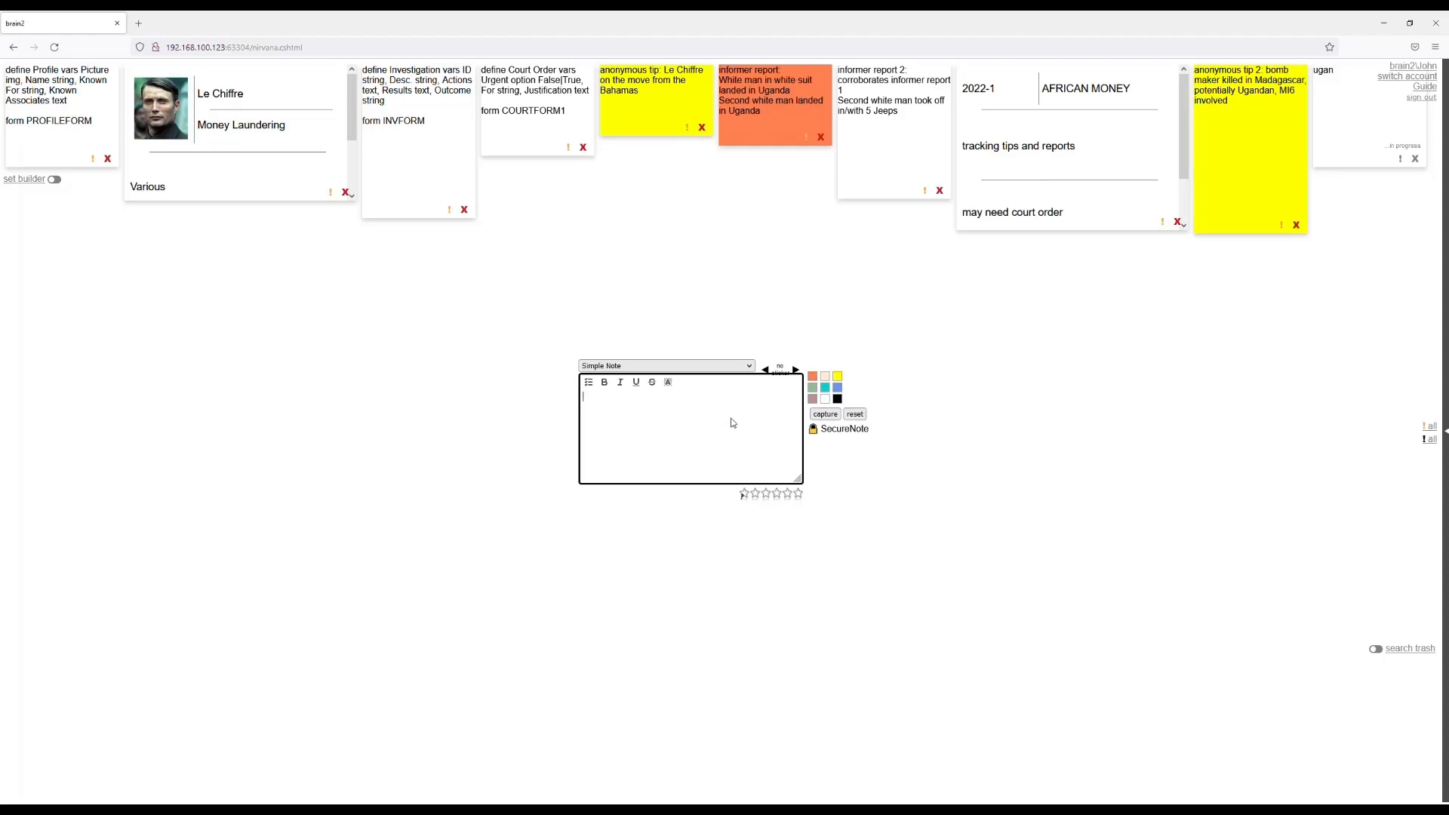
Open the 2022-1 AFRICAN MONEY investigation for editing at its Results text.
{"action": "left_click", "coordinate": [1016, 163]}
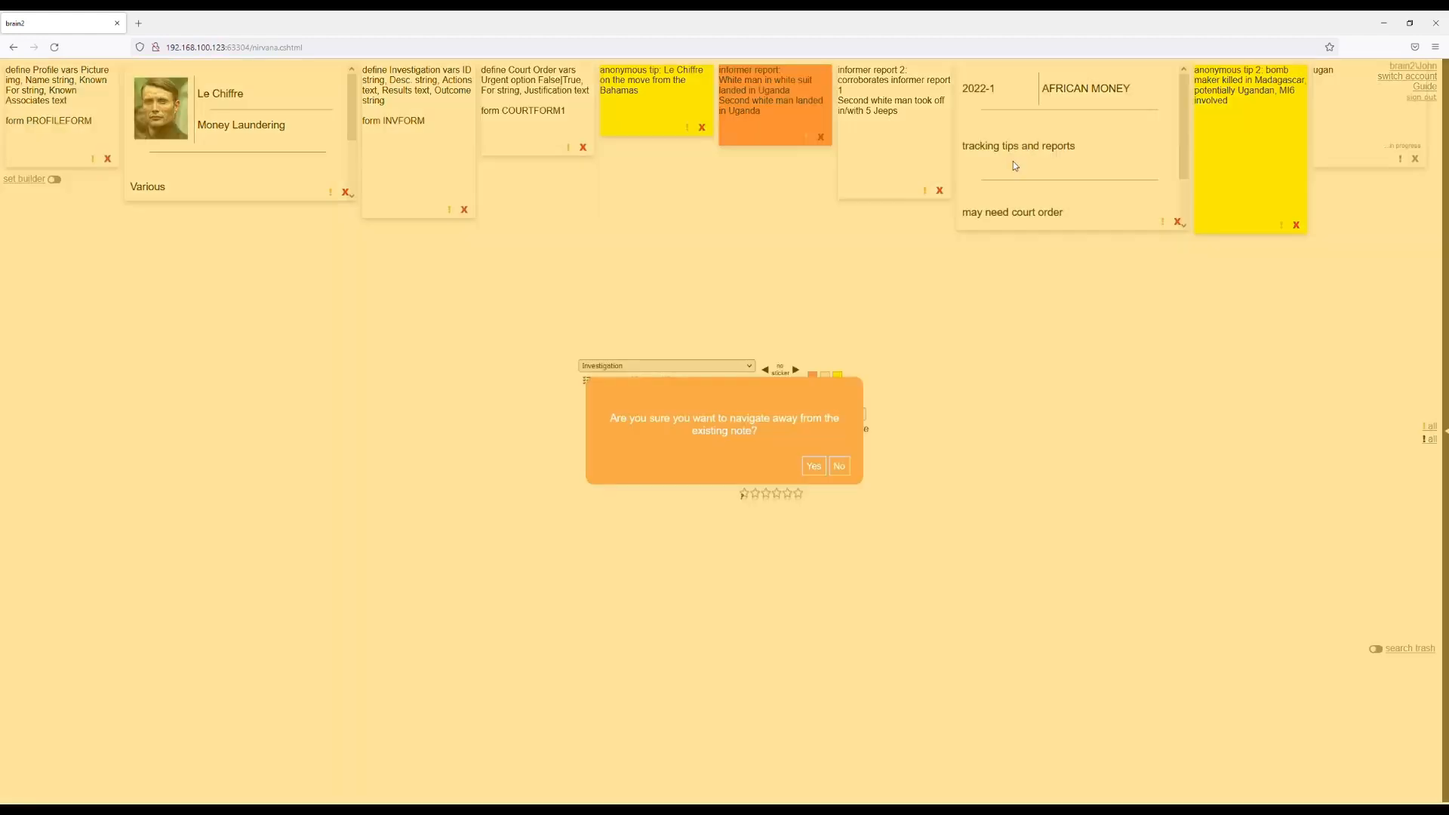
{"action": "left_click", "coordinate": [814, 465]}
{"action": "scroll", "coordinate": [679, 433], "scroll_direction": "down", "scroll_amount": 3}
{"action": "left_click", "coordinate": [678, 430]}
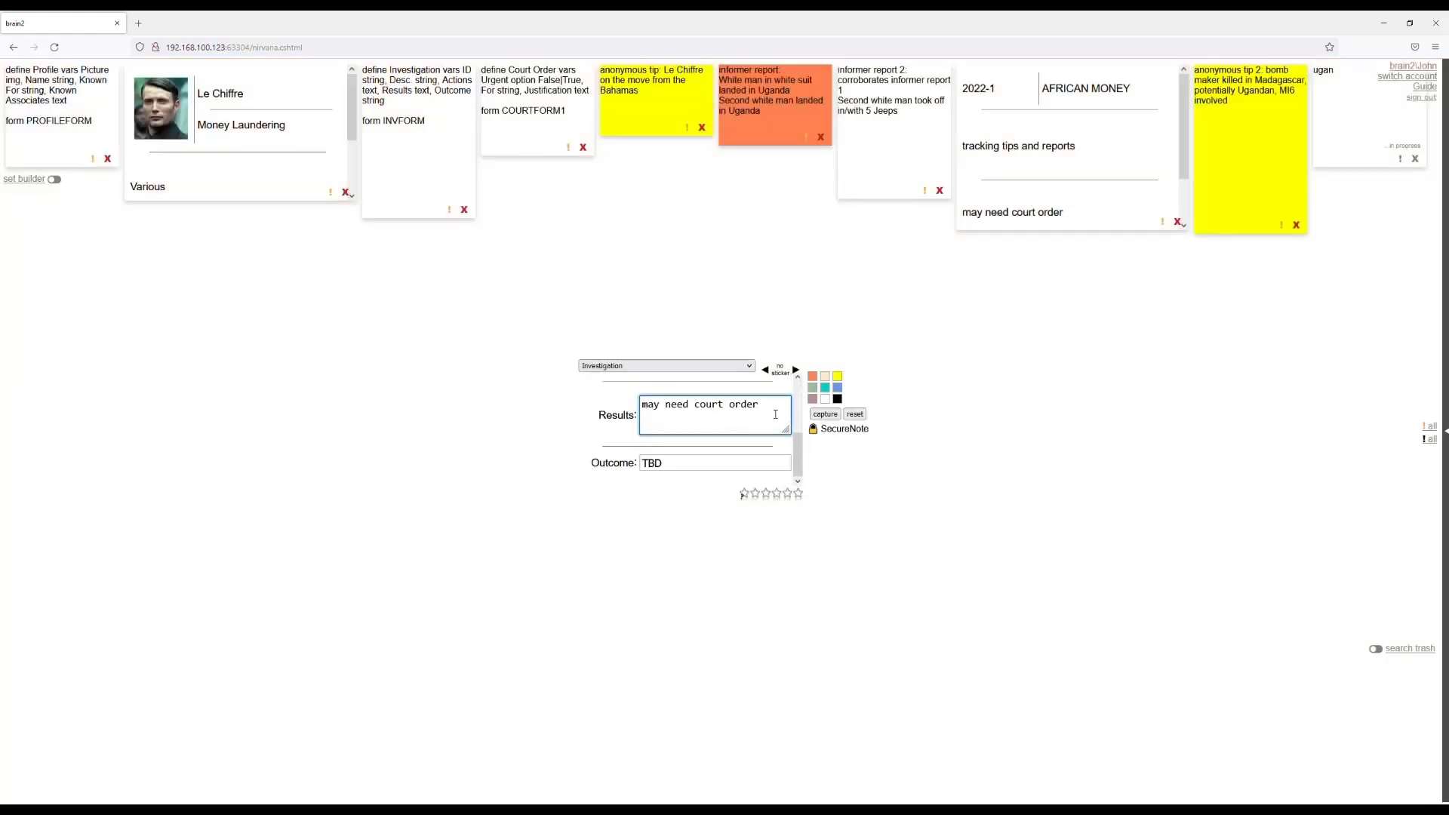
Add the Results line "le chiffre in uganda before ugandan bomb maker killed", capture the investigation and reset the form.
{"action": "key", "text": "Return"}
{"action": "type", "text": "le chiffre in uganda before"}
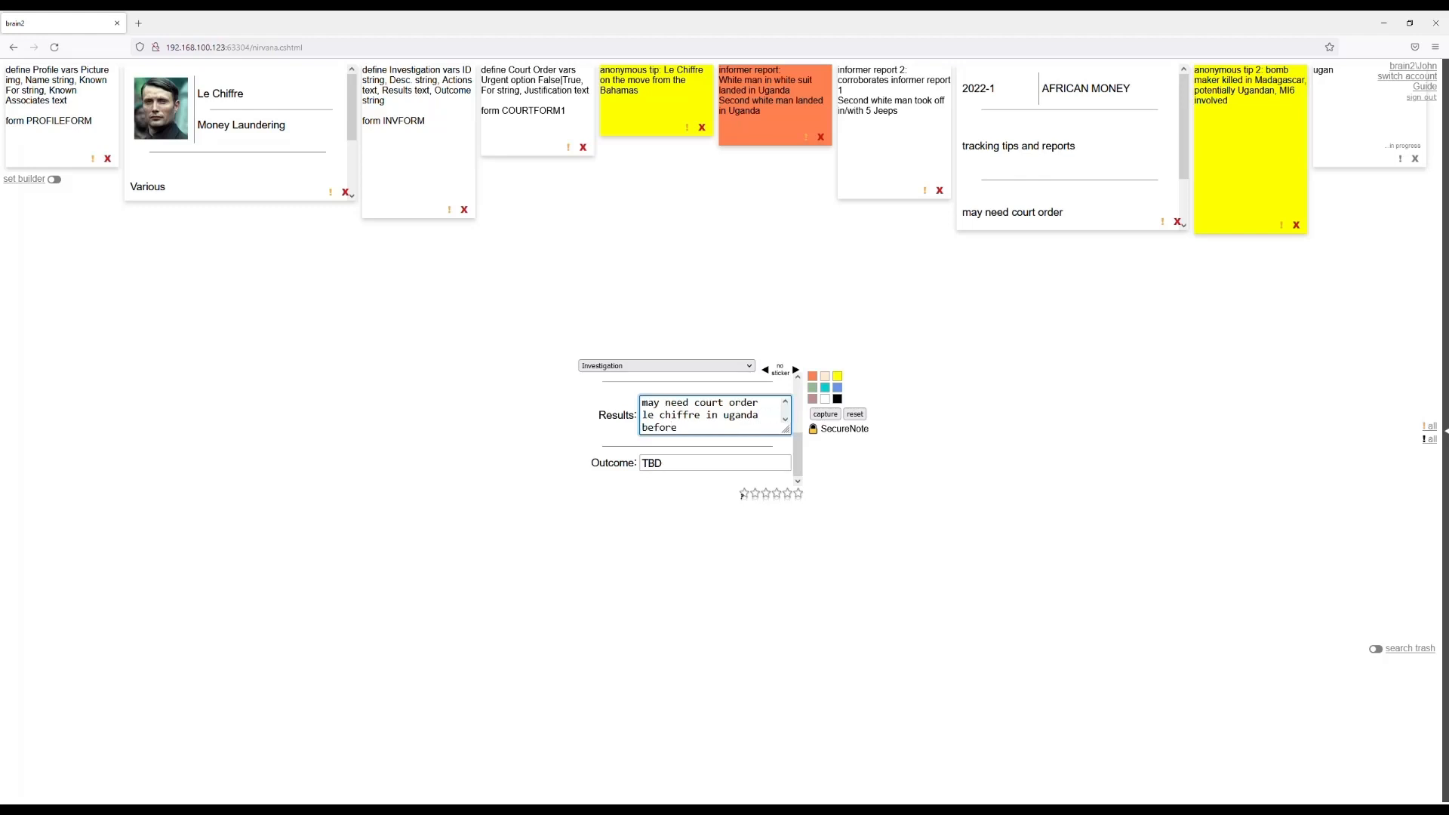
{"action": "type", "text": " ugandan bomb maker killed"}
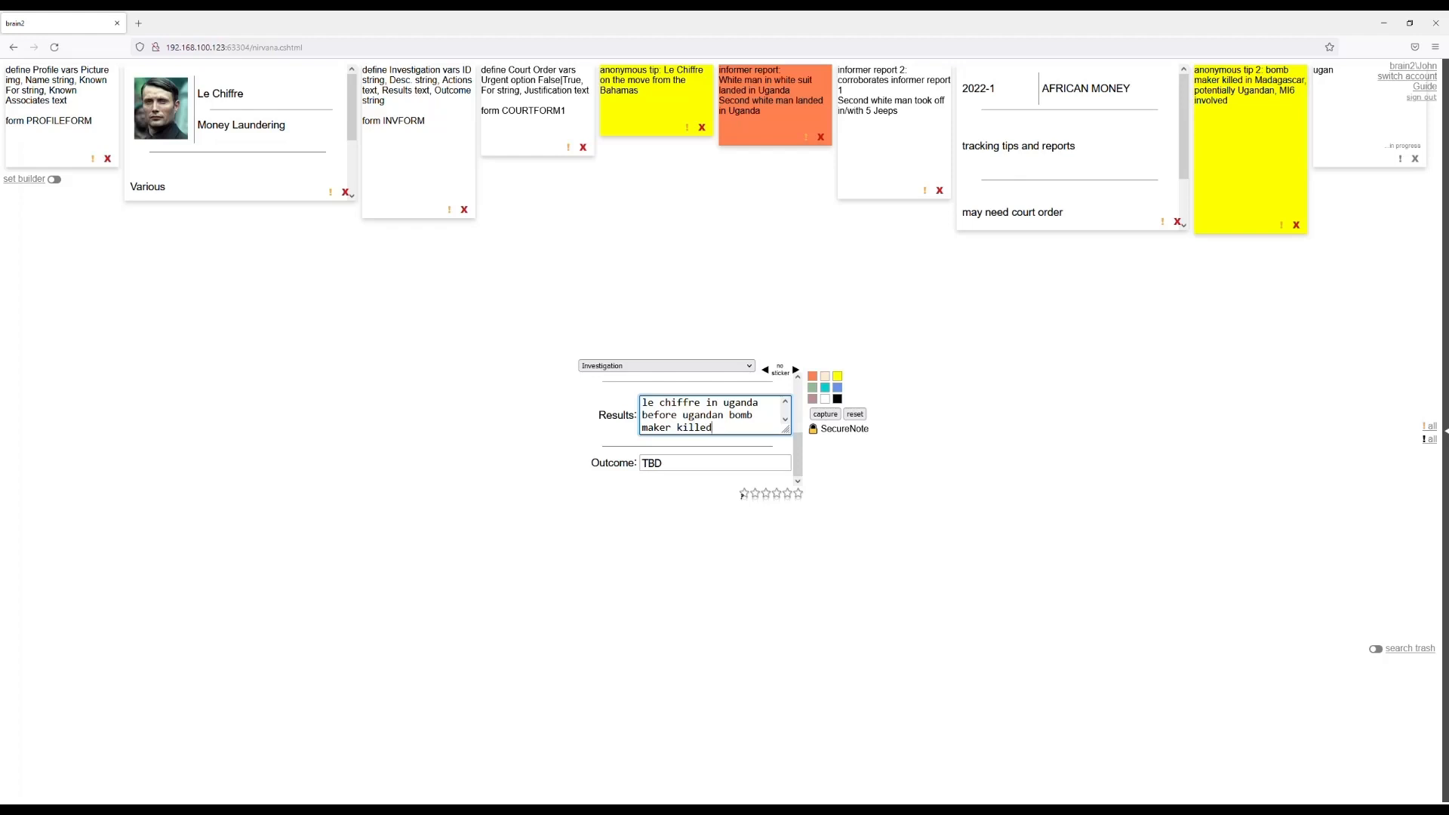
{"action": "left_click", "coordinate": [825, 415]}
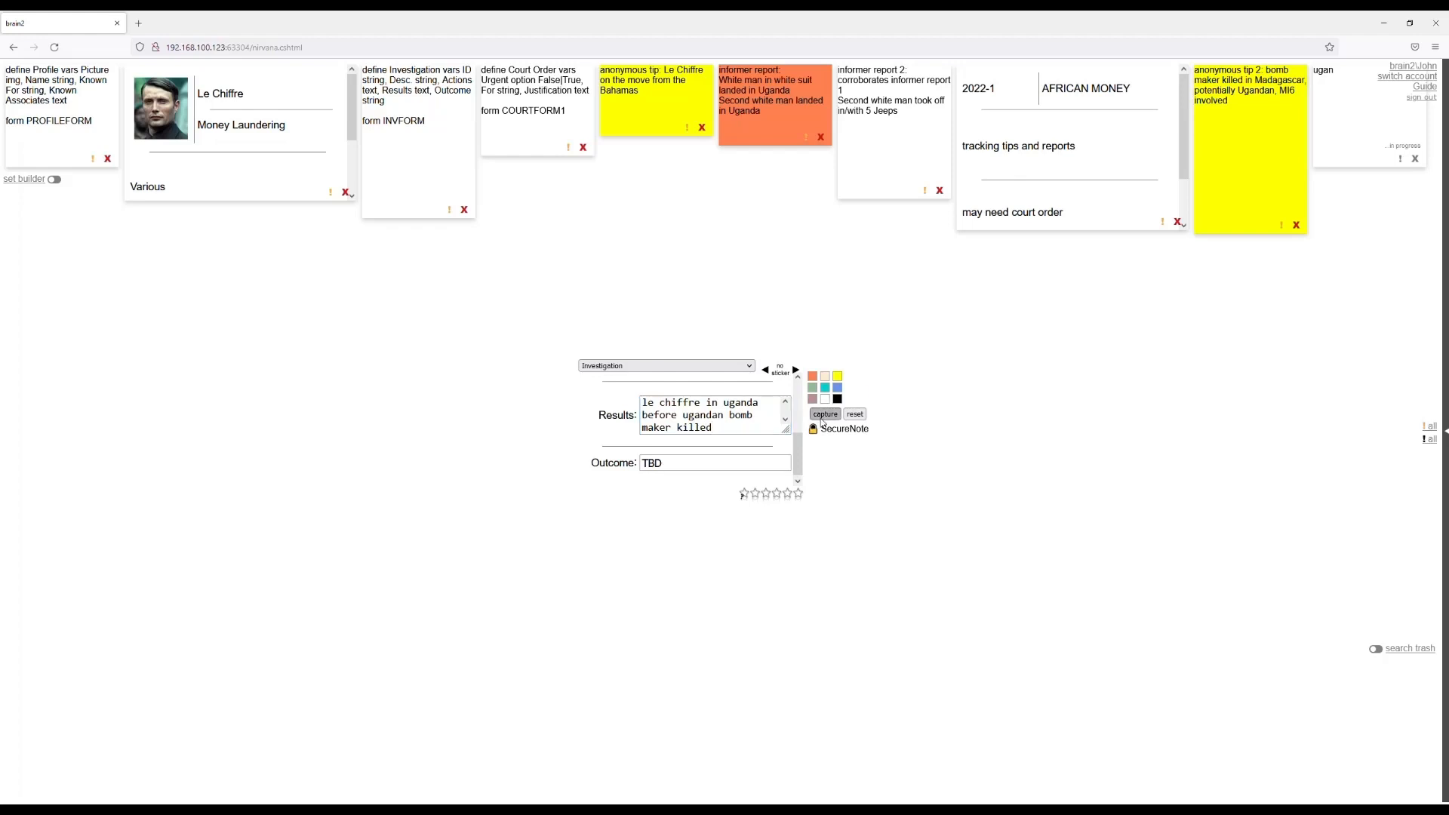
{"action": "left_click", "coordinate": [855, 415]}
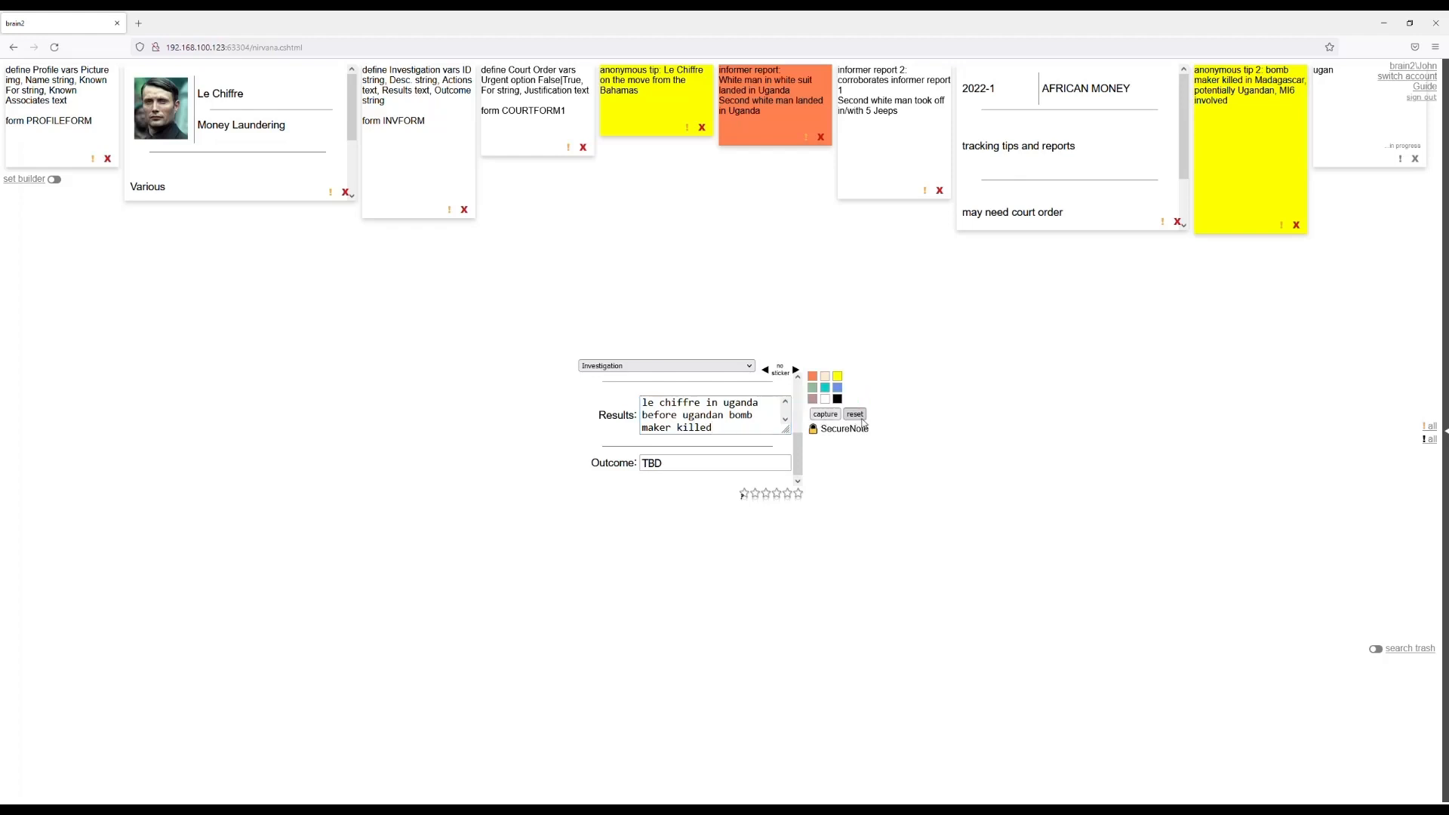
Start a Court Order note and set Urgent to True.
{"action": "left_click", "coordinate": [688, 368]}
{"action": "left_click", "coordinate": [682, 387]}
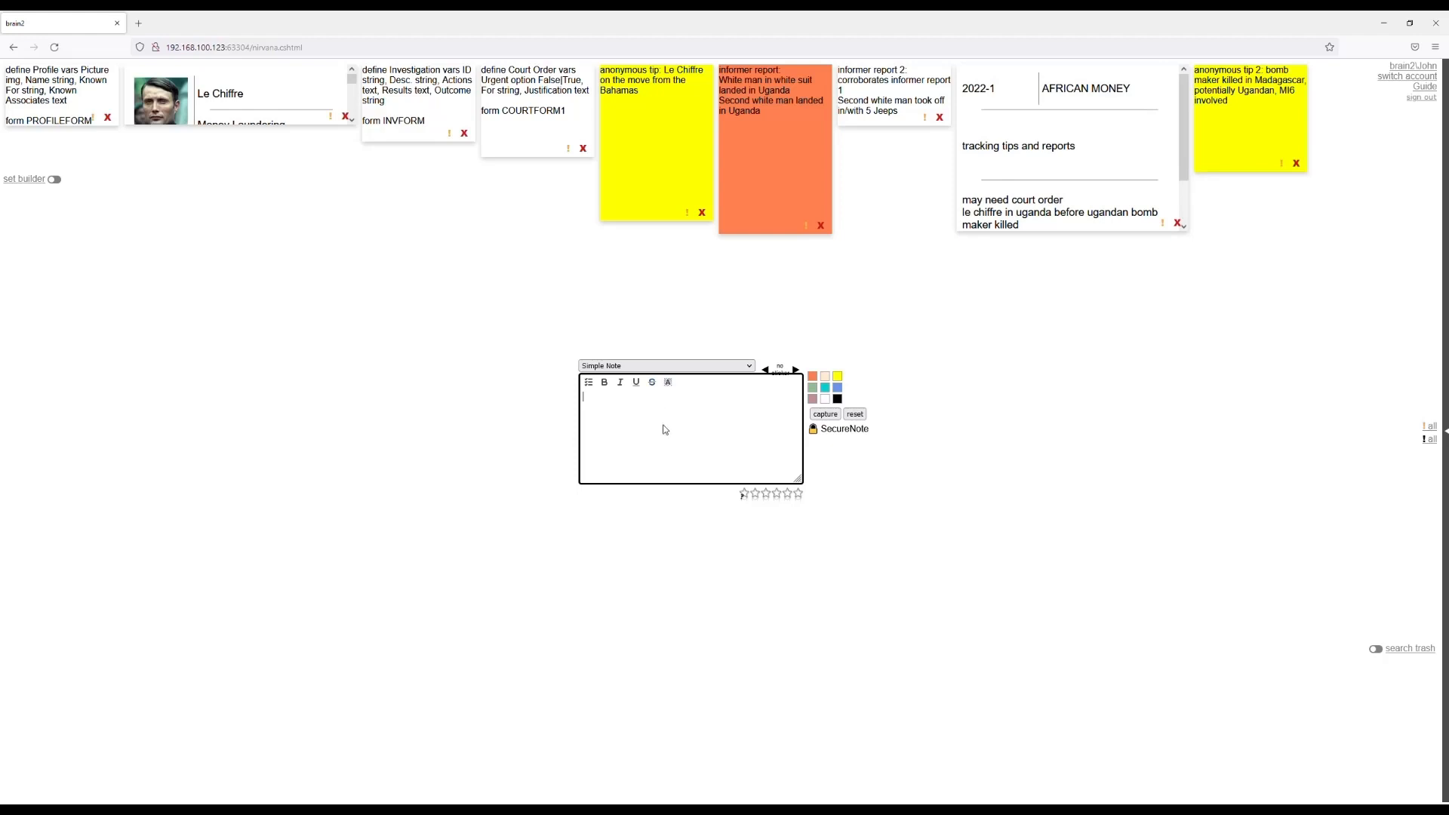
{"action": "left_click", "coordinate": [667, 364]}
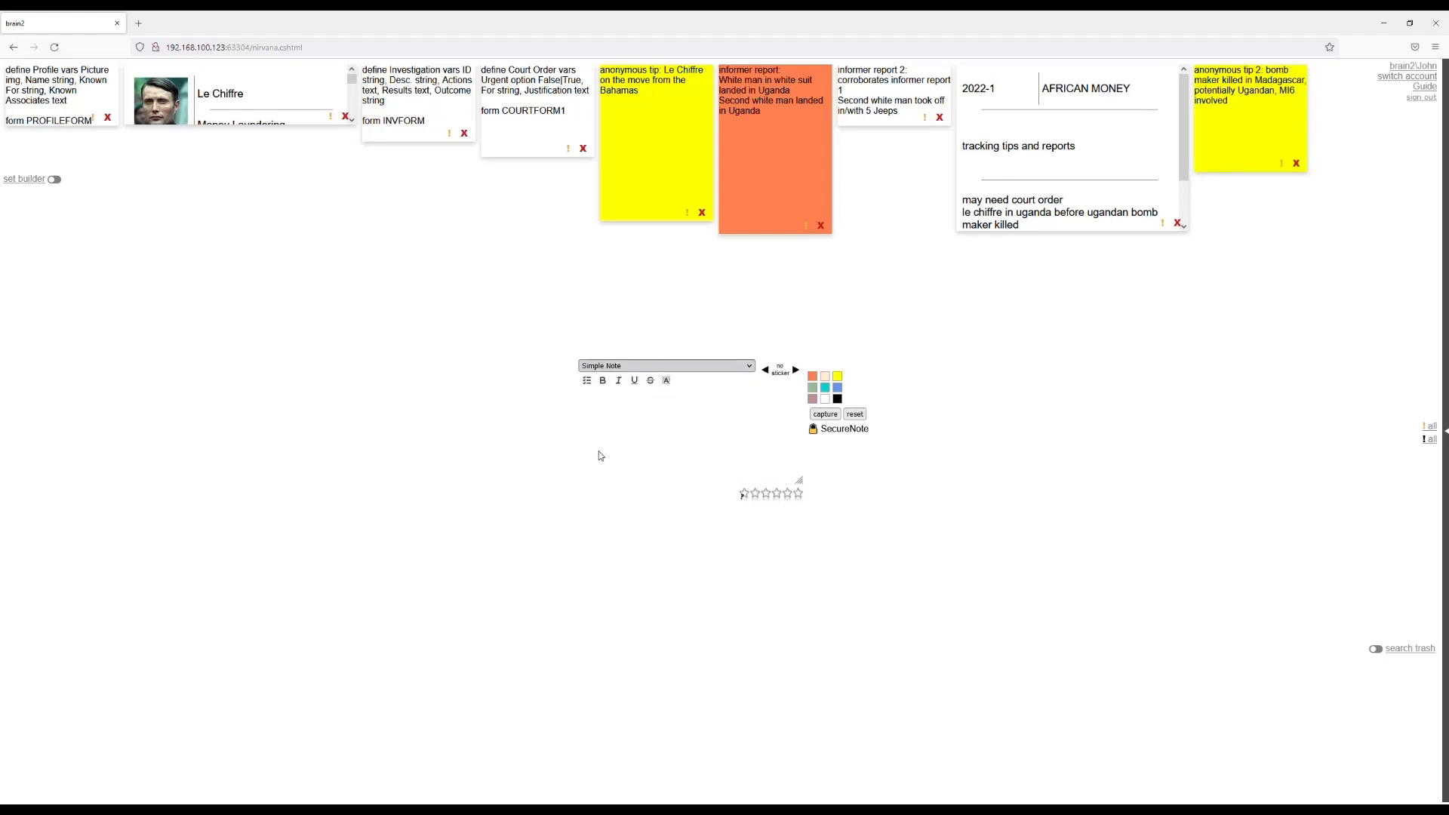
{"action": "left_click", "coordinate": [601, 456]}
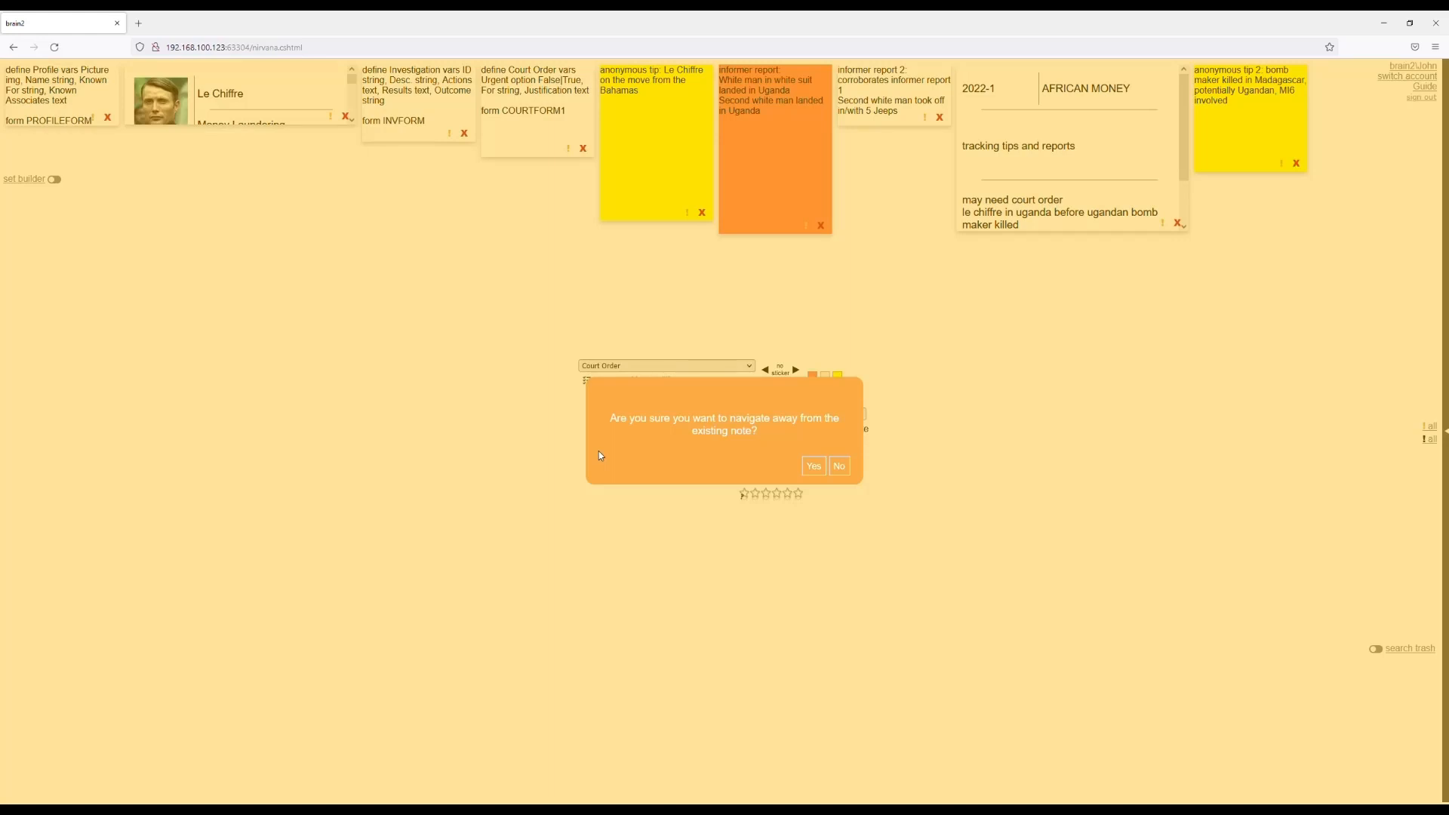
{"action": "left_click", "coordinate": [812, 467]}
{"action": "left_click", "coordinate": [686, 396]}
{"action": "left_click", "coordinate": [686, 438]}
Enter "2022-1 bomb maker call log" as what the court order is for.
{"action": "left_click", "coordinate": [688, 435]}
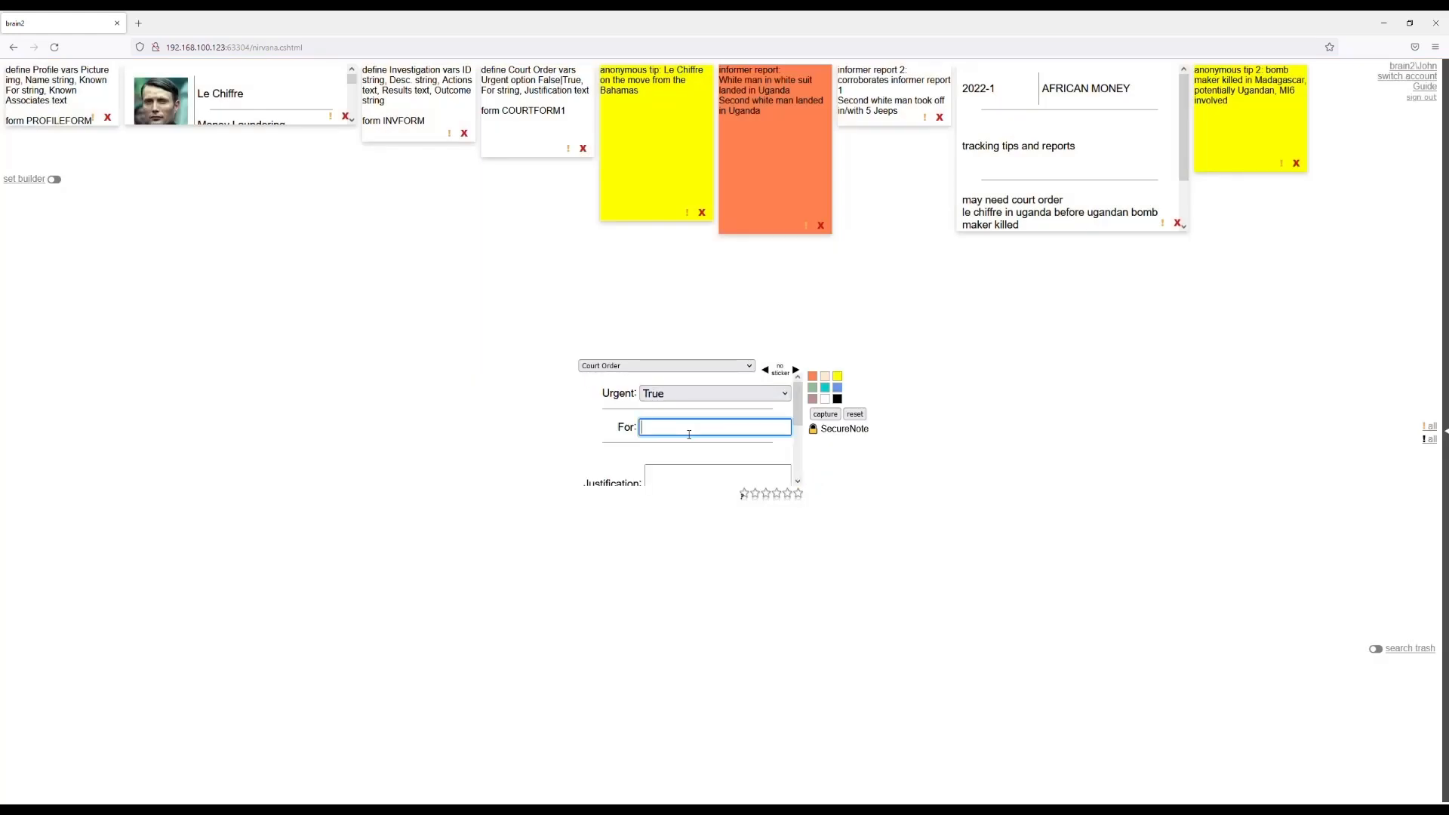
{"action": "type", "text": "2022-1 bomb maker call log"}
Enter the Justification "Relevant to ongoing investigation", capture the court order and reset the form.
{"action": "scroll", "coordinate": [693, 464], "scroll_direction": "down", "scroll_amount": 1}
{"action": "left_click", "coordinate": [687, 434]}
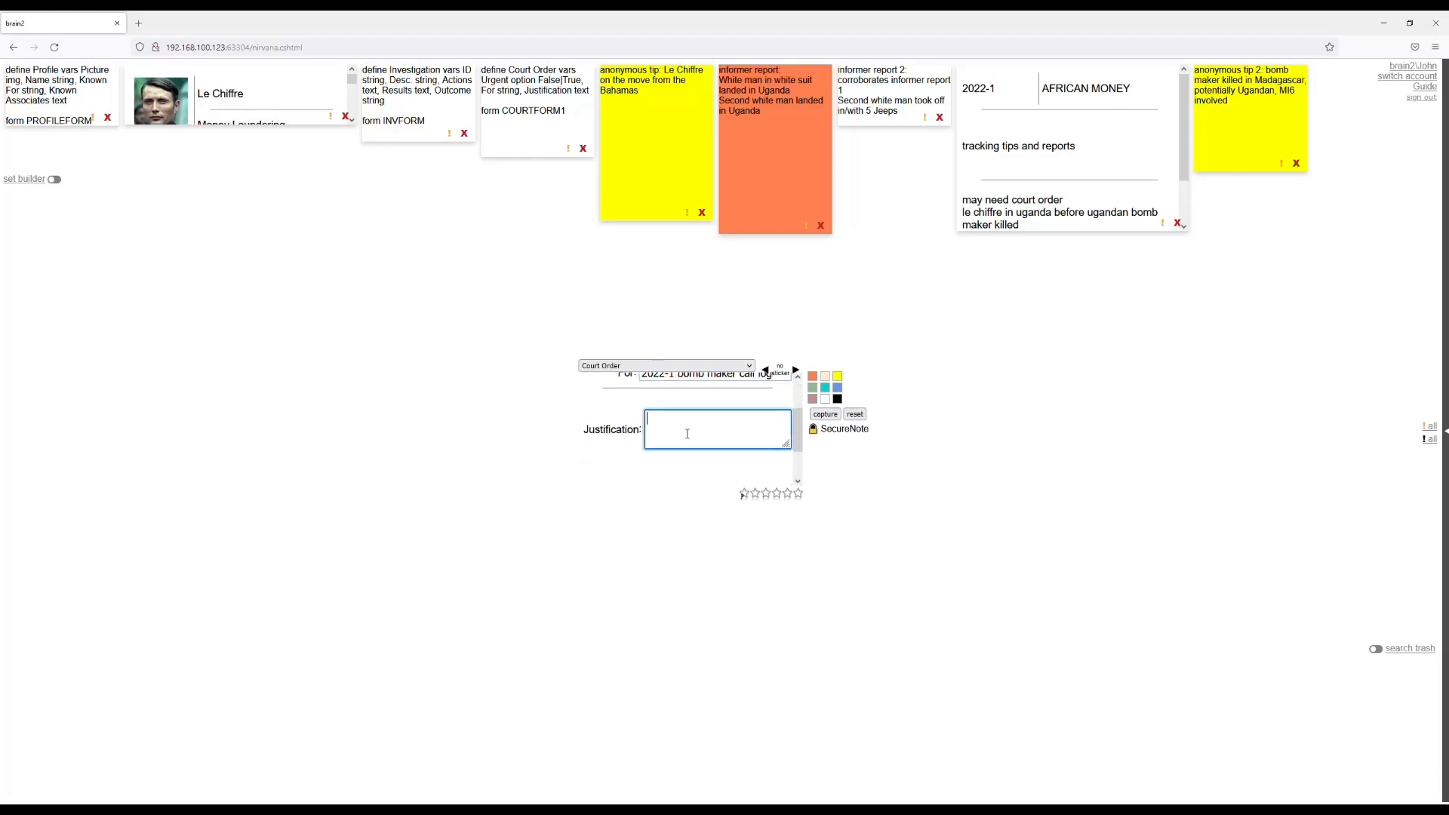
{"action": "type", "text": "Relevant to ongoing investigation"}
{"action": "left_click", "coordinate": [827, 416]}
{"action": "left_click", "coordinate": [856, 417]}
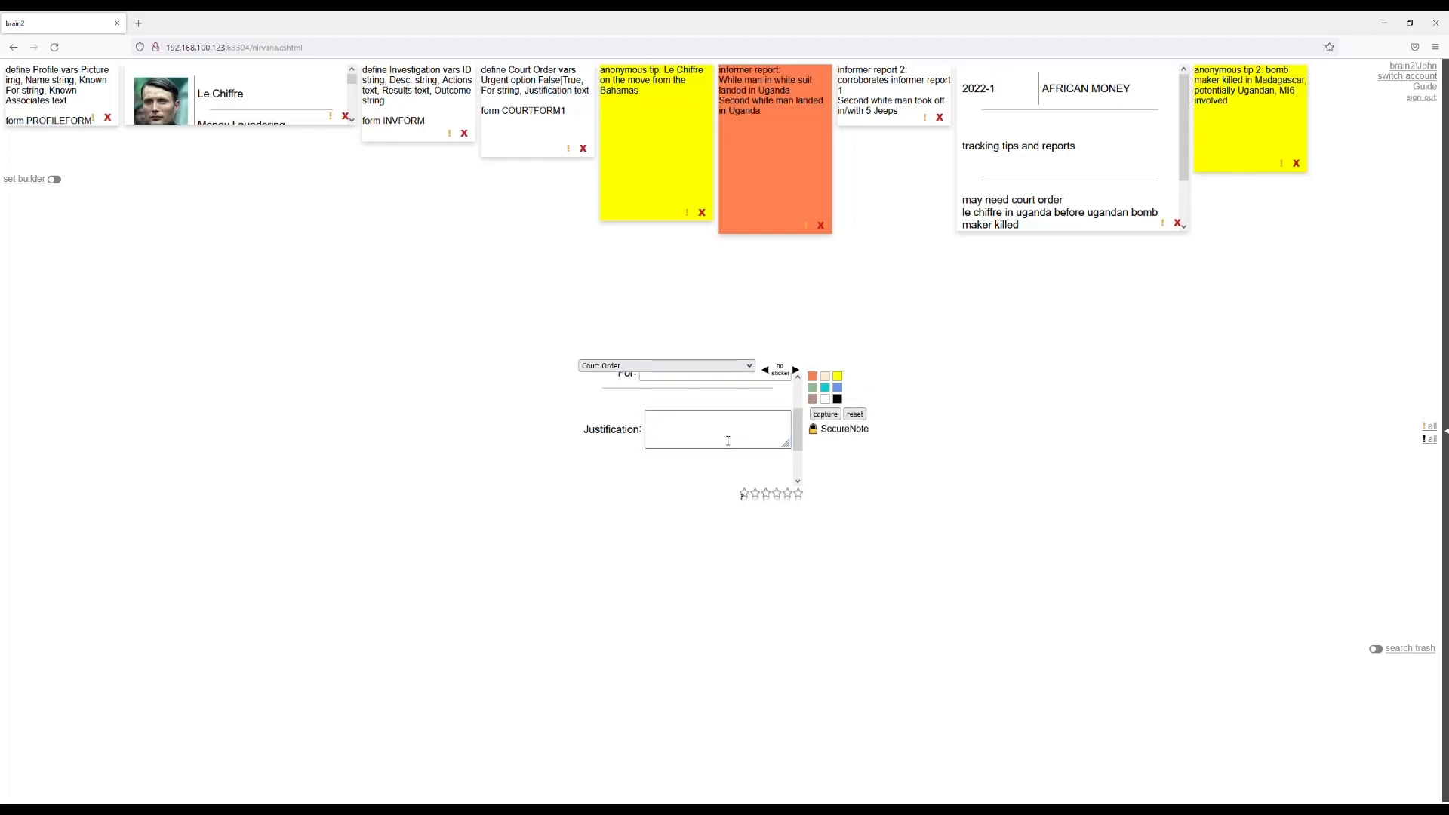
Return to the Simple Note view and reopen the 2022-1 AFRICAN MONEY investigation.
{"action": "left_click", "coordinate": [697, 385]}
{"action": "left_click", "coordinate": [701, 425]}
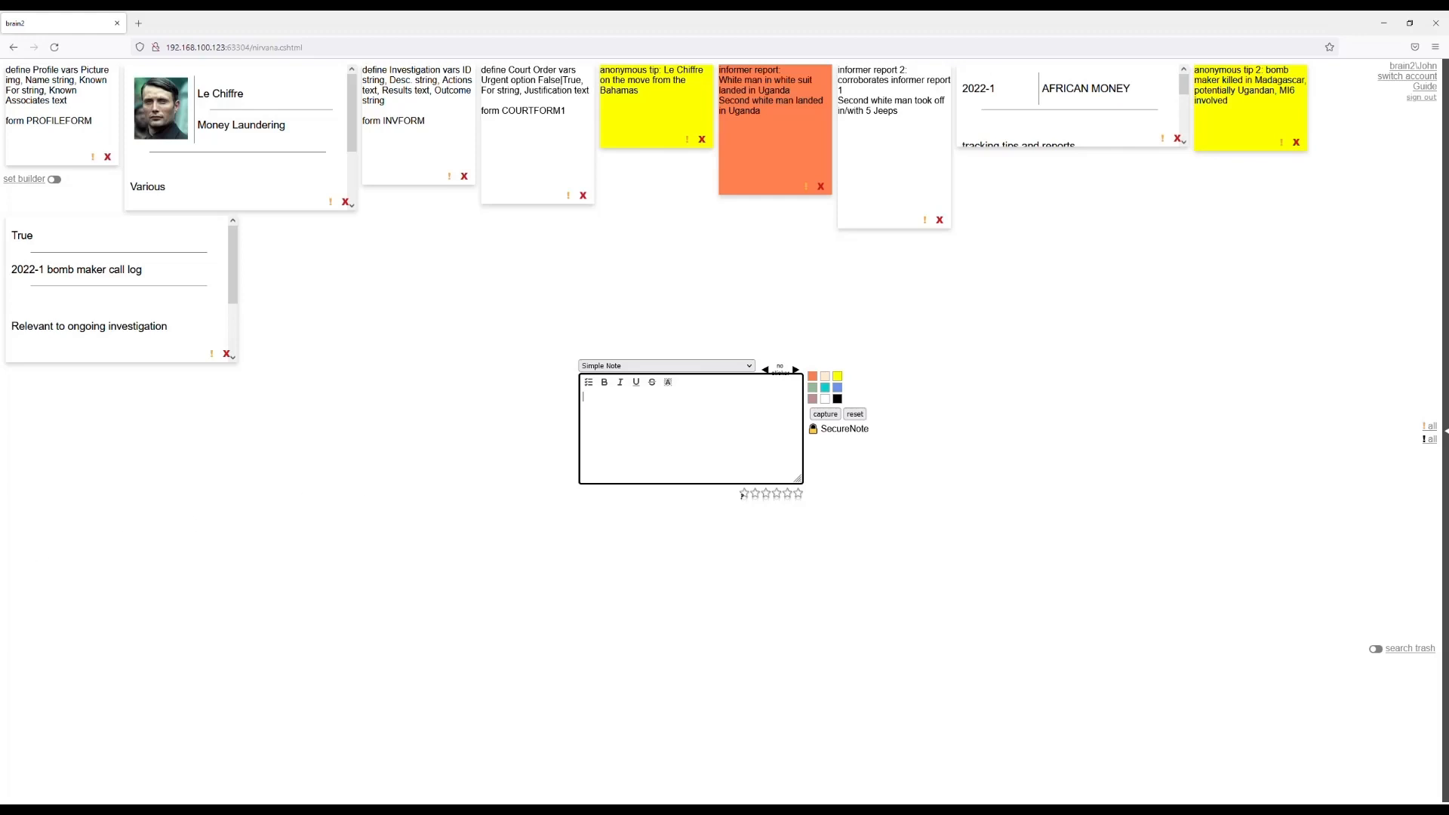
{"action": "left_click", "coordinate": [1035, 107]}
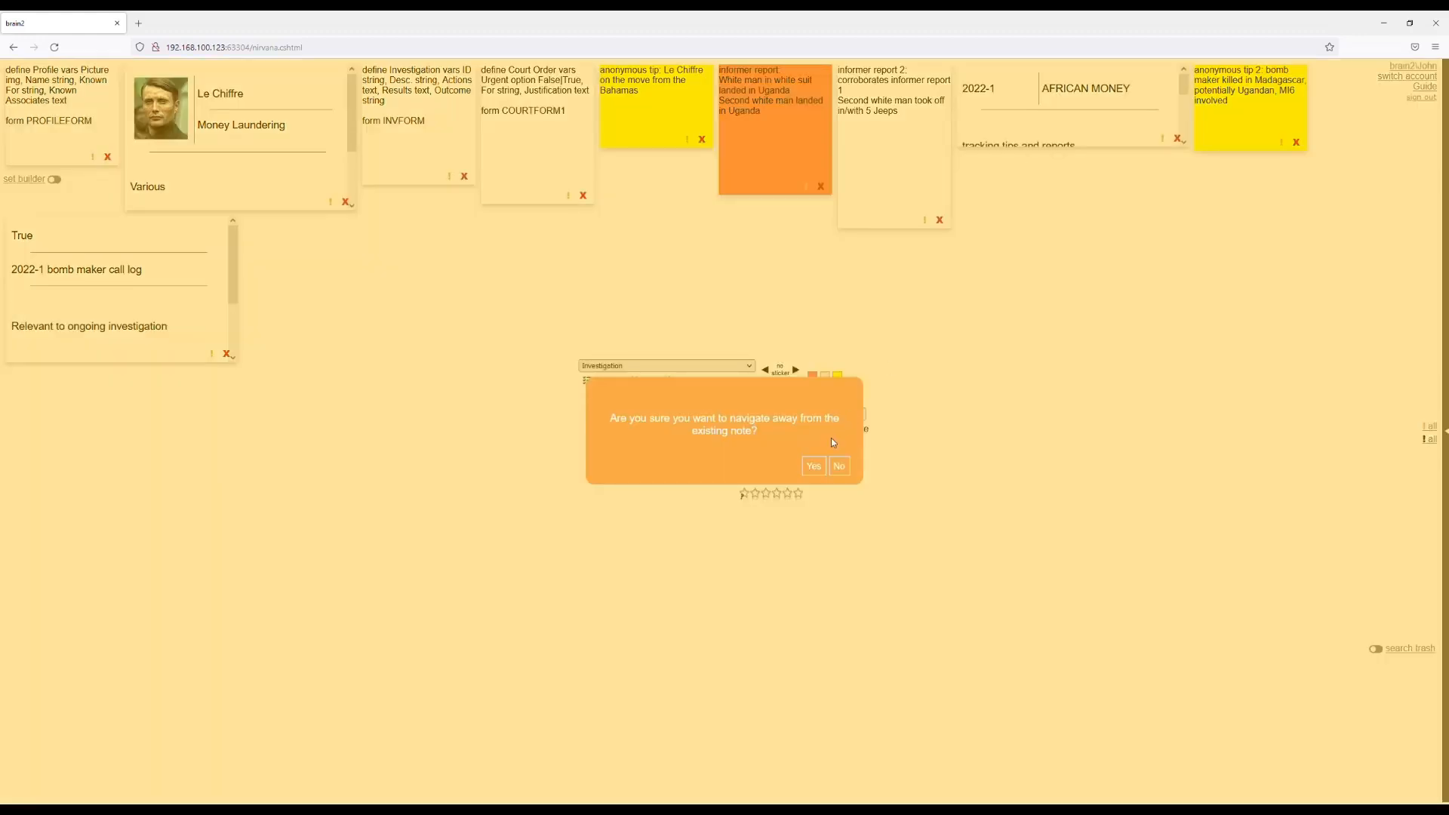
{"action": "left_click", "coordinate": [813, 466]}
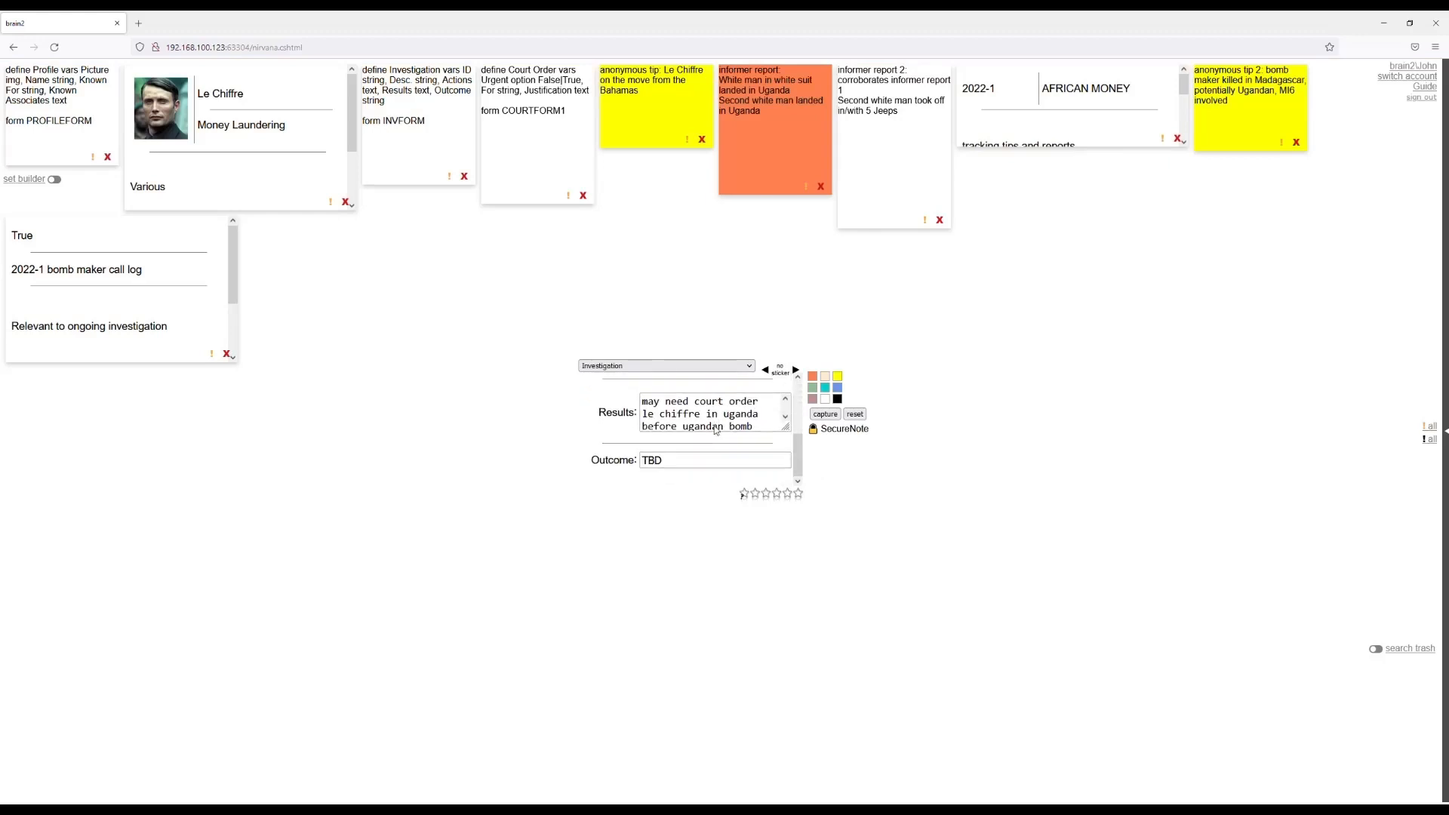
Replace the investigation's Outcome with "Bahamas number being tracked".
{"action": "left_click", "coordinate": [670, 473]}
{"action": "double_click", "coordinate": [672, 474]}
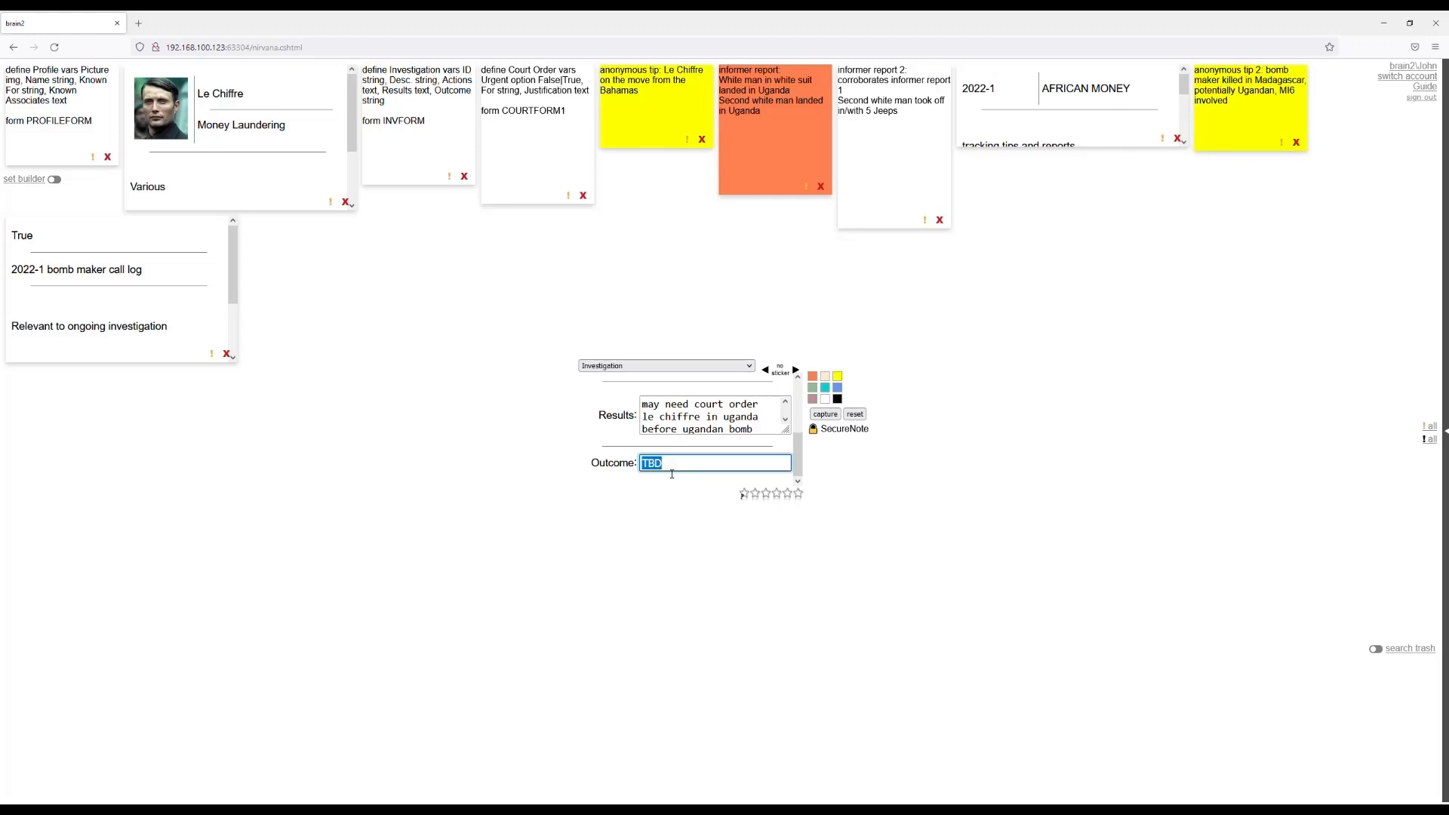
{"action": "type", "text": "Bahamas number being tracked"}
{"action": "key", "text": "Return"}
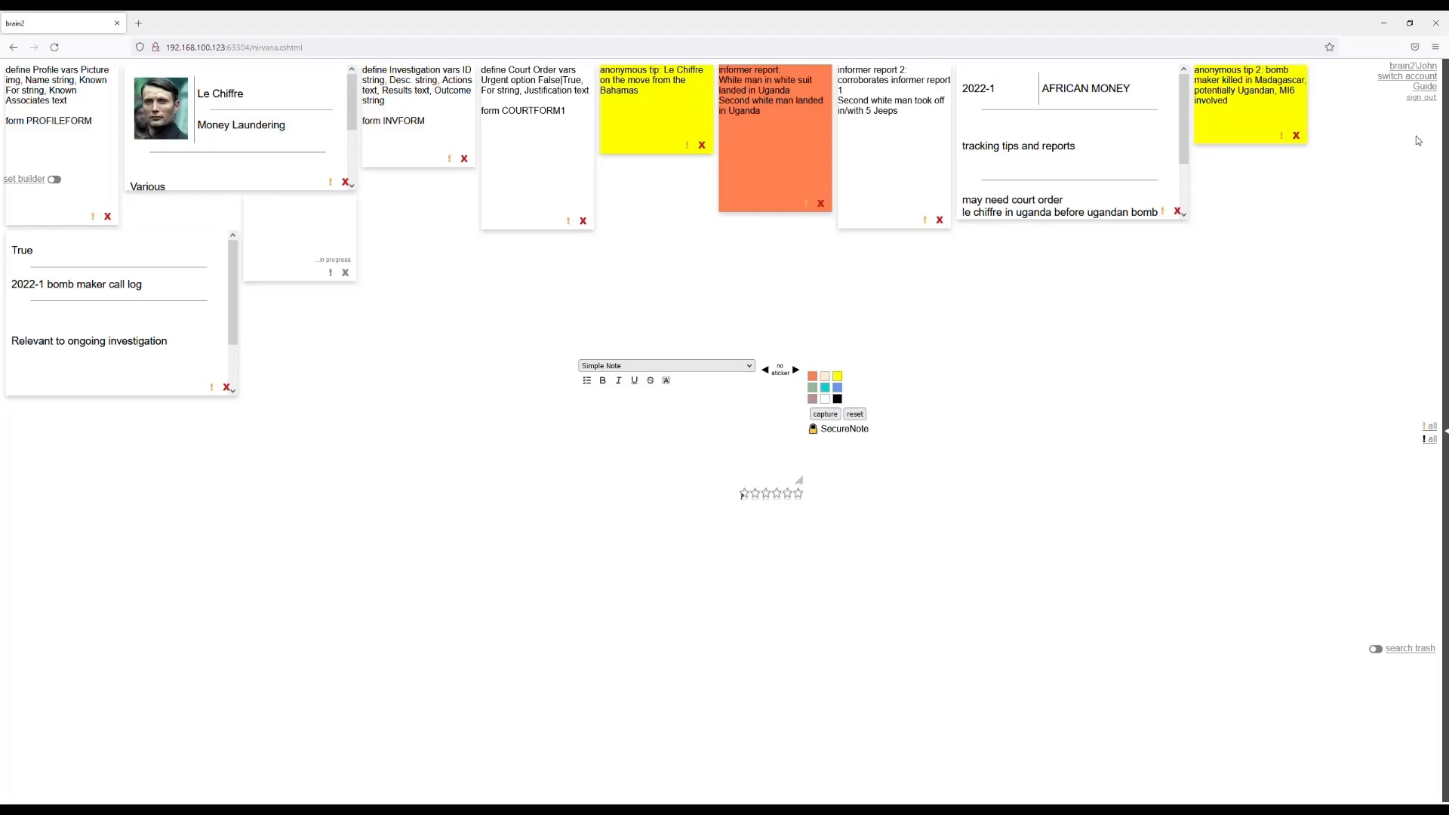
Sign out of the current brain2 account.
{"action": "left_click", "coordinate": [1427, 100]}
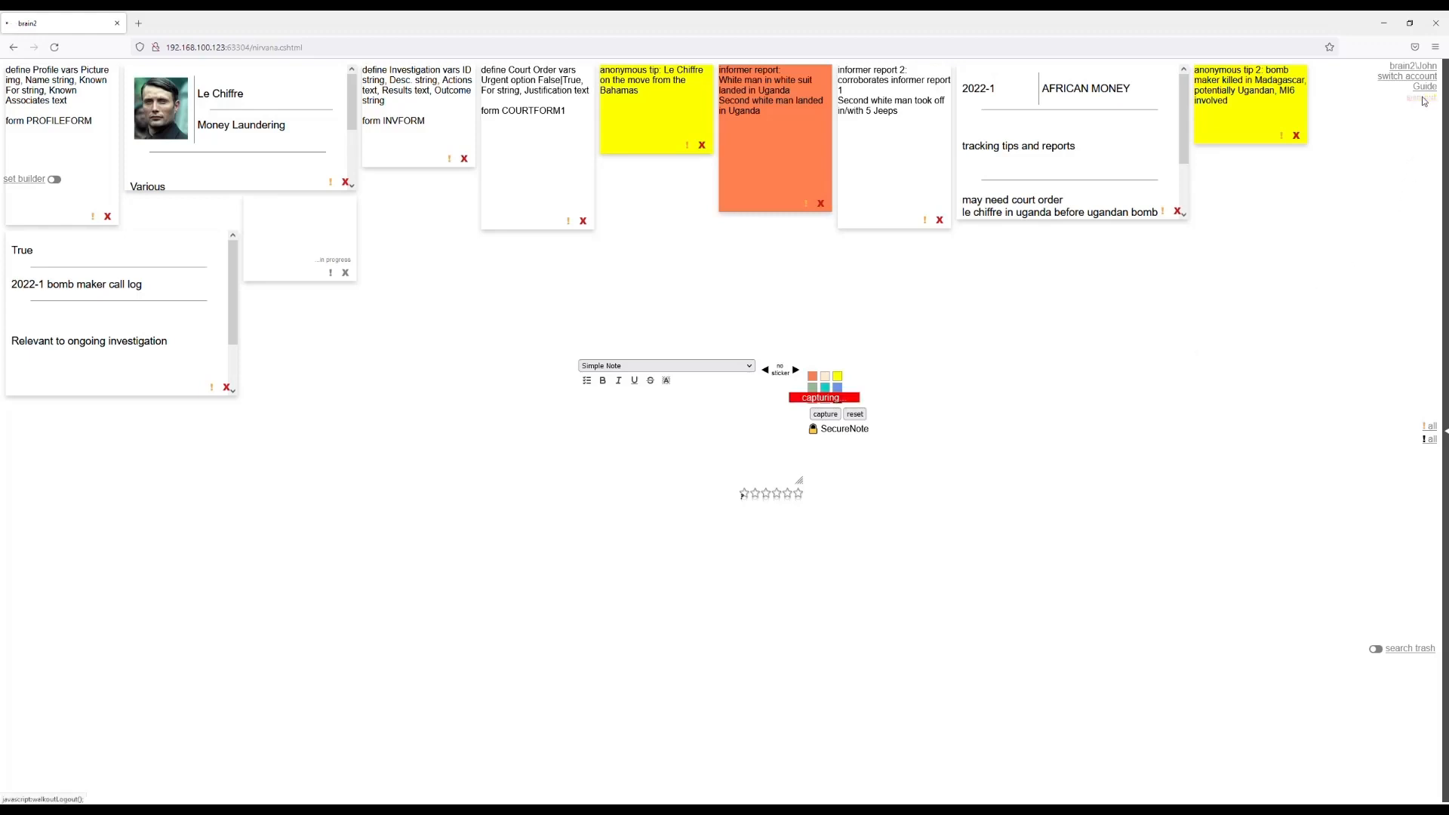